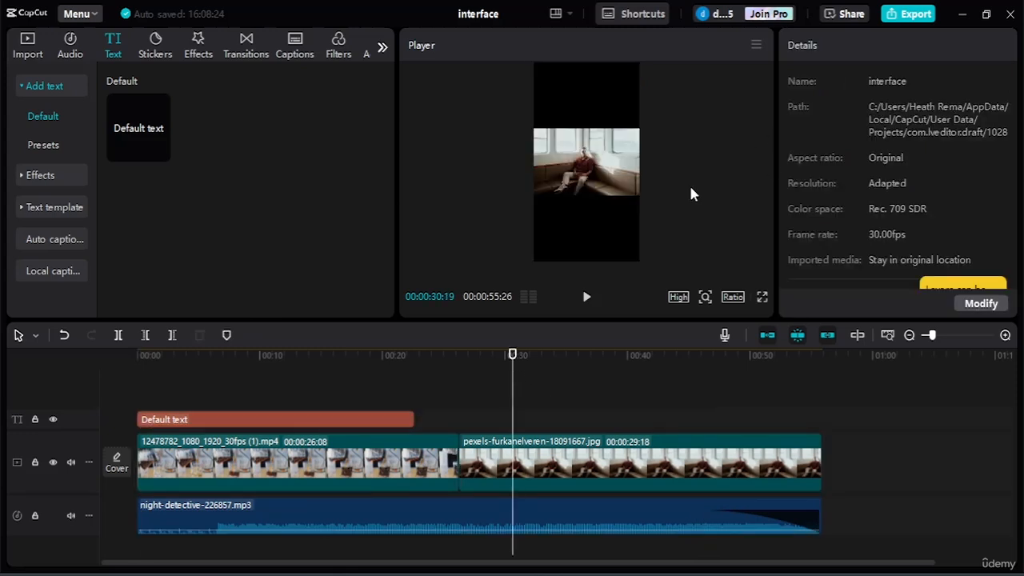
# Delete all existing clips from the timeline and place the imported 12478782 coffee video on the empty main track
pyautogui.moveTo(200, 392); pyautogui.dragTo(698, 542)
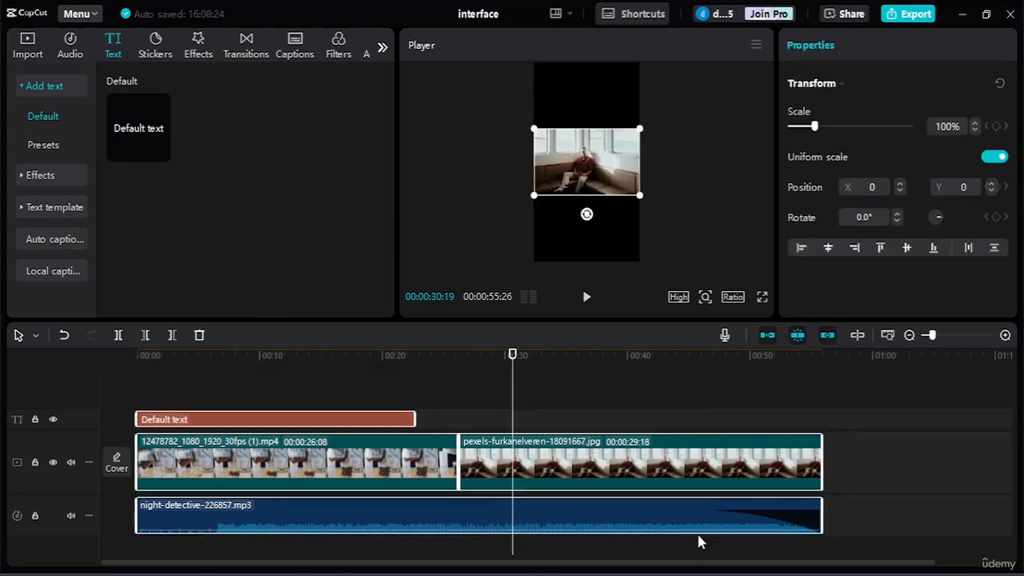
pyautogui.press('Delete')
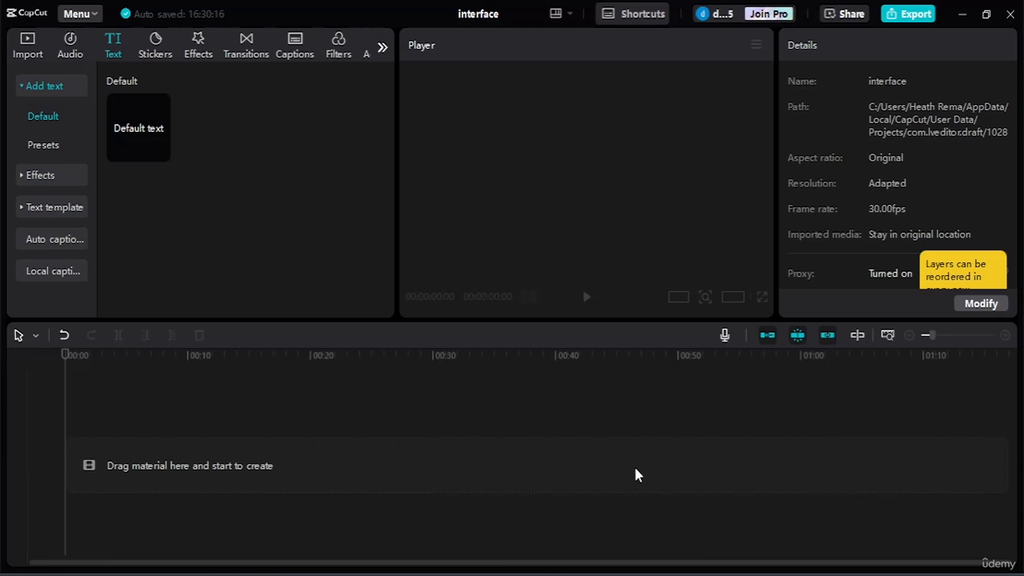
pyautogui.click(29, 50)
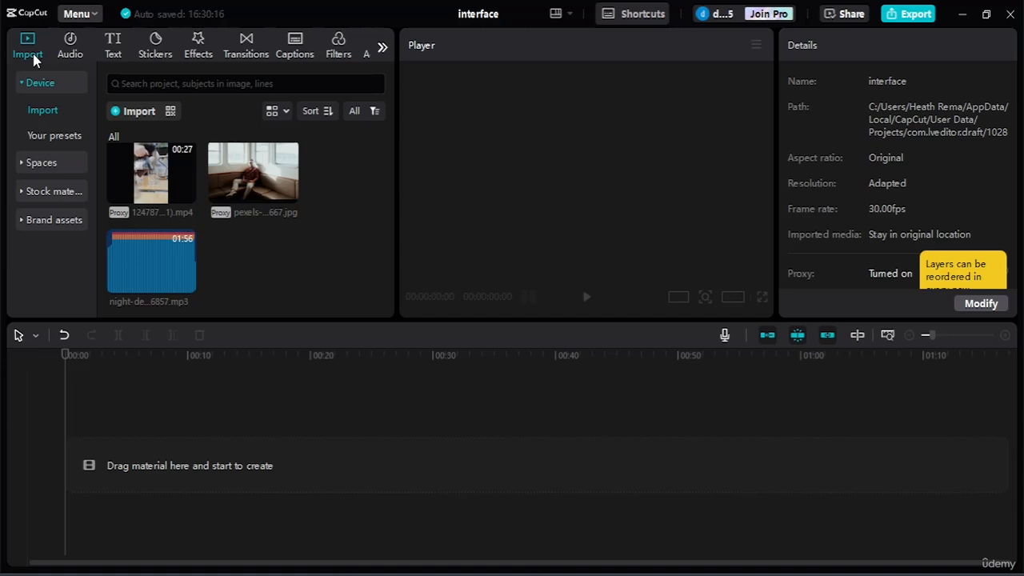
pyautogui.moveTo(183, 192); pyautogui.dragTo(144, 457)
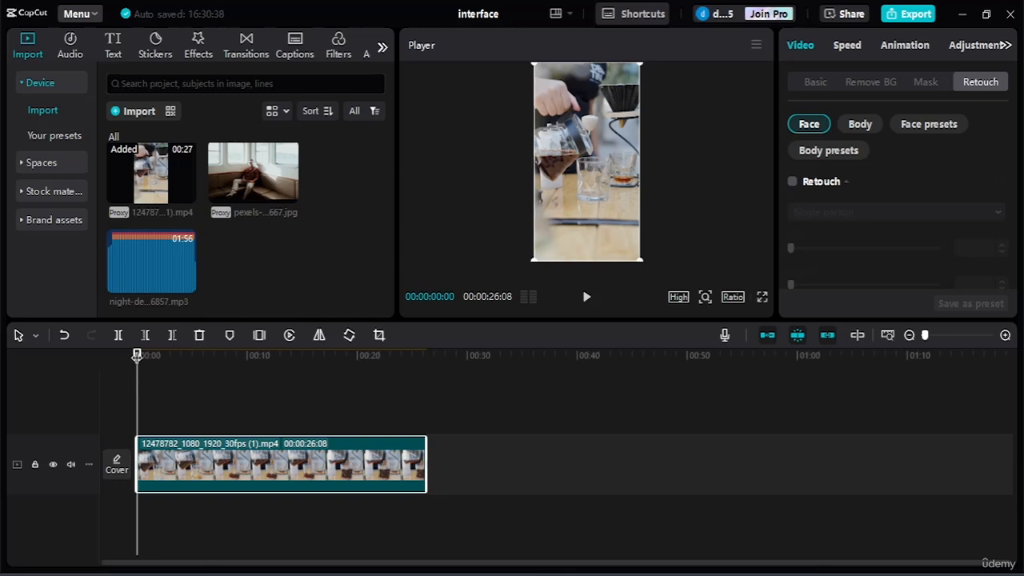
# Move the playhead to 00:00:04:09 and try adjusting the start and end edges of the video clip
pyautogui.moveTo(138, 357); pyautogui.dragTo(184, 360)
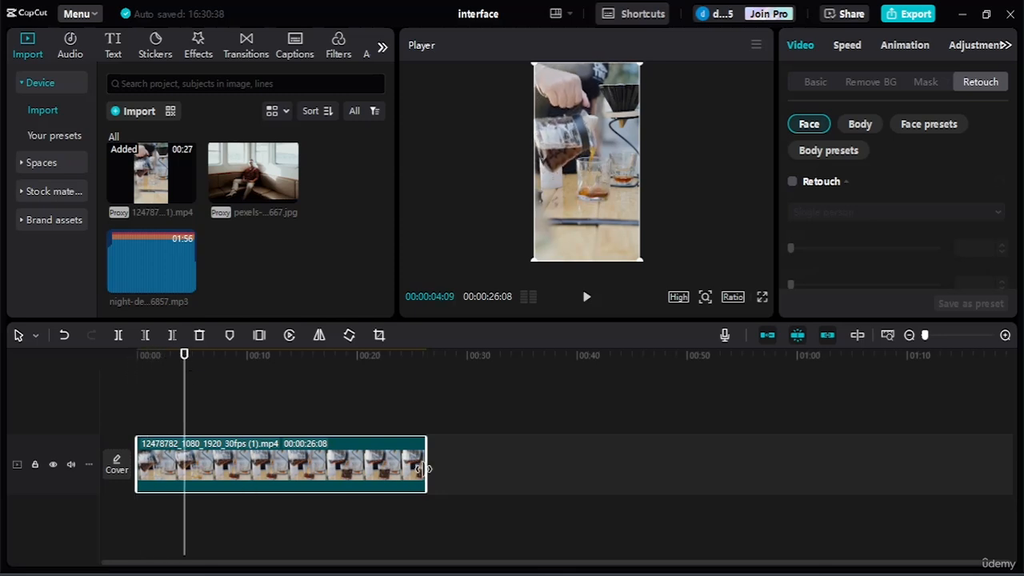
pyautogui.moveTo(416, 469); pyautogui.dragTo(448, 465)
pyautogui.moveTo(137, 450)
pyautogui.mouseDown()
pyautogui.moveTo(238, 450)
pyautogui.moveTo(136, 450)
pyautogui.mouseUp()
pyautogui.moveTo(619, 455); pyautogui.dragTo(505, 454)
# Split the video clip at 00:00:11:18 with the Split tool
pyautogui.moveTo(185, 354); pyautogui.dragTo(243, 355)
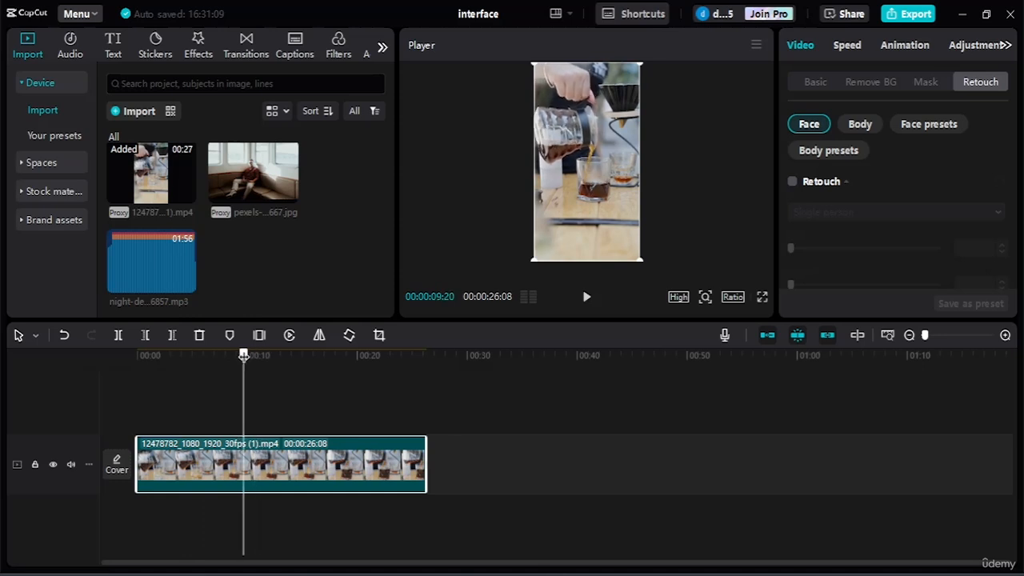
pyautogui.click(37, 336)
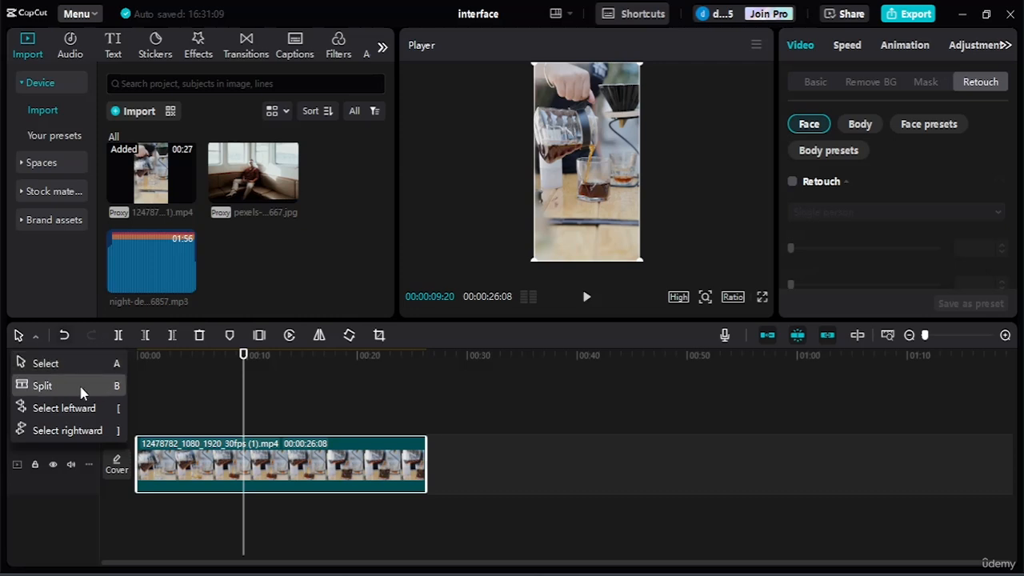
pyautogui.click(284, 403)
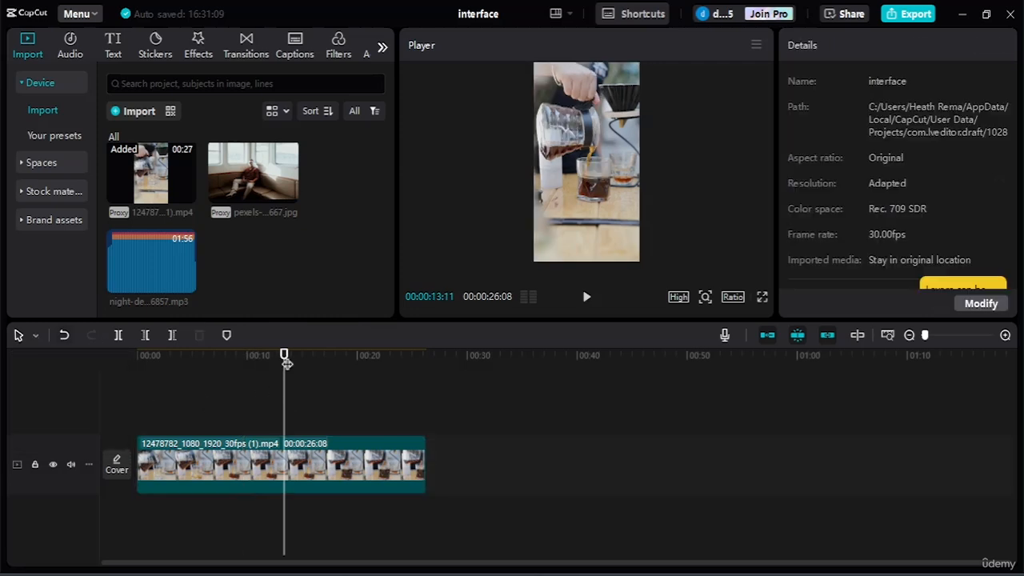
pyautogui.moveTo(287, 362); pyautogui.dragTo(265, 363)
pyautogui.press('b')
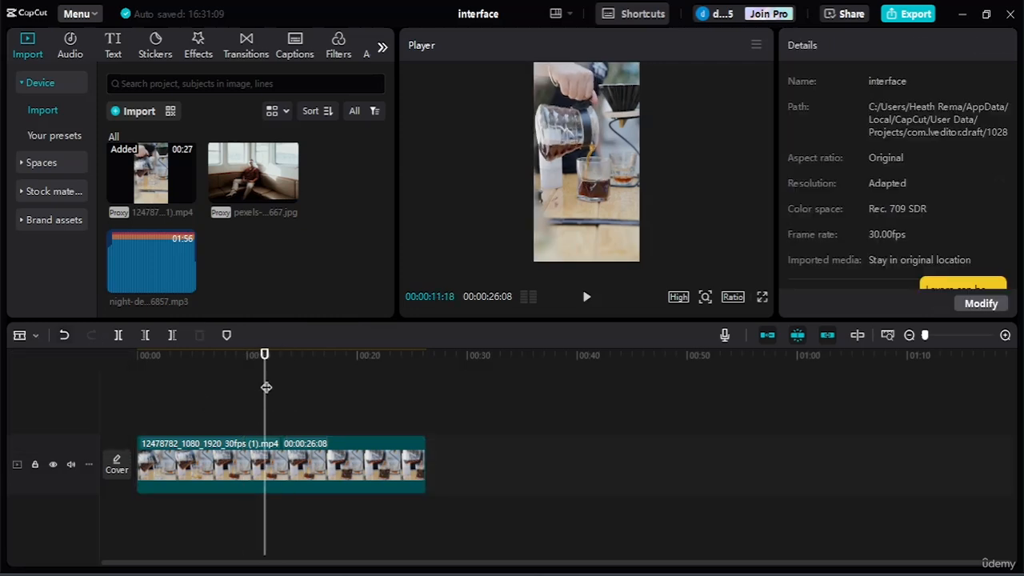
pyautogui.click(265, 452)
# Split the clip at about 16 and 22 seconds and at 00:00:06:29, and switch back to the Select tool
pyautogui.moveTo(265, 357); pyautogui.dragTo(213, 355)
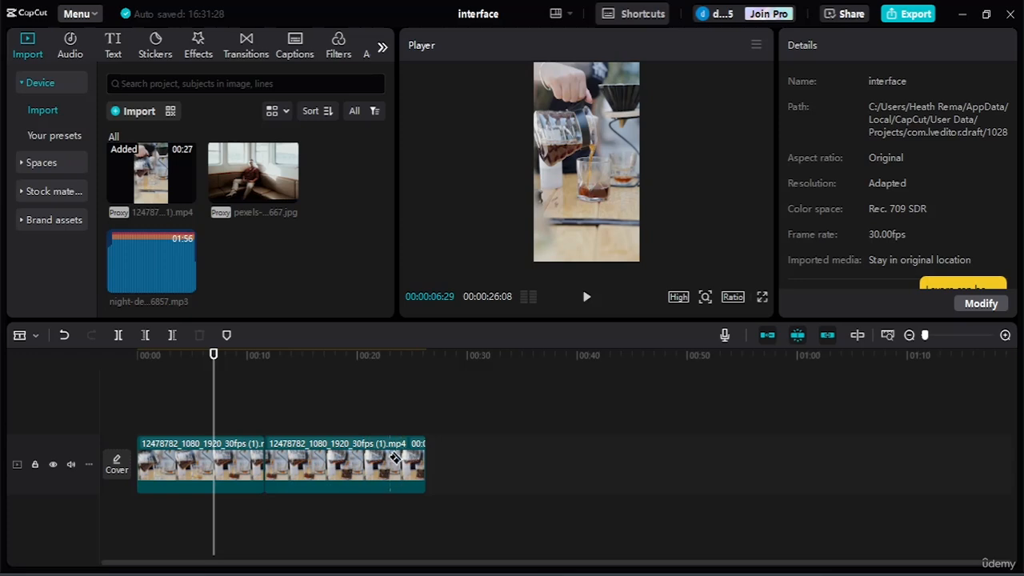
pyautogui.click(316, 456)
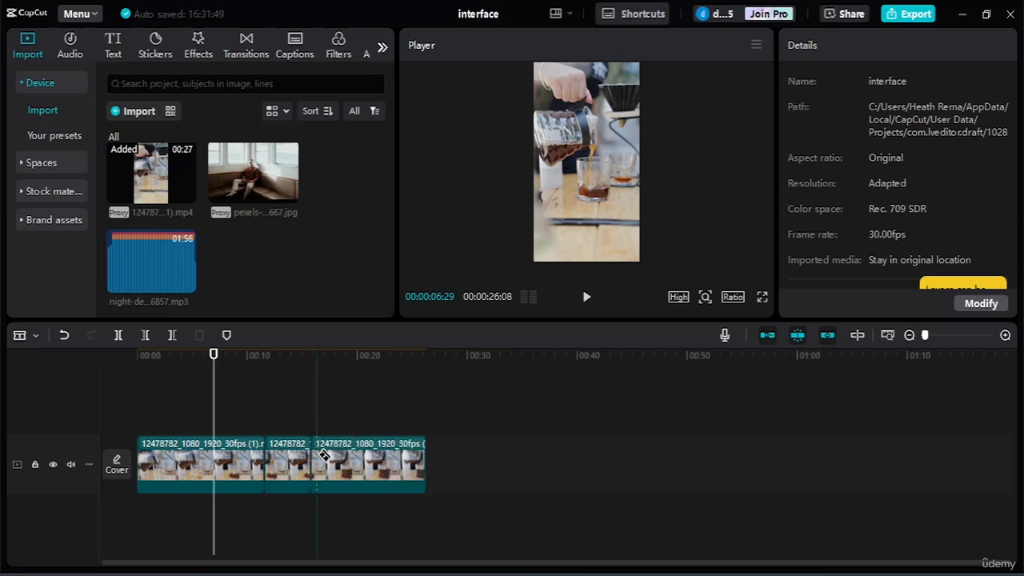
pyautogui.click(382, 458)
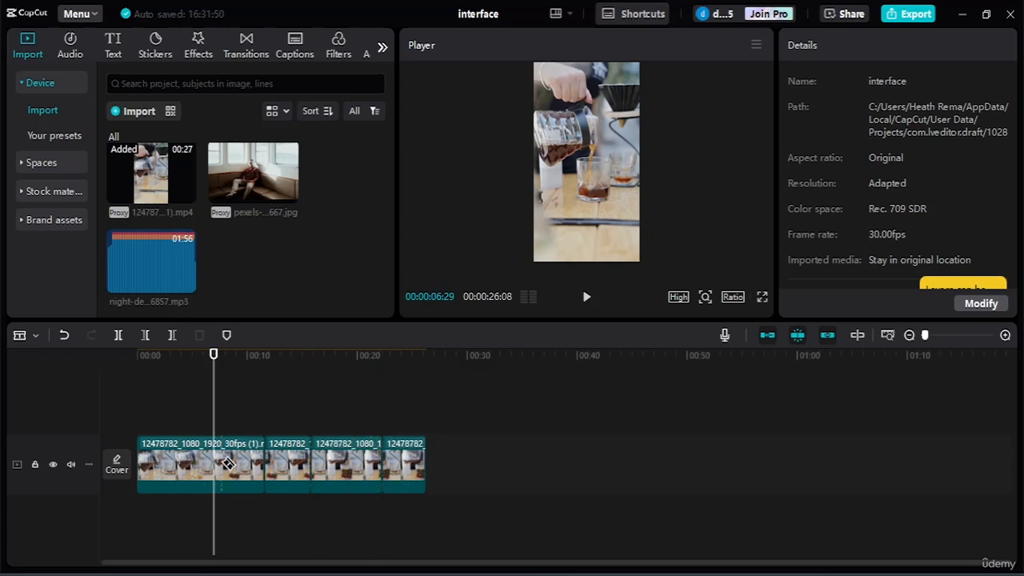
pyautogui.click(214, 471)
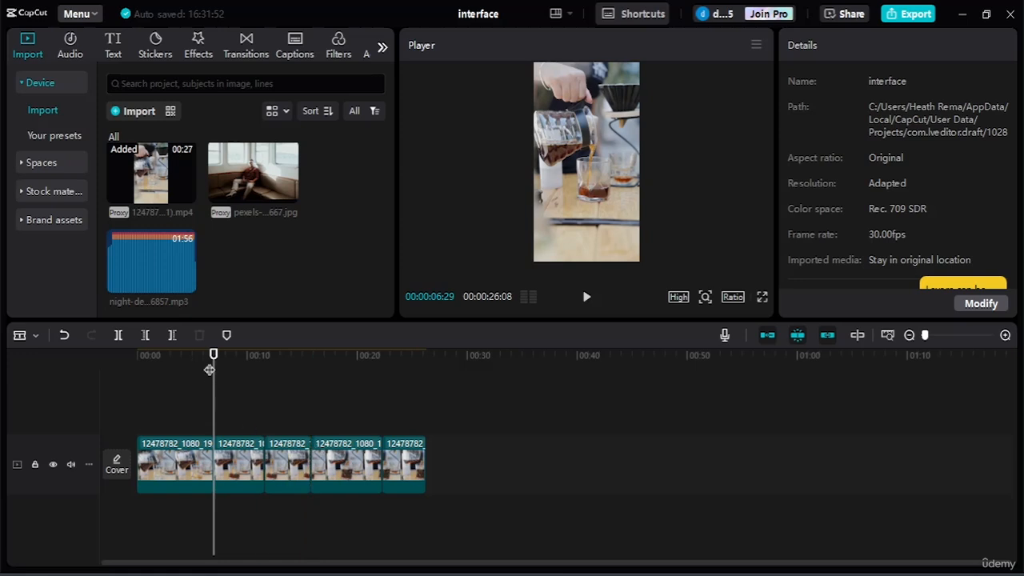
pyautogui.moveTo(213, 355); pyautogui.dragTo(184, 355)
pyautogui.click(35, 335)
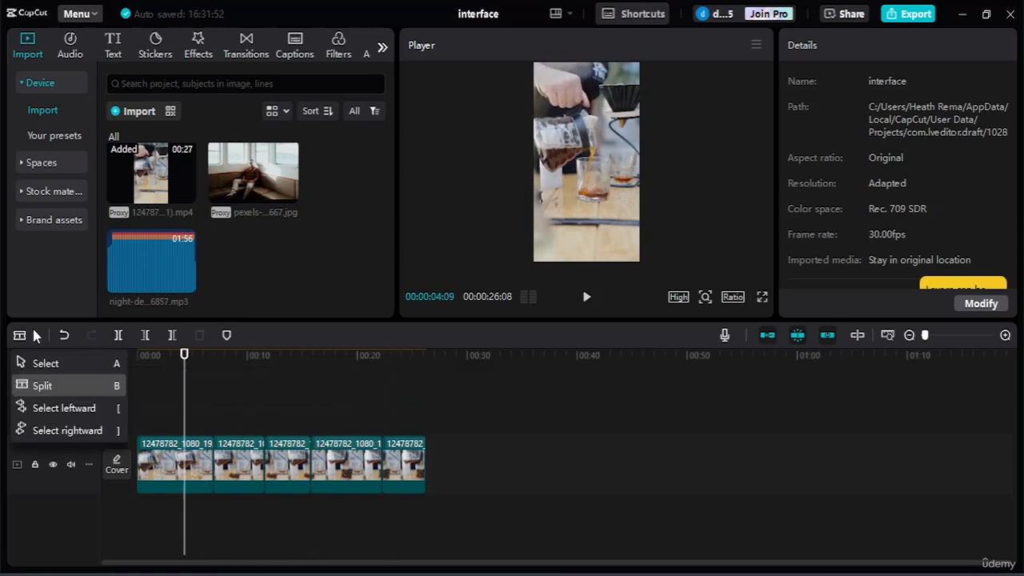
pyautogui.click(32, 365)
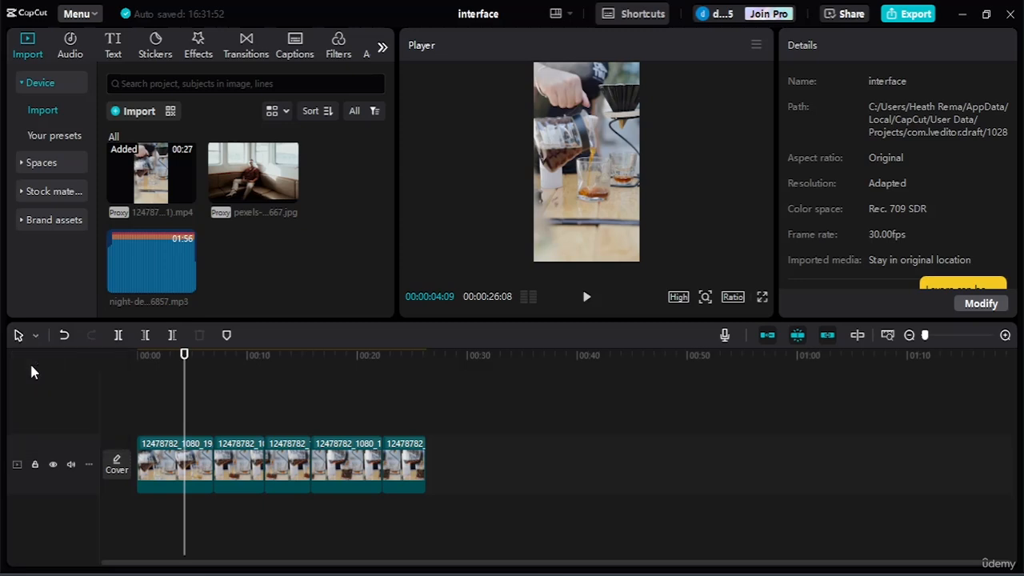
# Use Select leftward to select all segments, the first two, the first one, and the first four
pyautogui.click(35, 336)
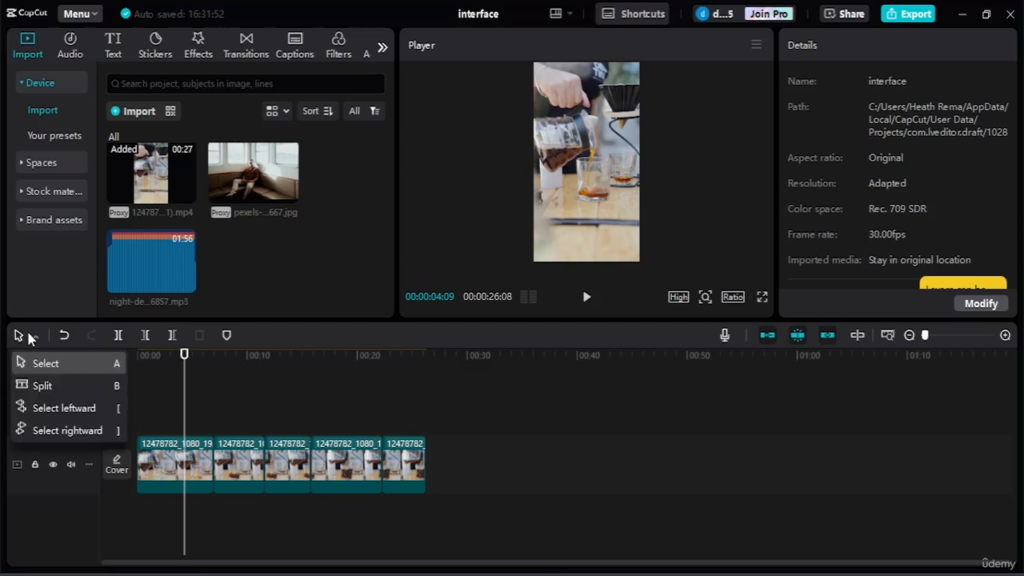
pyautogui.click(88, 409)
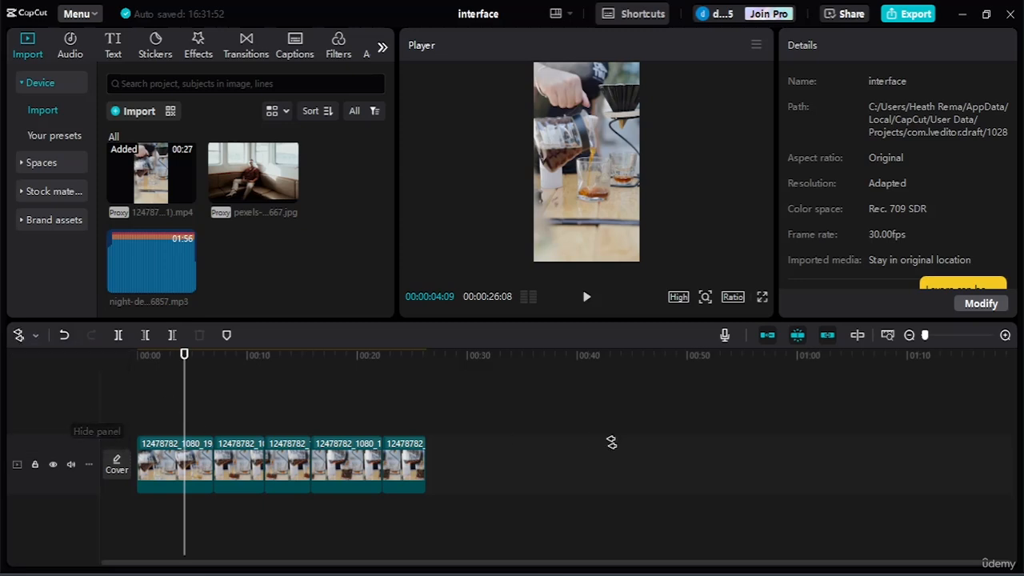
pyautogui.click(558, 452)
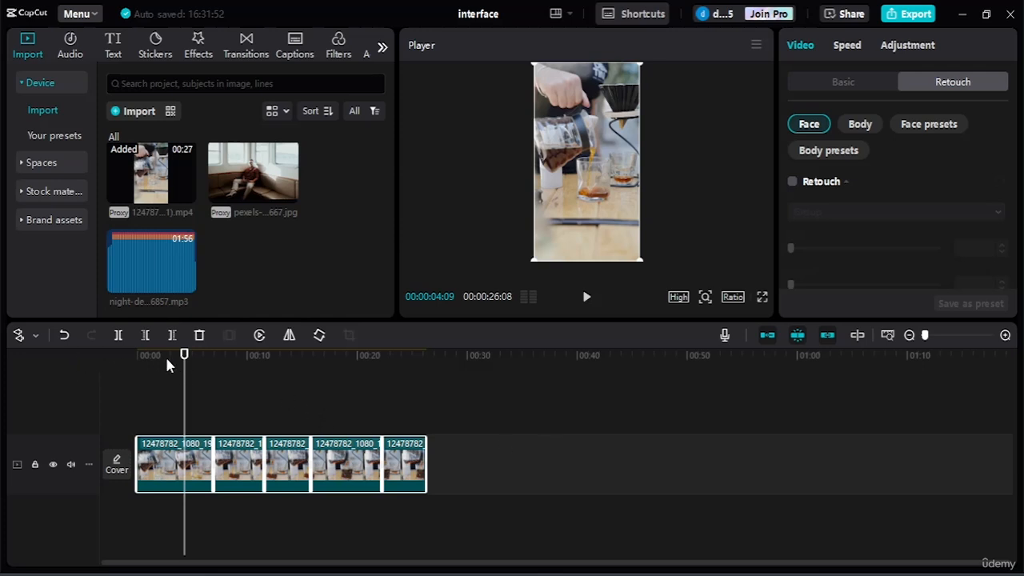
pyautogui.click(242, 386)
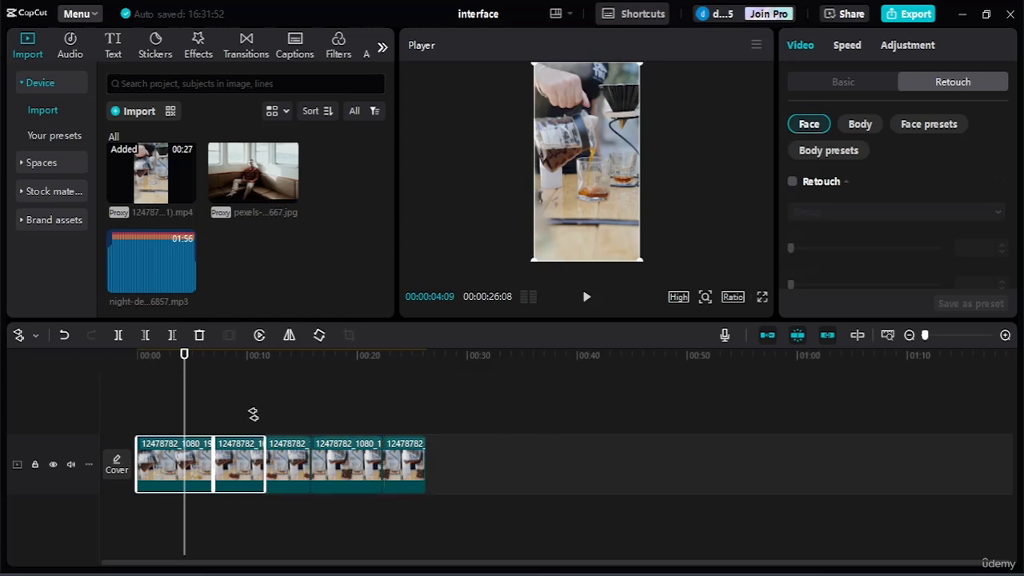
pyautogui.click(210, 406)
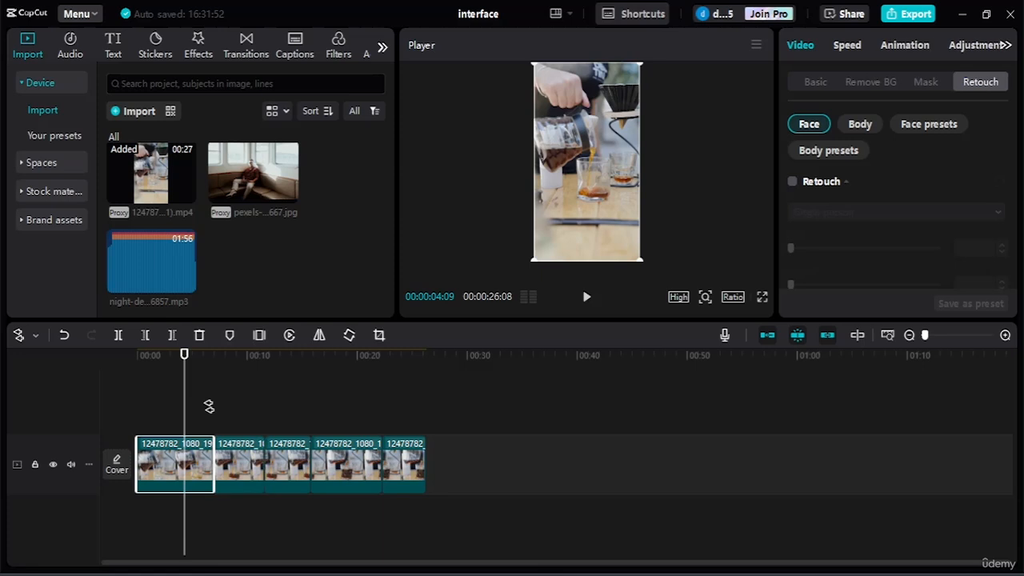
pyautogui.click(355, 412)
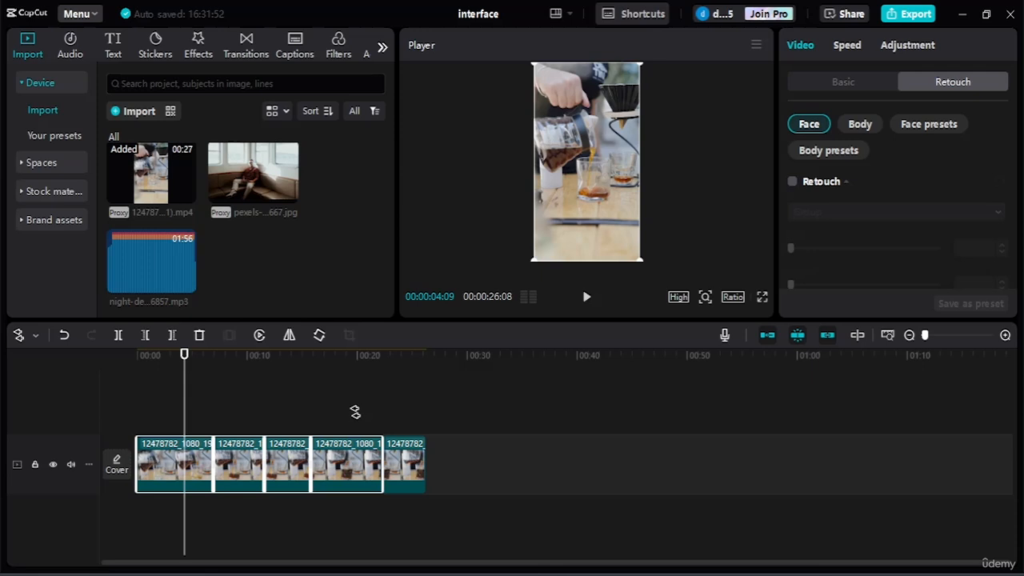
# Use Select rightward to select segments from different points up to the end, finishing with all of them
pyautogui.click(36, 336)
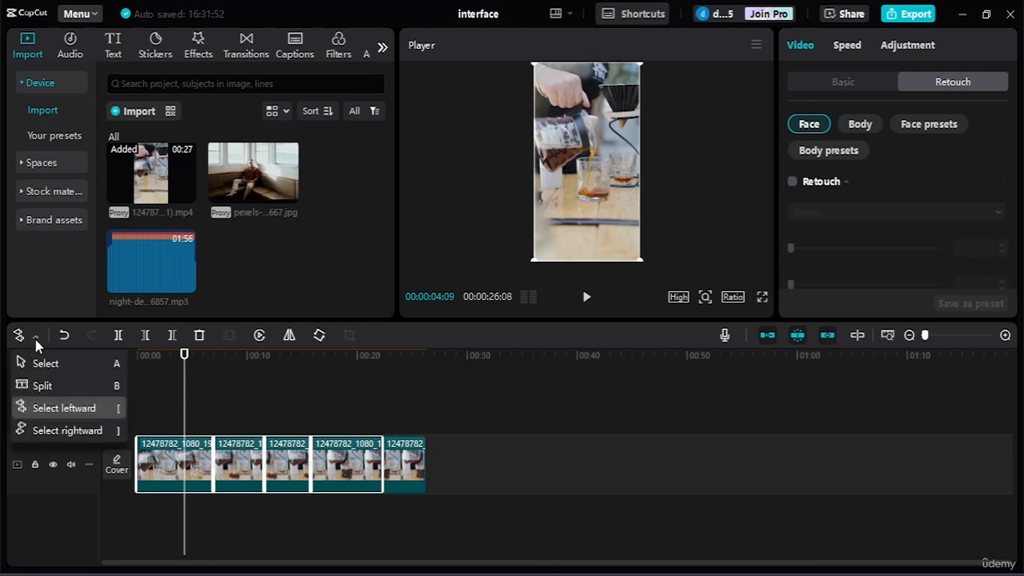
pyautogui.click(66, 409)
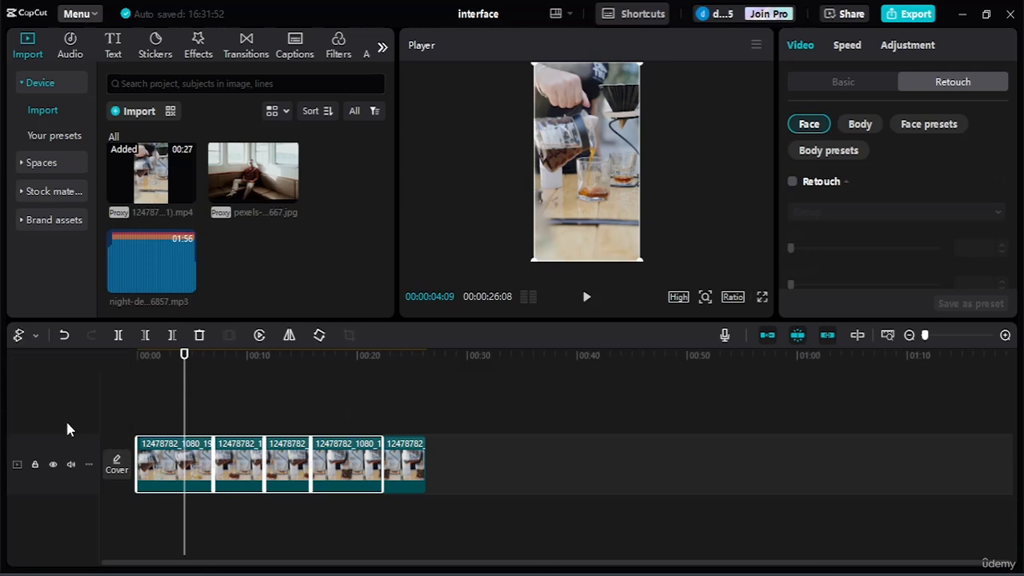
pyautogui.click(243, 408)
pyautogui.click(293, 405)
pyautogui.click(356, 405)
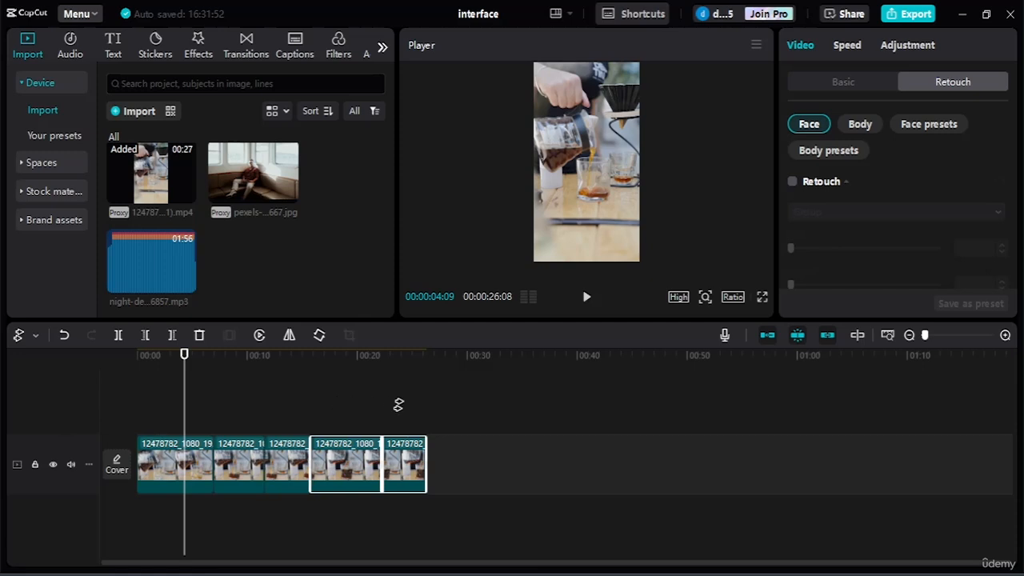
pyautogui.click(397, 405)
pyautogui.click(139, 405)
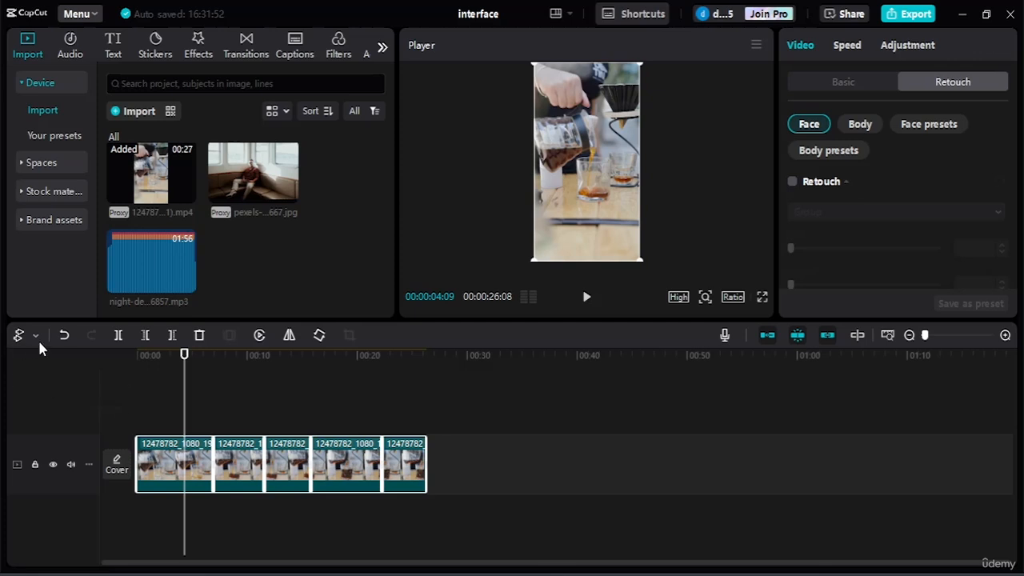
# Undo the clip splits and the earlier timeline edits
pyautogui.click(65, 337)
pyautogui.click(65, 337)
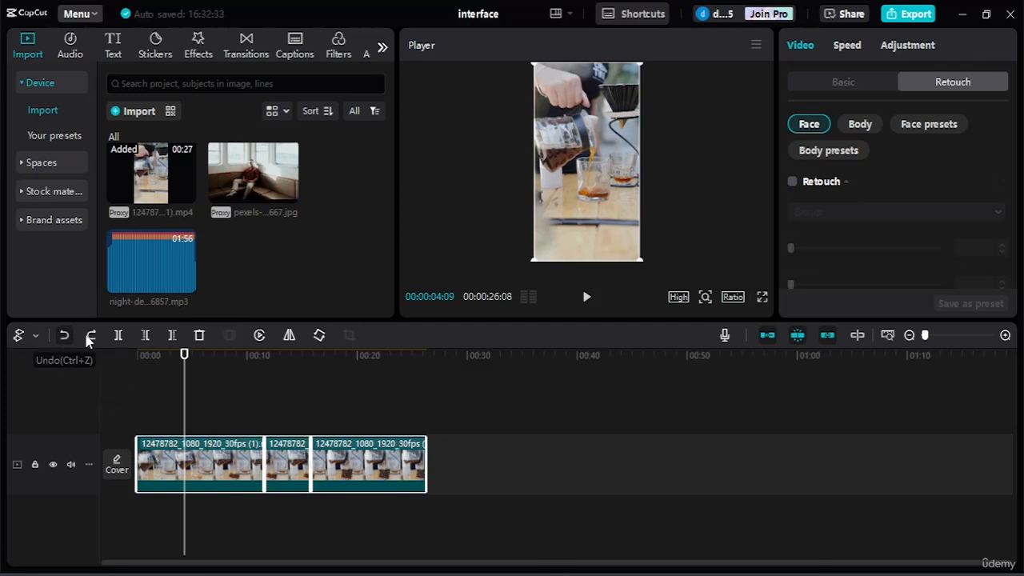
pyautogui.click(65, 337)
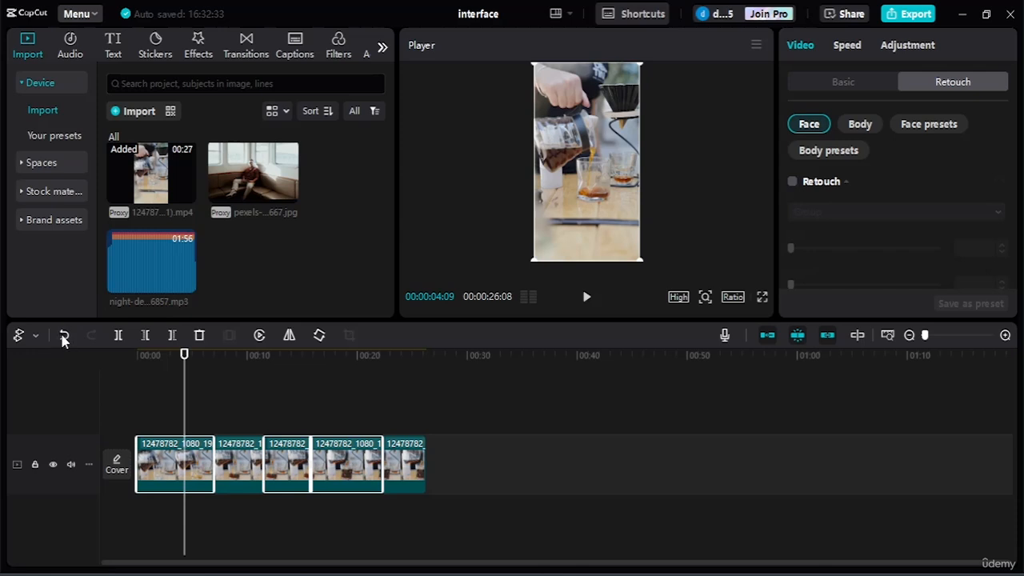
pyautogui.click(65, 337)
pyautogui.click(65, 337)
pyautogui.click(64, 337)
pyautogui.click(65, 337)
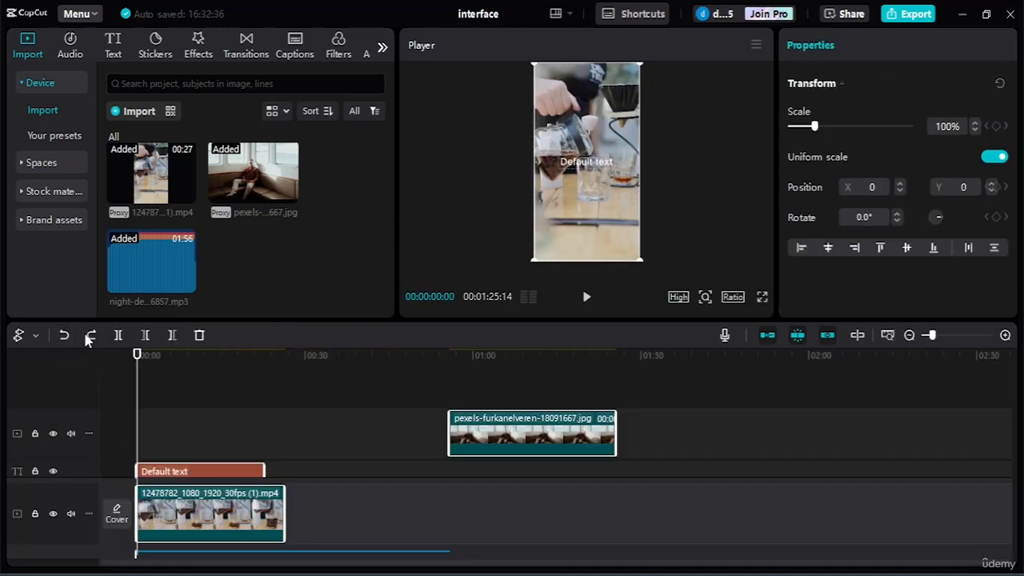
# Redo the undone edits until only the unsplit coffee video is on the timeline
pyautogui.click(90, 336)
pyautogui.click(90, 336)
pyautogui.click(90, 336)
pyautogui.click(90, 336)
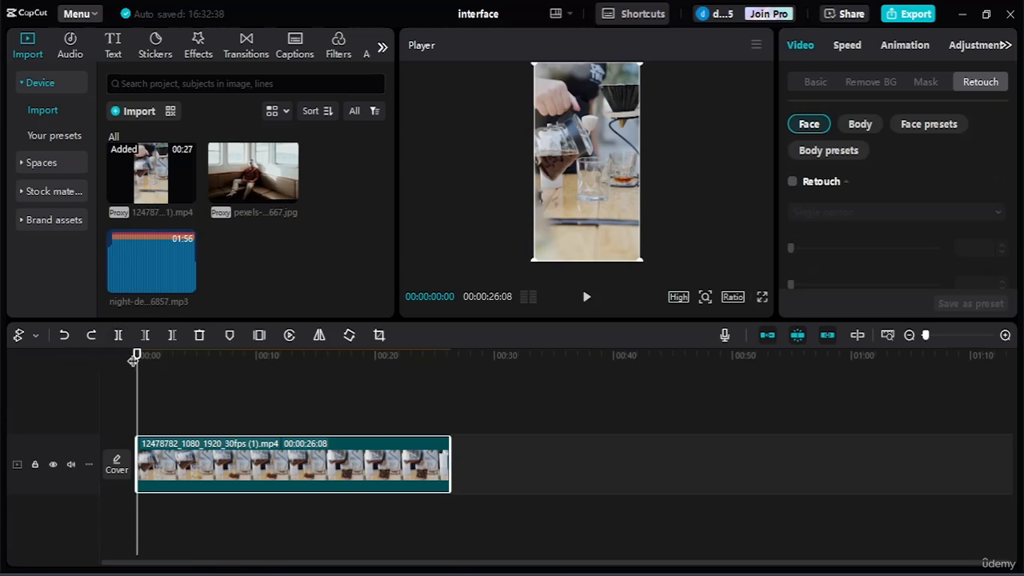
# Split the video clip at 00:00:08:06 and 00:00:17:25, and undo both splits
pyautogui.moveTo(224, 356); pyautogui.dragTo(235, 358)
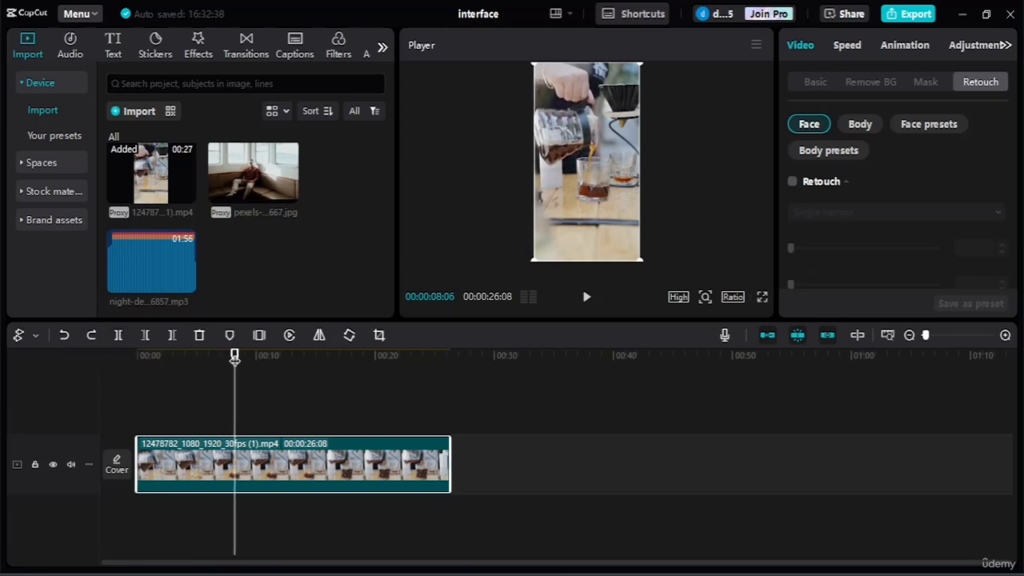
pyautogui.hotkey('ctrl', 'b')
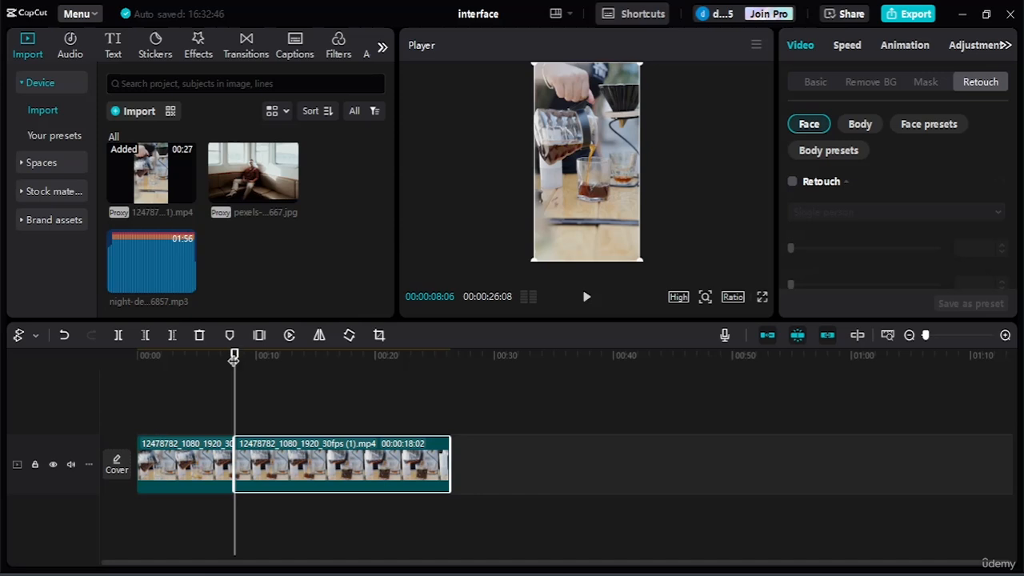
pyautogui.moveTo(234, 358); pyautogui.dragTo(350, 371)
pyautogui.hotkey('ctrl', 'b')
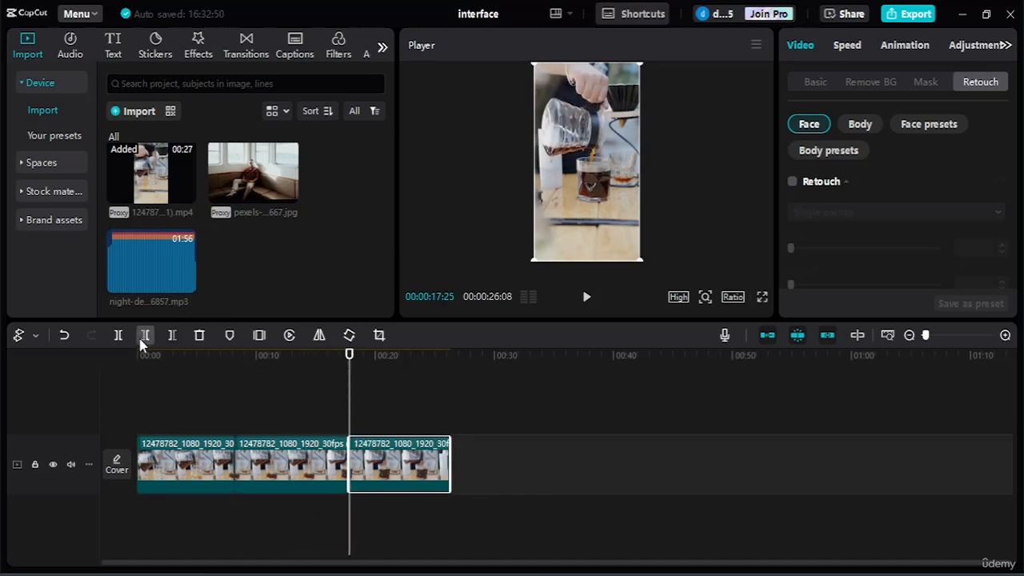
pyautogui.hotkey('ctrl', 'z')
pyautogui.hotkey('ctrl', 'z')
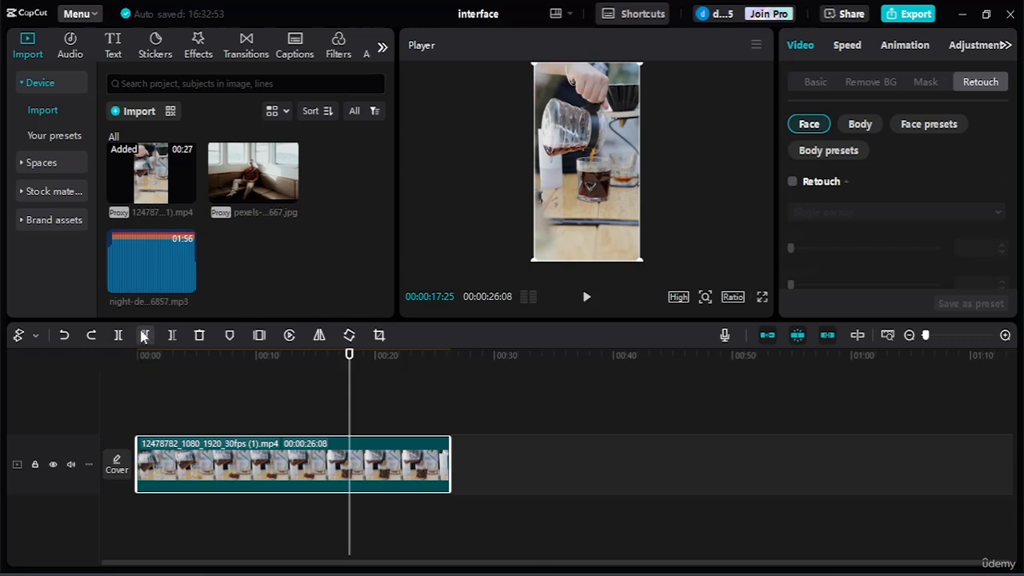
# Delete the part of the clip before 00:00:17:25 with Delete left, and undo that deletion
pyautogui.click(143, 335)
pyautogui.hotkey('ctrl', 'z')
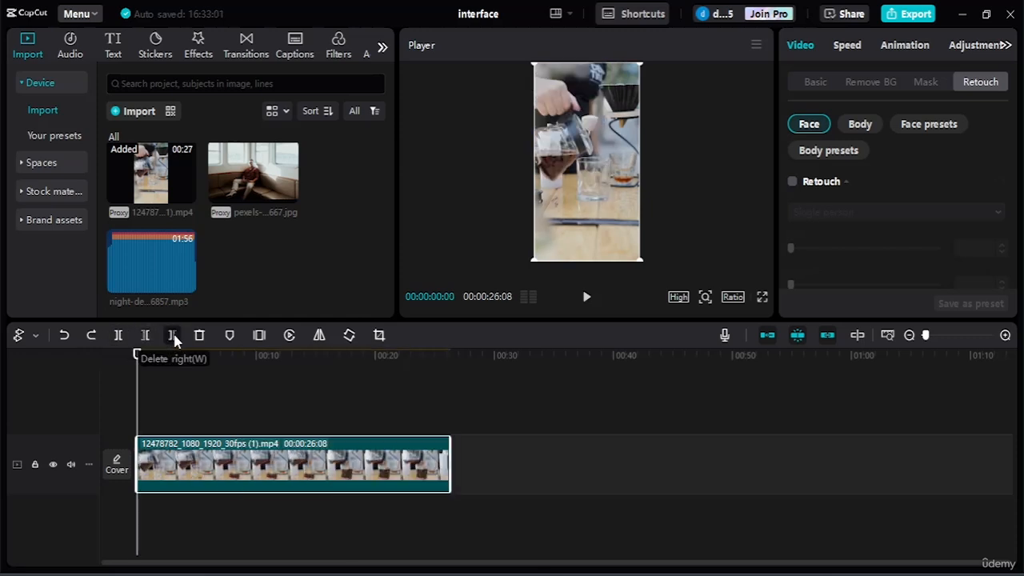
# Remove the part of the clip after 00:00:11:16 with Delete right
pyautogui.click(173, 335)
pyautogui.click(181, 356)
pyautogui.moveTo(212, 355); pyautogui.dragTo(275, 355)
pyautogui.click(173, 336)
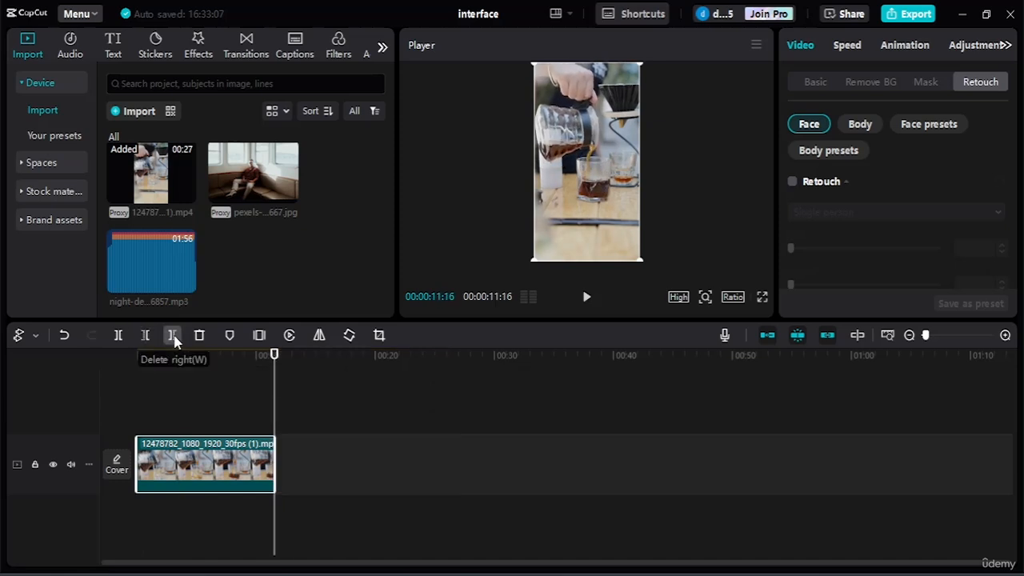
# Undo the Delete right trim, and test deleting the whole clip by removing it and restoring it
pyautogui.hotkey('ctrl', 'z')
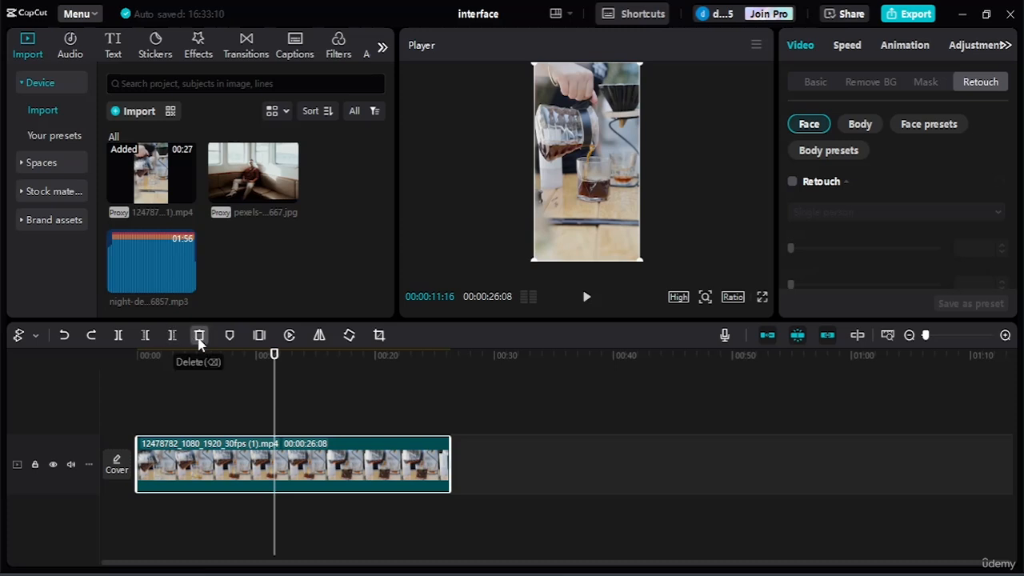
pyautogui.click(197, 337)
pyautogui.hotkey('ctrl', 'z')
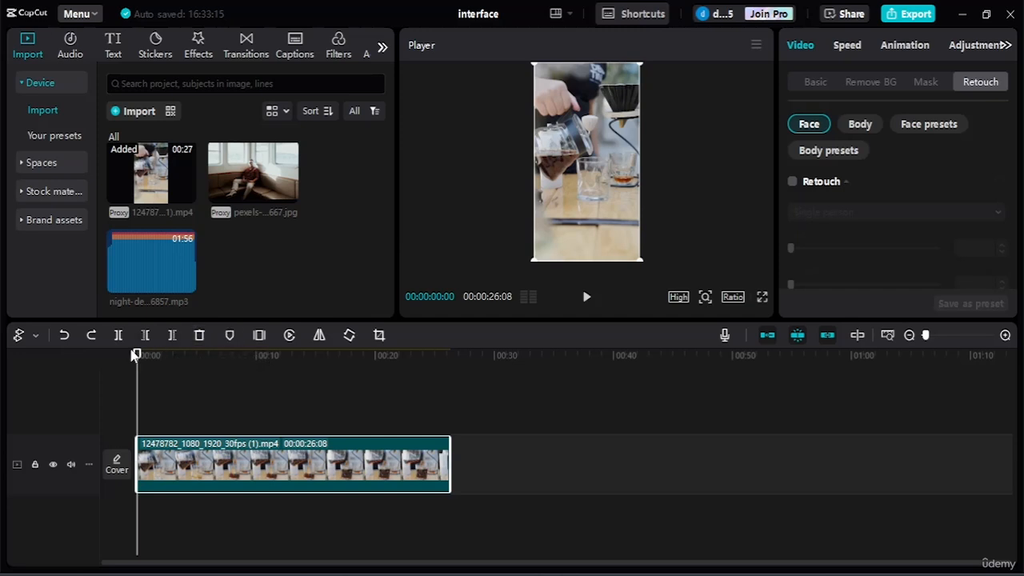
# Add a marker to the clip at 00:00:05:14, return the playhead to it, and toggle the marker
pyautogui.moveTo(137, 358); pyautogui.dragTo(202, 367)
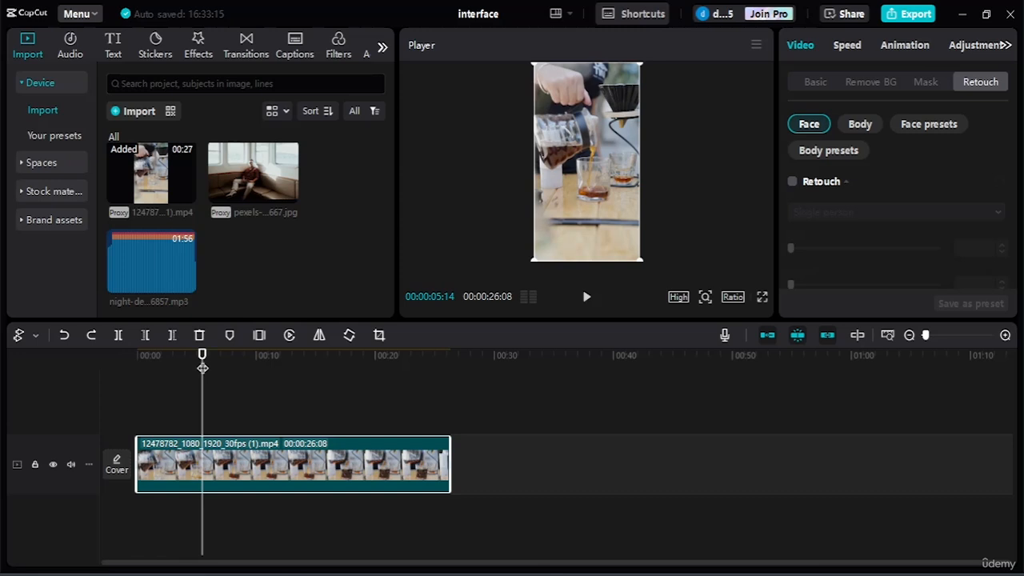
pyautogui.click(229, 336)
pyautogui.moveTo(201, 356); pyautogui.dragTo(338, 380)
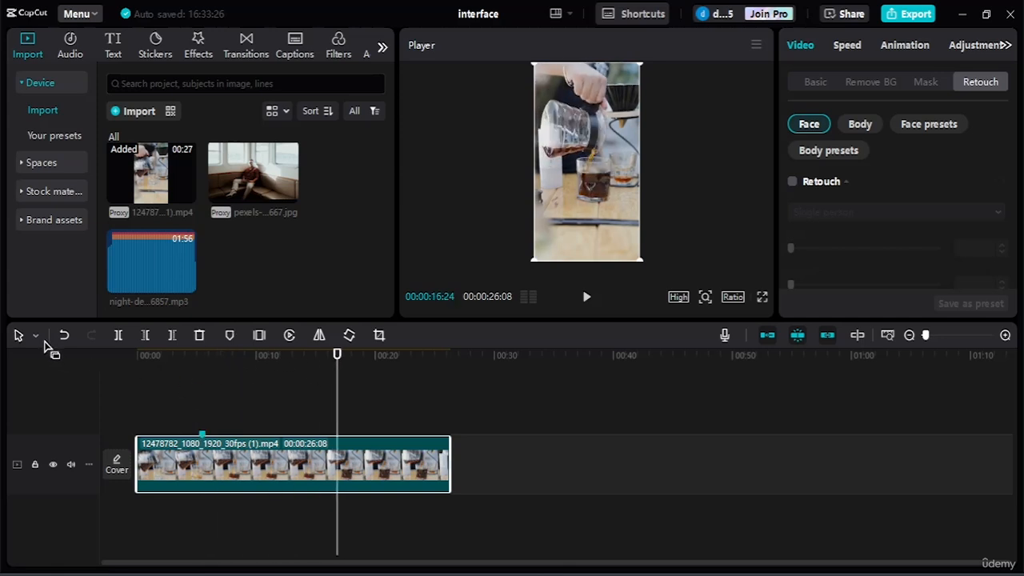
pyautogui.click(204, 434)
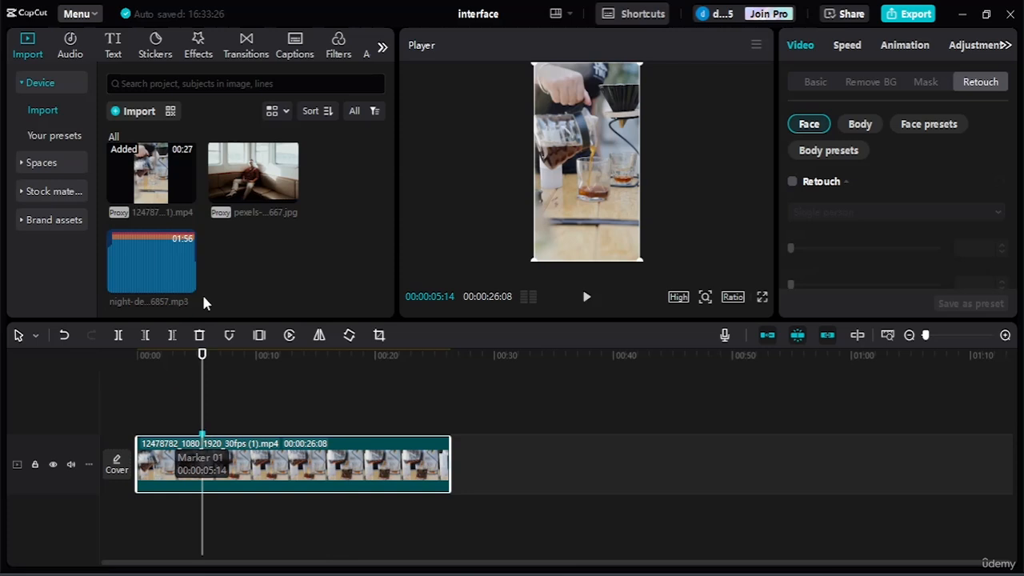
pyautogui.click(230, 338)
pyautogui.click(218, 337)
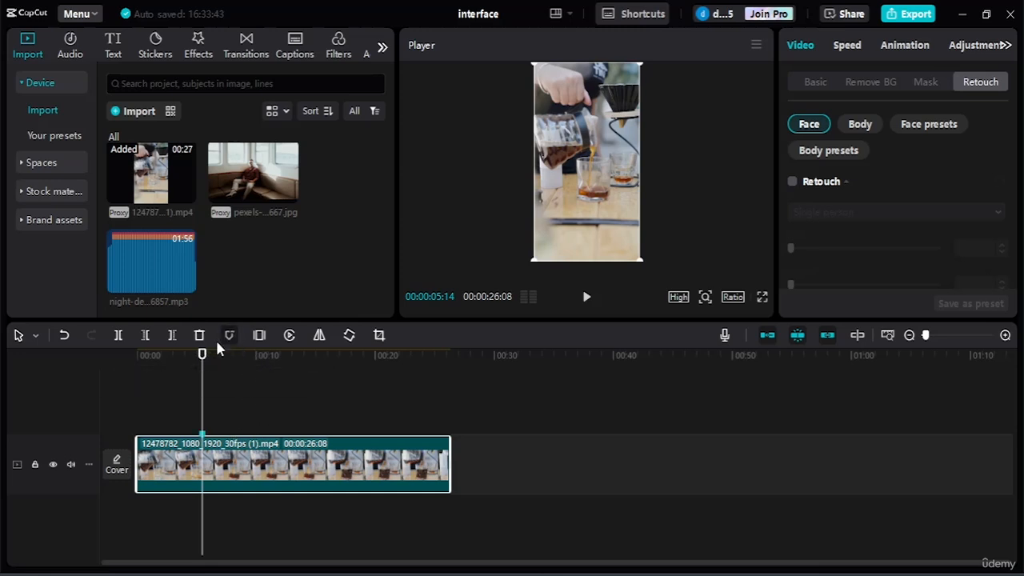
# Add further markers to the clip just after 10 seconds and at 00:00:16:06
pyautogui.click(225, 340)
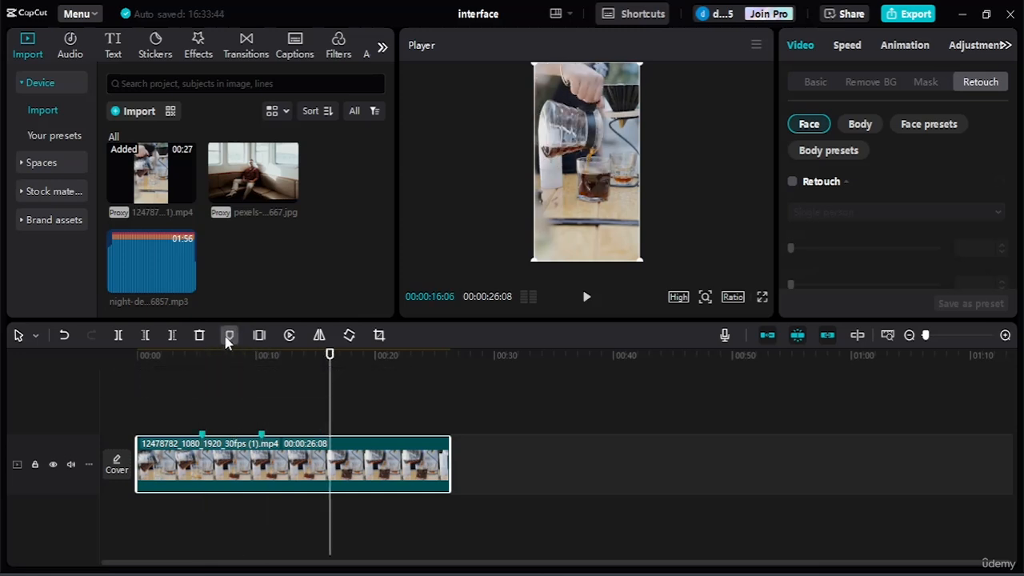
pyautogui.click(227, 340)
pyautogui.click(289, 355)
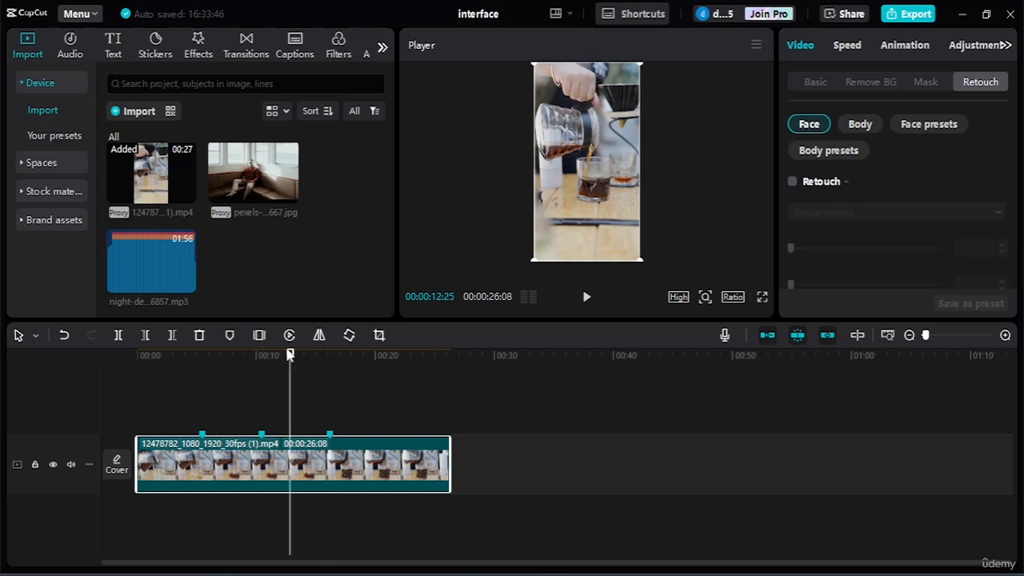
# Go to each of the three clip markers and remove them all
pyautogui.click(332, 432)
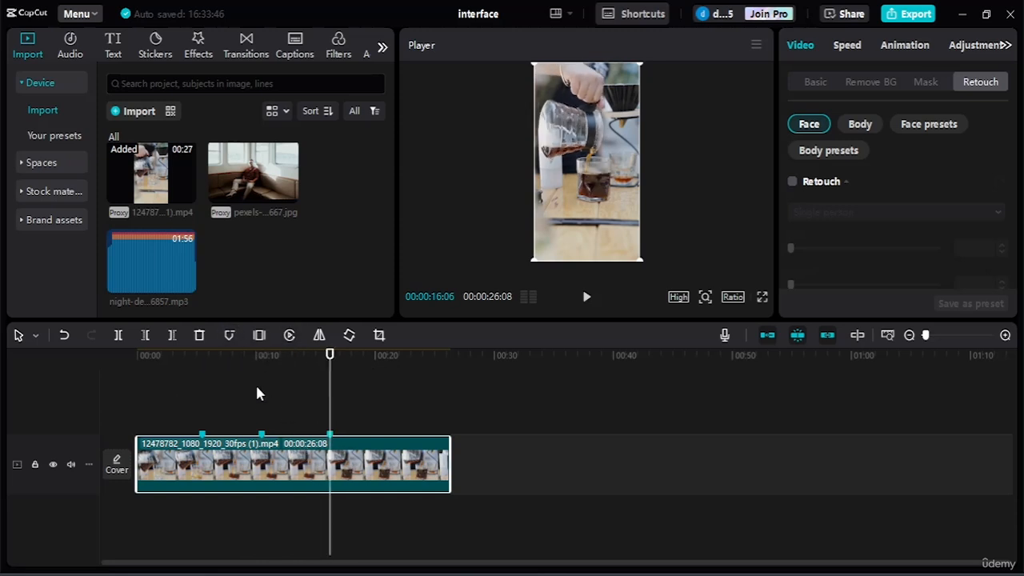
pyautogui.click(262, 433)
pyautogui.click(202, 434)
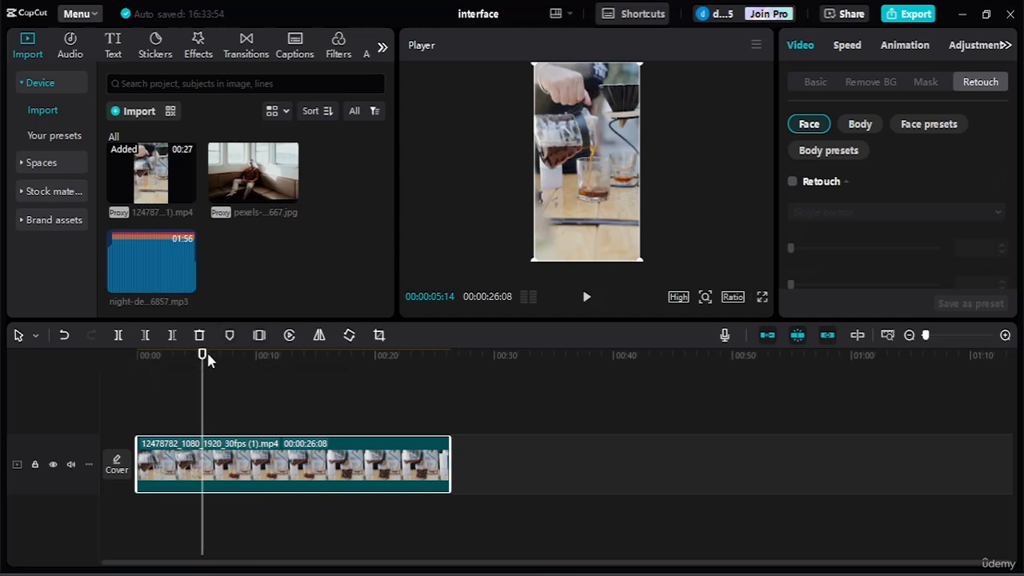
# Insert a freeze frame in the video at about 5 seconds, and play the result from 00:00:03:10
pyautogui.moveTo(205, 354)
pyautogui.mouseDown()
pyautogui.moveTo(245, 358)
pyautogui.moveTo(201, 364)
pyautogui.mouseUp()
pyautogui.moveTo(202, 365); pyautogui.dragTo(177, 357)
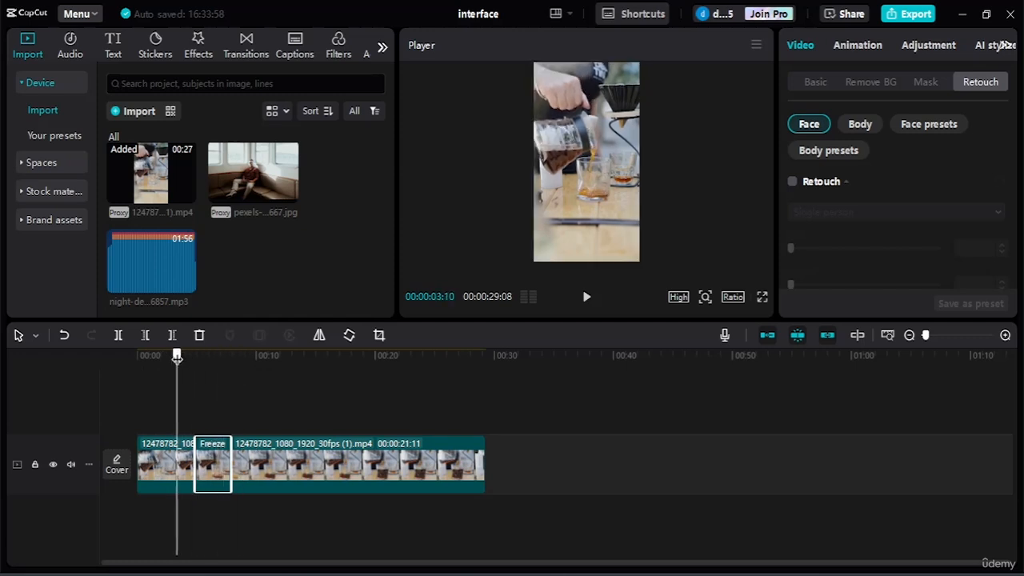
pyautogui.press('space')
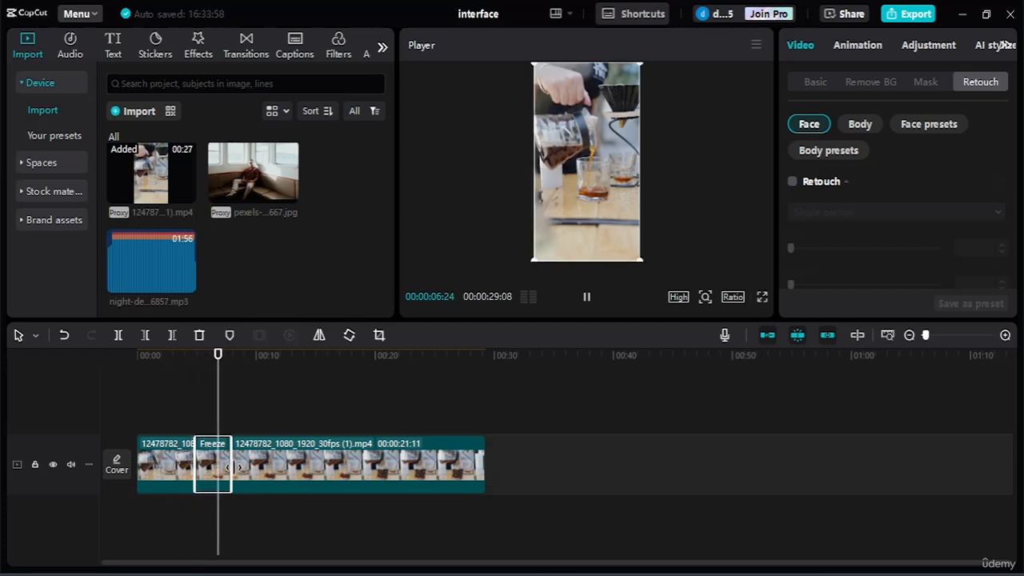
# Shorten the freeze frame to about half a second and play through it
pyautogui.moveTo(230, 464); pyautogui.dragTo(199, 465)
pyautogui.moveTo(222, 359); pyautogui.dragTo(179, 363)
pyautogui.press('space')
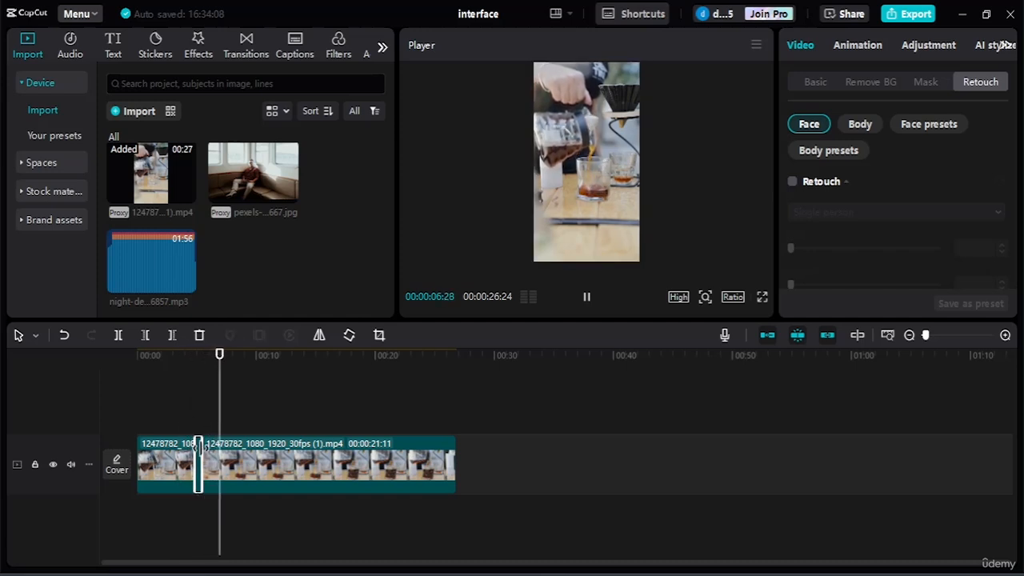
pyautogui.click(162, 355)
# Move the freeze frame to a track above the main video, and test deleting and restoring it
pyautogui.click(210, 458)
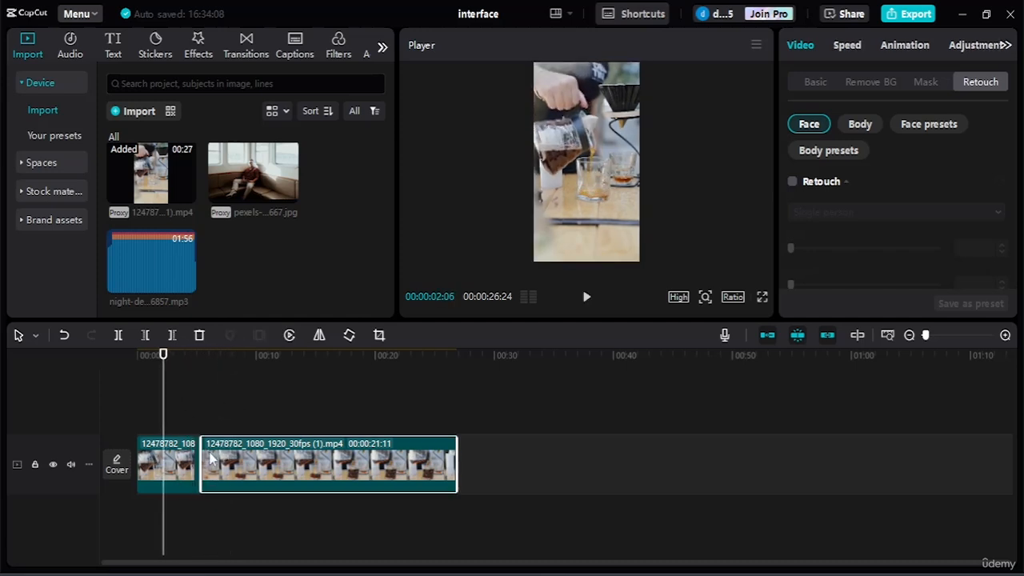
pyautogui.moveTo(234, 459); pyautogui.dragTo(215, 386)
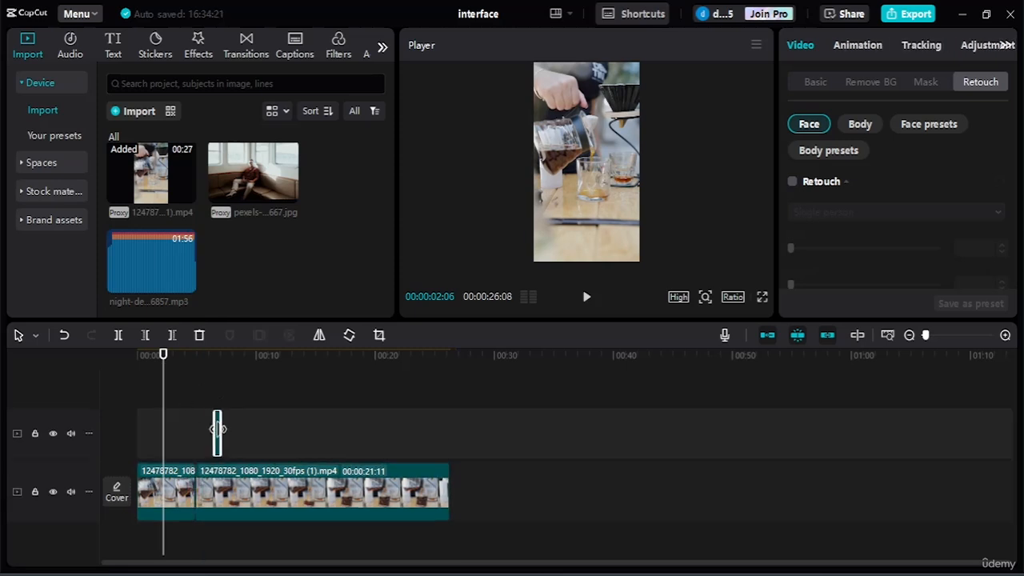
pyautogui.press('Delete')
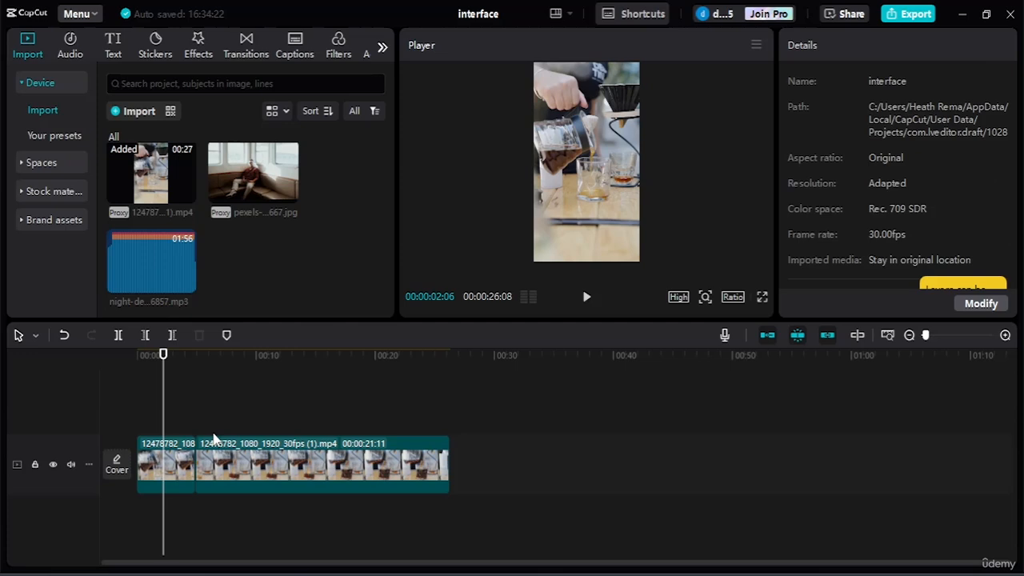
pyautogui.hotkey('ctrl', 'z')
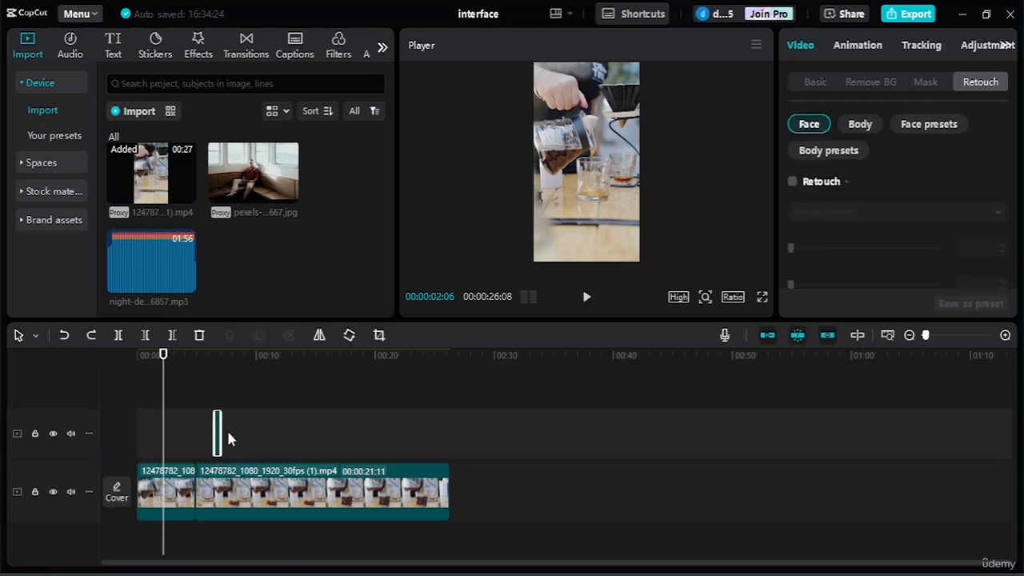
# Extend the freeze frame to about 6 seconds, and move the longer video clip to a track above it
pyautogui.moveTo(218, 433); pyautogui.dragTo(290, 432)
pyautogui.moveTo(169, 360); pyautogui.dragTo(245, 359)
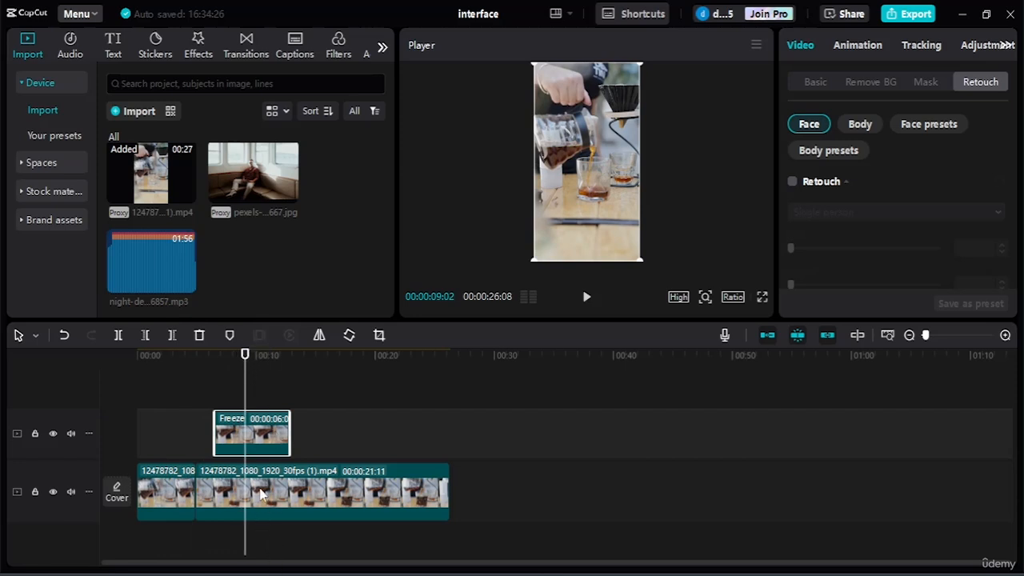
pyautogui.moveTo(261, 495); pyautogui.dragTo(265, 379)
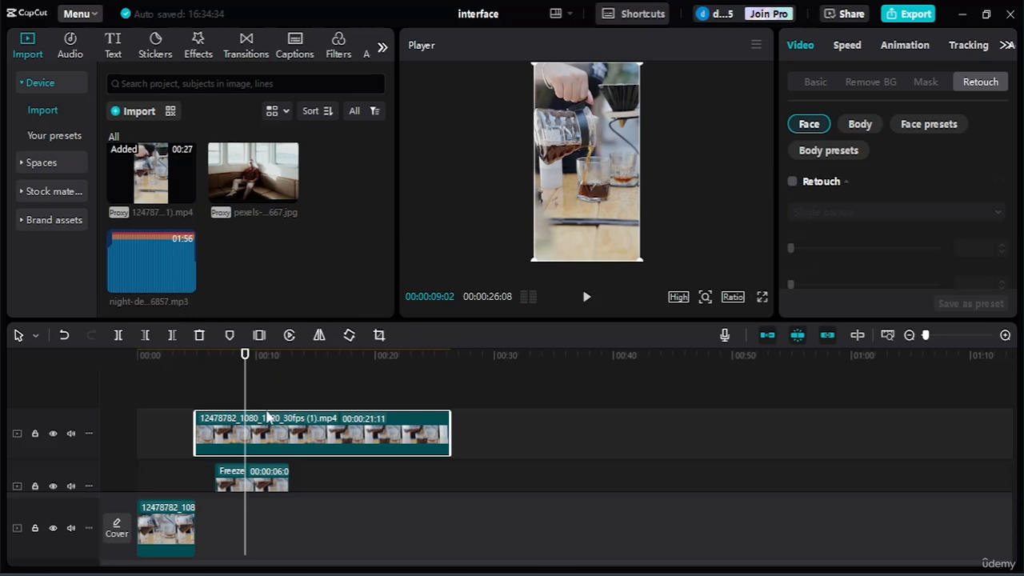
pyautogui.moveTo(263, 426)
pyautogui.mouseDown()
pyautogui.moveTo(277, 426)
pyautogui.moveTo(265, 426)
pyautogui.mouseUp()
# Play the layered clips from 00:00:04:03, and undo the clip move and the freeze frame extension
pyautogui.moveTo(245, 358); pyautogui.dragTo(188, 362)
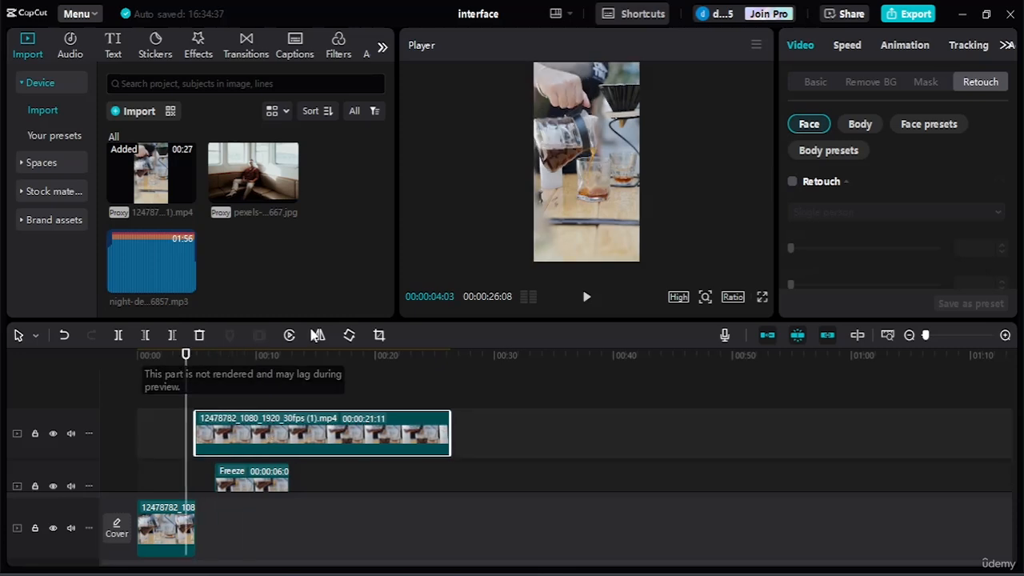
pyautogui.click(585, 297)
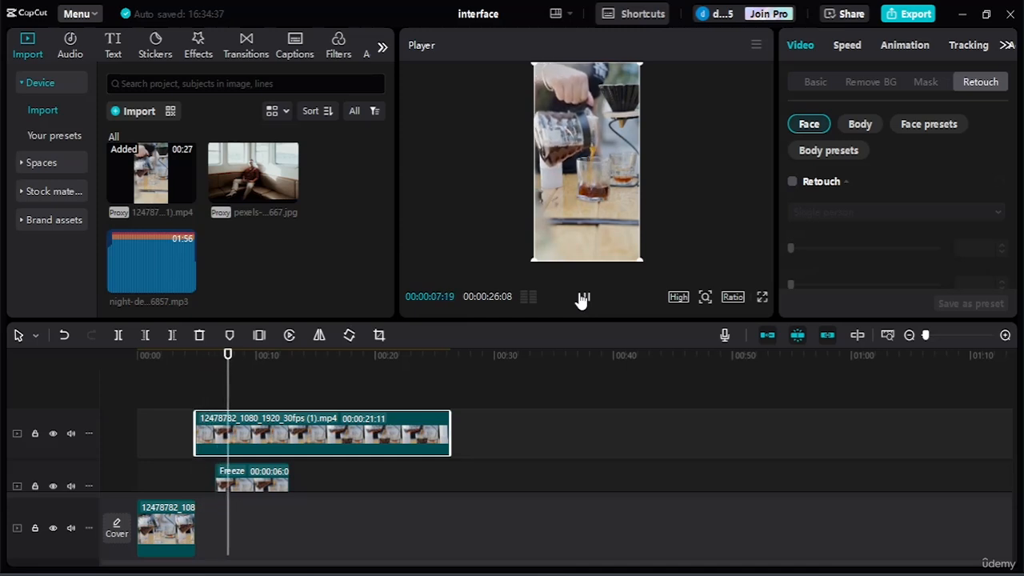
pyautogui.click(581, 297)
pyautogui.hotkey('ctrl', 'z')
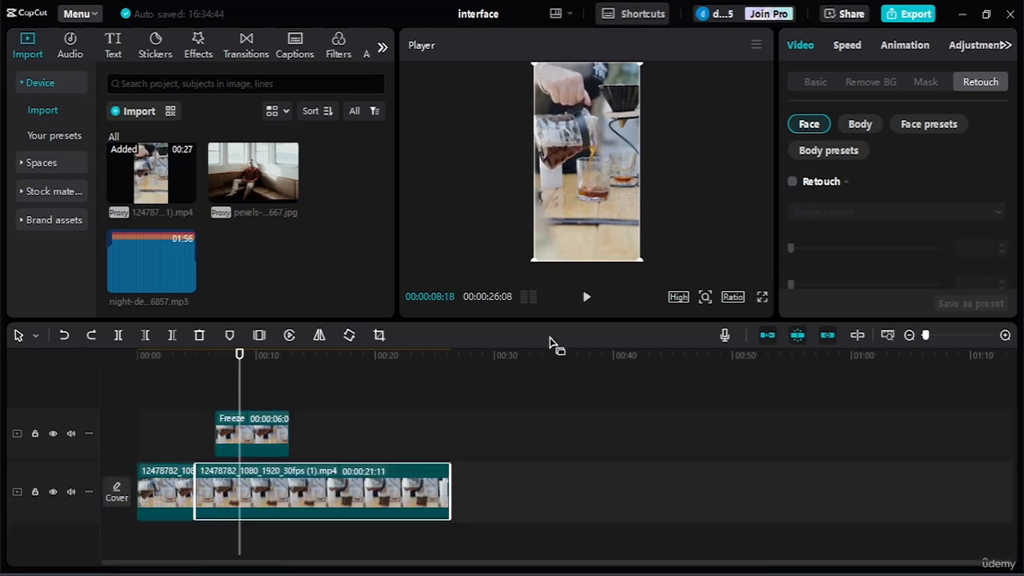
pyautogui.hotkey('ctrl', 'z')
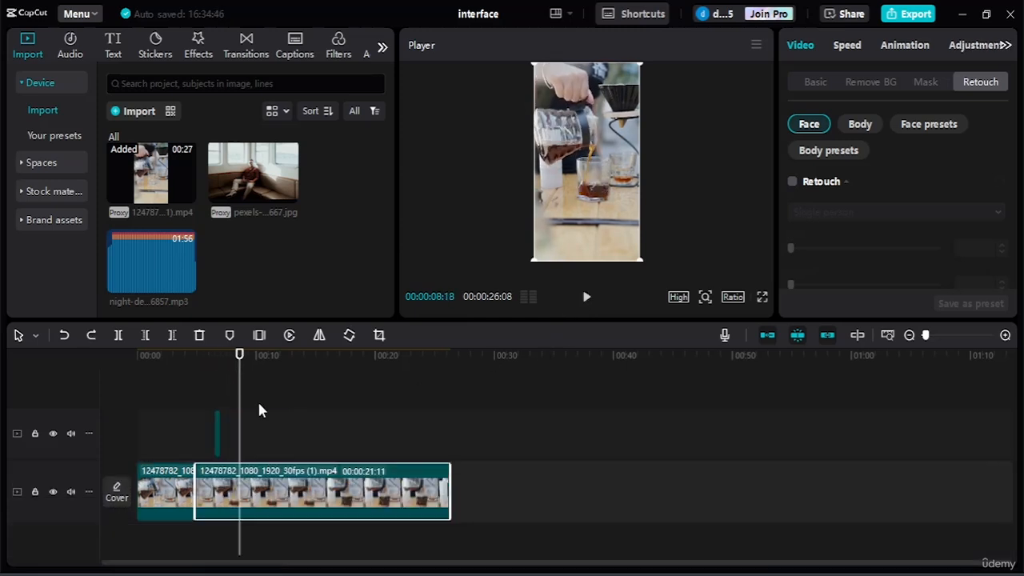
# Delete the short freeze frame from the upper track
pyautogui.click(221, 432)
pyautogui.click(216, 437)
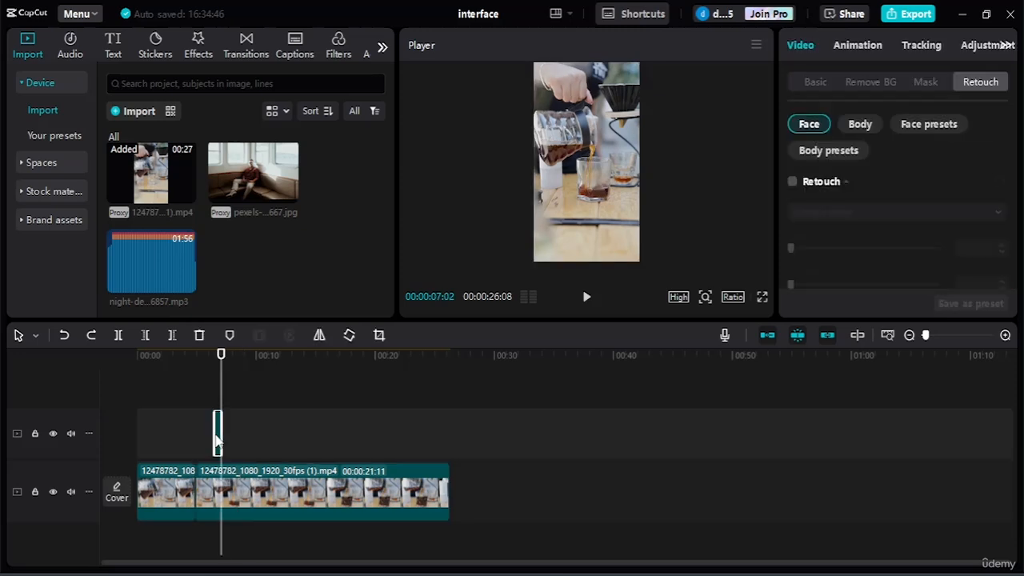
pyautogui.press('Delete')
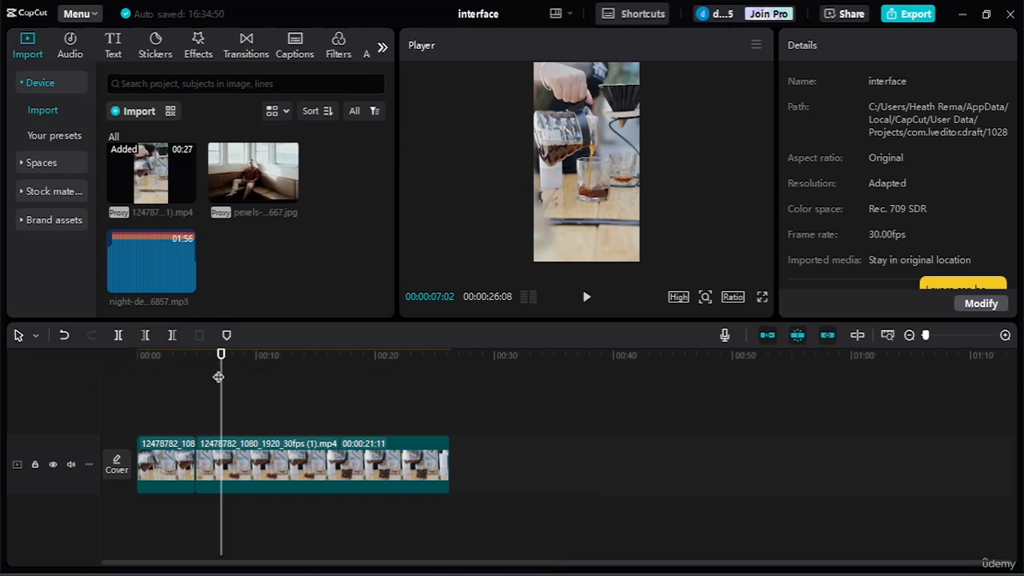
# Reverse the second, longer video clip on the timeline
pyautogui.moveTo(218, 377); pyautogui.dragTo(268, 356)
pyautogui.click(293, 481)
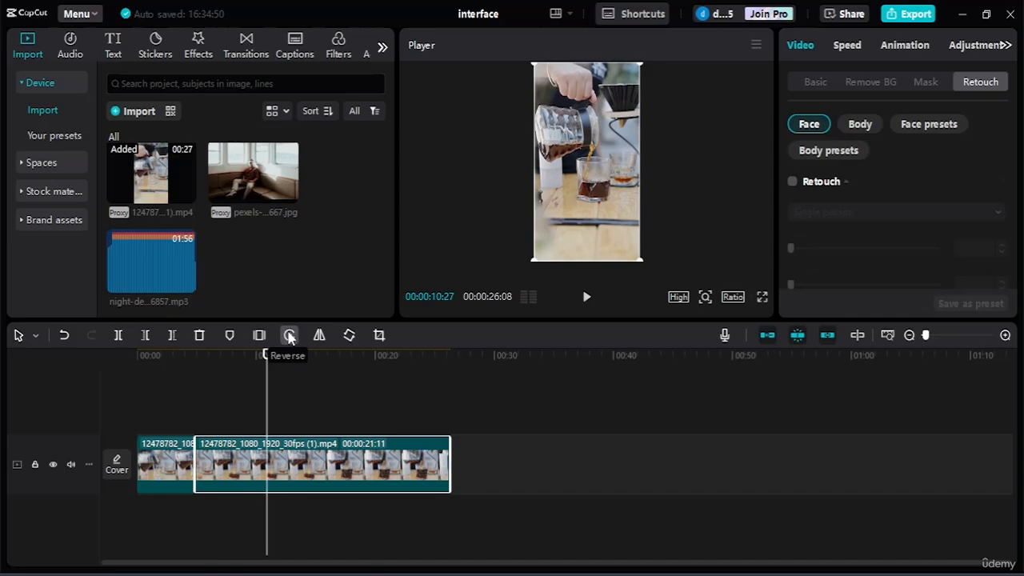
pyautogui.click(290, 336)
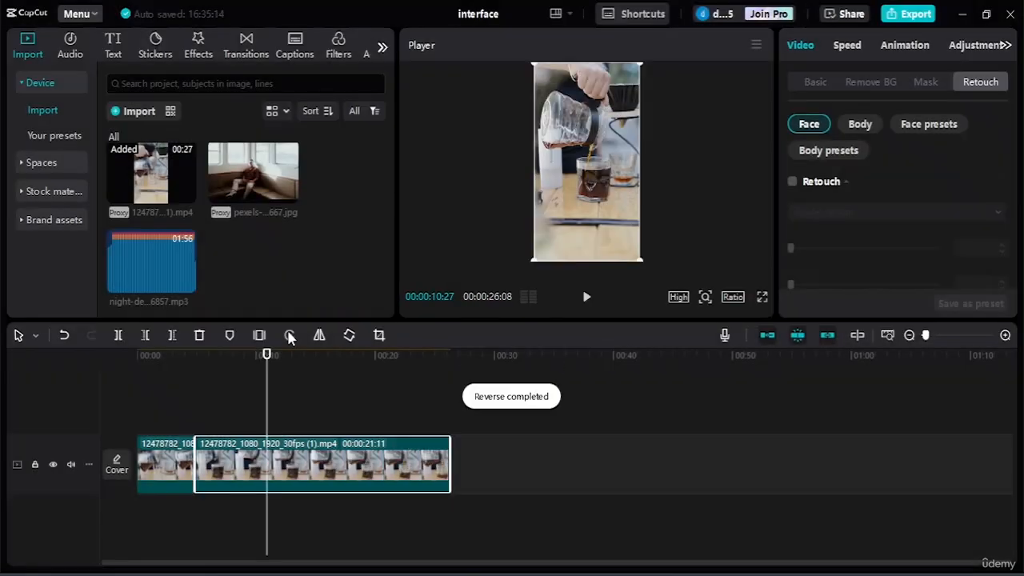
# Play the timeline from before the reversed clip, and undo the reversal
pyautogui.moveTo(272, 354); pyautogui.dragTo(178, 358)
pyautogui.click(590, 299)
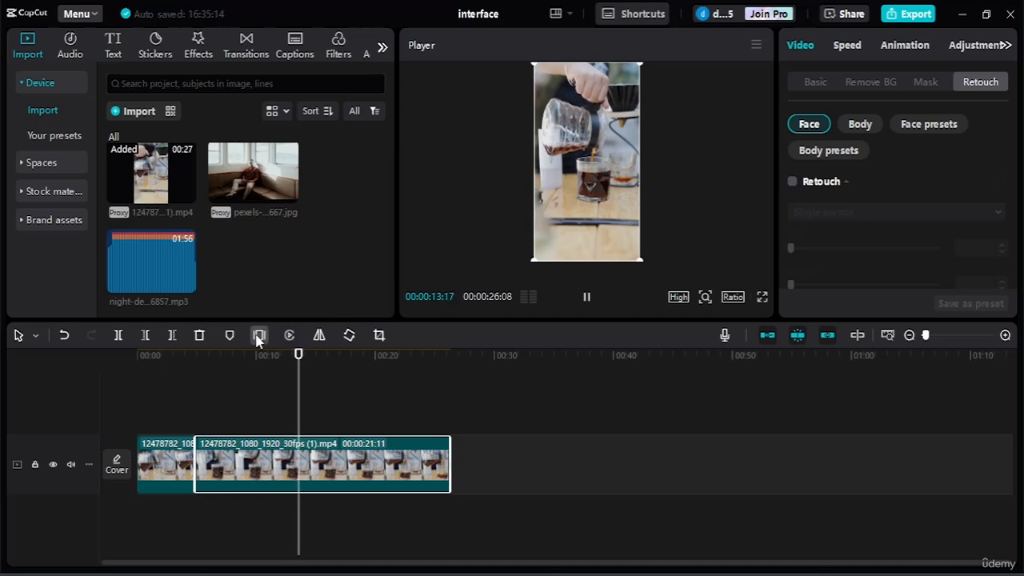
pyautogui.click(65, 336)
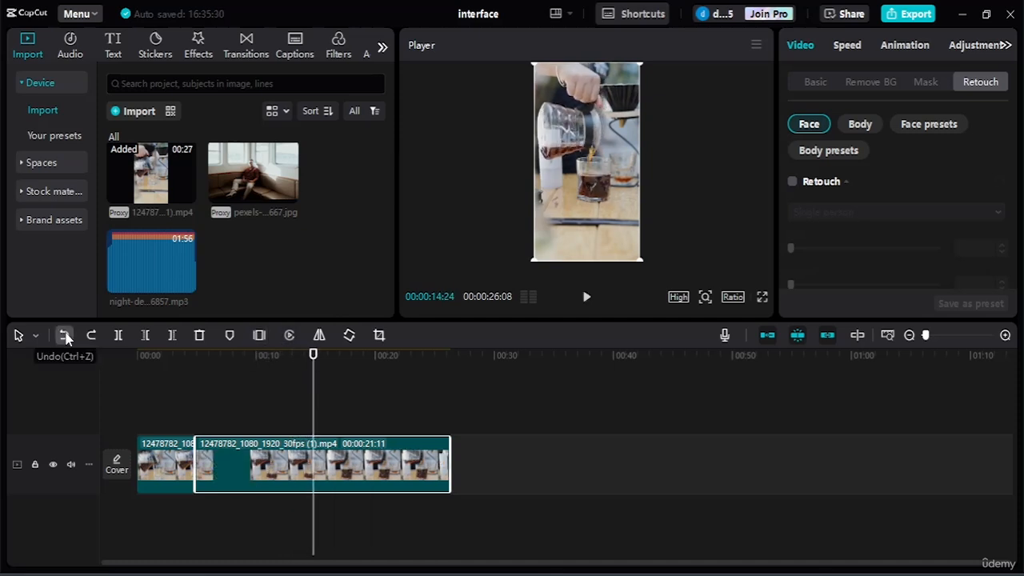
# Toggle mirroring of the second video clip on and off repeatedly, ending with it unmirrored
pyautogui.click(319, 336)
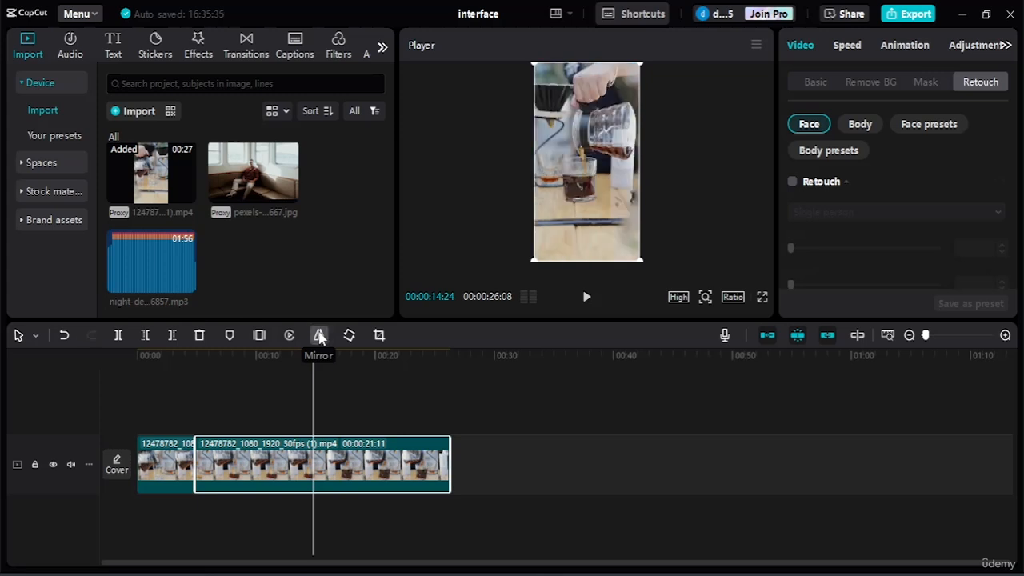
pyautogui.click(319, 335)
pyautogui.click(318, 336)
pyautogui.click(319, 335)
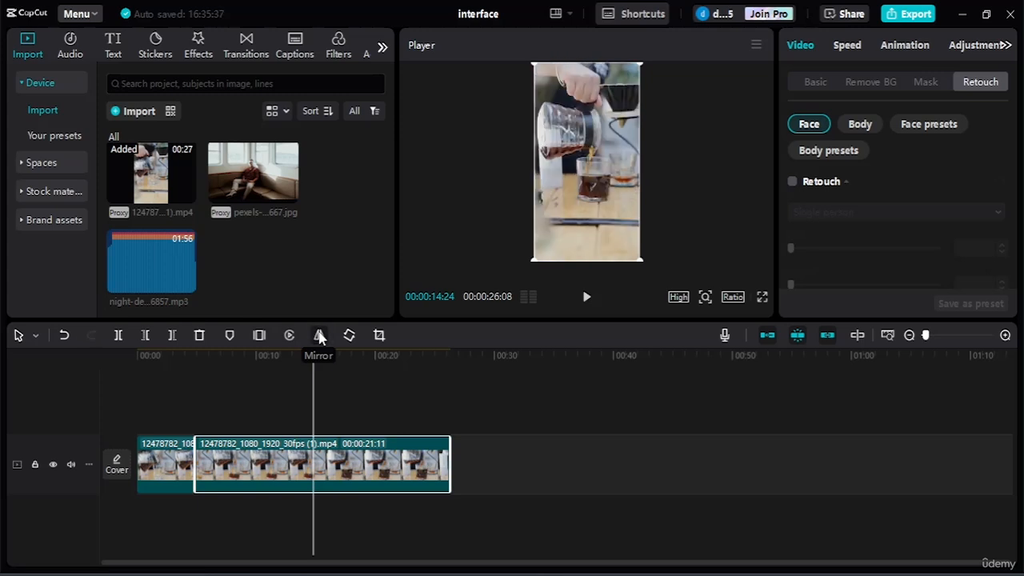
pyautogui.click(319, 335)
pyautogui.click(319, 335)
pyautogui.click(318, 335)
pyautogui.click(318, 335)
# Mirror the second video clip with the playhead at 00:00:08:19, and select the first clip at 00:00:03:06 for comparison
pyautogui.click(323, 355)
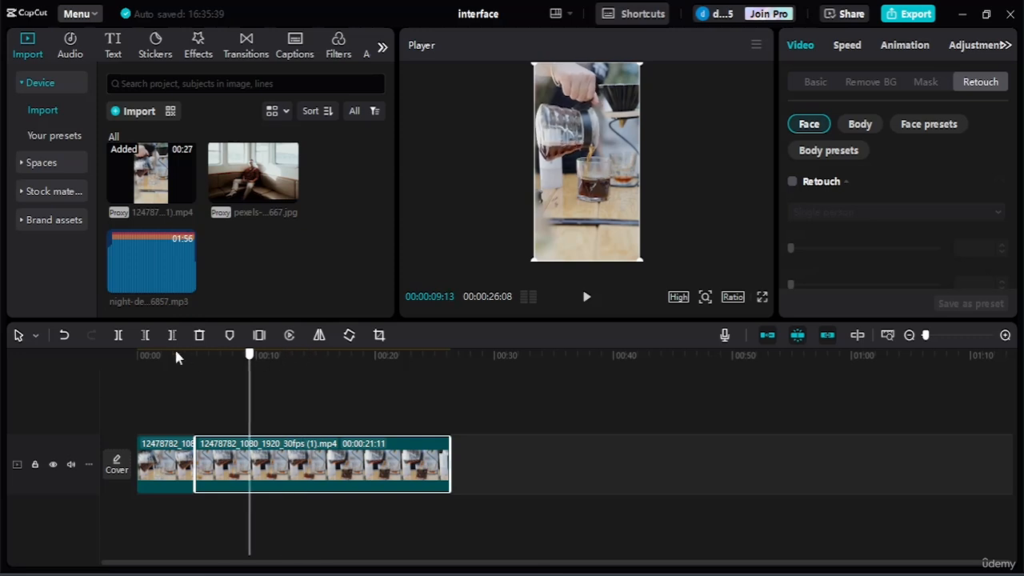
pyautogui.moveTo(288, 354); pyautogui.dragTo(305, 396)
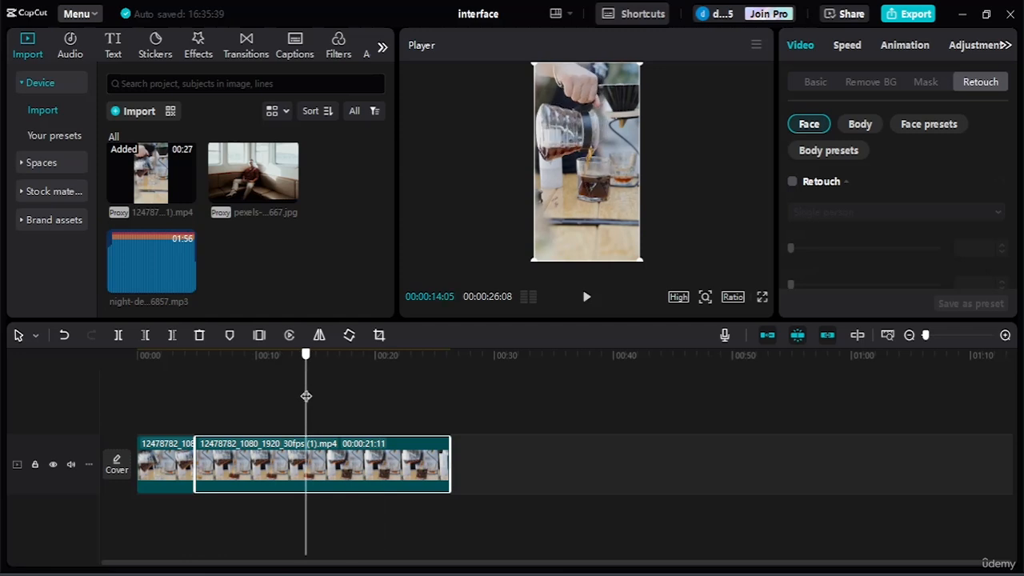
pyautogui.moveTo(313, 354); pyautogui.dragTo(240, 404)
pyautogui.click(319, 335)
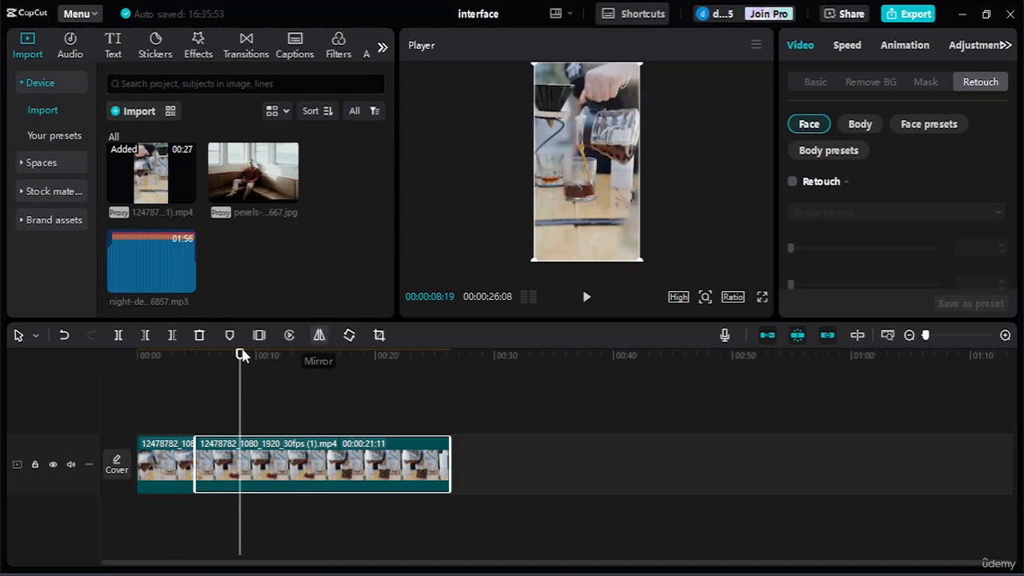
pyautogui.moveTo(240, 355); pyautogui.dragTo(176, 359)
pyautogui.click(183, 469)
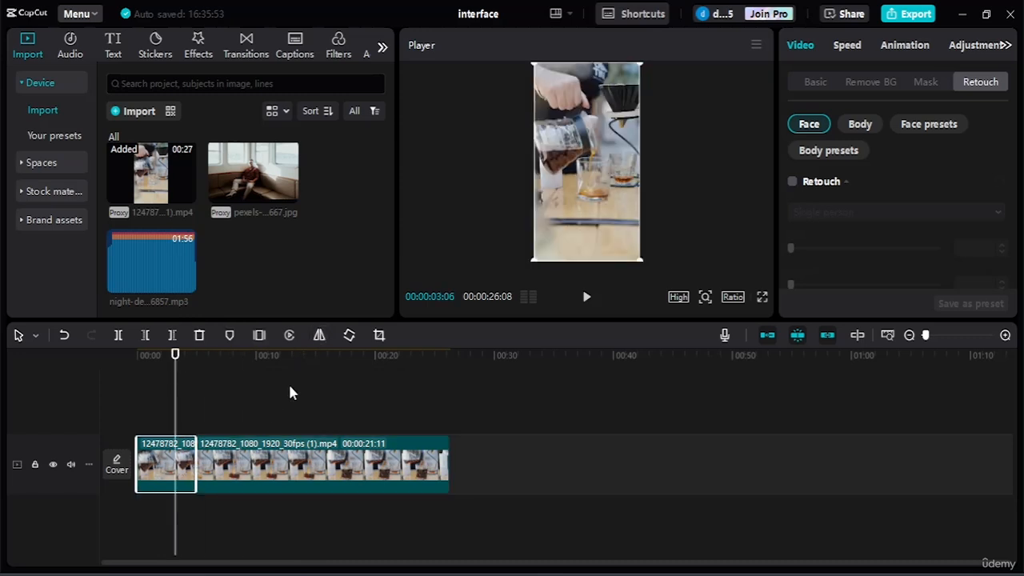
# Mirror the first video clip and play the timeline across the cut into the second clip
pyautogui.click(319, 335)
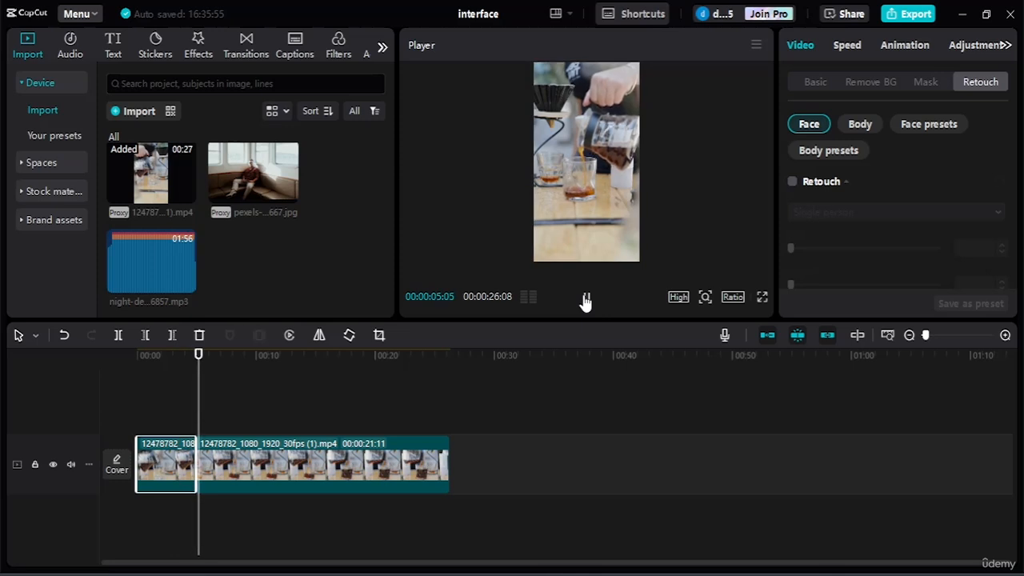
pyautogui.click(586, 298)
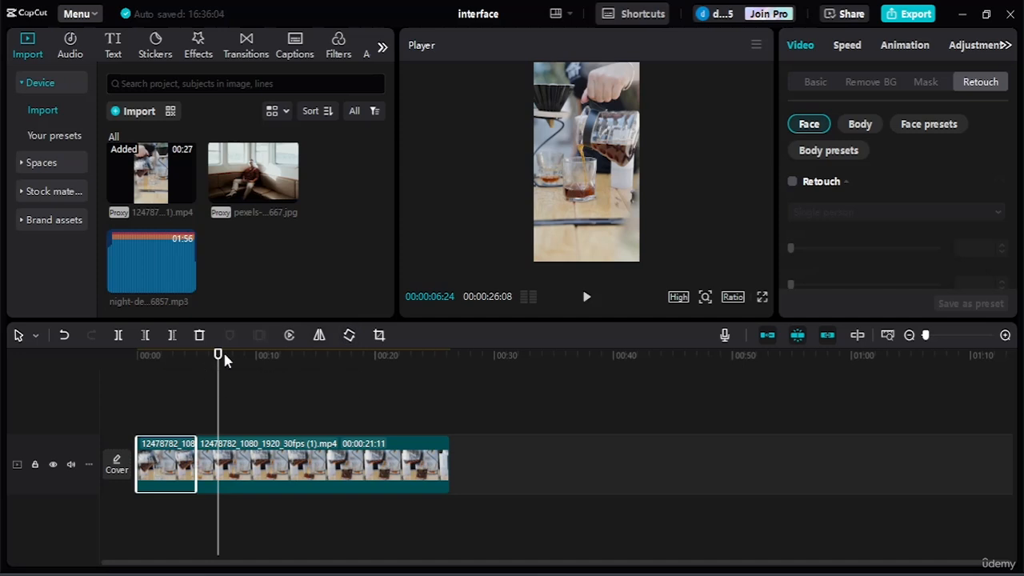
# Rotate the first clip through a full turn back to upright, with the playhead at 00:00:02:25
pyautogui.moveTo(224, 357); pyautogui.dragTo(172, 357)
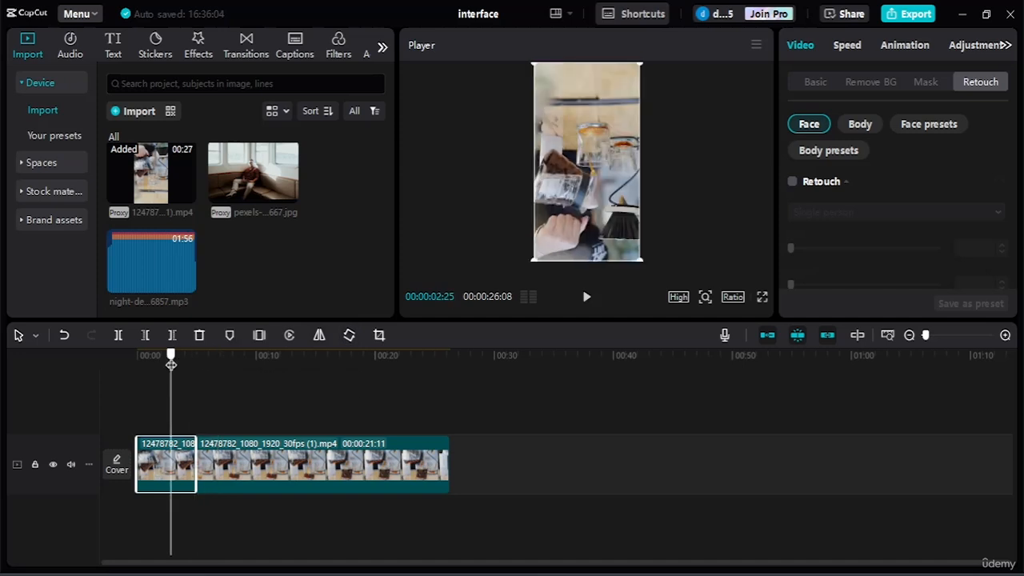
pyautogui.click(348, 337)
pyautogui.click(349, 337)
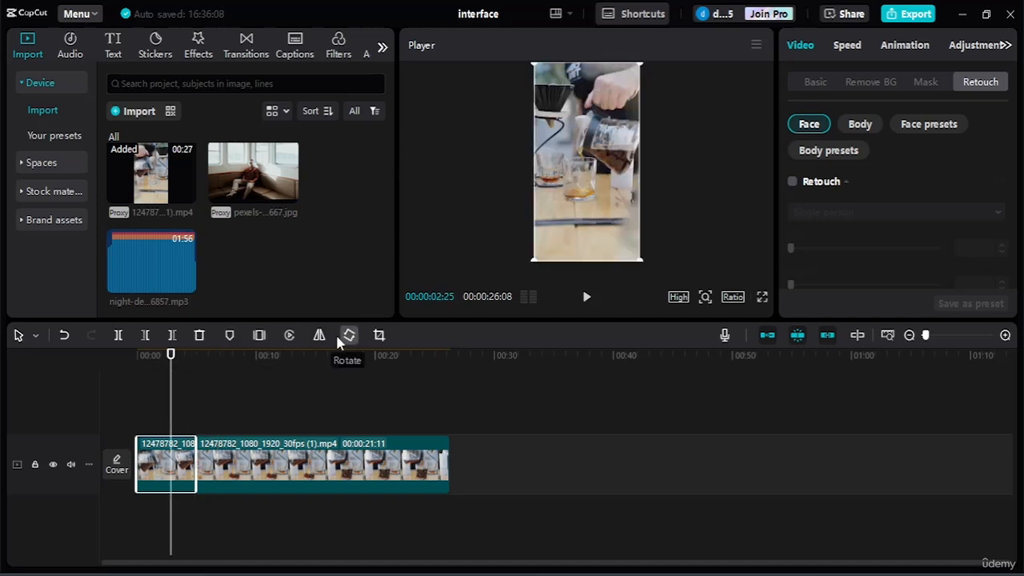
# Try cropping the first clip to roughly the lower-right quarter of its frame and play it back
pyautogui.click(381, 336)
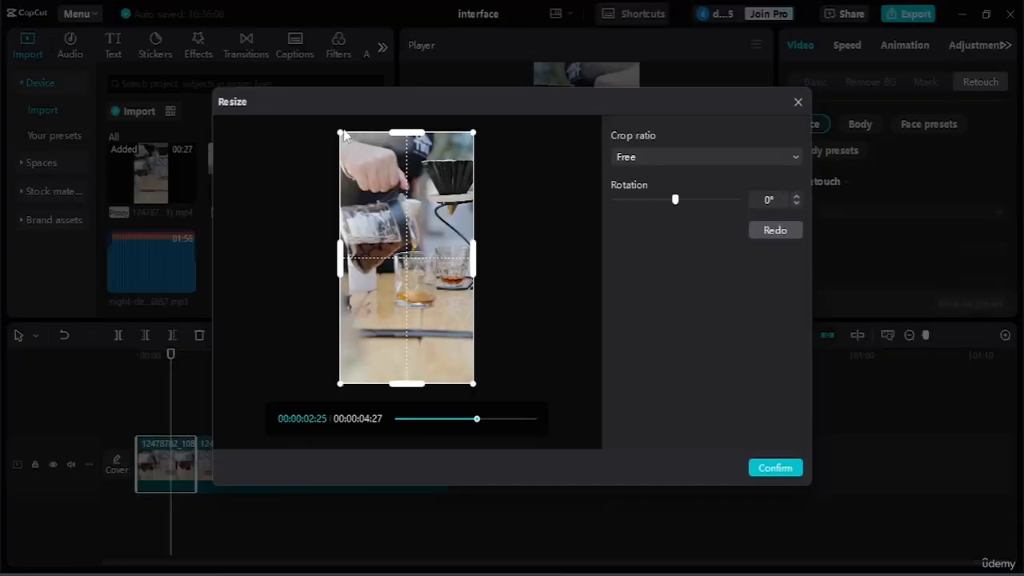
pyautogui.moveTo(341, 137); pyautogui.dragTo(405, 262)
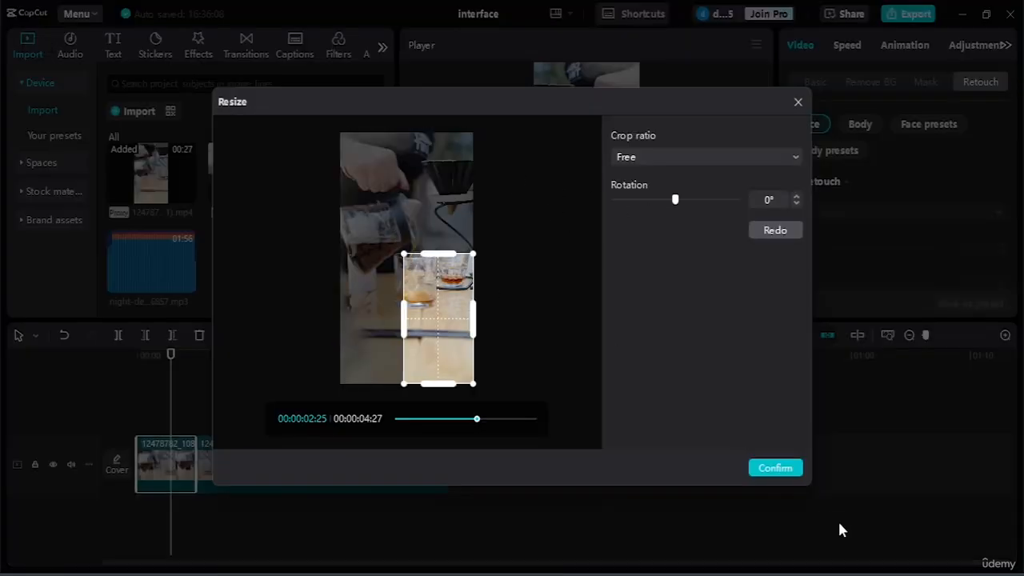
pyautogui.click(772, 471)
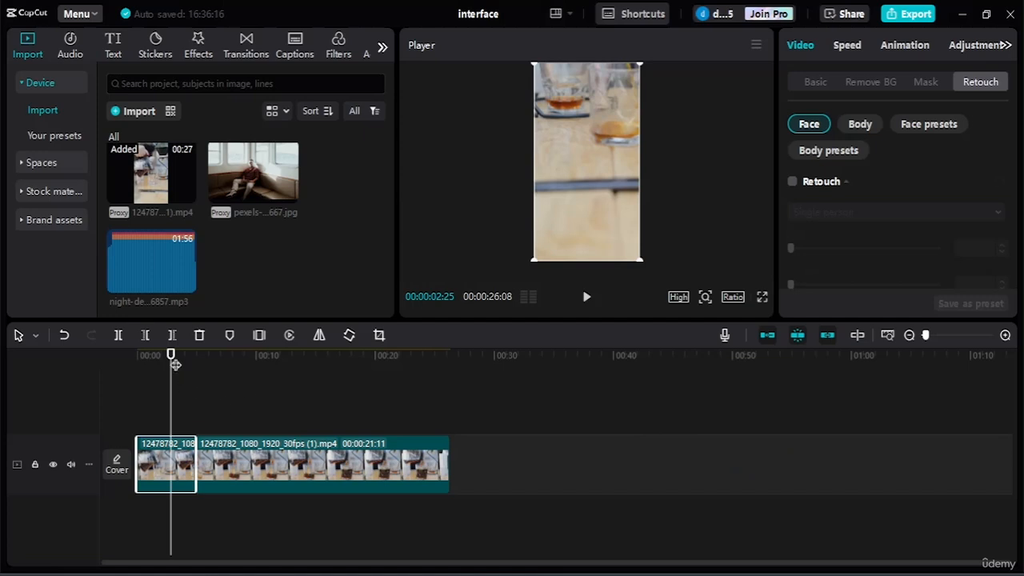
pyautogui.moveTo(175, 364); pyautogui.dragTo(137, 364)
pyautogui.click(587, 297)
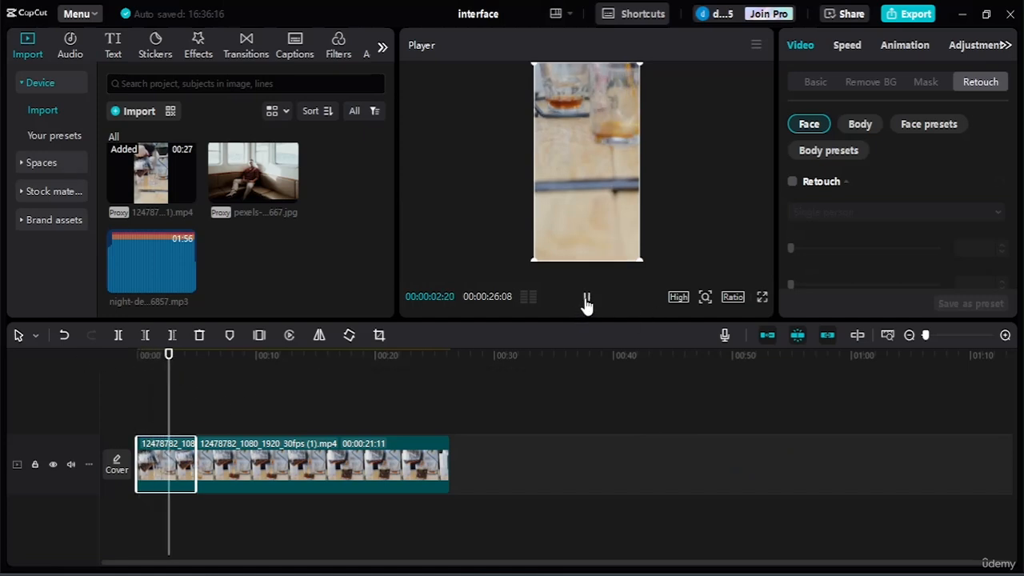
pyautogui.click(586, 301)
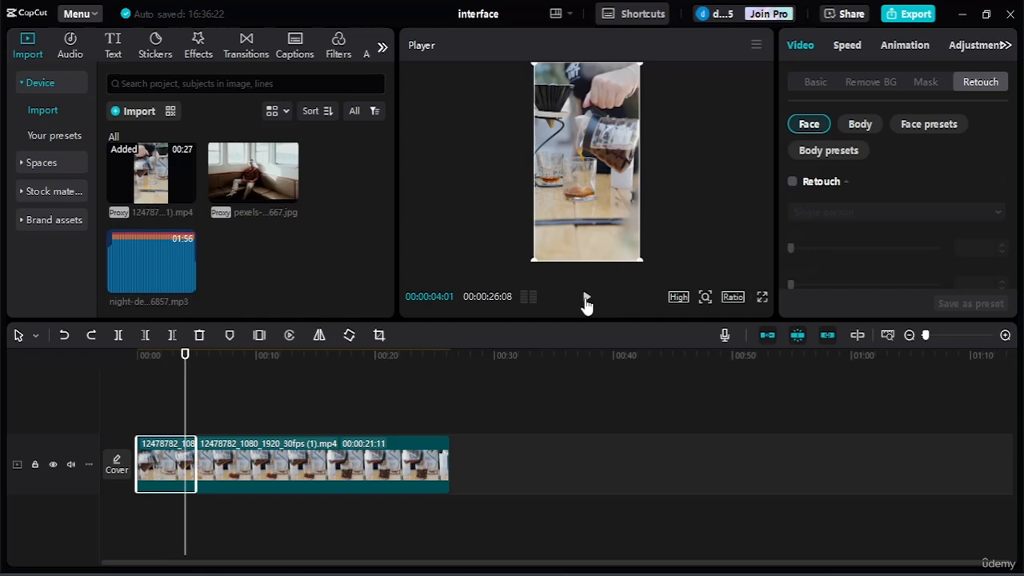
# Try moving the second clip onto the track above and back beside the first with the main track magnet temporarily off
pyautogui.click(767, 340)
pyautogui.moveTo(304, 470); pyautogui.dragTo(328, 477)
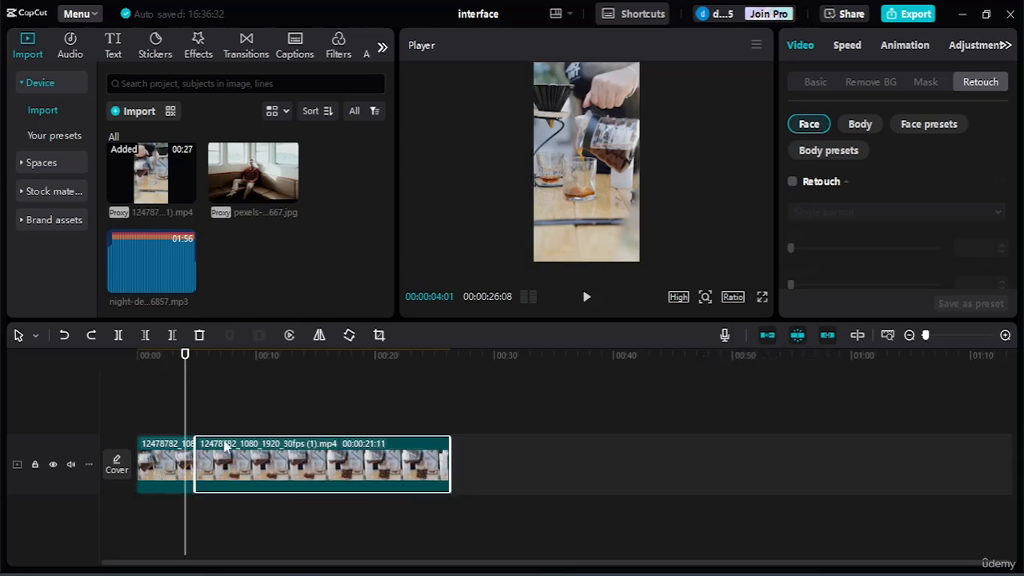
pyautogui.click(767, 336)
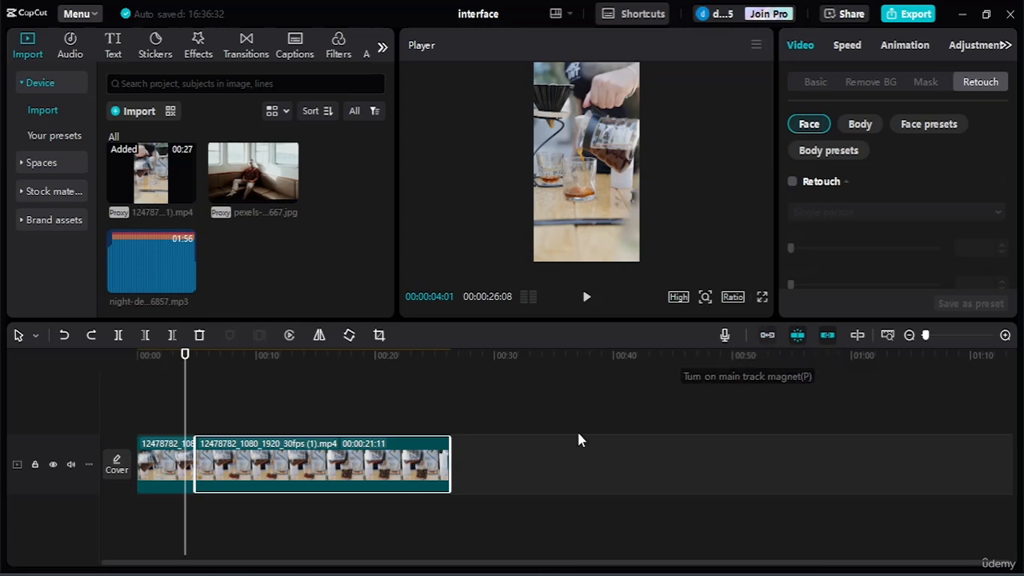
pyautogui.moveTo(376, 483); pyautogui.dragTo(461, 484)
pyautogui.moveTo(362, 455); pyautogui.dragTo(379, 390)
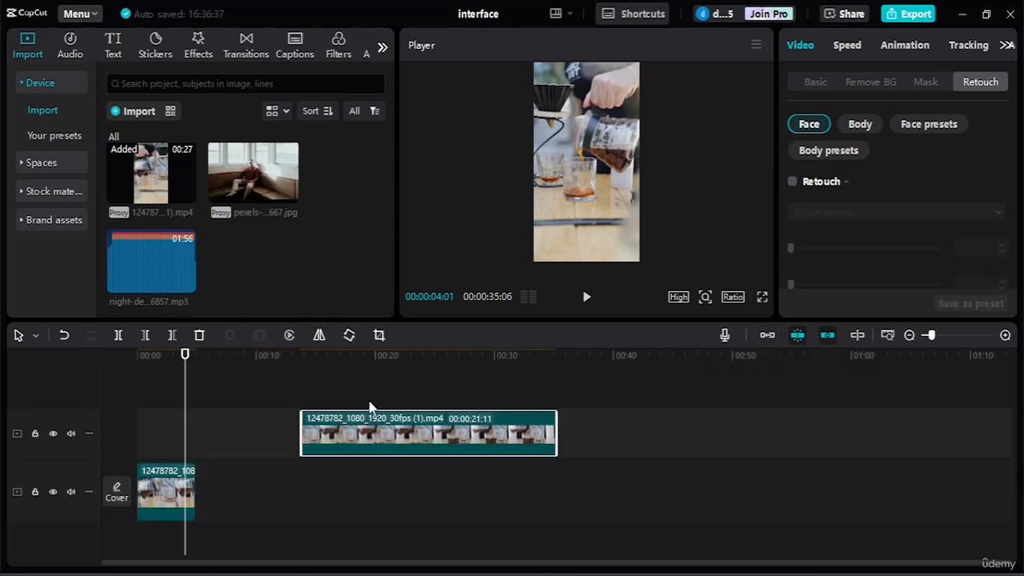
pyautogui.moveTo(382, 435); pyautogui.dragTo(296, 478)
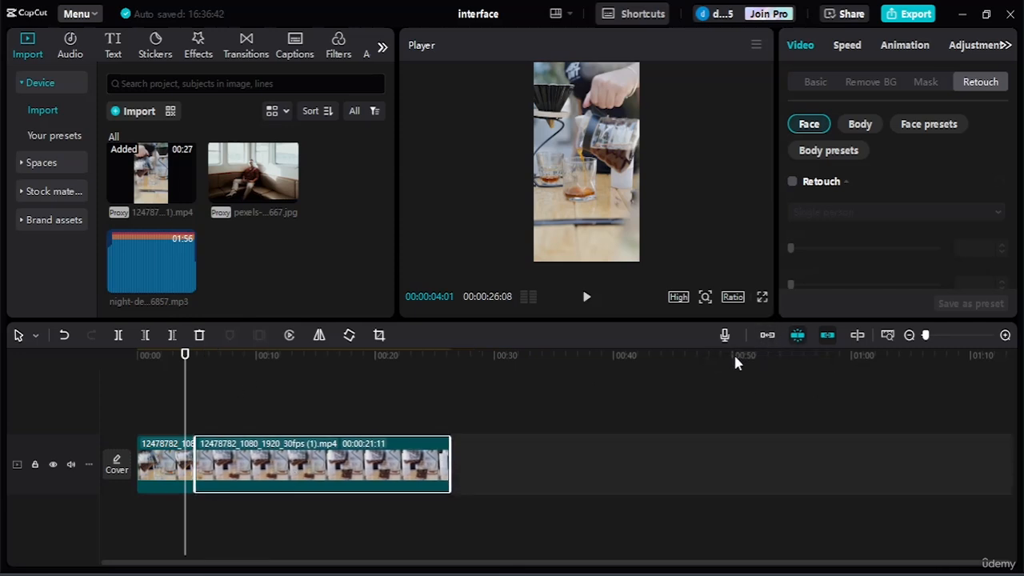
pyautogui.click(766, 336)
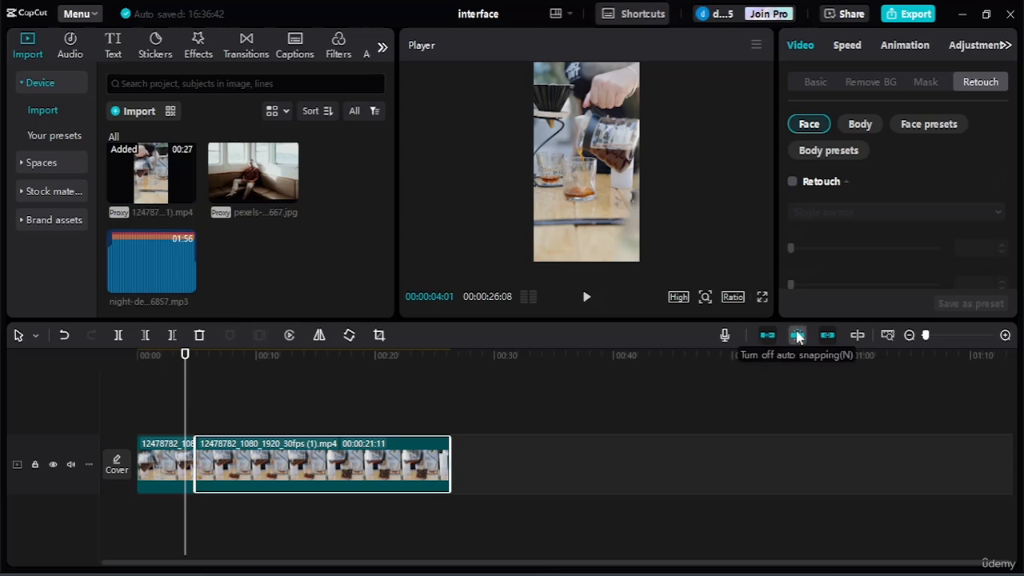
# Turn off auto snapping and the main track magnet, and place the second clip on the track above, overlapping the first clip
pyautogui.click(793, 336)
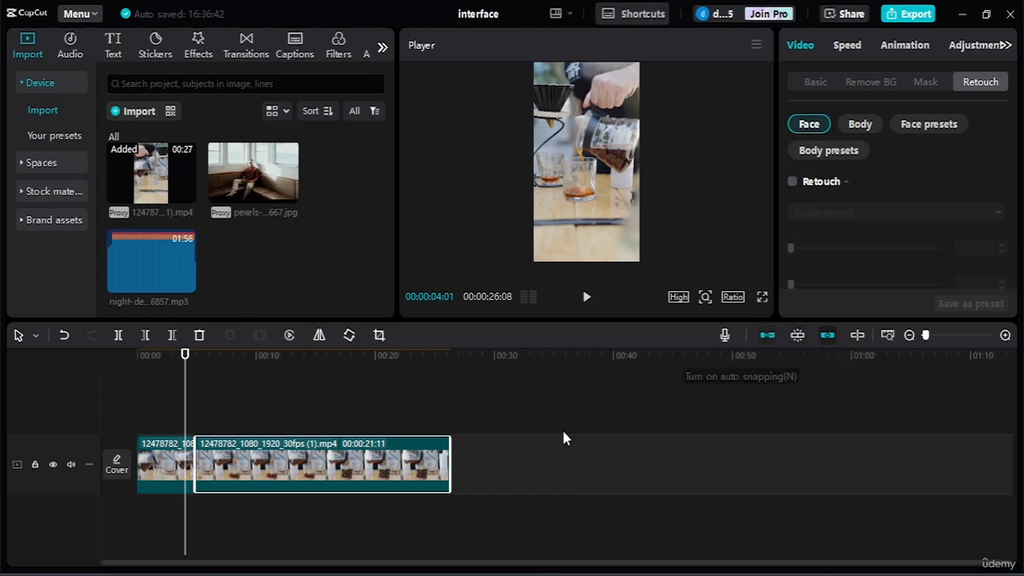
pyautogui.moveTo(386, 476); pyautogui.dragTo(714, 339)
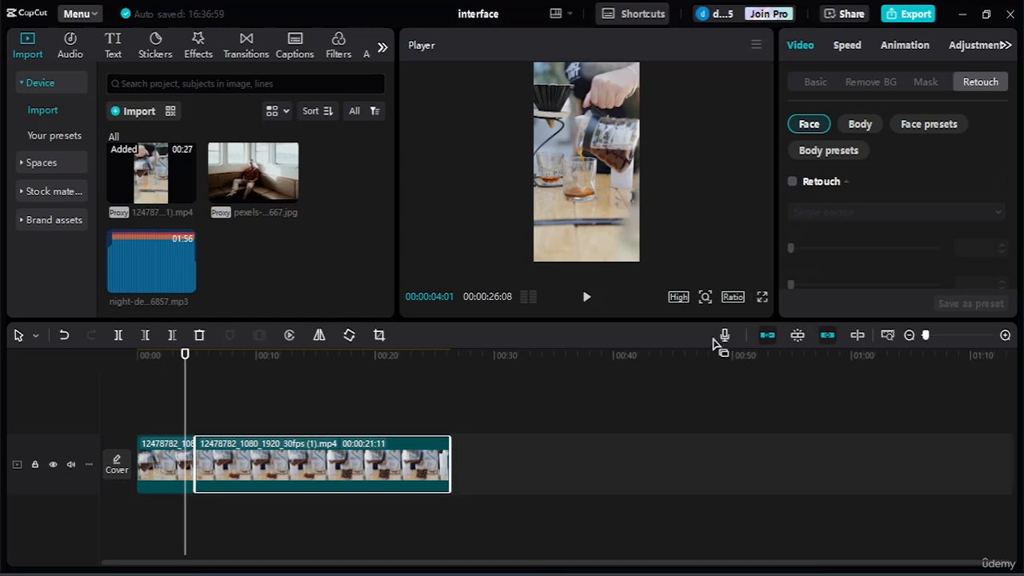
pyautogui.click(768, 335)
pyautogui.moveTo(343, 464); pyautogui.dragTo(322, 470)
pyautogui.moveTo(302, 438); pyautogui.dragTo(202, 439)
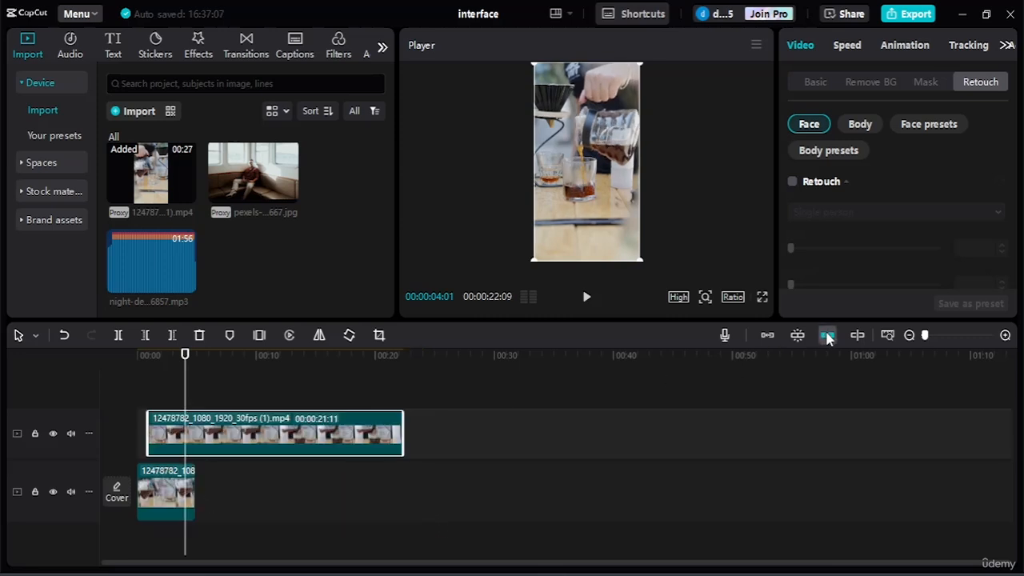
# Turn auto snapping back on and snap the second clip against the end of the first clip on the main track
pyautogui.click(797, 334)
pyautogui.moveTo(302, 450); pyautogui.dragTo(266, 458)
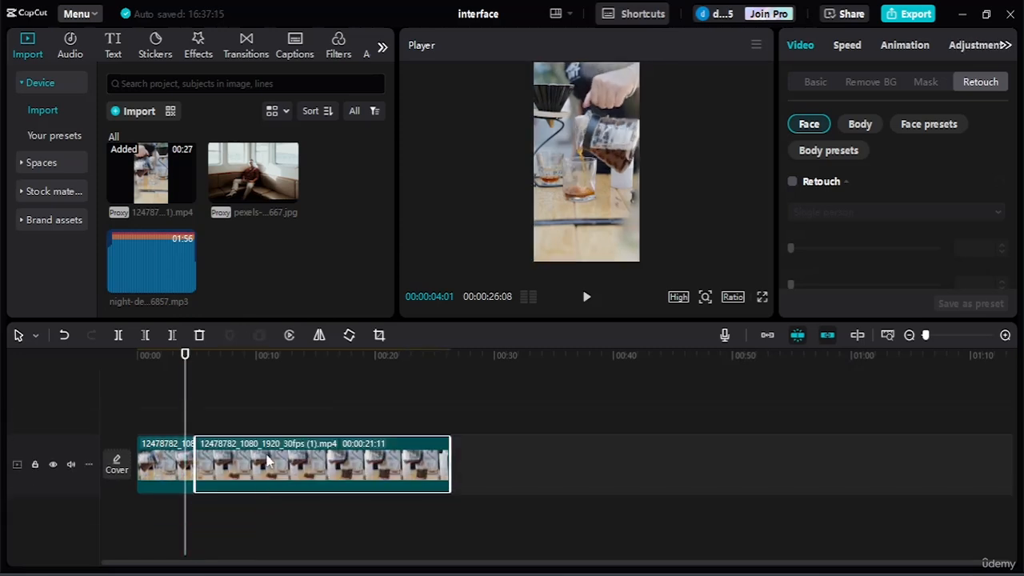
# Turn on the preview axis to skim the second clip, and turn it off again
pyautogui.click(856, 337)
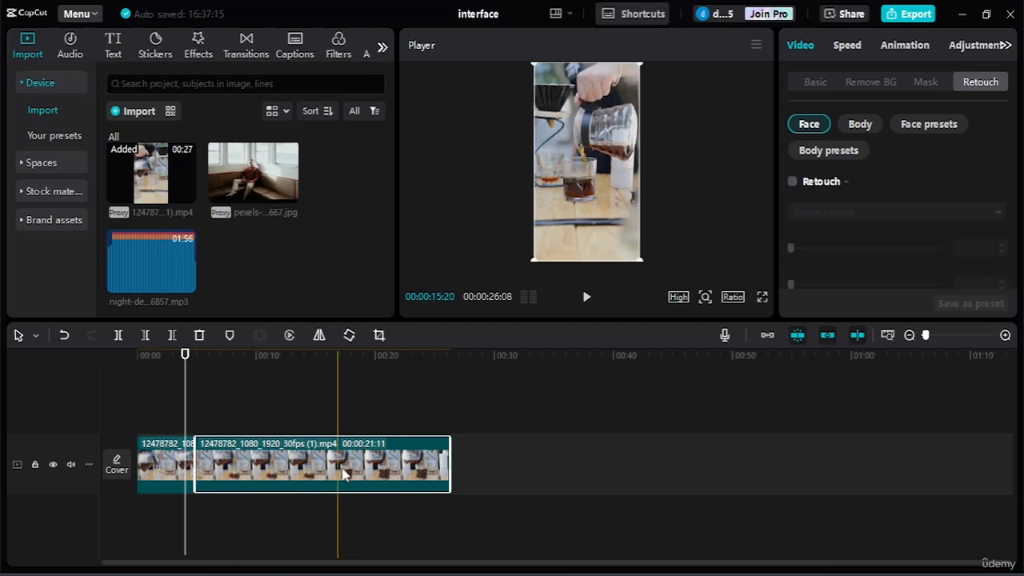
pyautogui.click(854, 336)
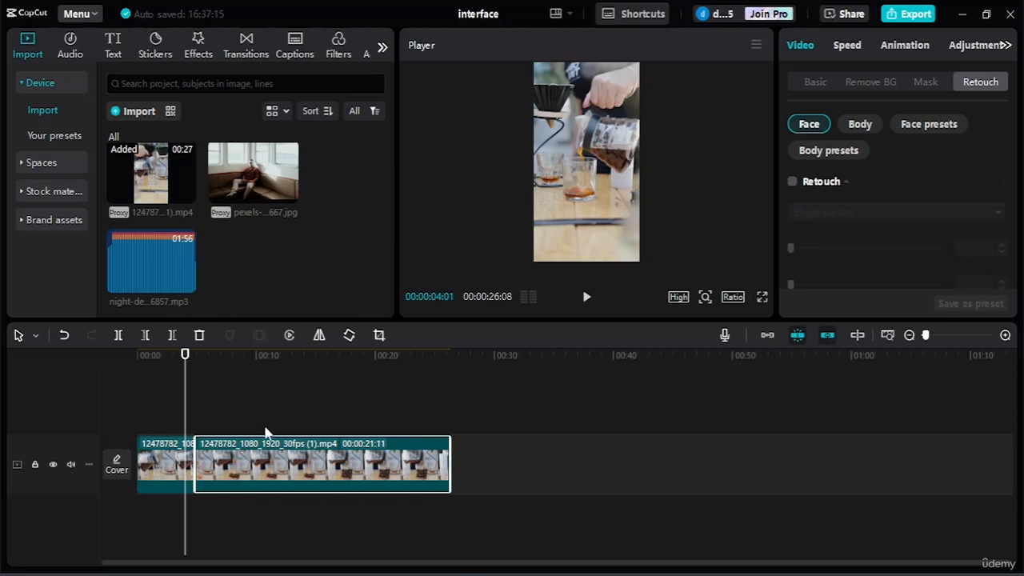
# Move the playhead to the end of the second clip at 00:00:26:08 and zoom the timeline to fit
pyautogui.moveTo(180, 360); pyautogui.dragTo(573, 379)
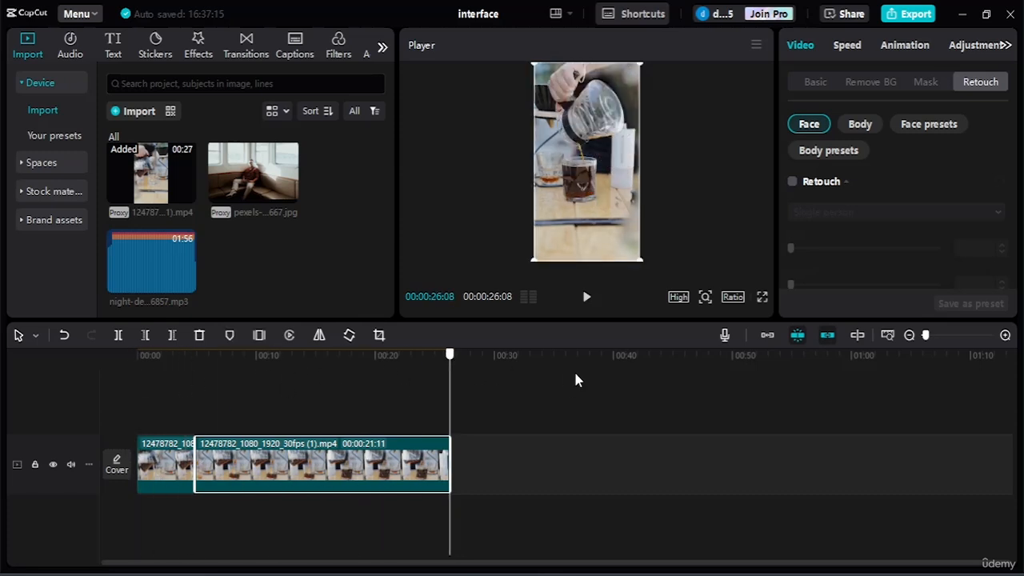
pyautogui.click(888, 336)
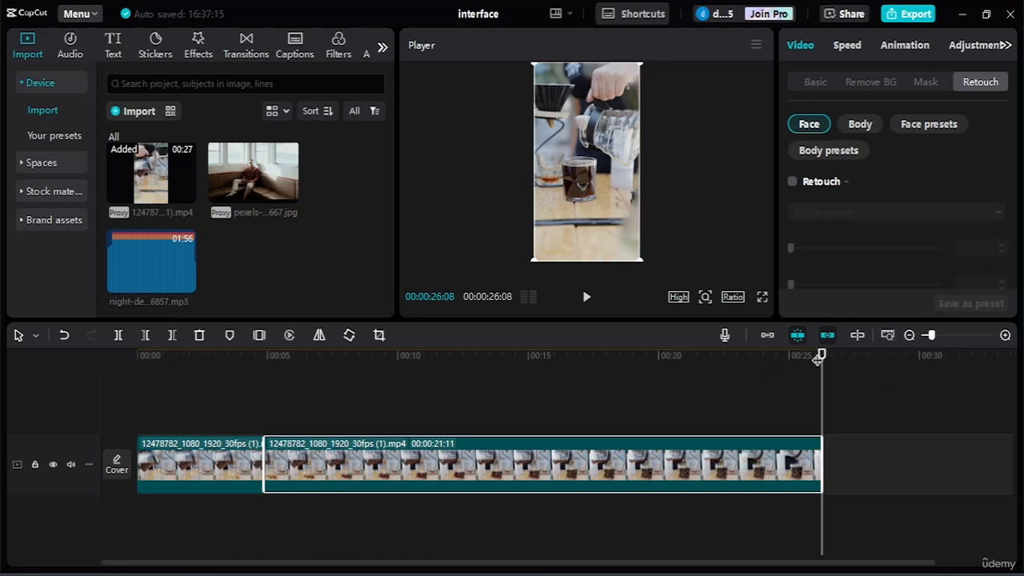
# Paste several copies of the second clip at 00:00:00:00, stacked on tracks above the main track
pyautogui.moveTo(818, 360); pyautogui.dragTo(137, 396)
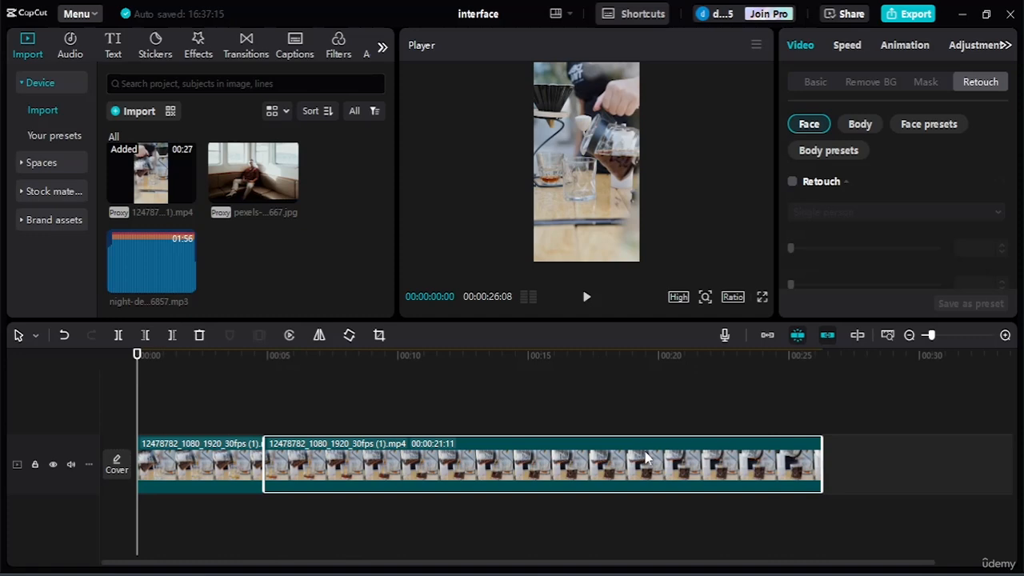
pyautogui.hotkey('ctrl', 'v')
pyautogui.hotkey('ctrl', 'v')
pyautogui.hotkey('ctrl', 'v')
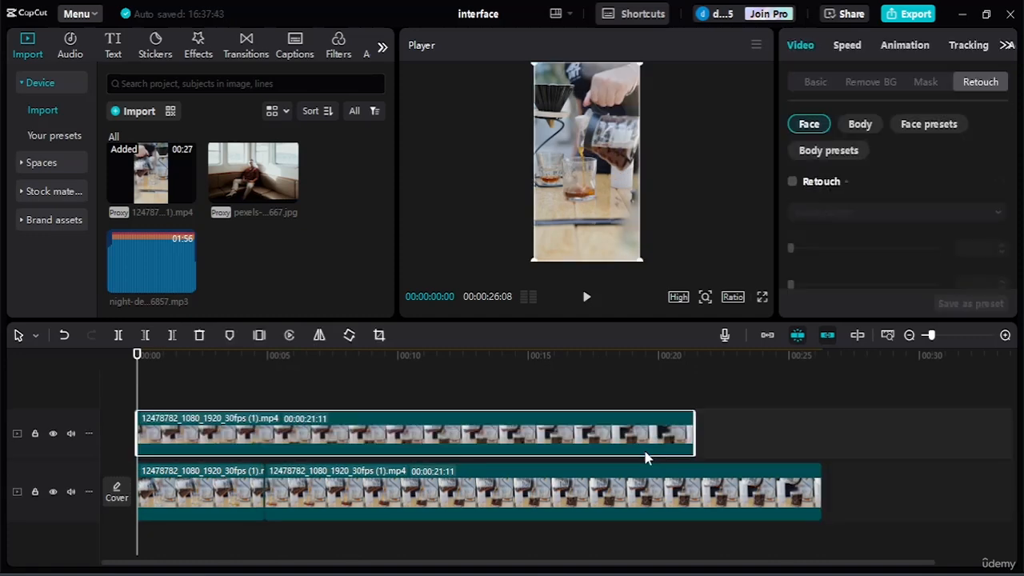
pyautogui.scroll(-2, 537, 438)
pyautogui.scroll(-1, 536, 437)
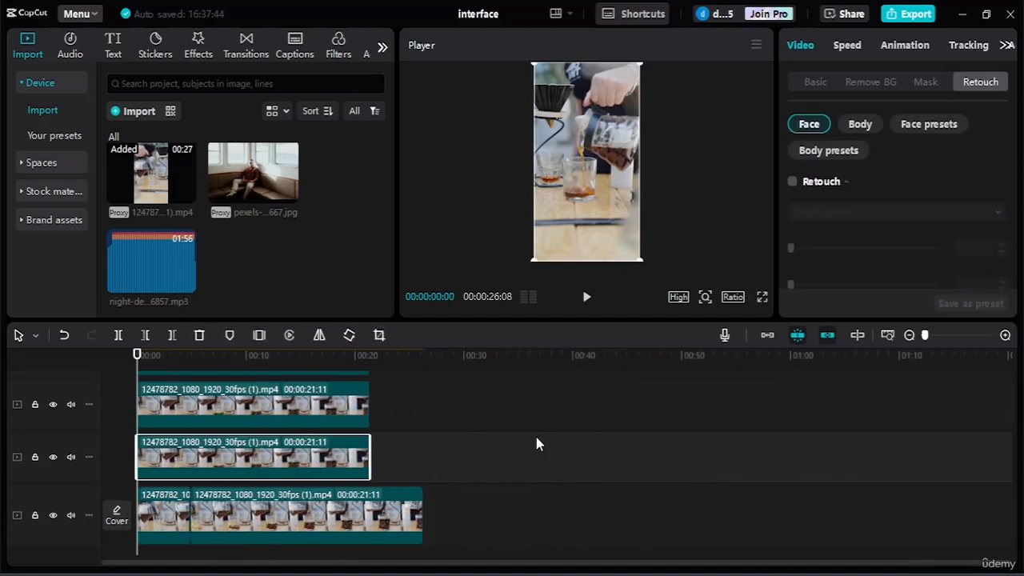
# Move the pasted clips from the upper tracks onto the main track, end to end after the second clip
pyautogui.scroll(2, 537, 440)
pyautogui.moveTo(301, 403); pyautogui.dragTo(800, 496)
pyautogui.moveTo(480, 431); pyautogui.dragTo(947, 495)
pyautogui.moveTo(849, 455); pyautogui.dragTo(876, 499)
pyautogui.moveTo(609, 567); pyautogui.dragTo(350, 563)
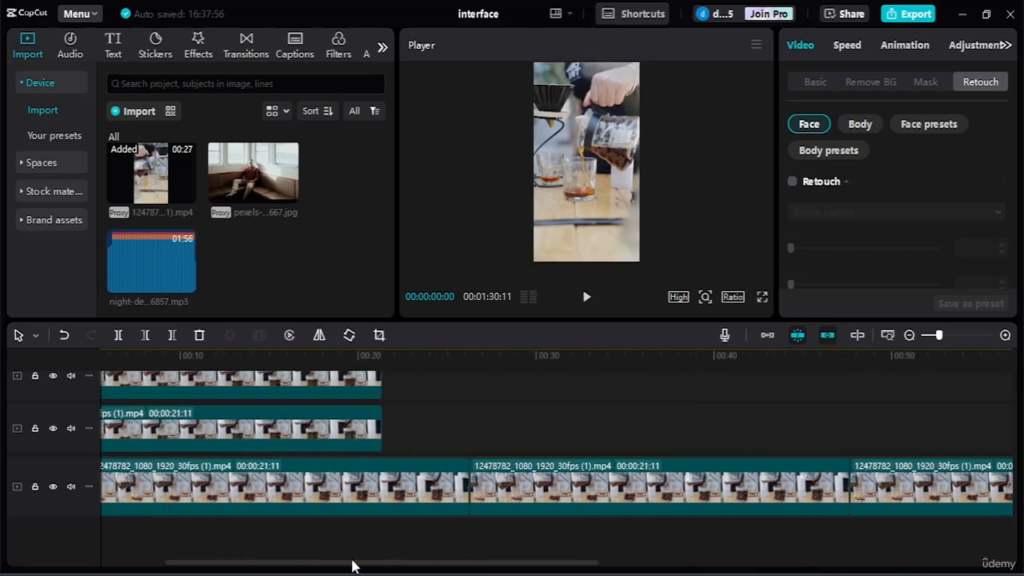
pyautogui.moveTo(840, 467); pyautogui.dragTo(853, 483)
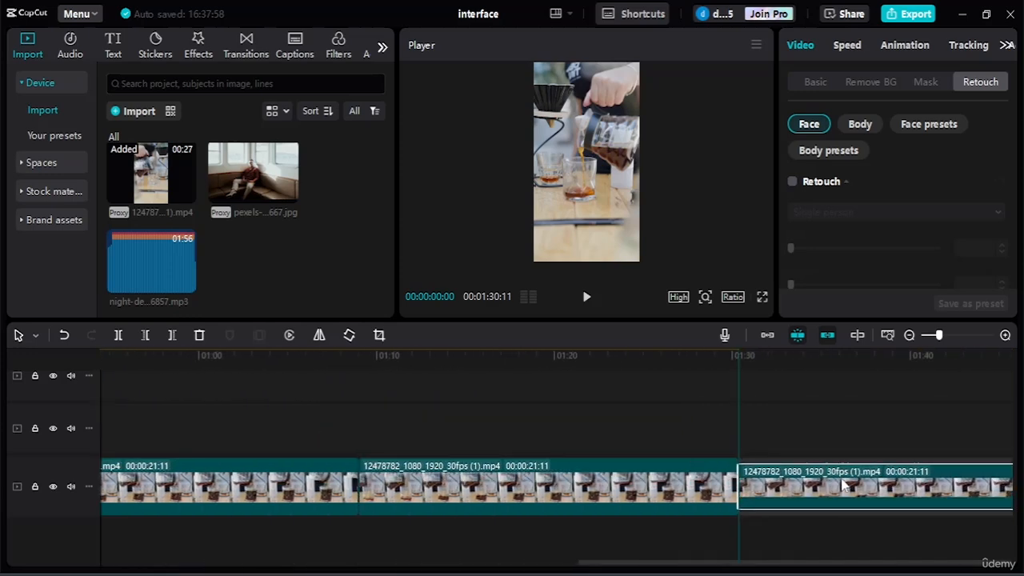
pyautogui.click(887, 336)
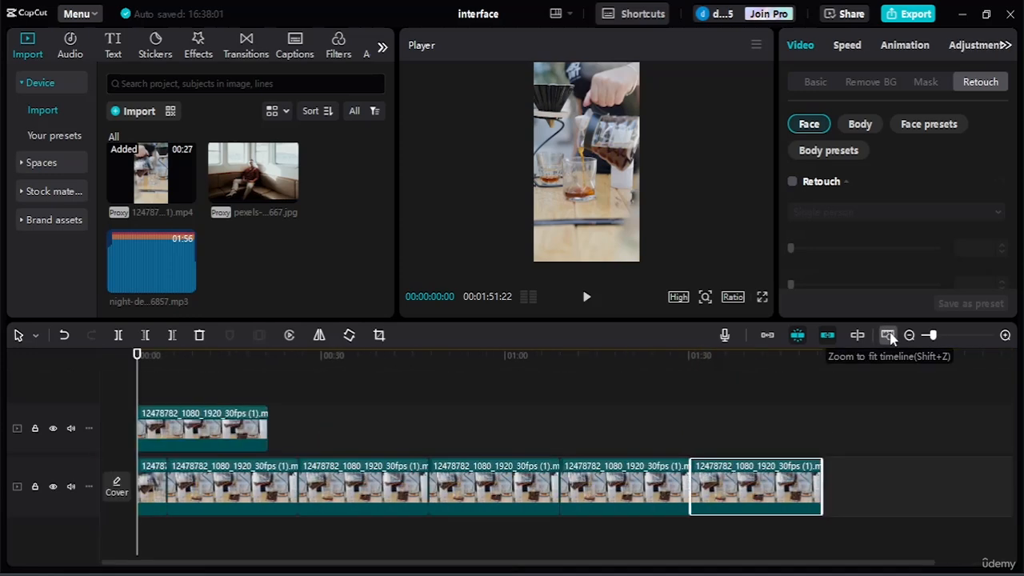
pyautogui.moveTo(264, 436); pyautogui.dragTo(896, 501)
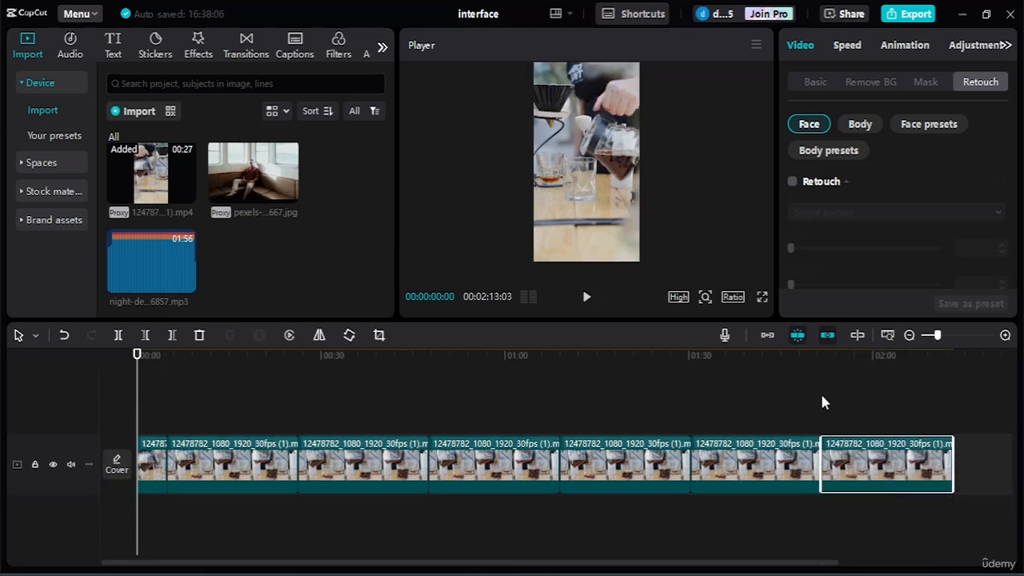
# Try Delete left and Delete right on the last clip with the playhead at 00:00:00:00
pyautogui.click(145, 336)
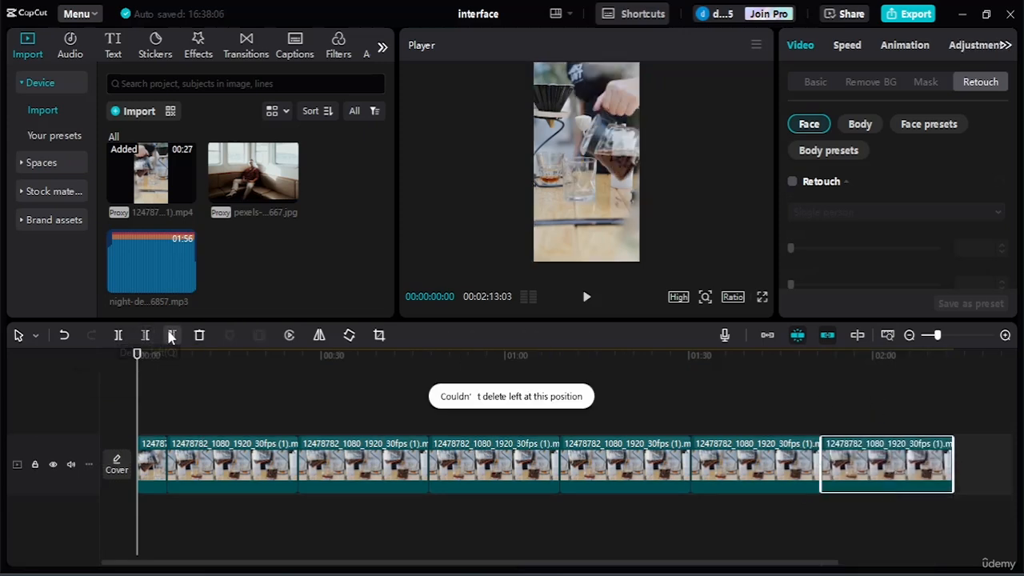
pyautogui.click(170, 337)
# Delete every clip after the first short one, and undo that deletion
pyautogui.moveTo(920, 408); pyautogui.dragTo(212, 530)
pyautogui.press('Delete')
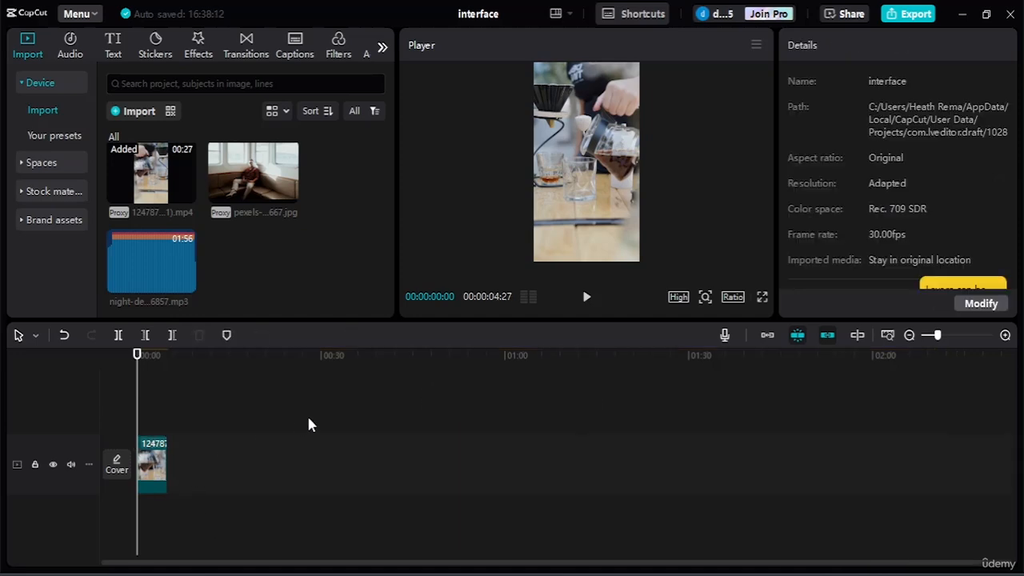
pyautogui.hotkey('ctrl', 'z')
# Delete all the pasted copies, keeping only the first two clips on the main track
pyautogui.moveTo(376, 400); pyautogui.dragTo(931, 515)
pyautogui.press('Delete')
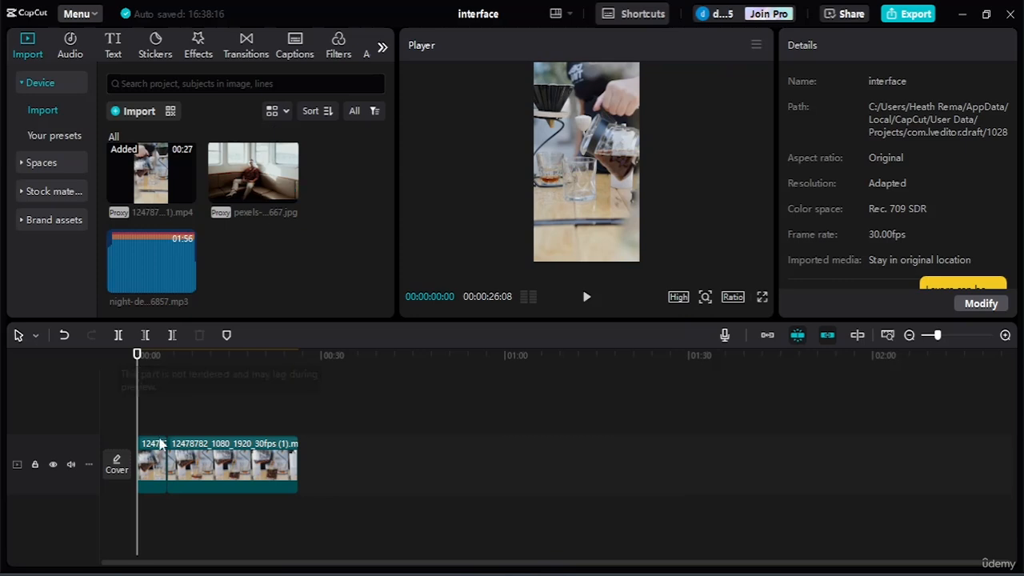
# Scale the second clip to 82% in its basic transform settings and view it at 00:00:12:18
pyautogui.click(247, 472)
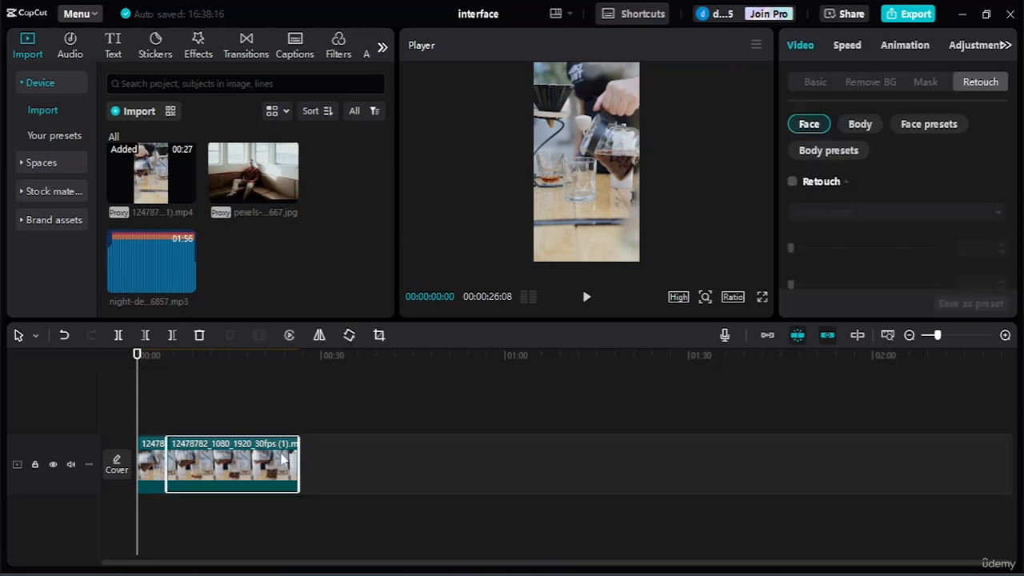
pyautogui.click(816, 83)
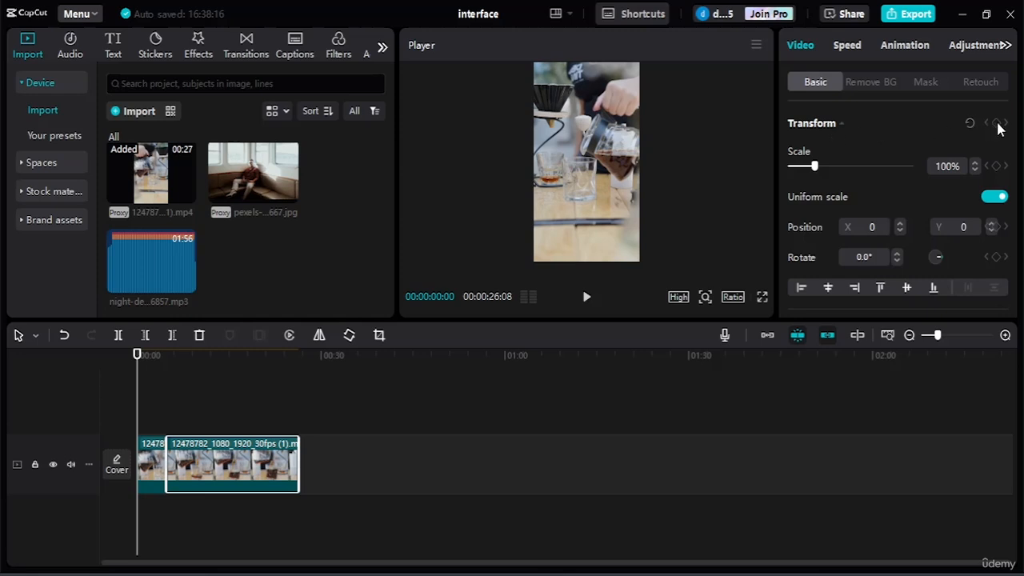
pyautogui.click(840, 126)
pyautogui.click(840, 126)
pyautogui.moveTo(845, 169); pyautogui.dragTo(810, 168)
pyautogui.moveTo(137, 357); pyautogui.dragTo(215, 356)
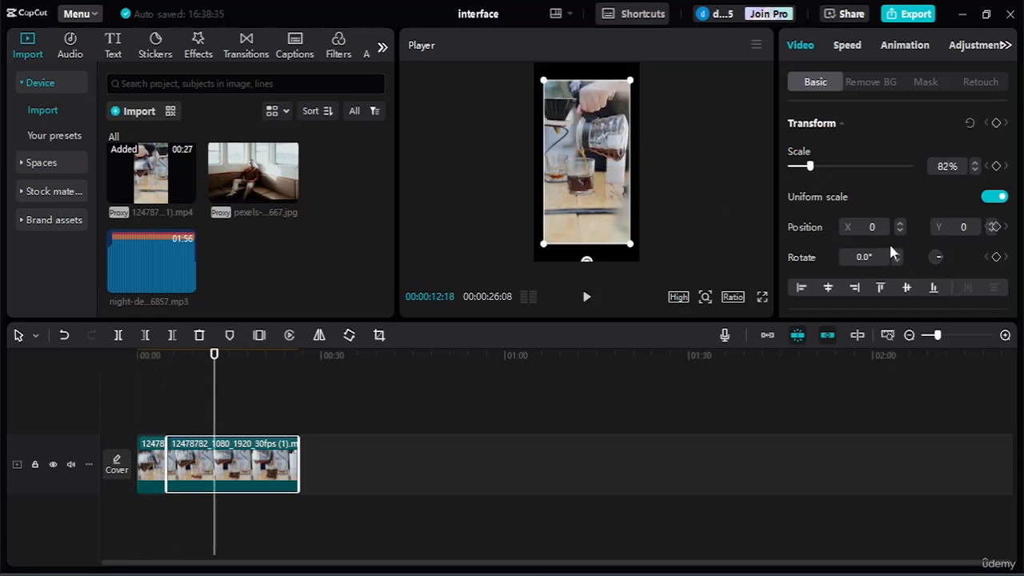
# Scale the second clip down to 73% and reset its transform settings
pyautogui.moveTo(815, 166)
pyautogui.mouseDown()
pyautogui.moveTo(836, 168)
pyautogui.moveTo(808, 171)
pyautogui.mouseUp()
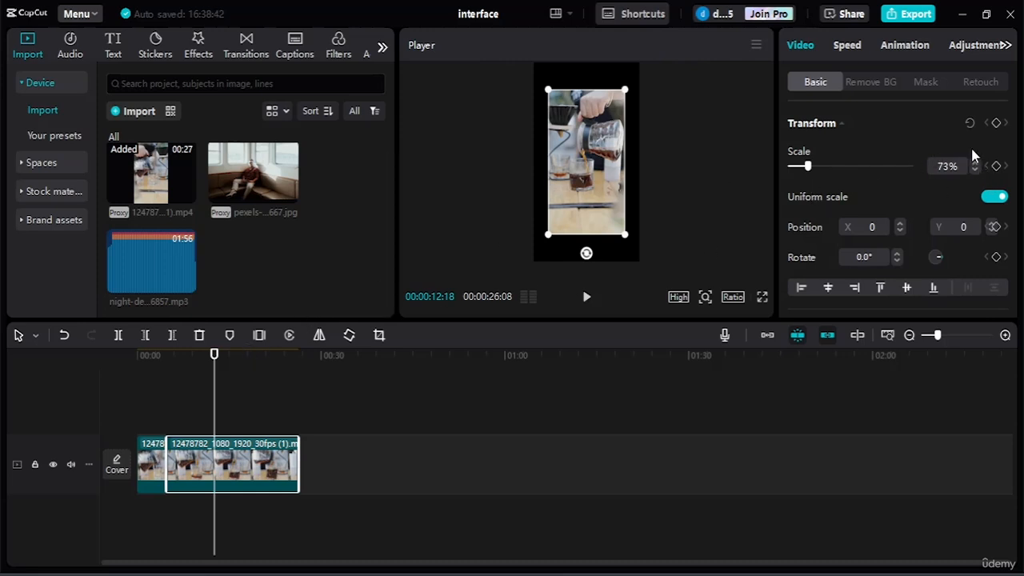
pyautogui.click(970, 126)
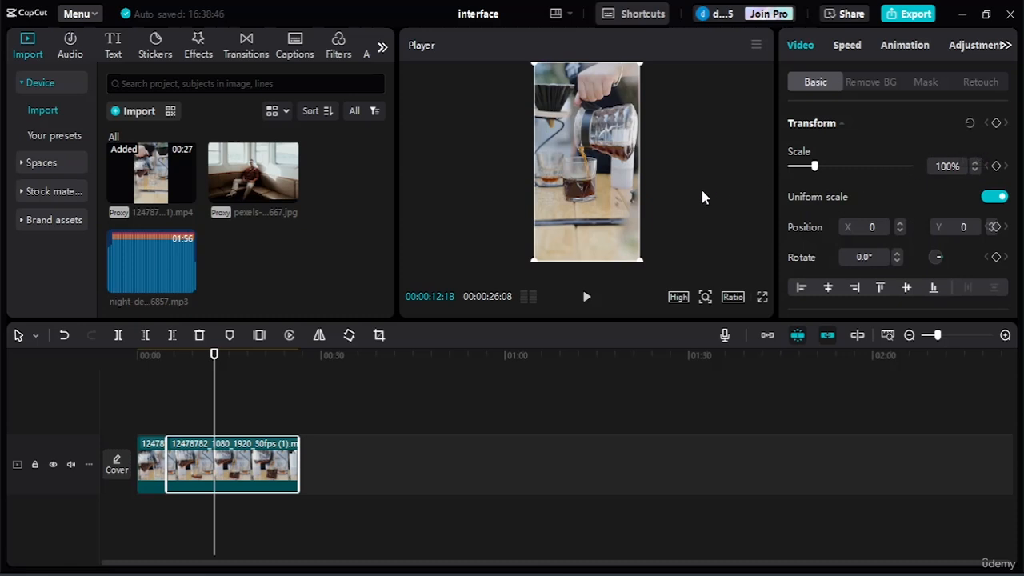
# Add a scale keyframe to the second clip at 00:00:12:18 and set its scale to 232% at 00:00:20:05
pyautogui.click(996, 165)
pyautogui.moveTo(216, 352); pyautogui.dragTo(261, 354)
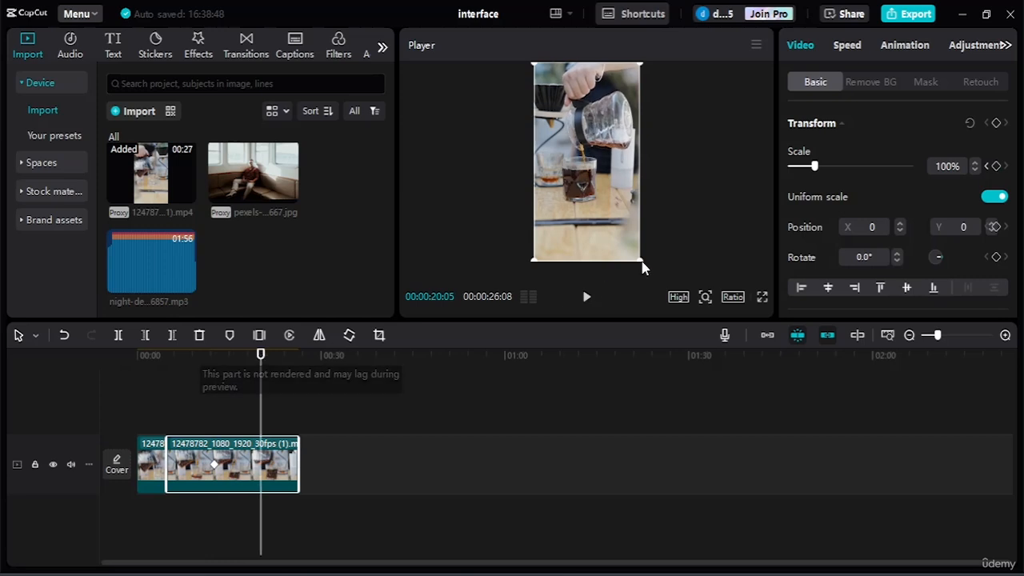
pyautogui.moveTo(816, 166); pyautogui.dragTo(849, 172)
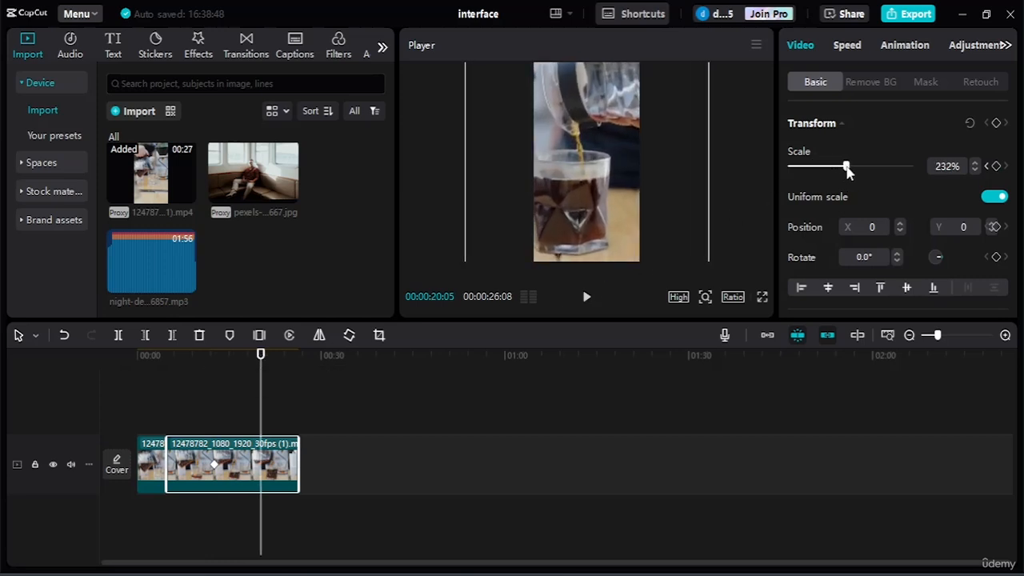
# Play the keyframed zoom from 00:00:04:27 and undo the scale keyframes
pyautogui.moveTo(260, 355); pyautogui.dragTo(167, 354)
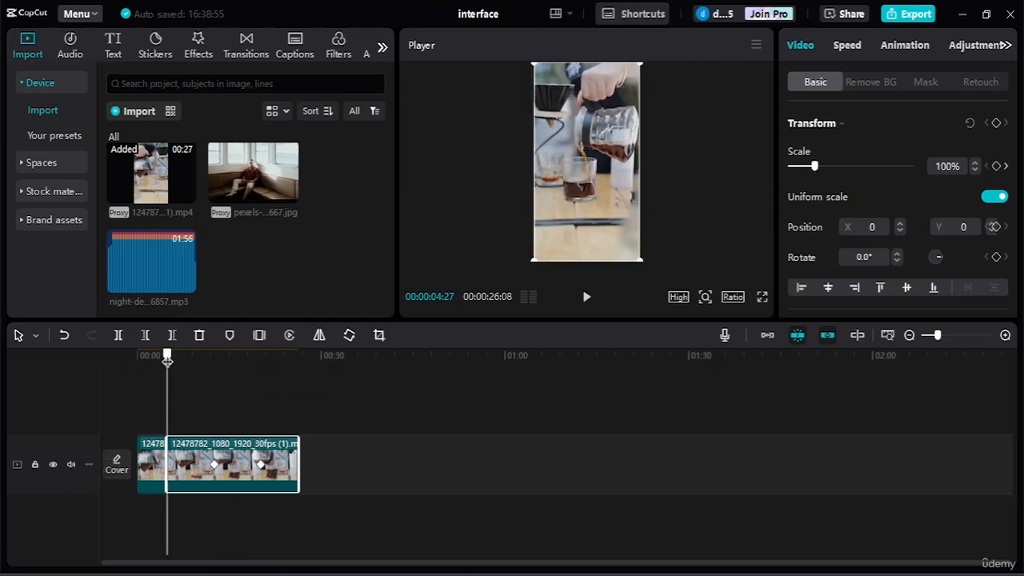
pyautogui.click(585, 306)
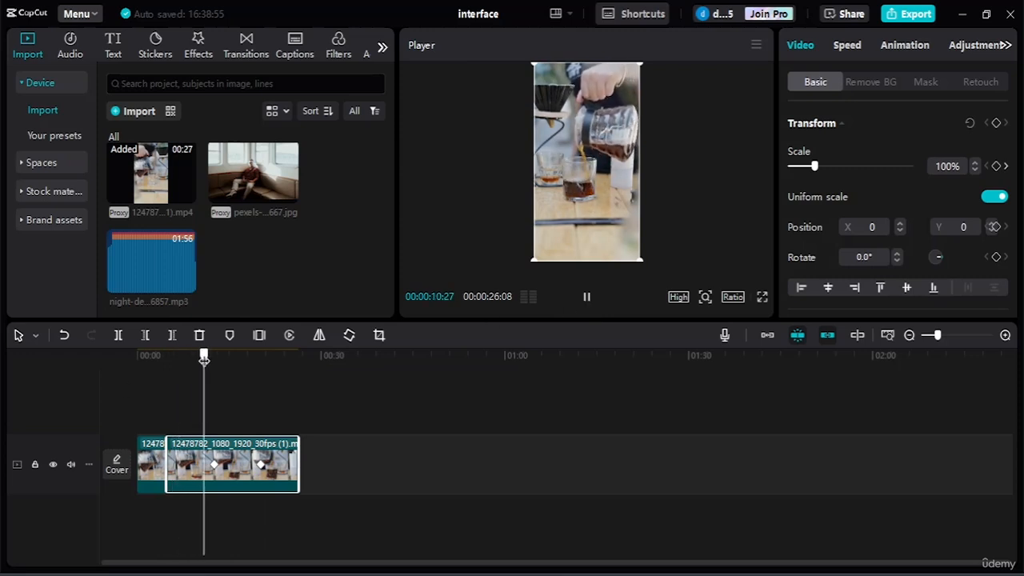
pyautogui.press('space')
pyautogui.click(586, 301)
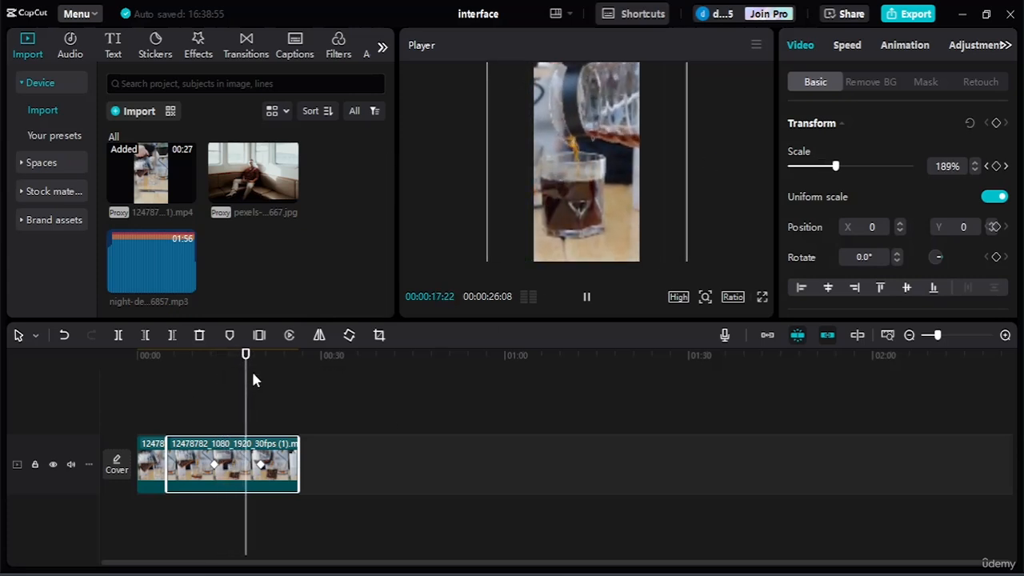
pyautogui.hotkey('ctrl', 'z')
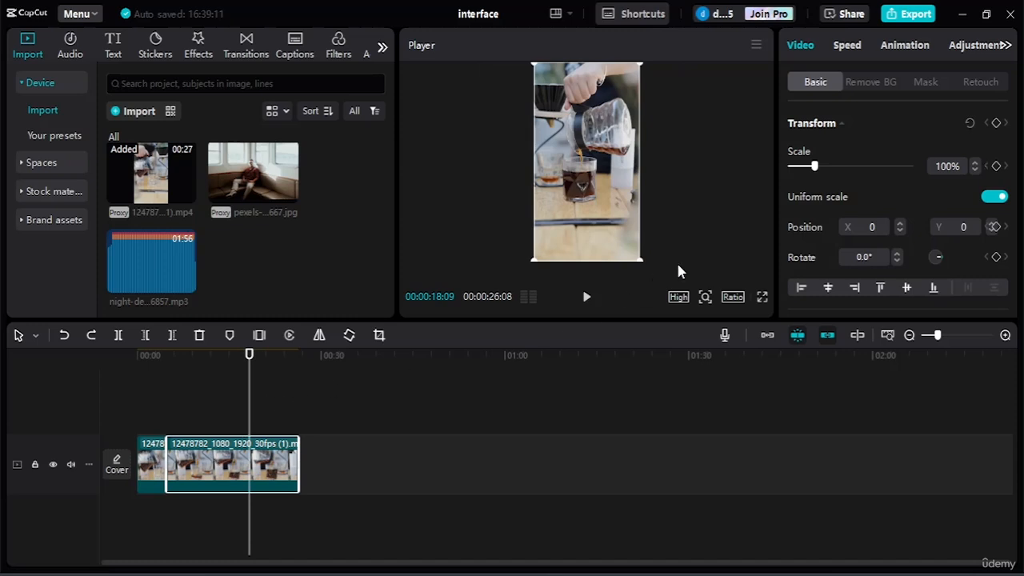
# Raise the clip's scale to 101% and return it to 100%
pyautogui.click(975, 164)
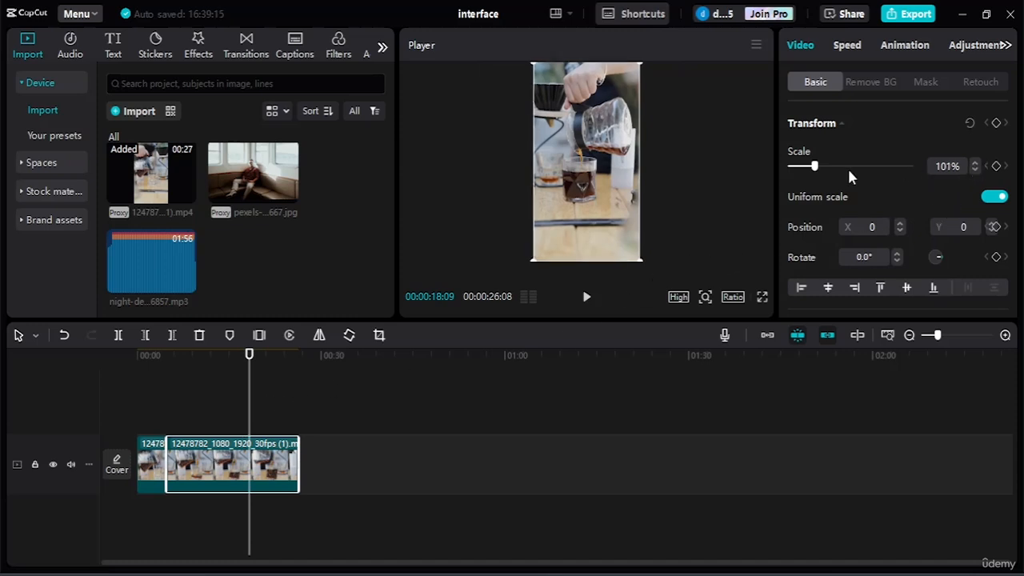
pyautogui.click(975, 168)
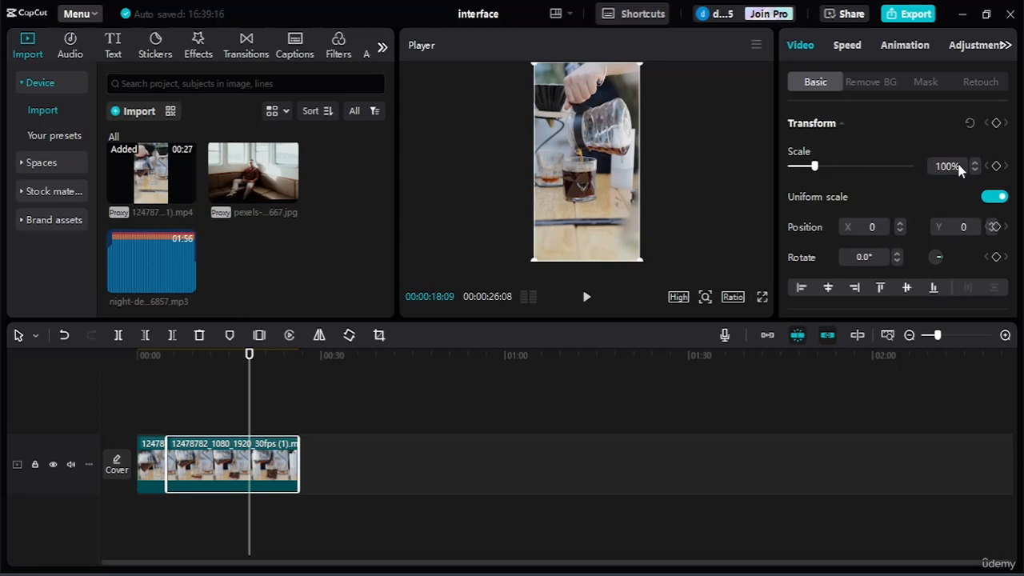
# Stretch the clip's scale height to 207% without uniform scale, switching uniform scale on and off again to compare
pyautogui.click(995, 198)
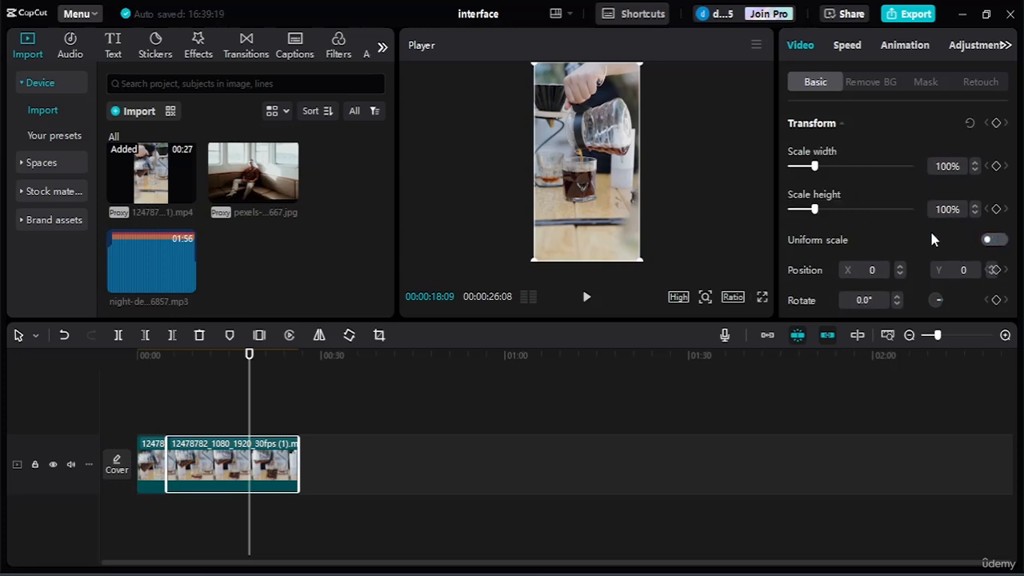
pyautogui.moveTo(816, 208); pyautogui.dragTo(840, 210)
pyautogui.click(991, 240)
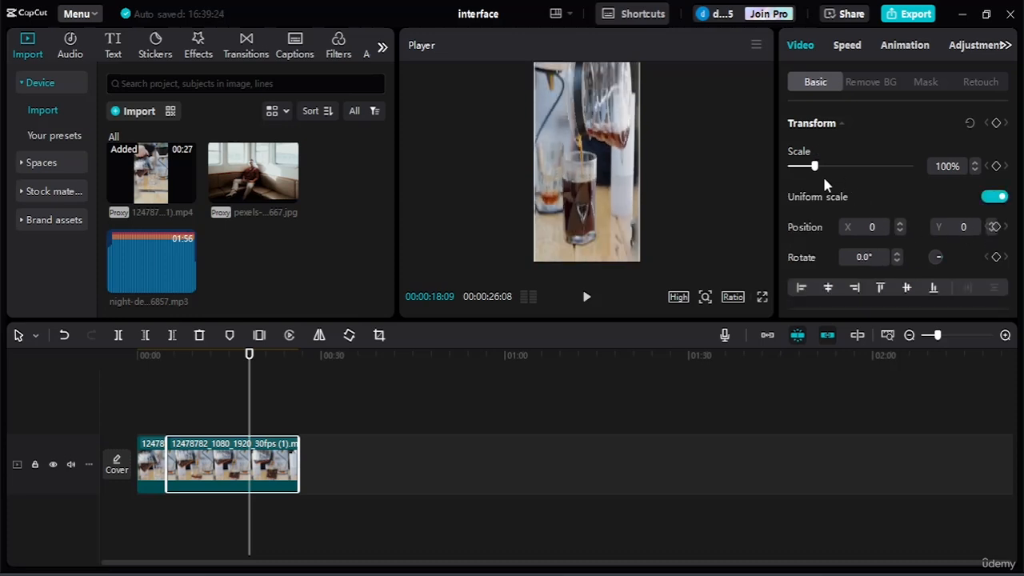
pyautogui.click(996, 197)
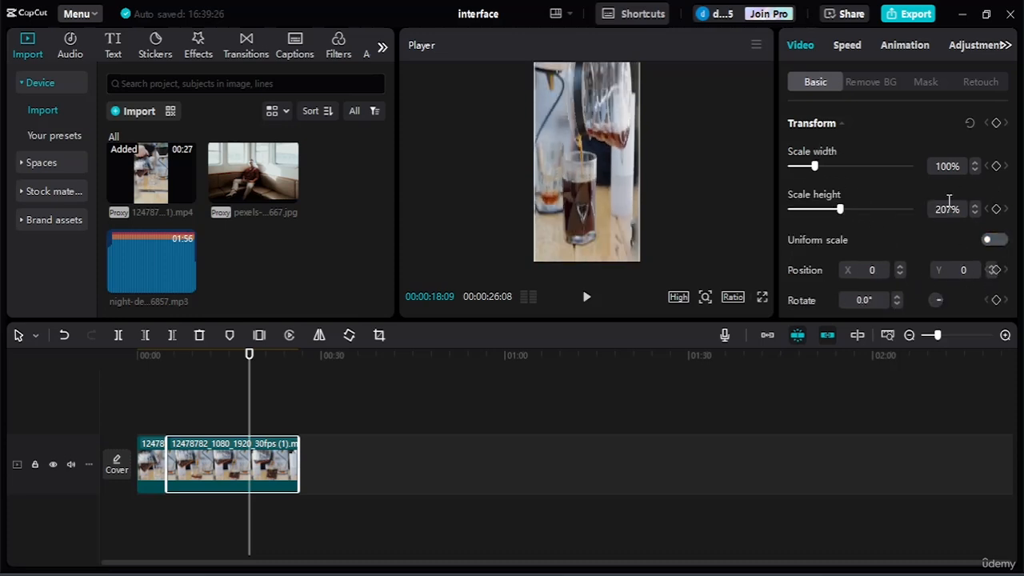
# Undo the height stretch and turn uniform scale back on for the clip
pyautogui.hotkey('ctrl', 'z')
pyautogui.hotkey('ctrl', 'z')
pyautogui.hotkey('ctrl', 'z')
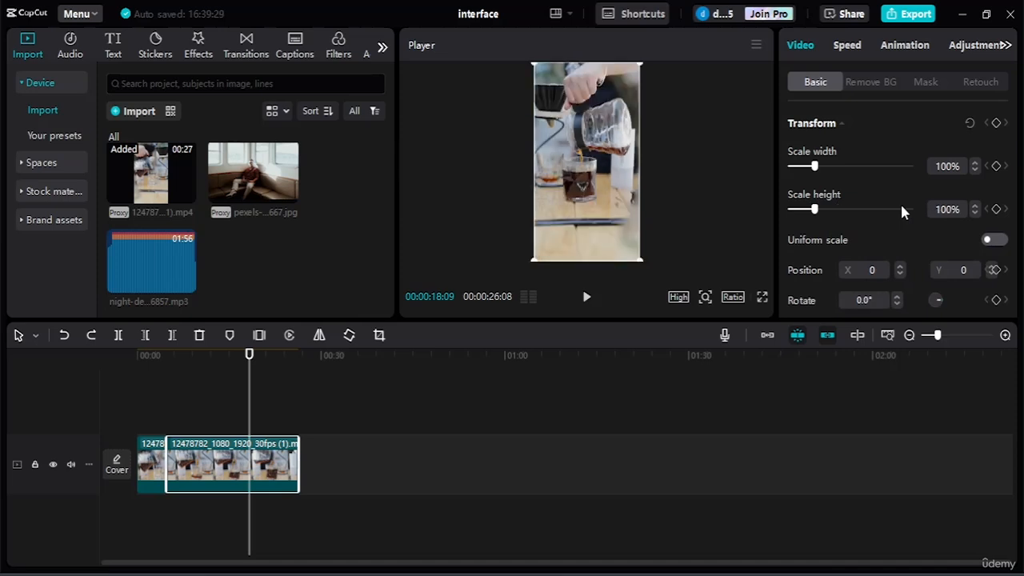
pyautogui.click(992, 239)
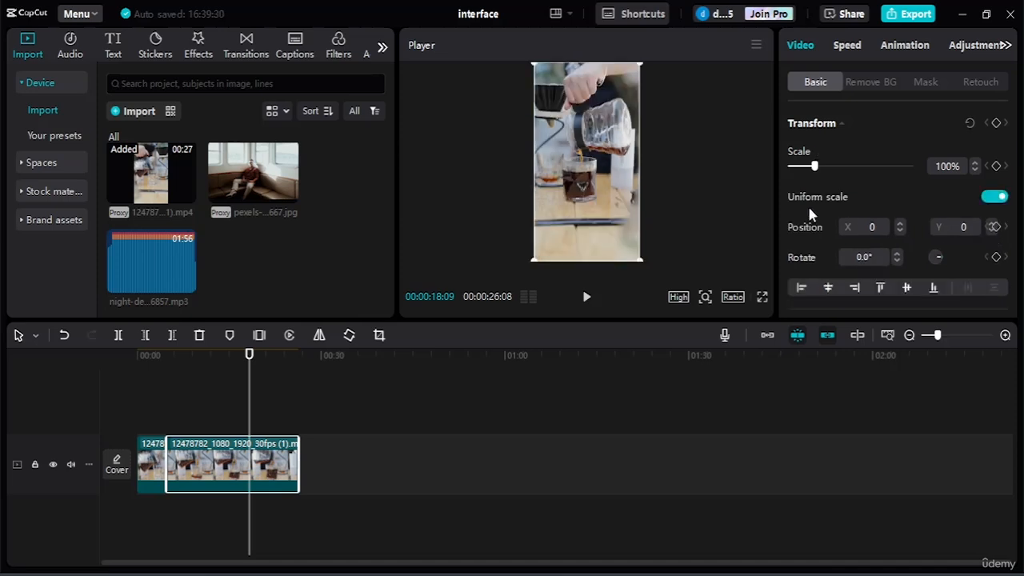
# Set the clip's X position to 4, try rotating it to 64°, and undo the rotation
pyautogui.click(901, 224)
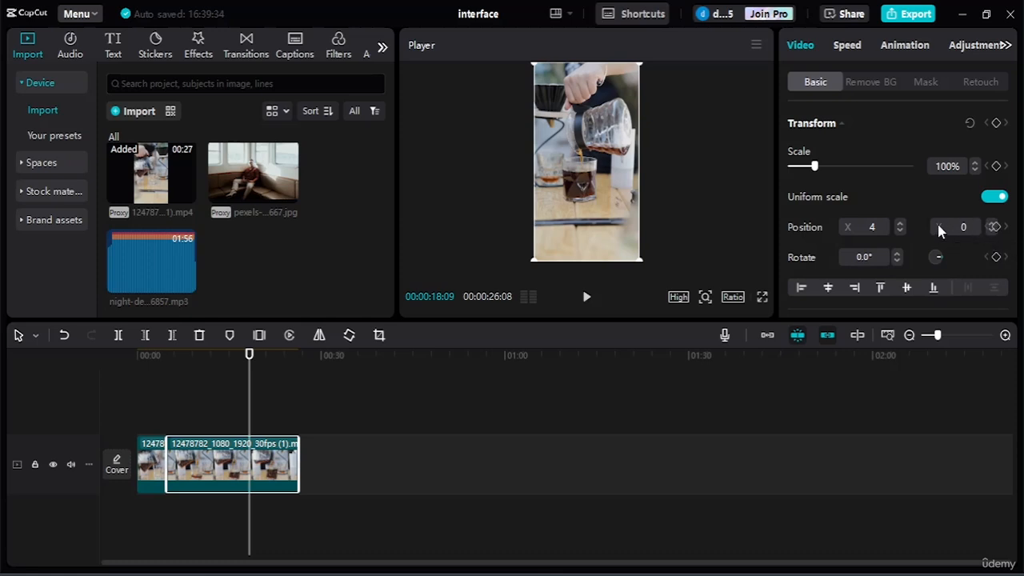
pyautogui.moveTo(940, 264); pyautogui.dragTo(953, 297)
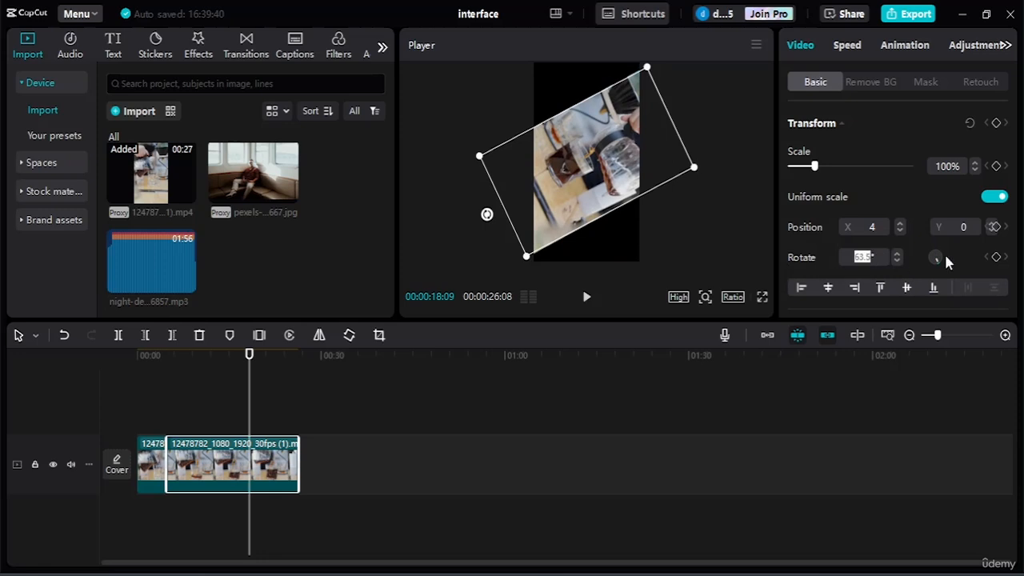
pyautogui.click(899, 253)
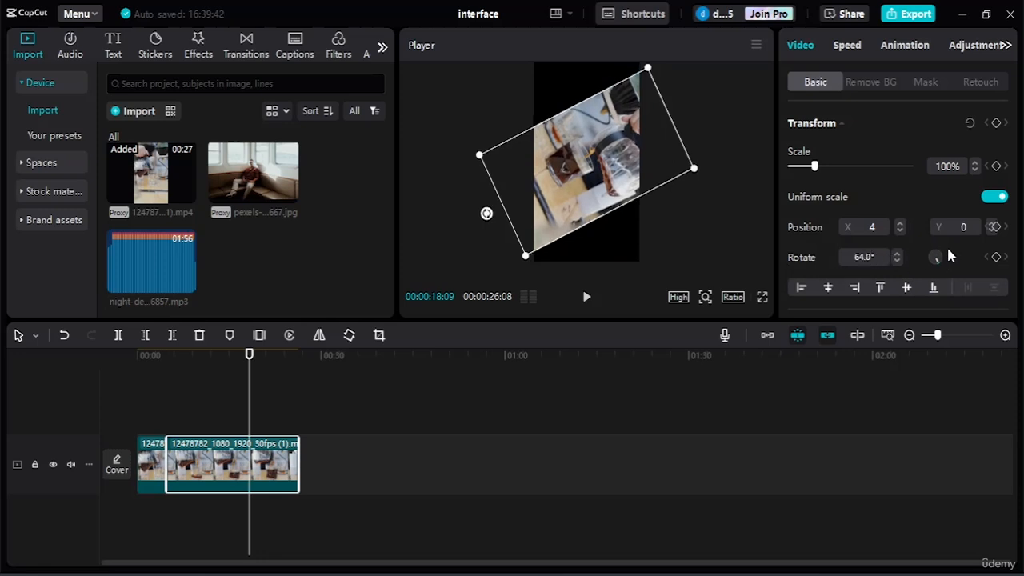
pyautogui.hotkey('ctrl', 'z')
pyautogui.hotkey('ctrl', 'z')
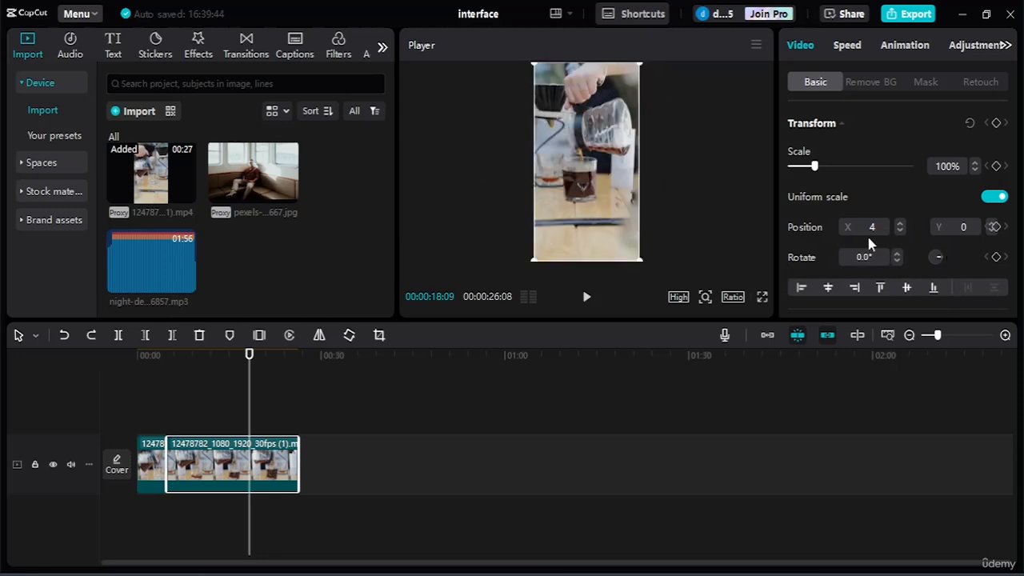
# Center the second clip horizontally in the frame with the alignment options
pyautogui.scroll(-10, 871, 240)
pyautogui.scroll(10, 871, 245)
pyautogui.scroll(-5, 871, 244)
pyautogui.scroll(5, 871, 245)
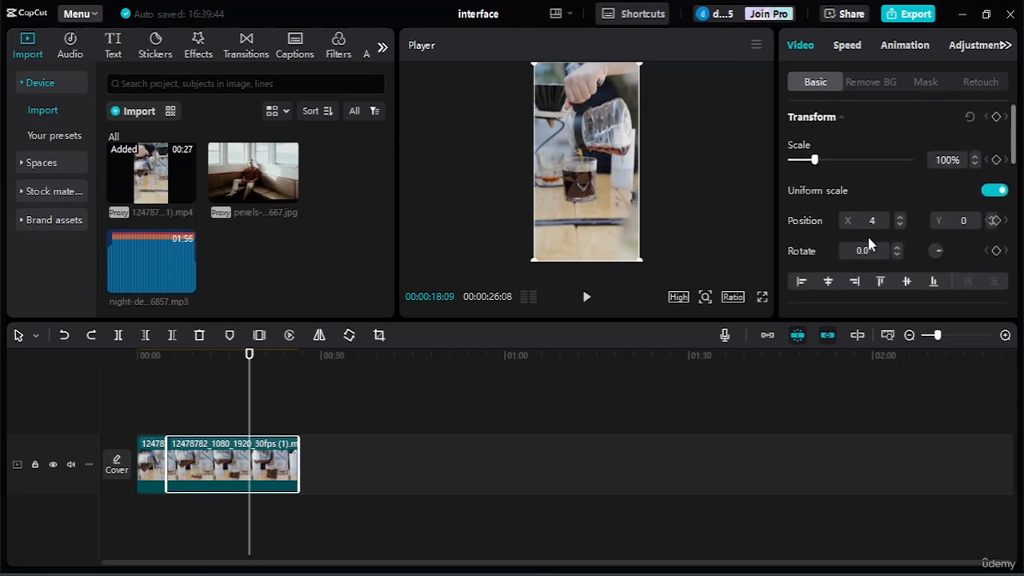
pyautogui.scroll(-1, 871, 245)
pyautogui.scroll(-1, 869, 240)
pyautogui.scroll(1, 869, 240)
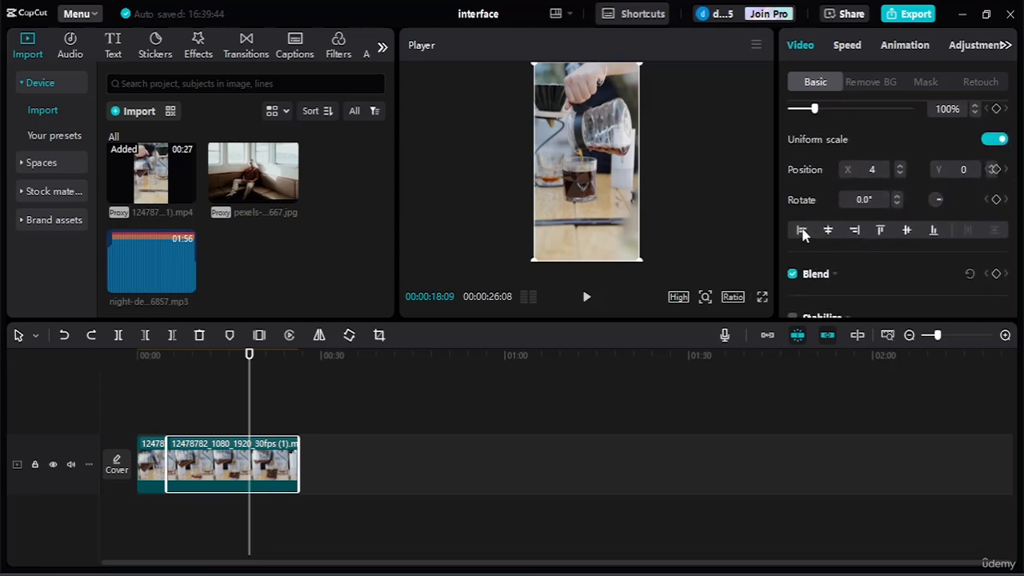
pyautogui.click(828, 229)
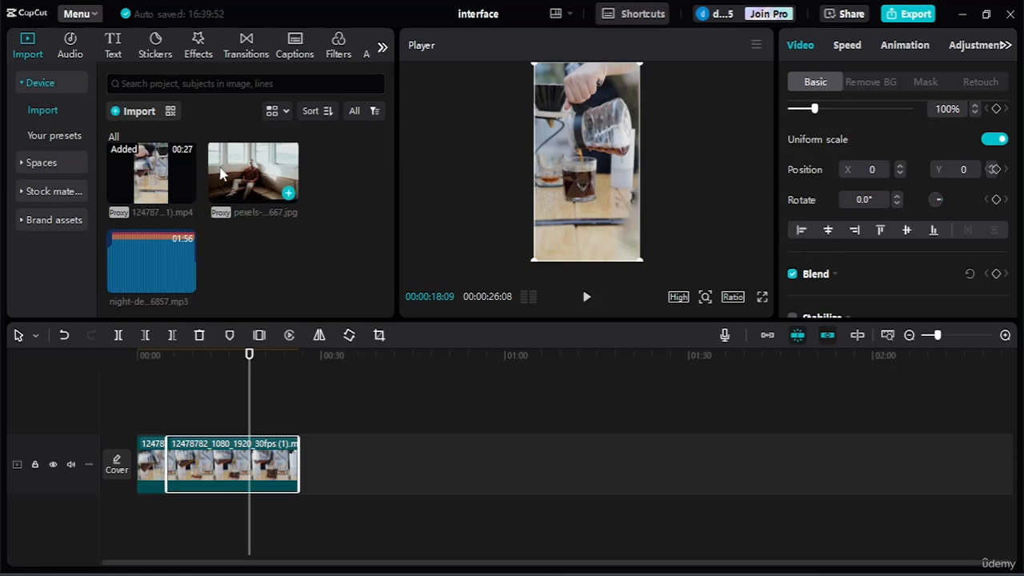
# Add a default text on a track above the clips at the timeline's start and look through its basic settings
pyautogui.click(116, 52)
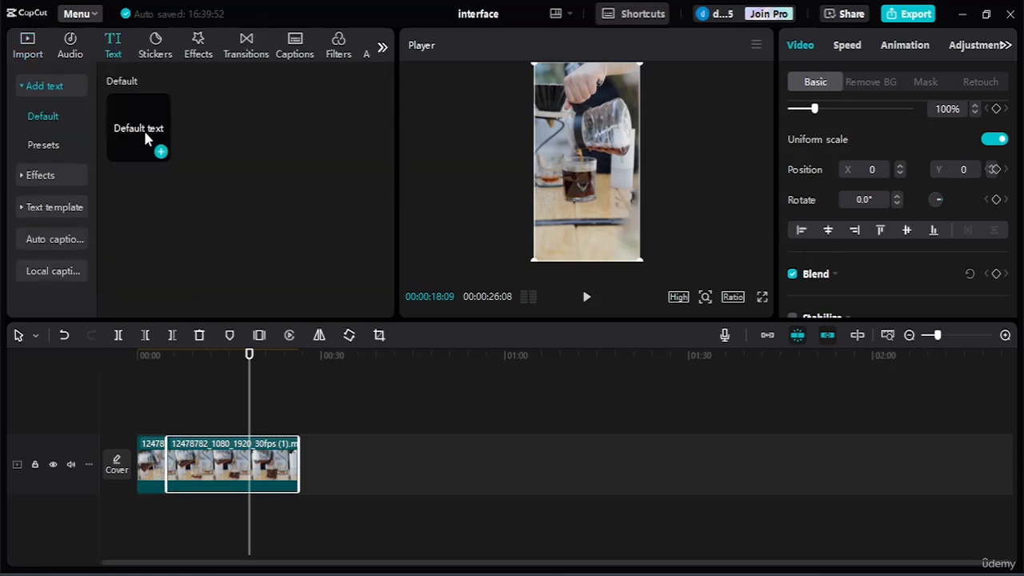
pyautogui.moveTo(143, 128); pyautogui.dragTo(140, 421)
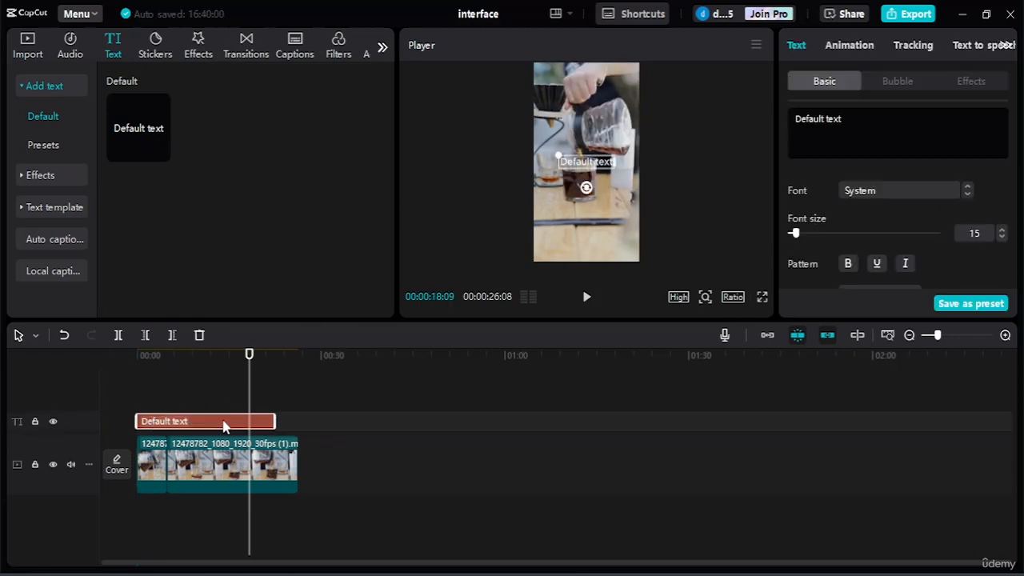
pyautogui.scroll(-2, 875, 204)
pyautogui.scroll(2, 818, 192)
pyautogui.scroll(-5, 890, 216)
pyautogui.scroll(5, 887, 216)
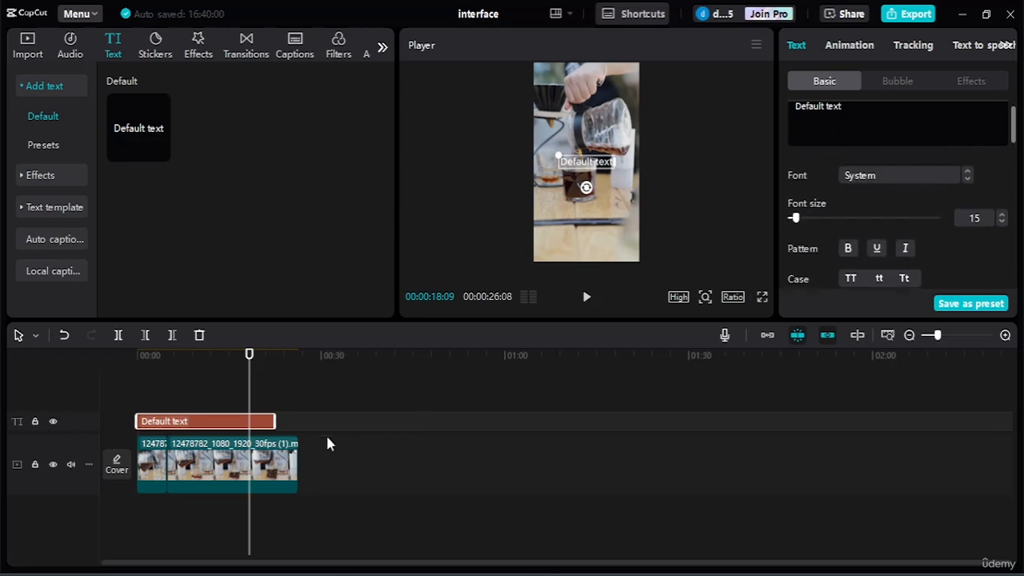
# Shrink the second clip to 50% and align it to the frame's right and top edges
pyautogui.click(262, 455)
pyautogui.scroll(-2, 890, 257)
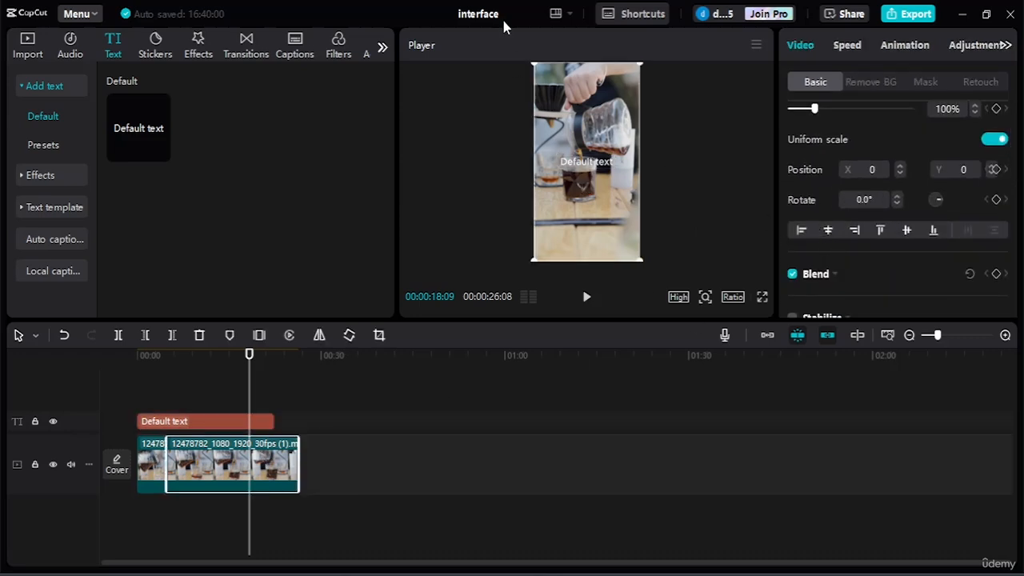
pyautogui.moveTo(540, 69); pyautogui.dragTo(560, 112)
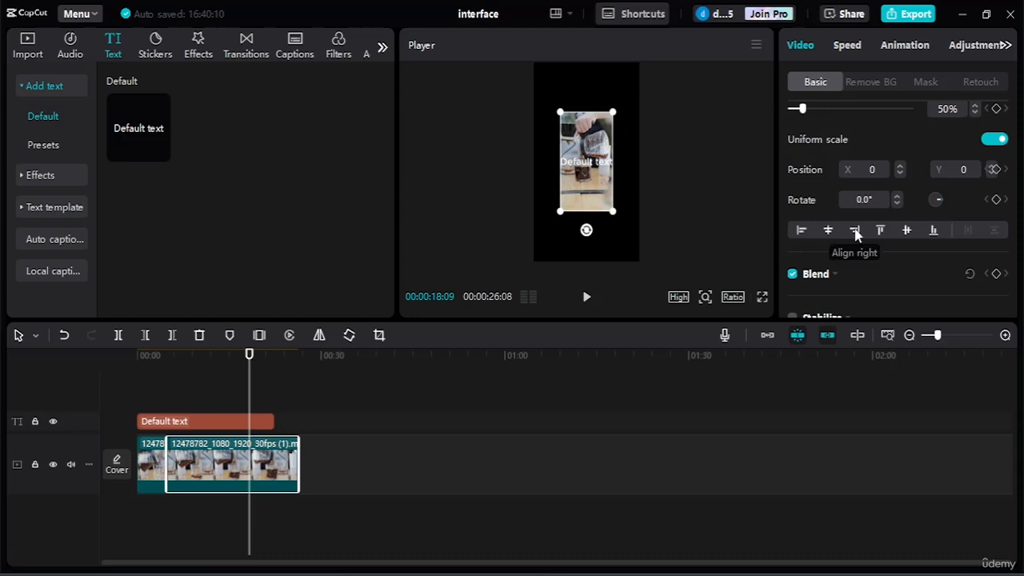
pyautogui.click(855, 231)
pyautogui.click(881, 230)
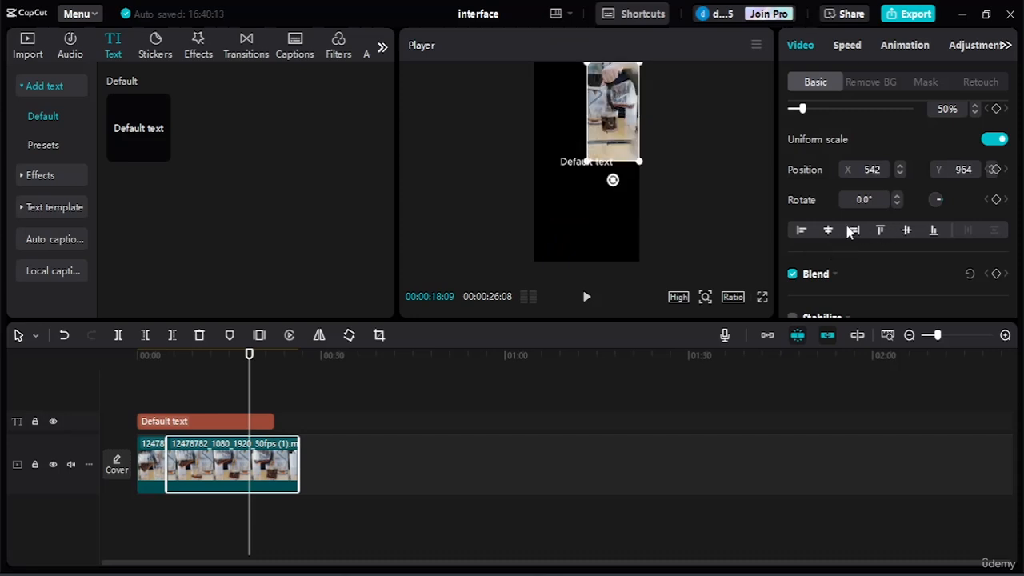
# Center the shrunken clip horizontally and vertically, then align it to the bottom edge of the frame
pyautogui.click(828, 230)
pyautogui.click(907, 231)
pyautogui.click(933, 231)
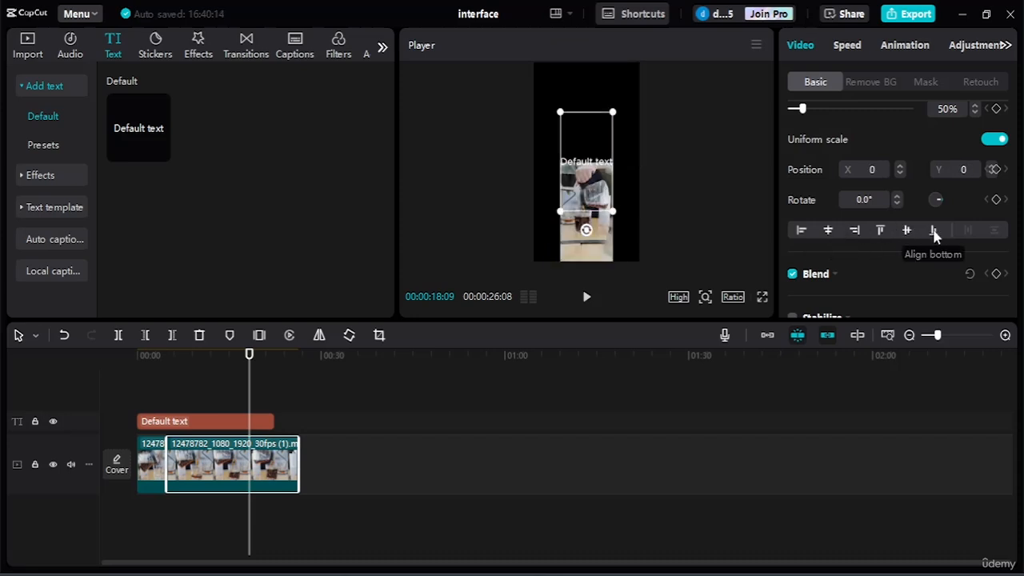
pyautogui.scroll(-2, 932, 230)
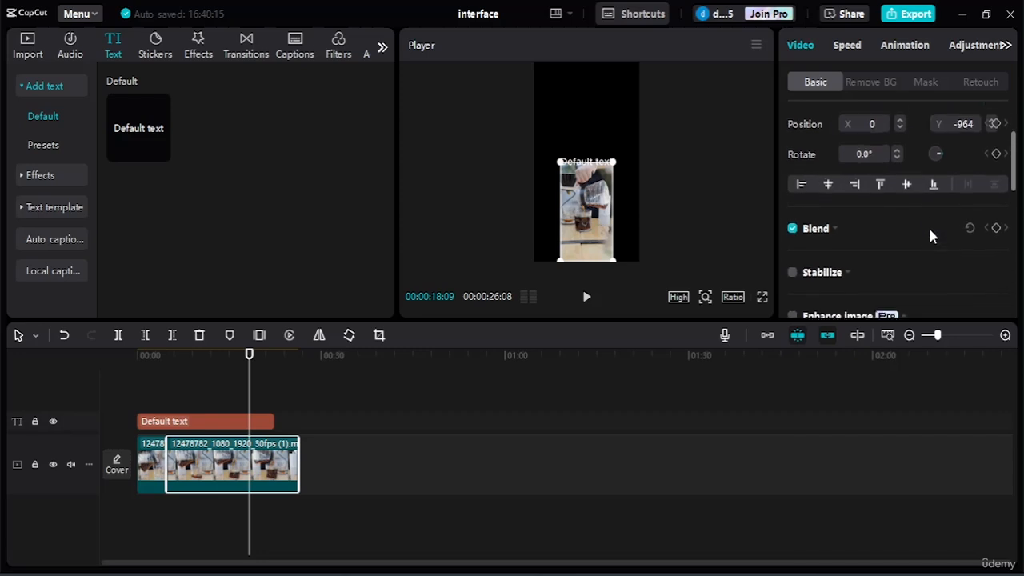
pyautogui.scroll(2, 931, 230)
# Undo the clip's alignment changes and its scaling to 50%
pyautogui.hotkey('ctrl', 'z')
pyautogui.hotkey('ctrl', 'z')
pyautogui.hotkey('ctrl', 'z')
pyautogui.hotkey('ctrl', 'z')
pyautogui.hotkey('ctrl', 'z')
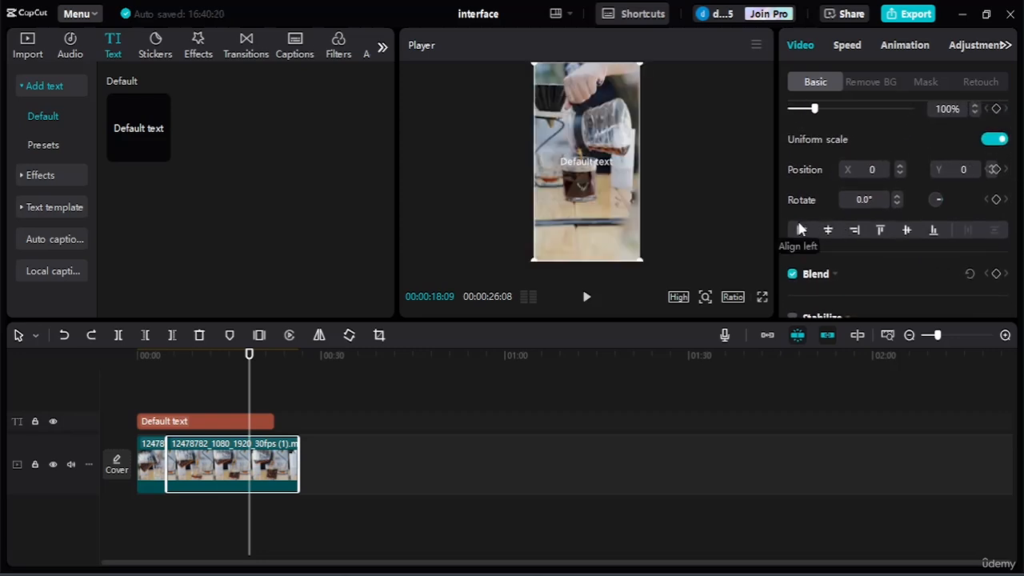
# Turn Blend off for the second clip, expand its mode and opacity settings, and turn Blend back on
pyautogui.scroll(-2, 829, 227)
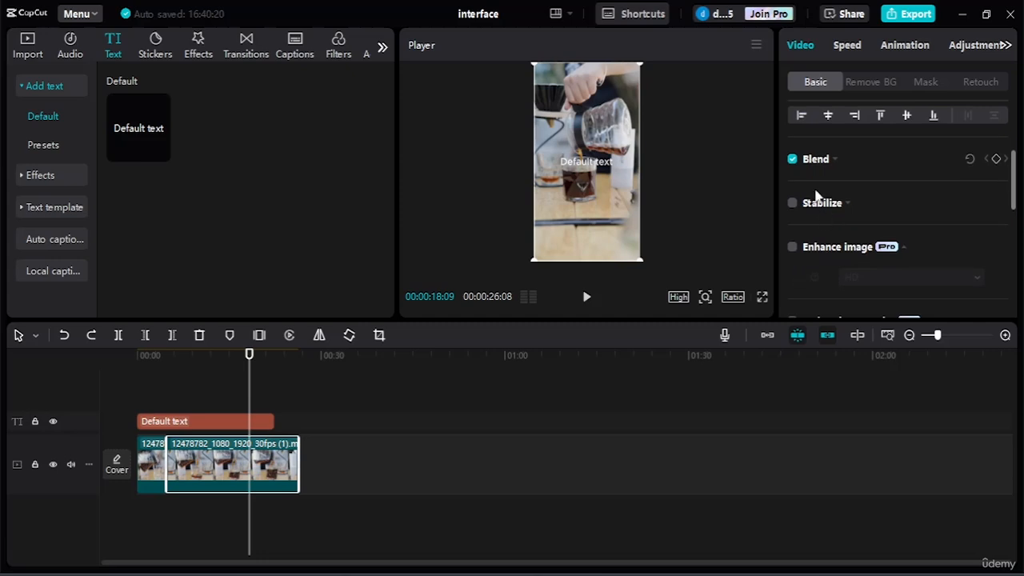
pyautogui.click(793, 159)
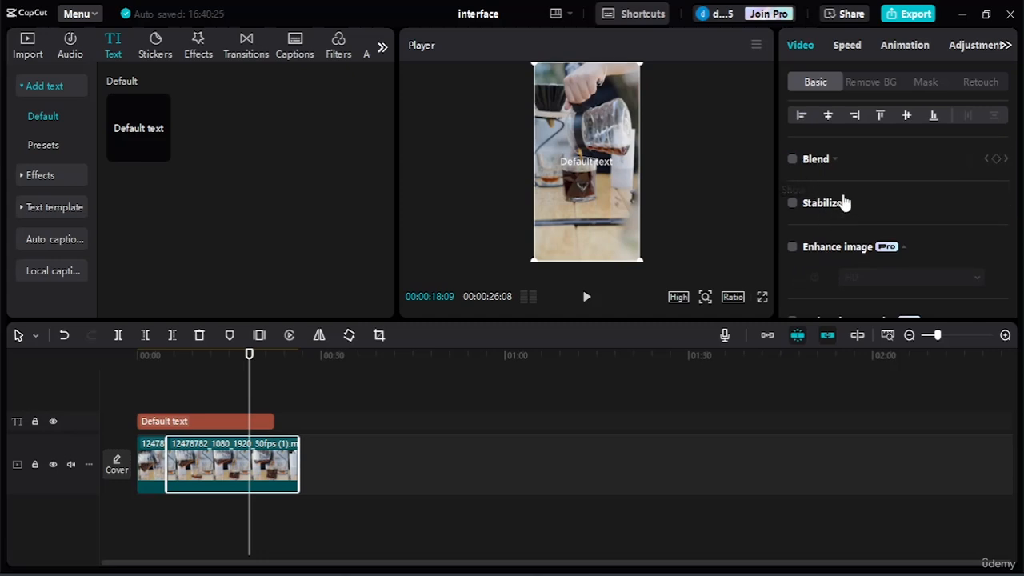
pyautogui.click(835, 159)
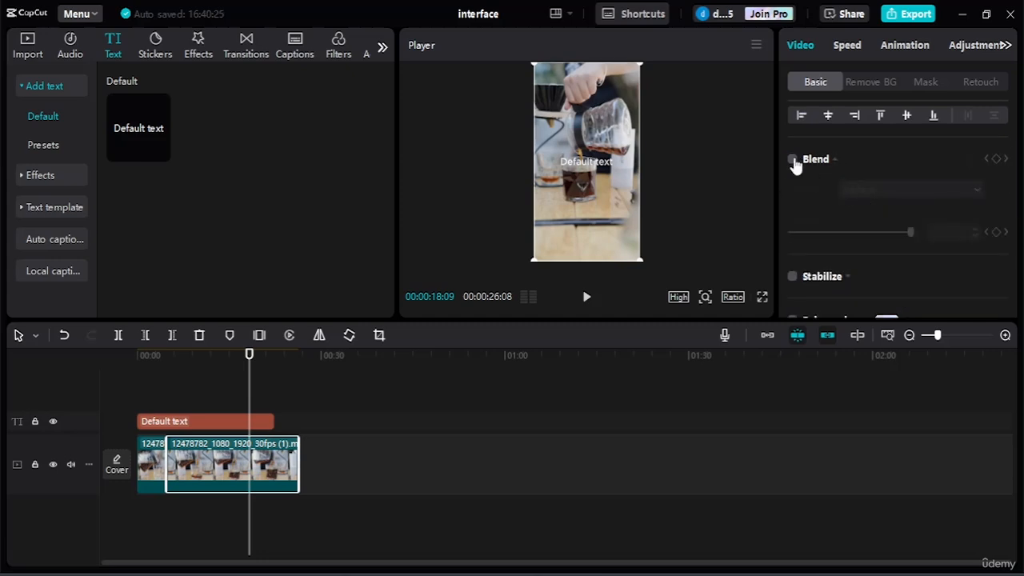
pyautogui.click(793, 159)
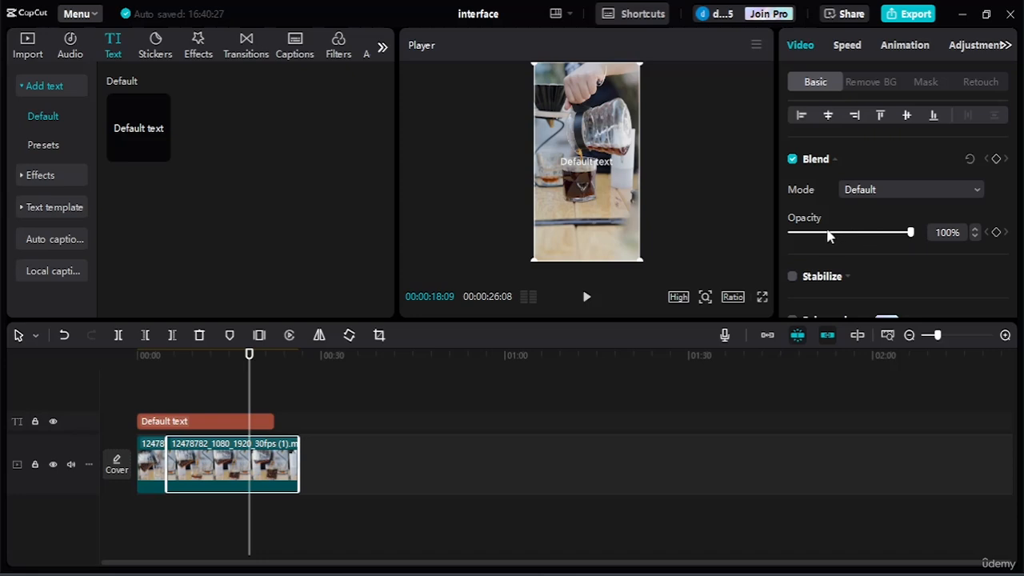
# Keep the second clip's opacity at 100% and turn on Stabilize with the level set to Most stable
pyautogui.moveTo(911, 233)
pyautogui.mouseDown()
pyautogui.moveTo(805, 239)
pyautogui.moveTo(930, 232)
pyautogui.mouseUp()
pyautogui.scroll(-3, 864, 192)
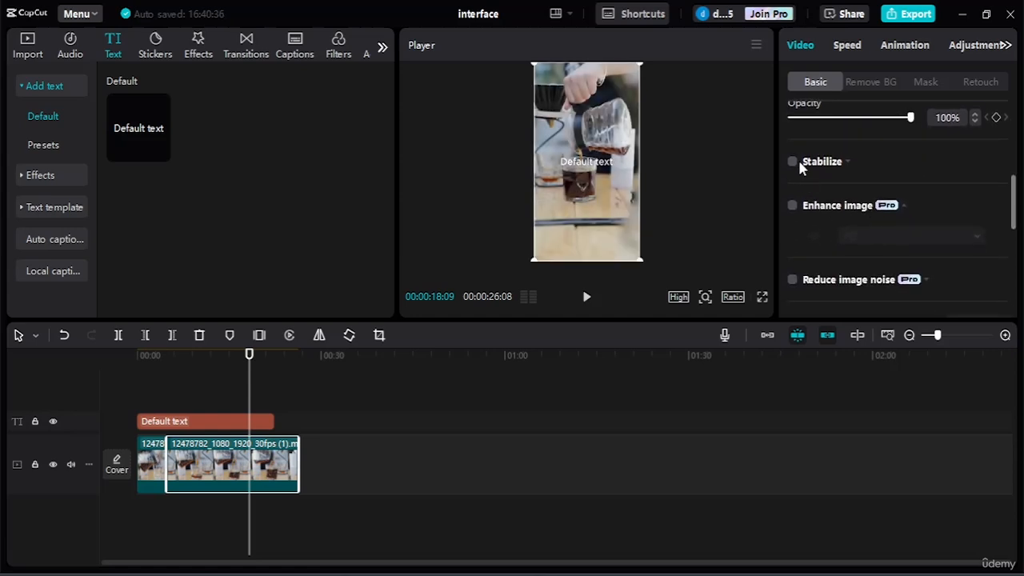
pyautogui.click(793, 162)
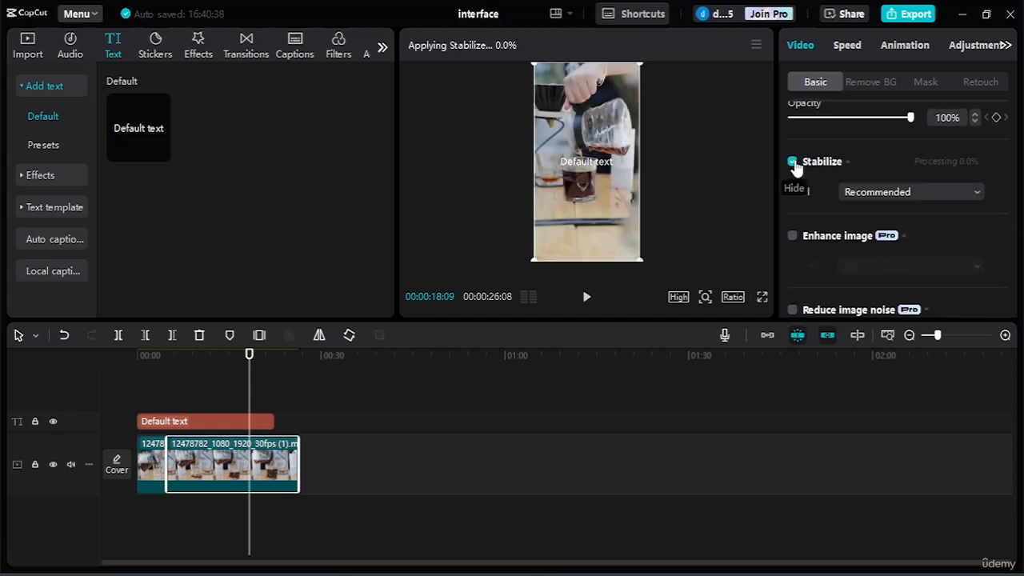
pyautogui.click(911, 194)
pyautogui.click(898, 265)
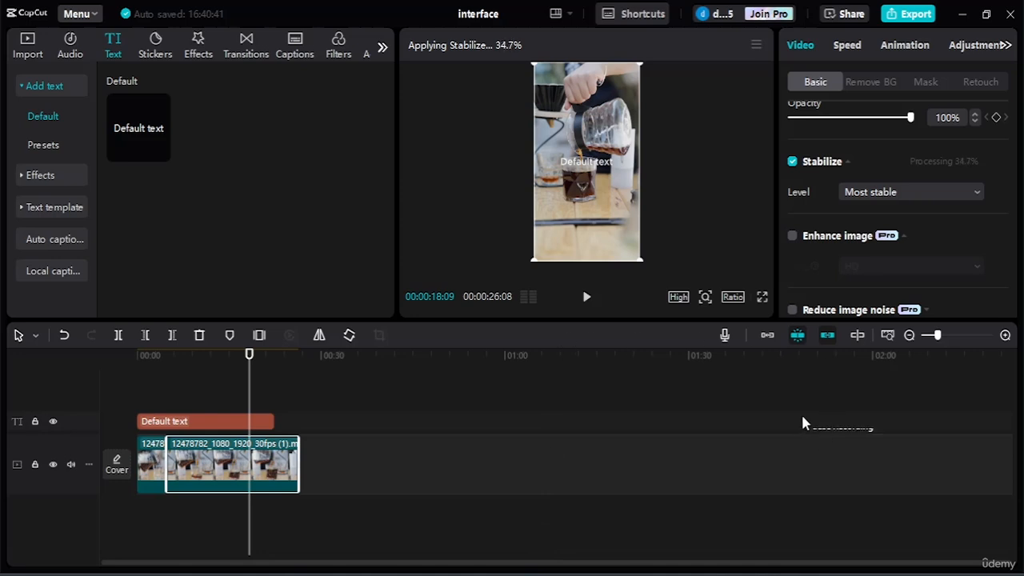
# Preview the stabilized clip, check the Stabilize level options, and replay it from 00:00:24:03
pyautogui.click(586, 297)
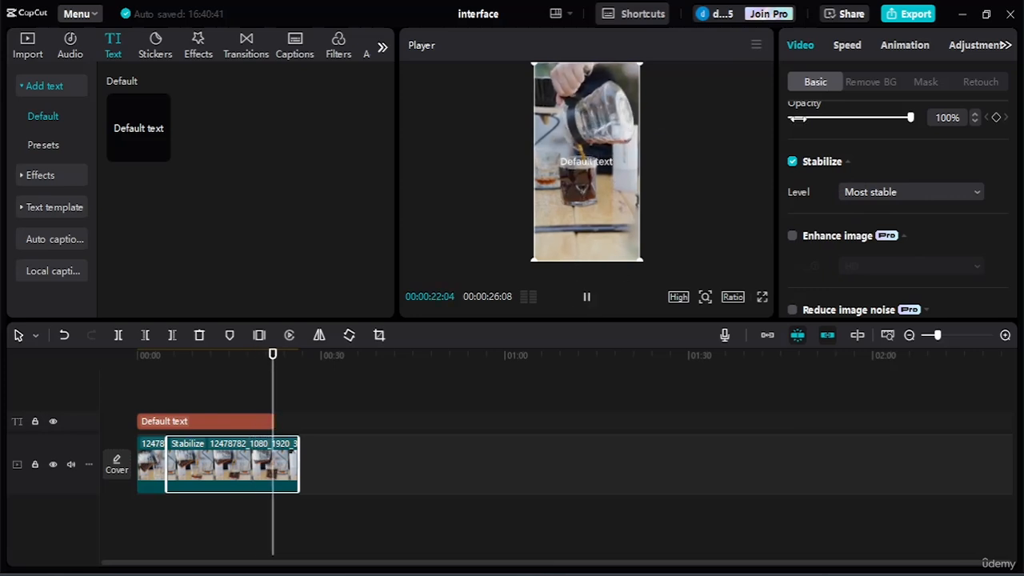
pyautogui.click(892, 196)
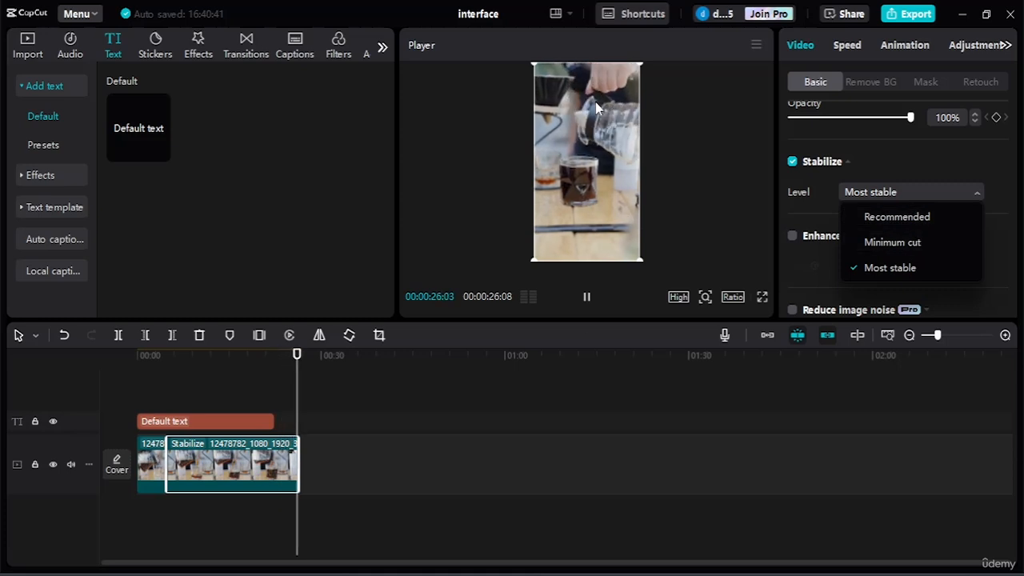
pyautogui.click(296, 360)
pyautogui.moveTo(296, 360); pyautogui.dragTo(285, 358)
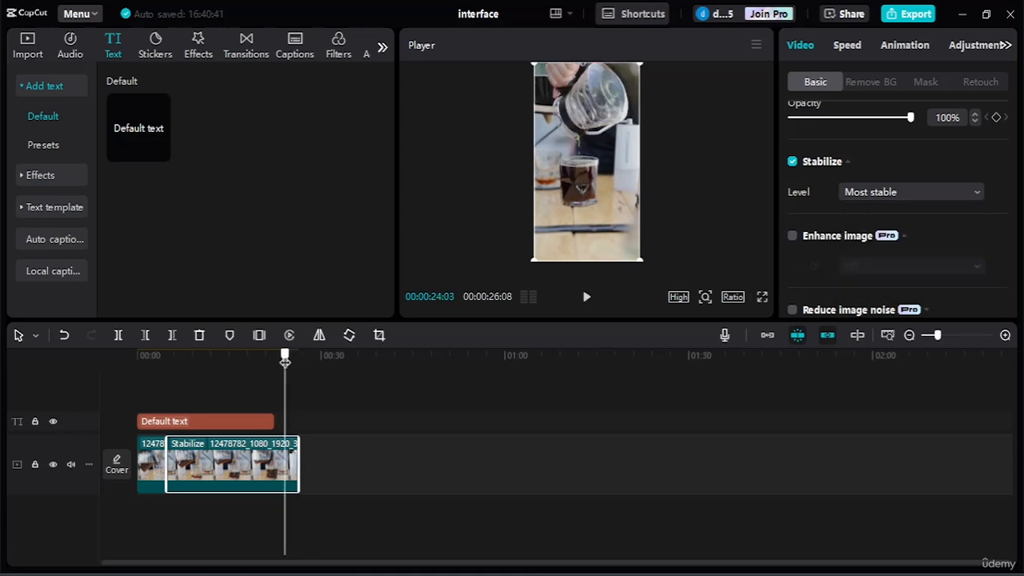
pyautogui.click(590, 298)
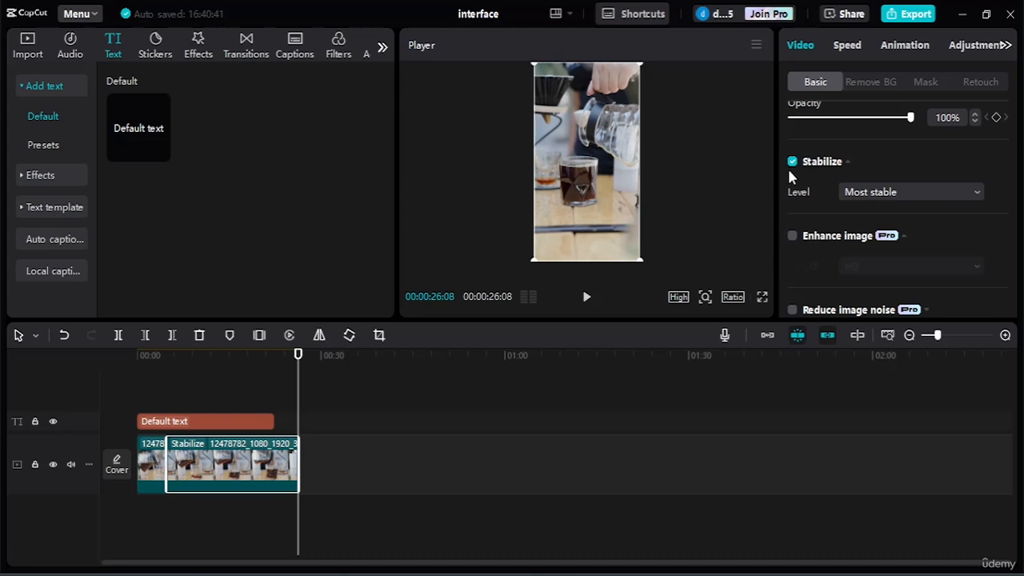
# Turn on Enhance image for the second clip and allow the images to be uploaded for processing
pyautogui.scroll(-2, 792, 166)
pyautogui.scroll(2, 840, 168)
pyautogui.click(792, 235)
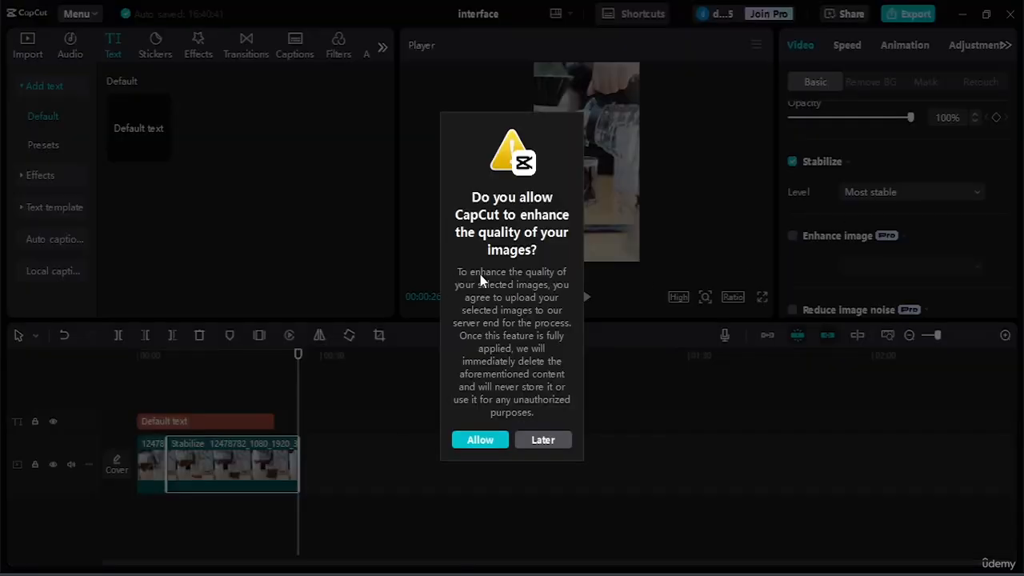
pyautogui.click(480, 440)
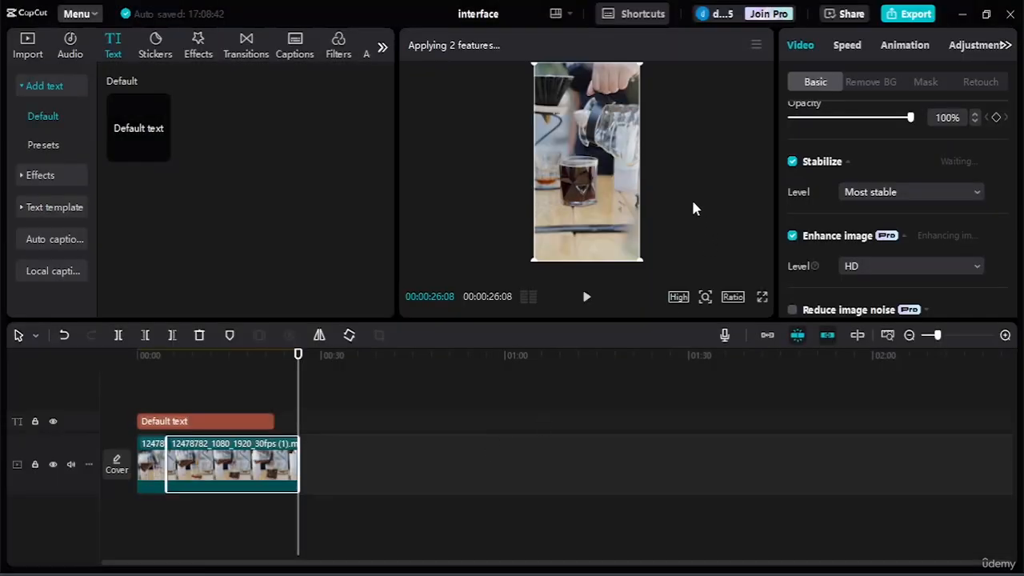
# Examine the HD and UHD level options of Enhance image, keep HD, and check the processing progress
pyautogui.scroll(-1, 895, 200)
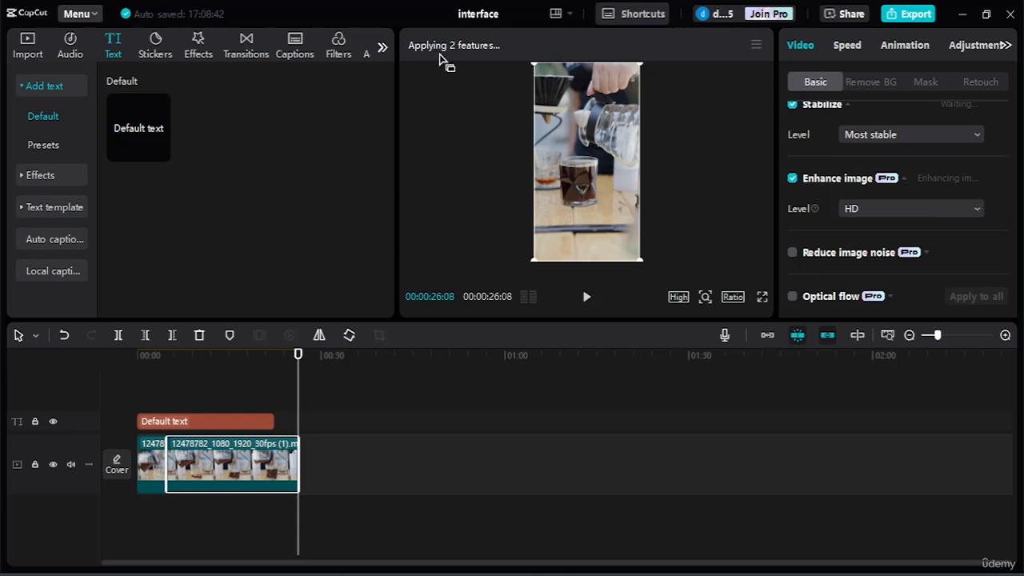
pyautogui.click(895, 208)
pyautogui.click(894, 209)
pyautogui.click(895, 210)
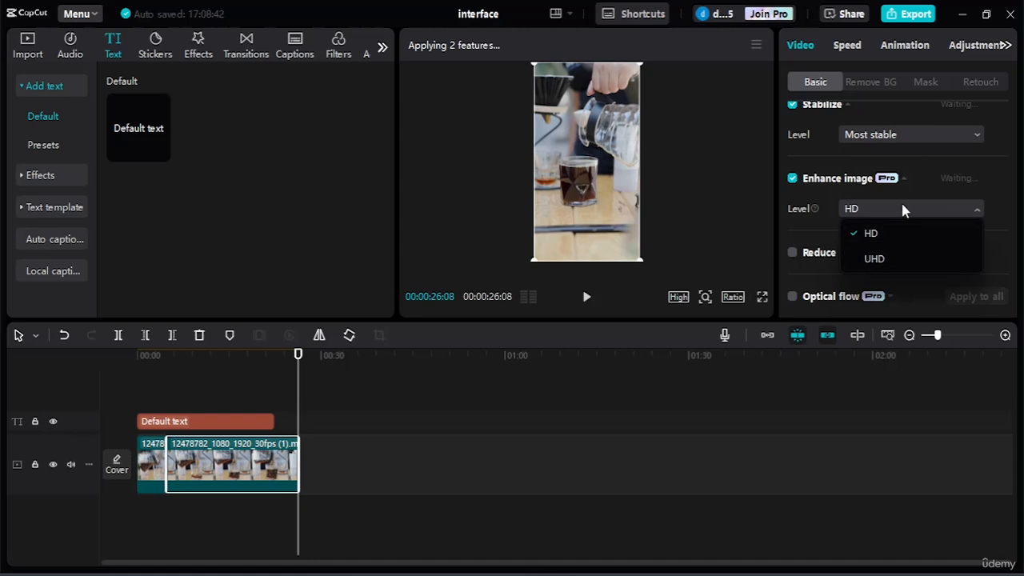
pyautogui.click(903, 208)
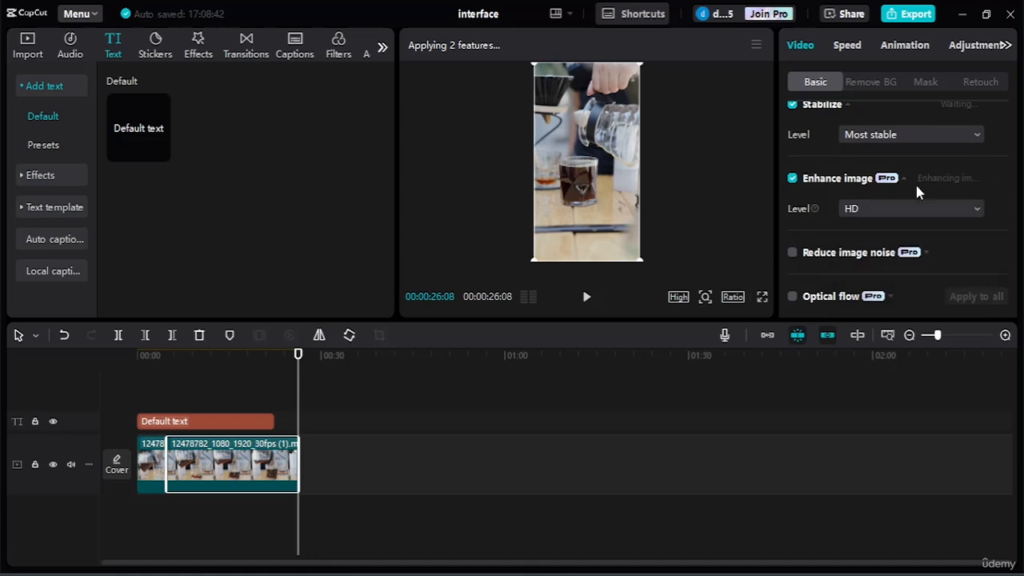
pyautogui.moveTo(944, 184)
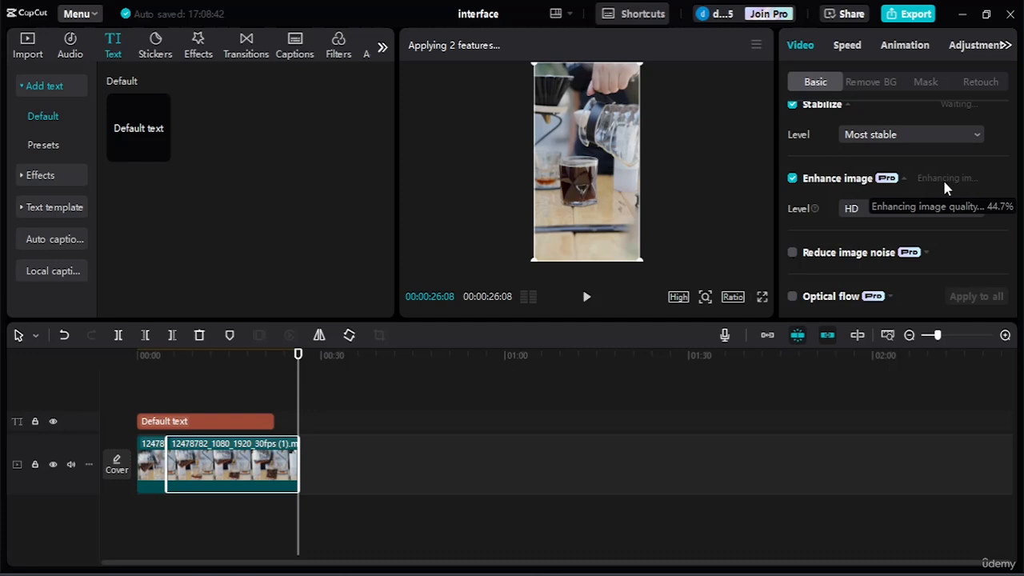
pyautogui.scroll(-1, 942, 177)
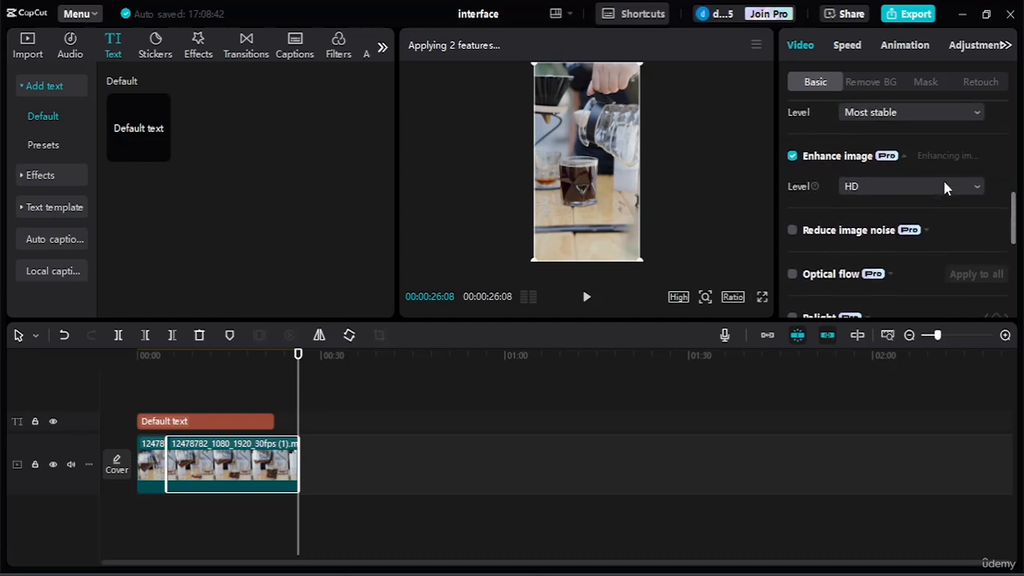
pyautogui.scroll(1, 937, 171)
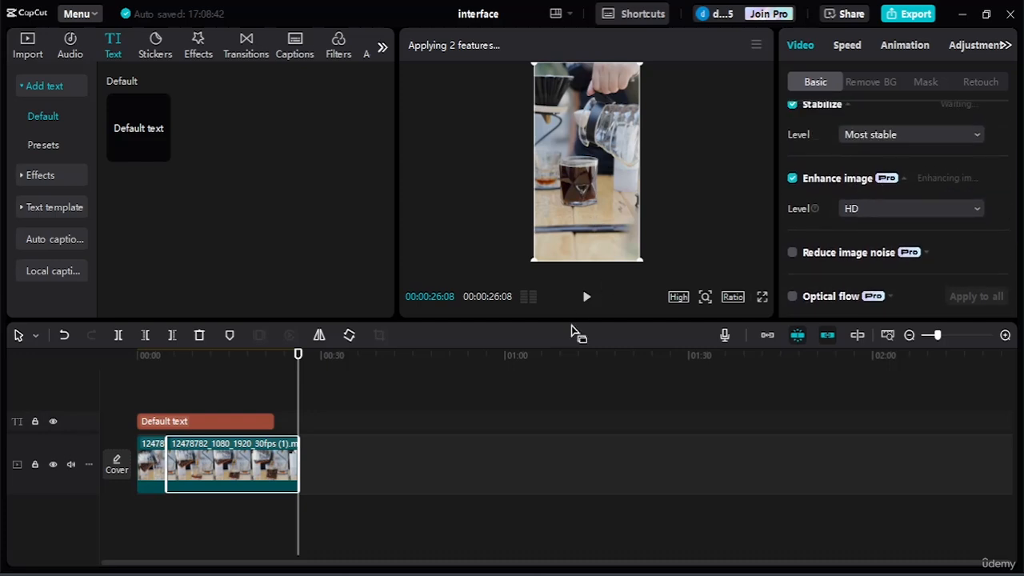
# Resize the workspace to shorten the timeline, narrow the media library, and widen the clip settings area
pyautogui.moveTo(575, 323); pyautogui.dragTo(573, 469)
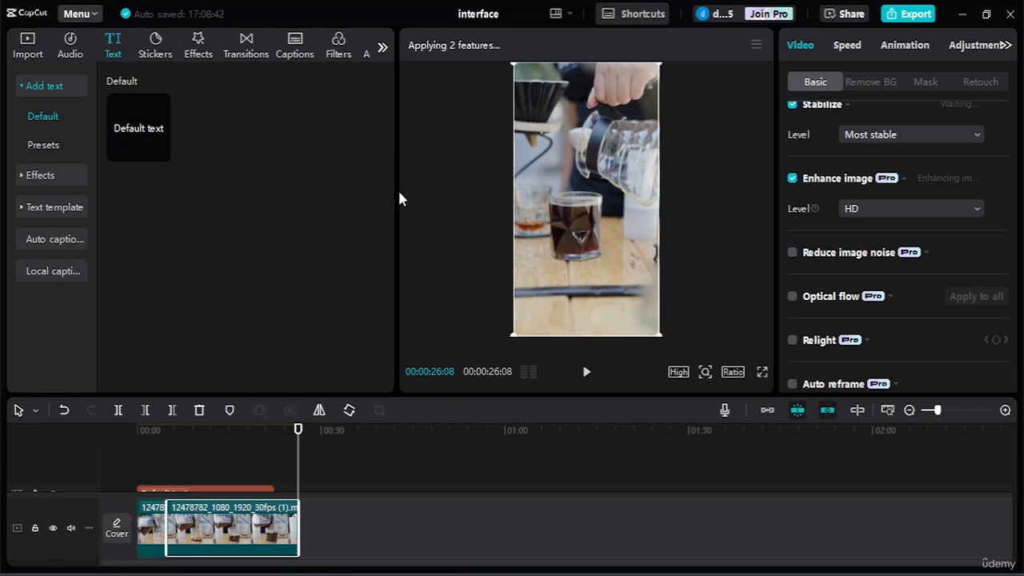
pyautogui.moveTo(393, 196); pyautogui.dragTo(264, 210)
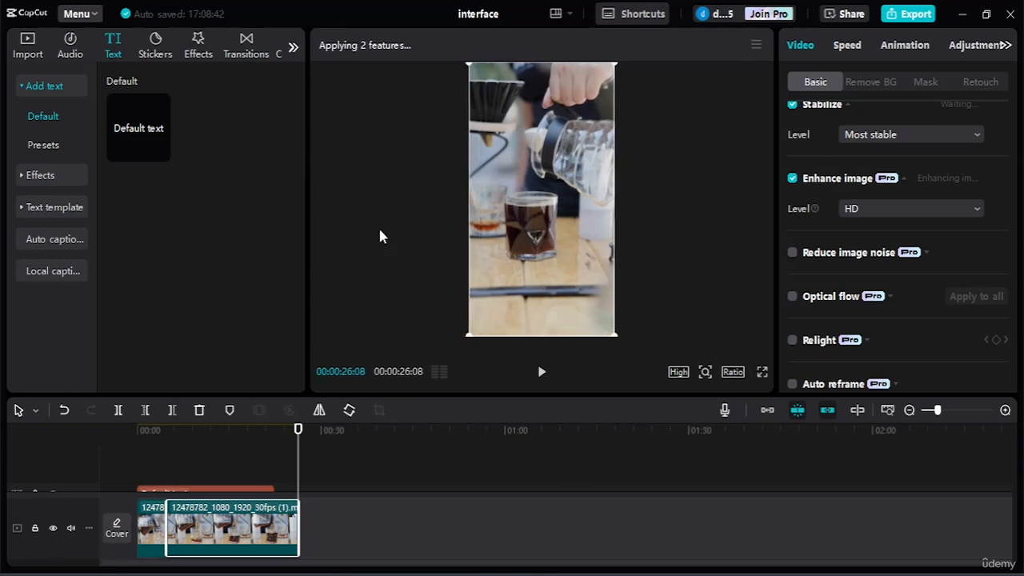
pyautogui.moveTo(671, 397); pyautogui.dragTo(670, 400)
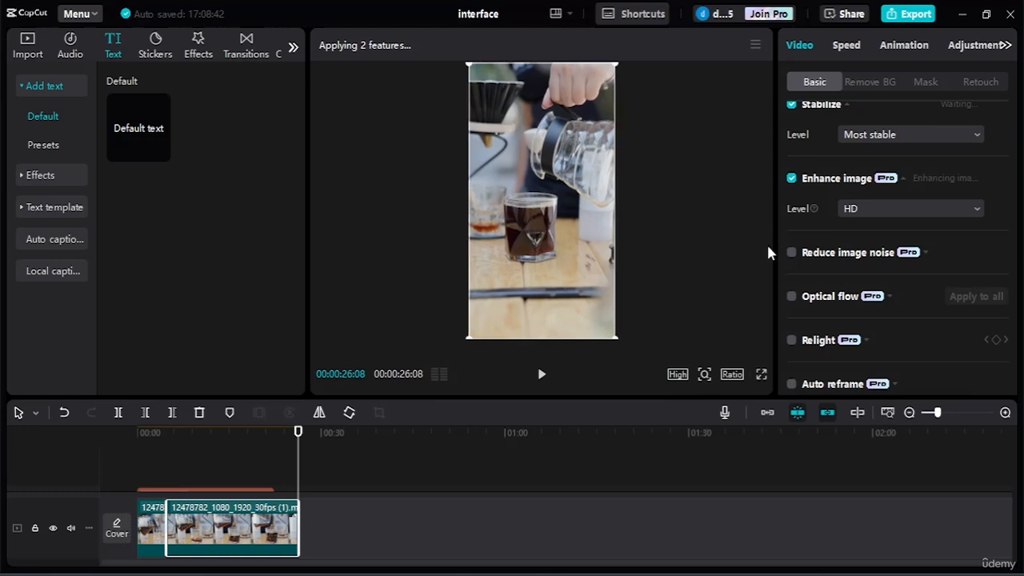
pyautogui.moveTo(769, 253); pyautogui.dragTo(653, 254)
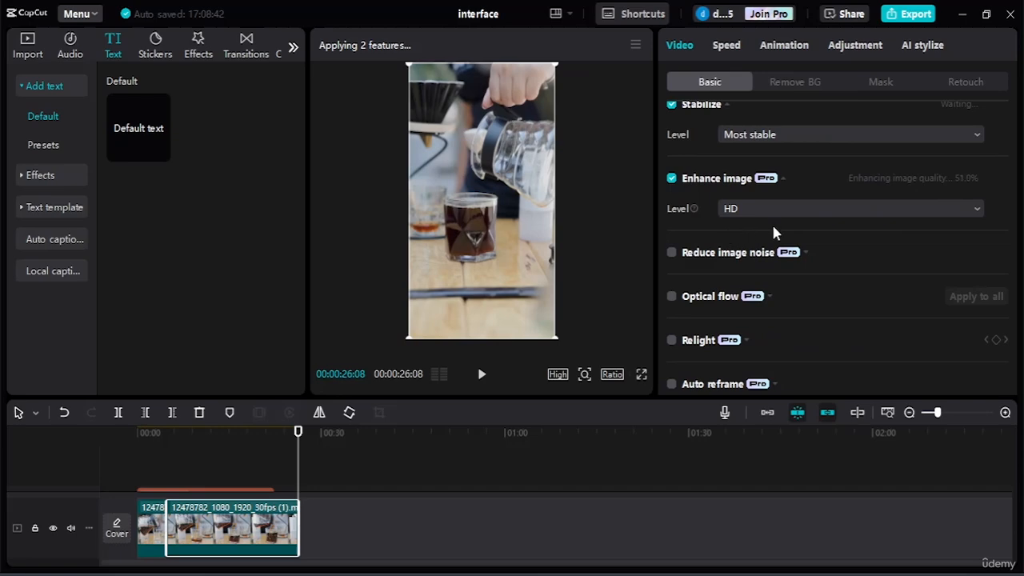
# Look through the clip's basic video settings from Transform down to Canvas
pyautogui.scroll(2, 774, 233)
pyautogui.scroll(-5, 773, 230)
pyautogui.scroll(8, 774, 229)
pyautogui.scroll(-8, 774, 229)
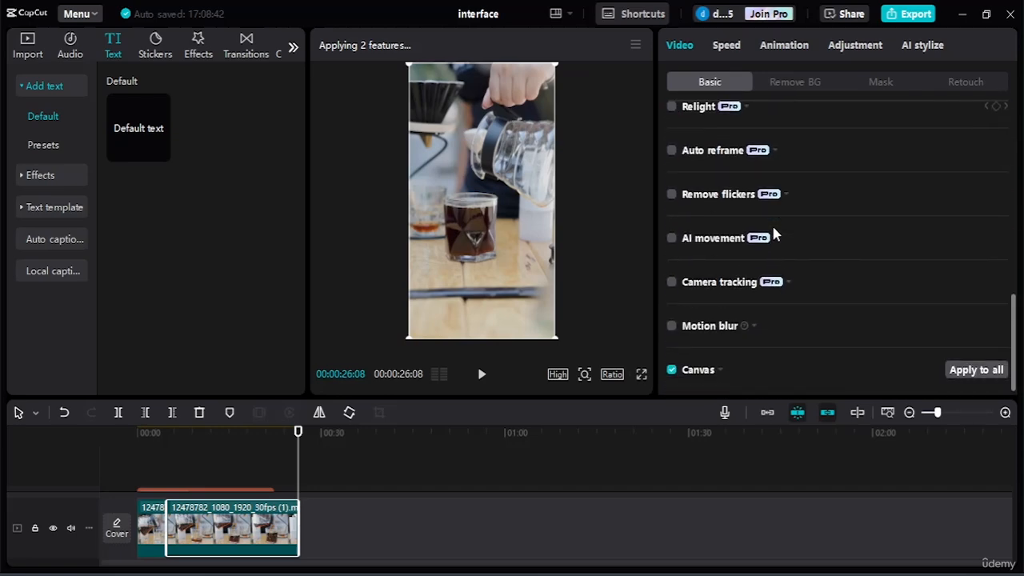
pyautogui.scroll(8, 773, 232)
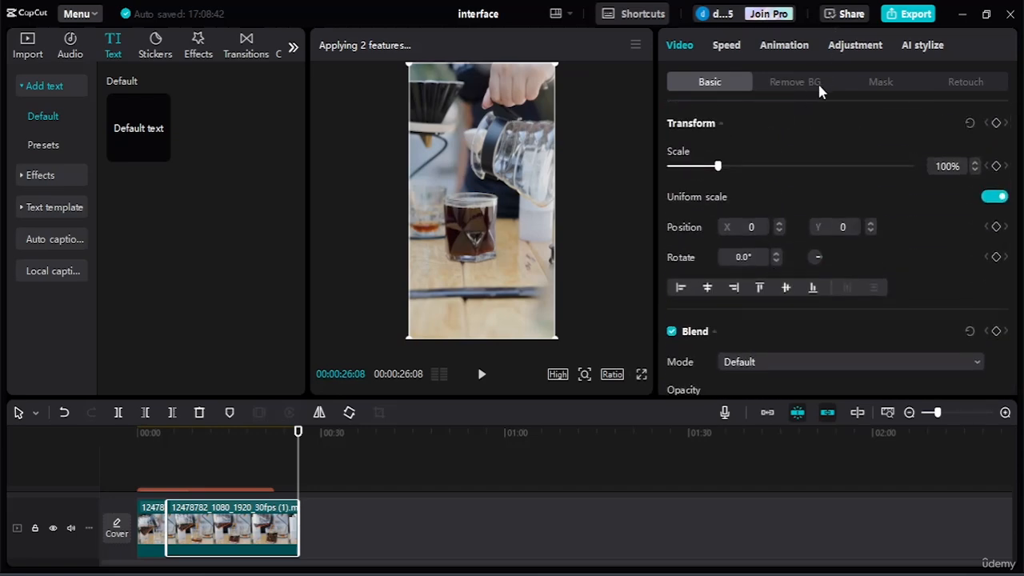
pyautogui.scroll(-8, 869, 178)
pyautogui.scroll(4, 875, 213)
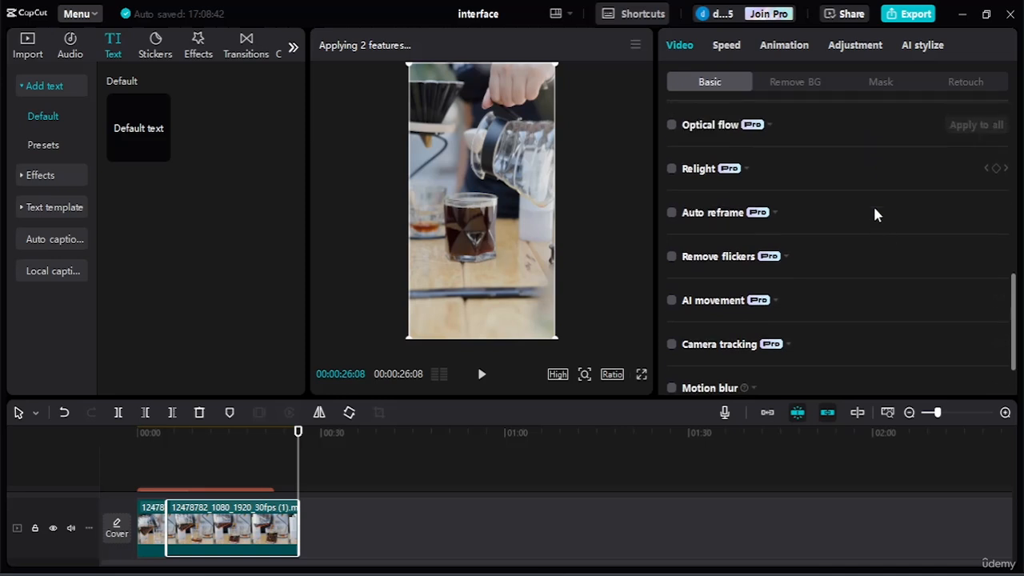
pyautogui.scroll(3, 875, 213)
pyautogui.scroll(-2, 876, 211)
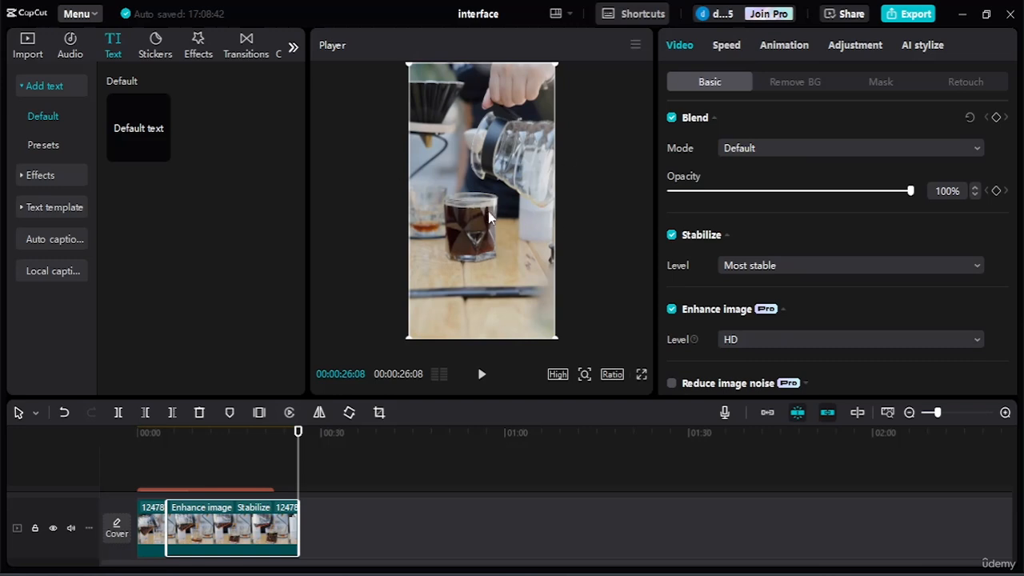
# Move the playhead to 00:00:21:05 and turn on Reduce image noise for the second clip, keeping the level at Weak
pyautogui.moveTo(301, 432); pyautogui.dragTo(267, 436)
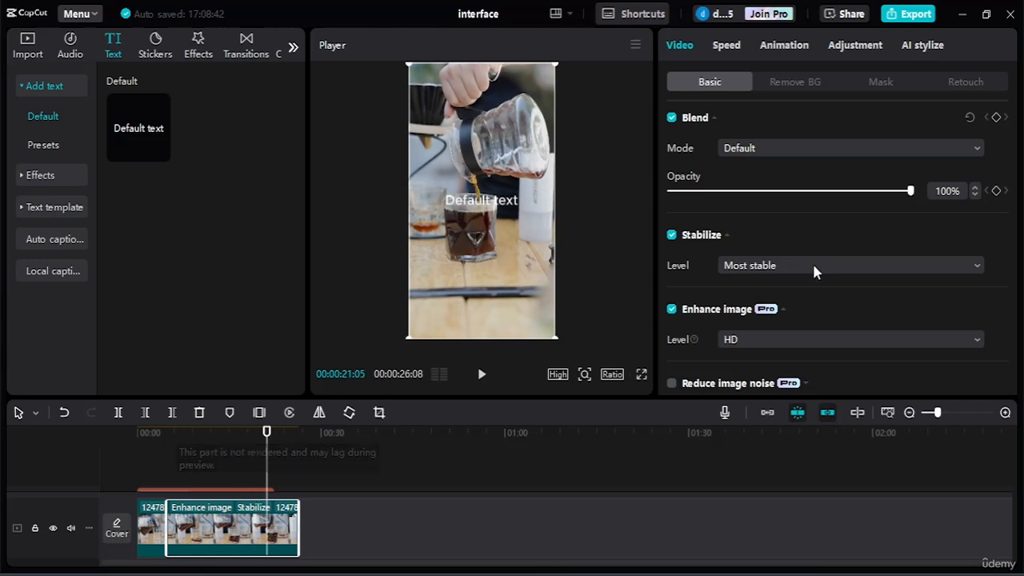
pyautogui.scroll(-3, 792, 268)
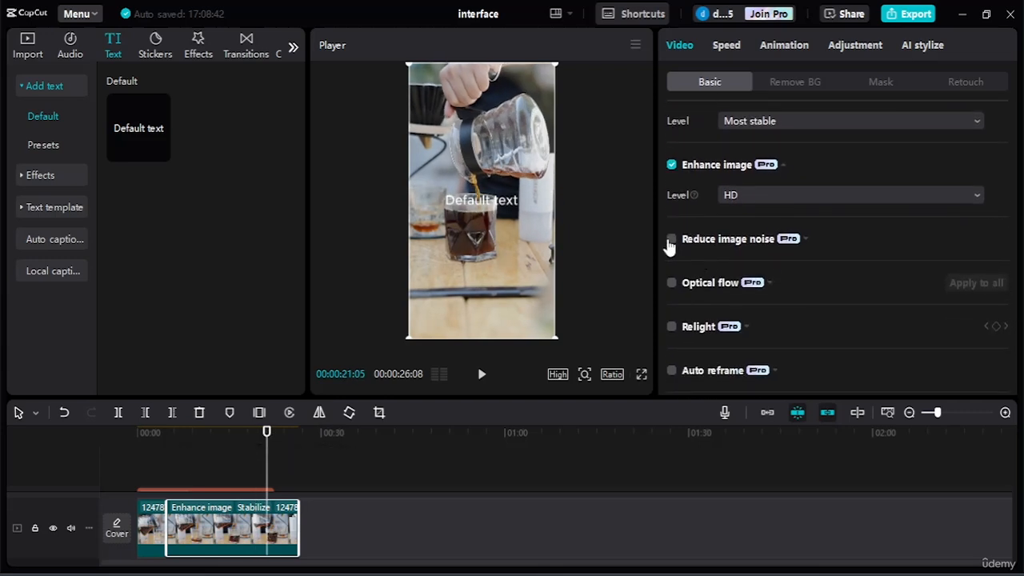
pyautogui.click(671, 240)
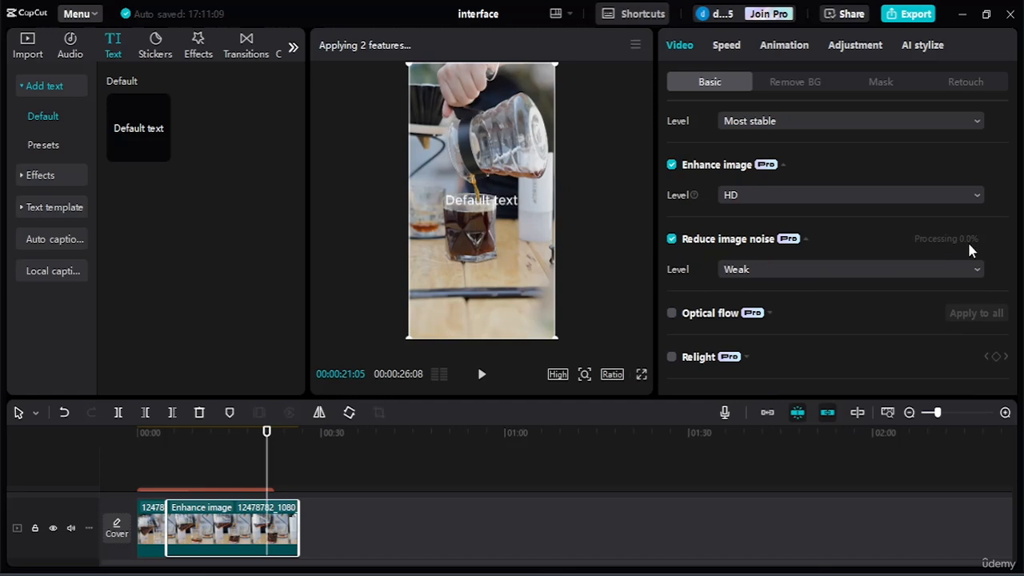
pyautogui.click(928, 269)
pyautogui.click(928, 273)
pyautogui.click(910, 272)
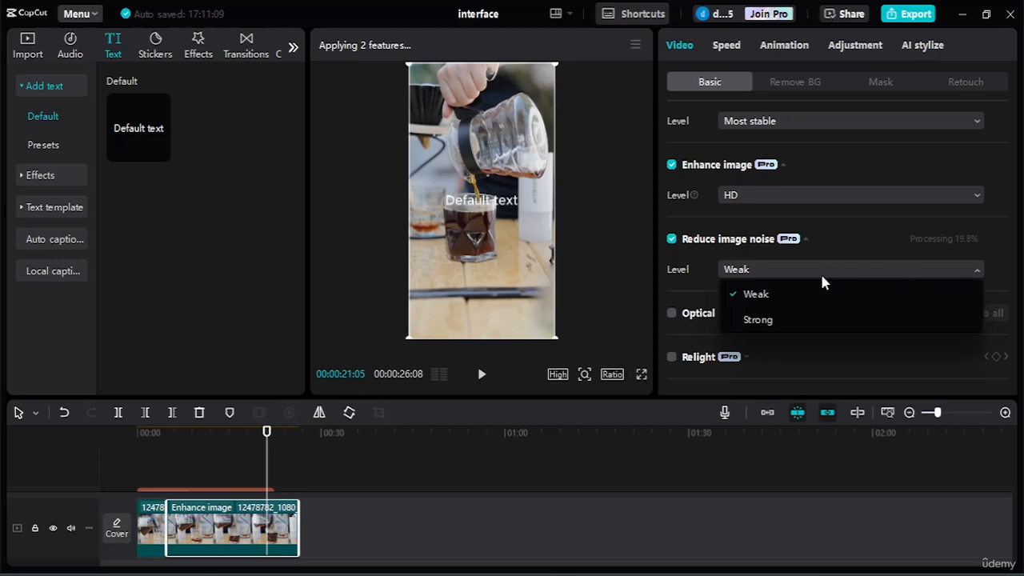
pyautogui.click(869, 247)
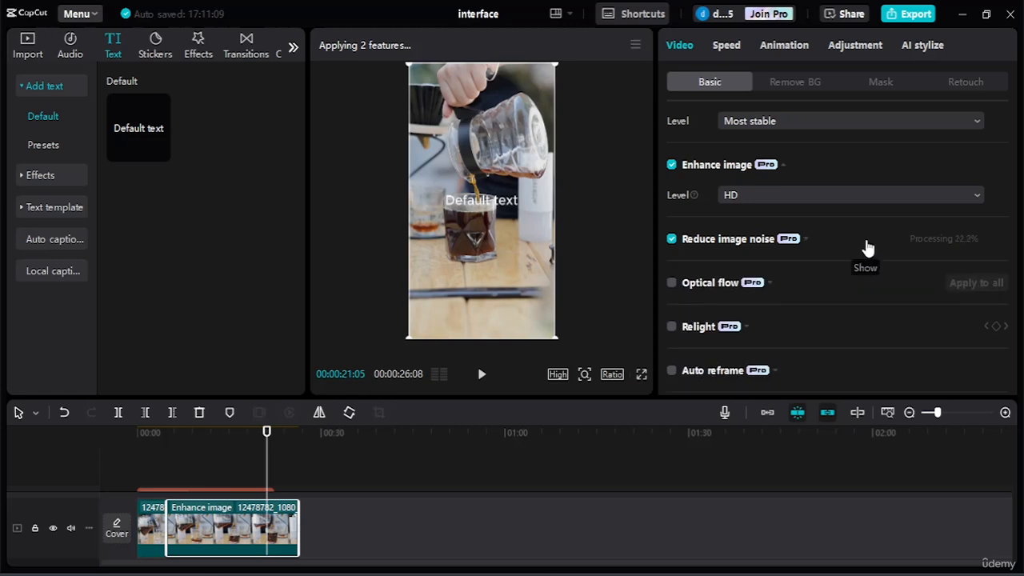
pyautogui.click(868, 247)
# Review the remaining basic options such as Optical flow, Relight, Auto reframe, Remove flickers, AI movement, Camera tracking, and Motion blur
pyautogui.scroll(-3, 743, 290)
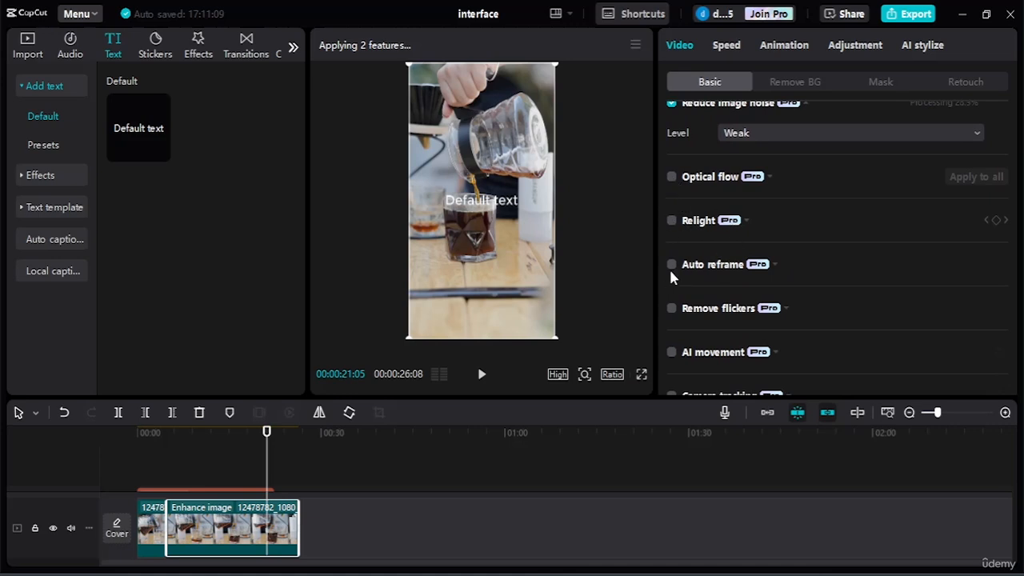
pyautogui.scroll(-3, 672, 264)
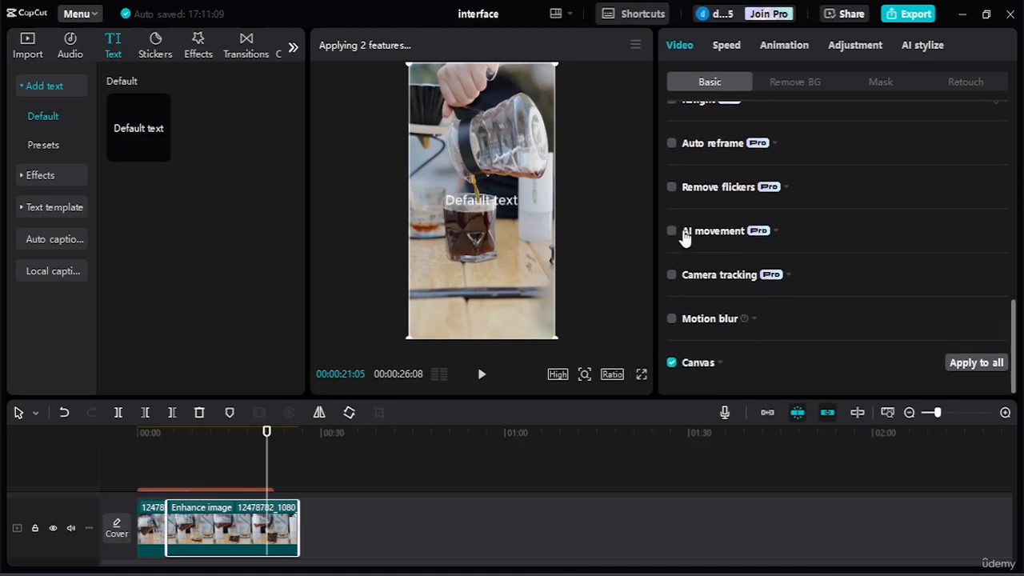
pyautogui.scroll(6, 811, 183)
pyautogui.scroll(-2, 761, 231)
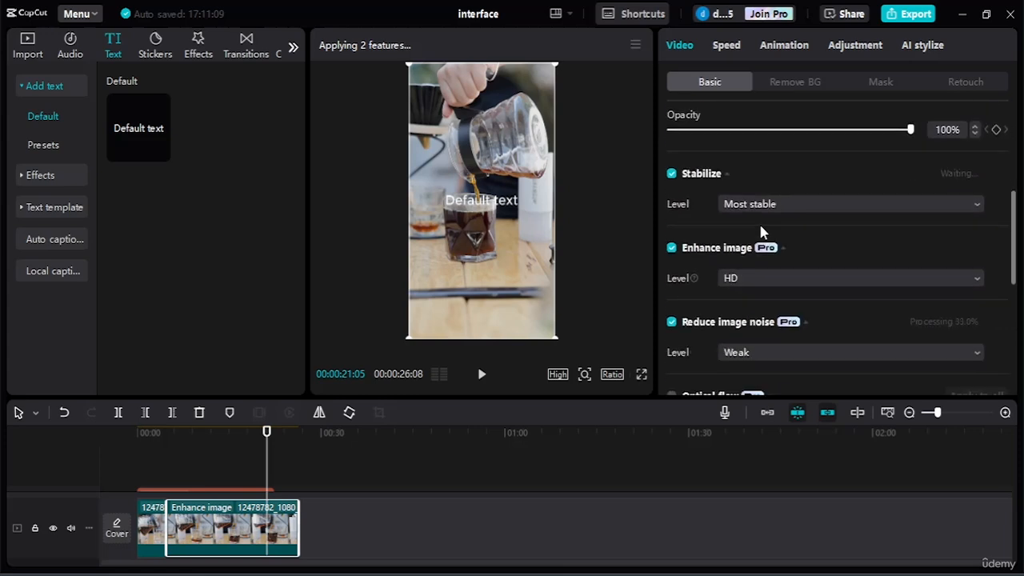
pyautogui.scroll(2, 761, 230)
pyautogui.scroll(-7, 761, 231)
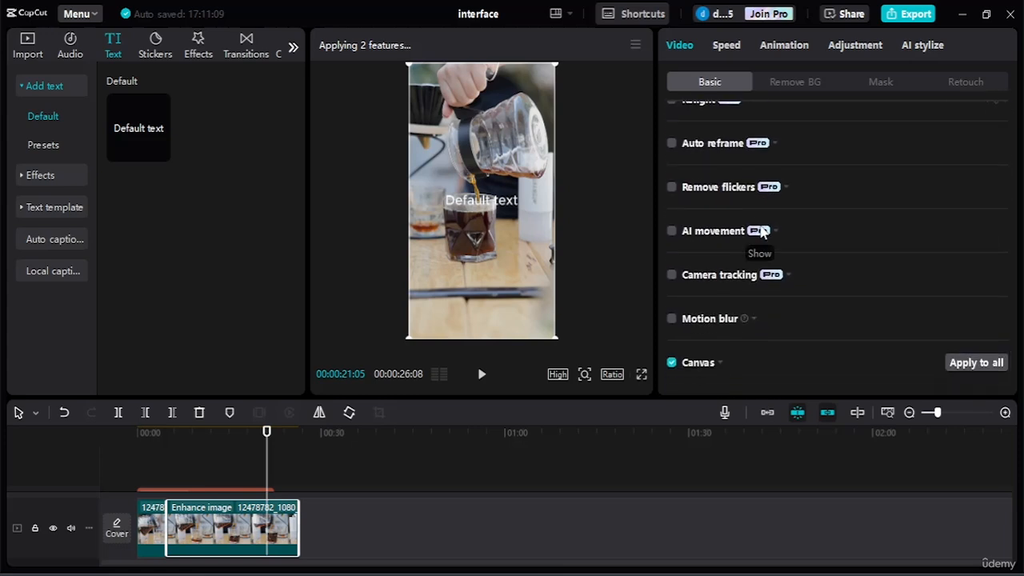
pyautogui.scroll(6, 761, 230)
pyautogui.scroll(-2, 761, 231)
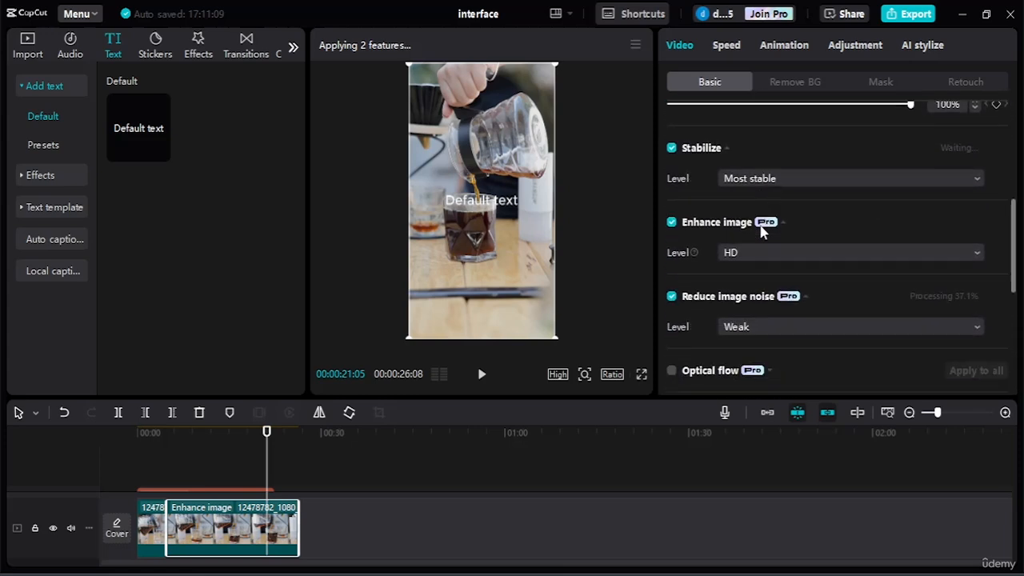
# Turn off Stabilize for the second clip
pyautogui.scroll(-1, 761, 230)
pyautogui.scroll(1, 761, 229)
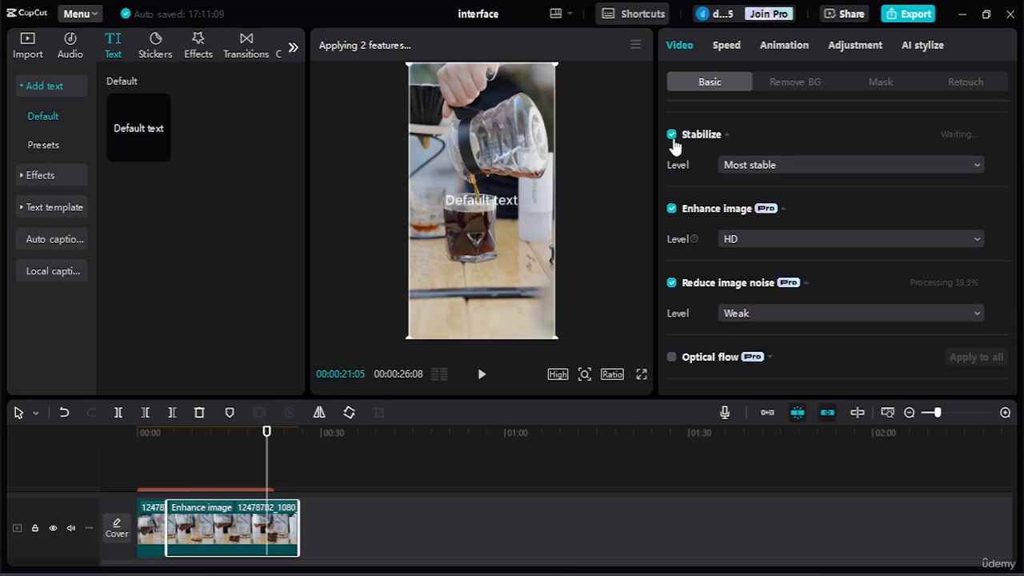
pyautogui.click(673, 136)
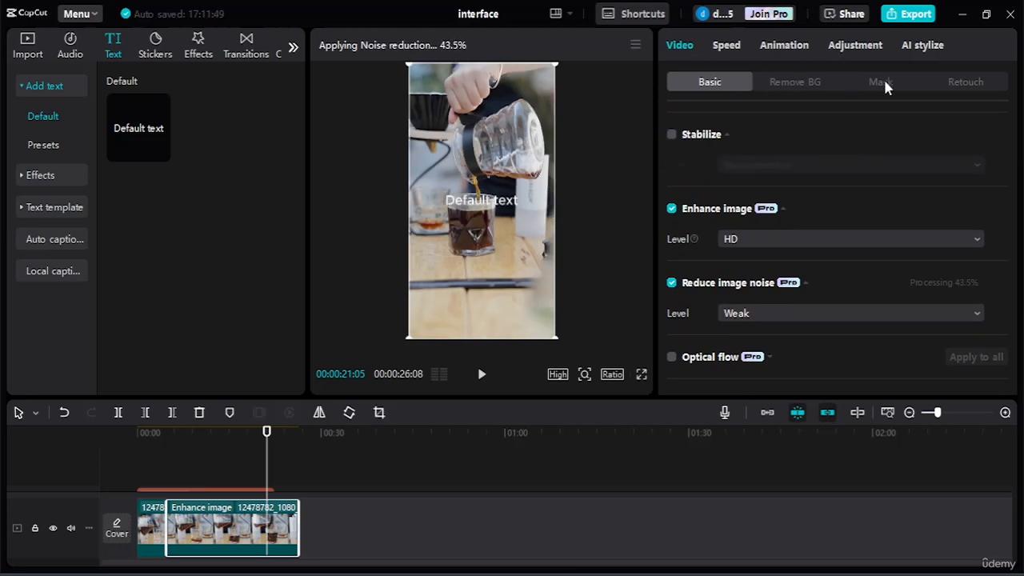
# Play the second clip and scrub through it, enlarging the preview around the coffee glass to inspect the noise-reduced image
pyautogui.scroll(-4, 861, 197)
pyautogui.scroll(1, 861, 197)
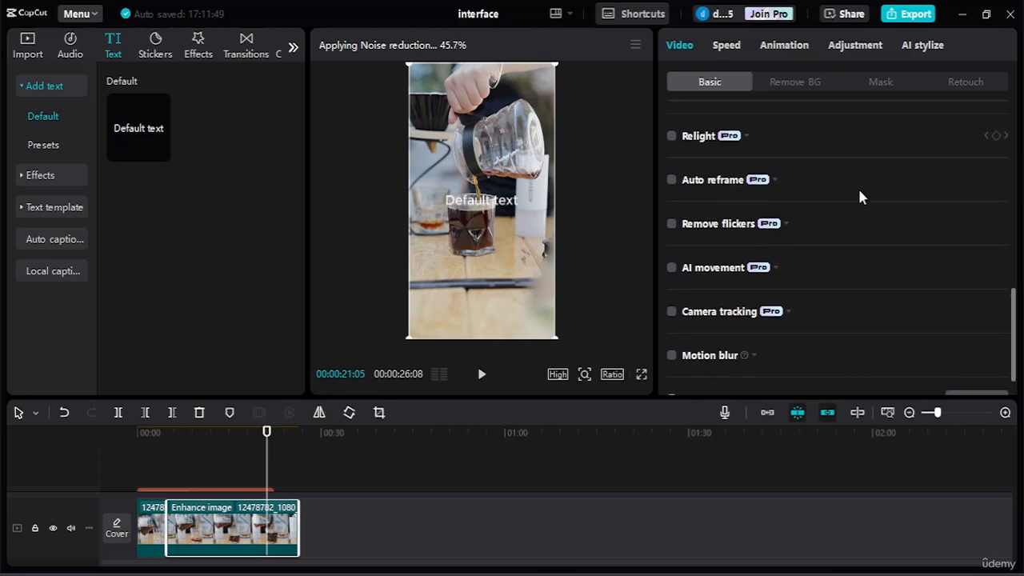
pyautogui.scroll(1, 861, 197)
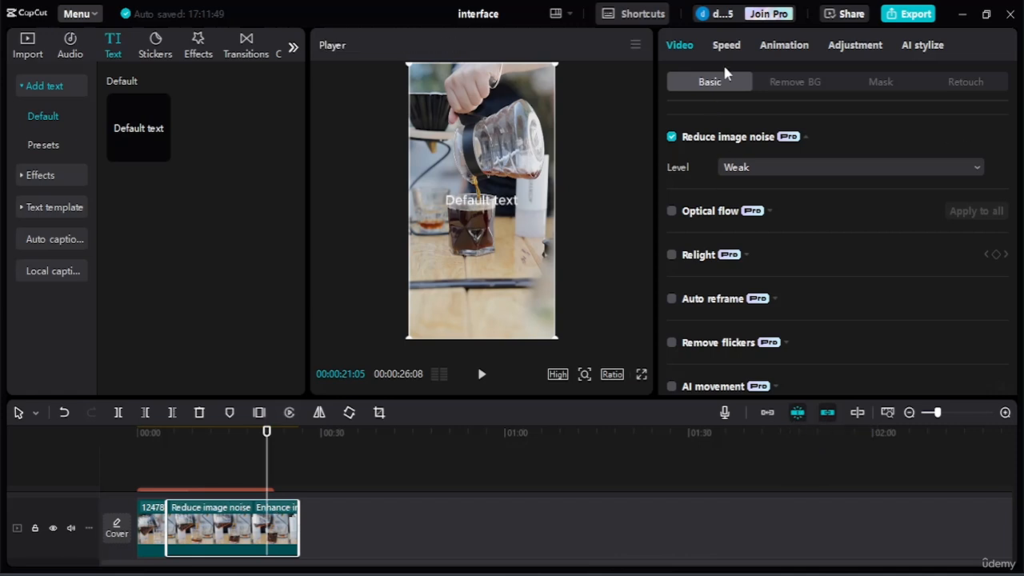
pyautogui.click(481, 374)
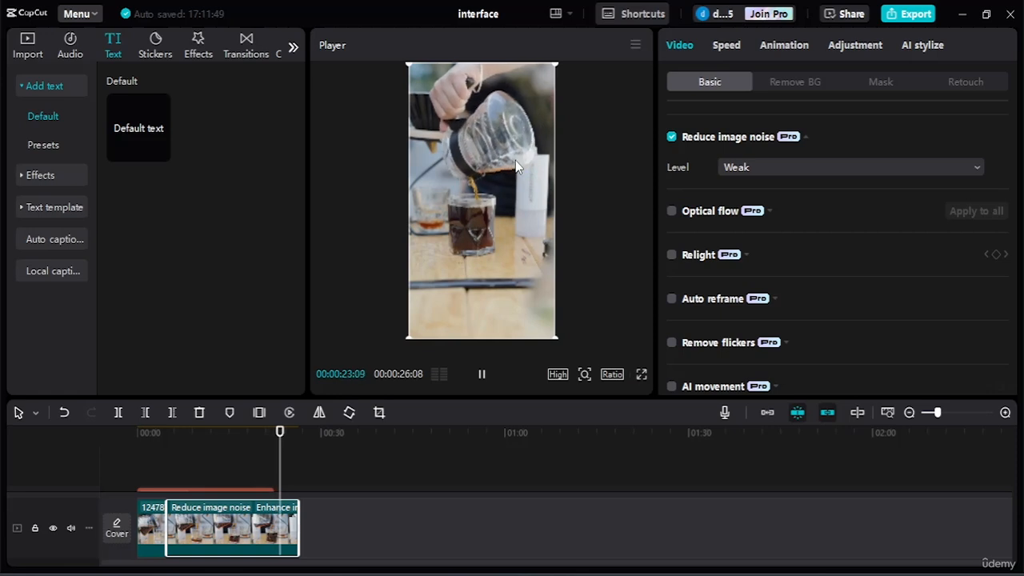
pyautogui.moveTo(288, 431); pyautogui.dragTo(185, 433)
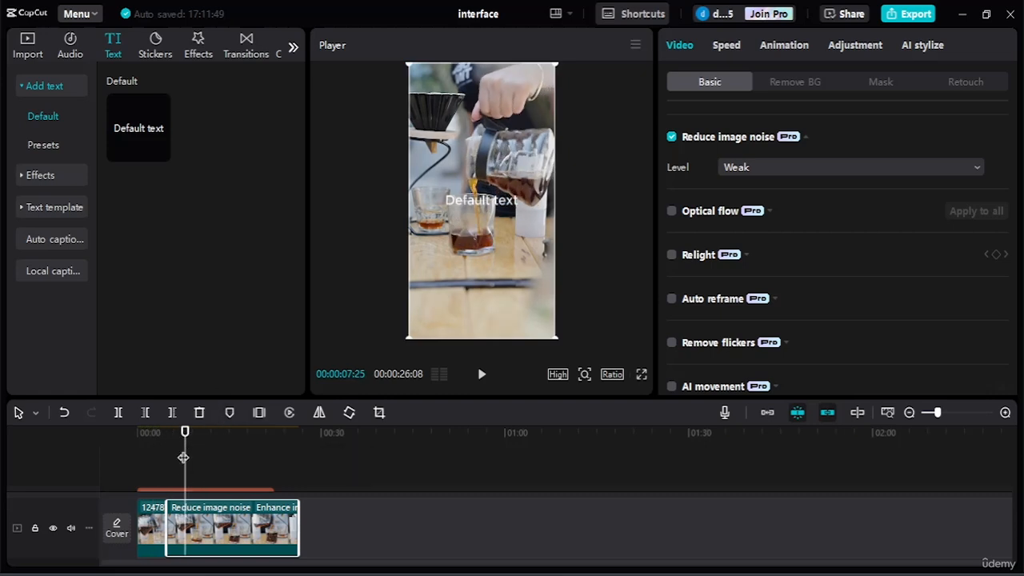
pyautogui.moveTo(189, 432); pyautogui.dragTo(213, 434)
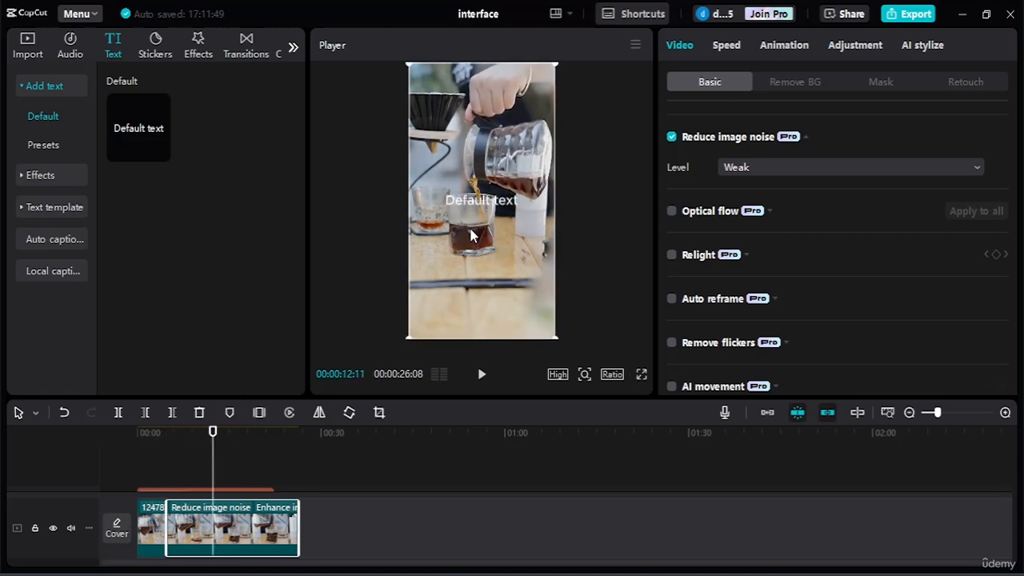
pyautogui.scroll(6, 496, 221)
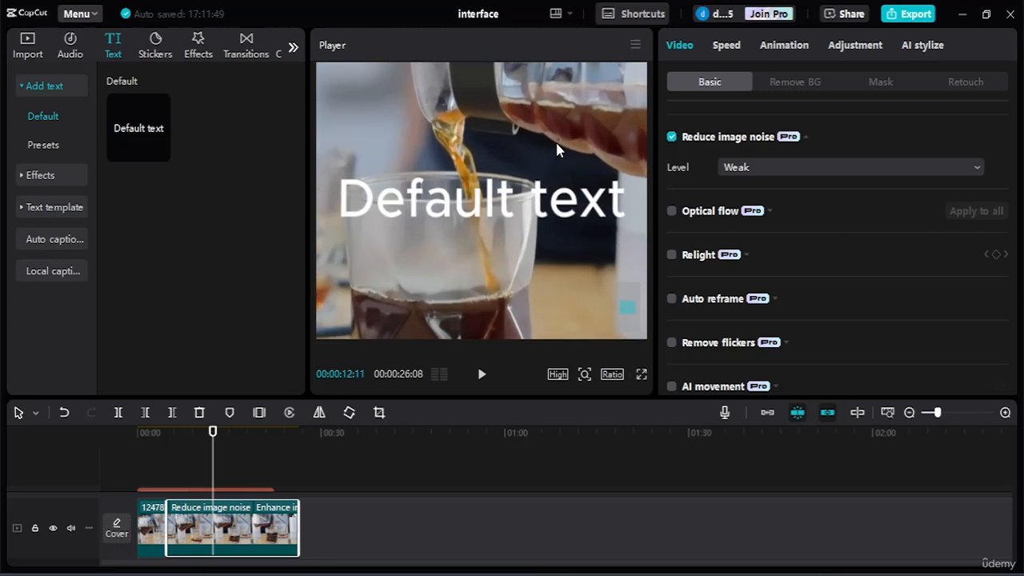
pyautogui.moveTo(213, 433)
pyautogui.mouseDown()
pyautogui.moveTo(139, 437)
pyautogui.moveTo(200, 439)
pyautogui.mouseUp()
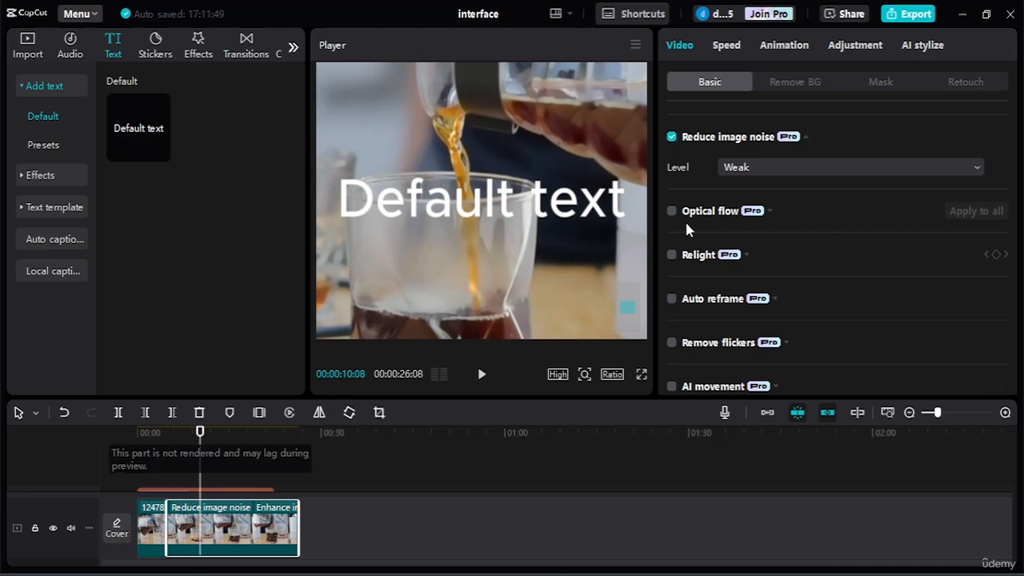
pyautogui.scroll(-10, 551, 199)
pyautogui.scroll(2, 551, 199)
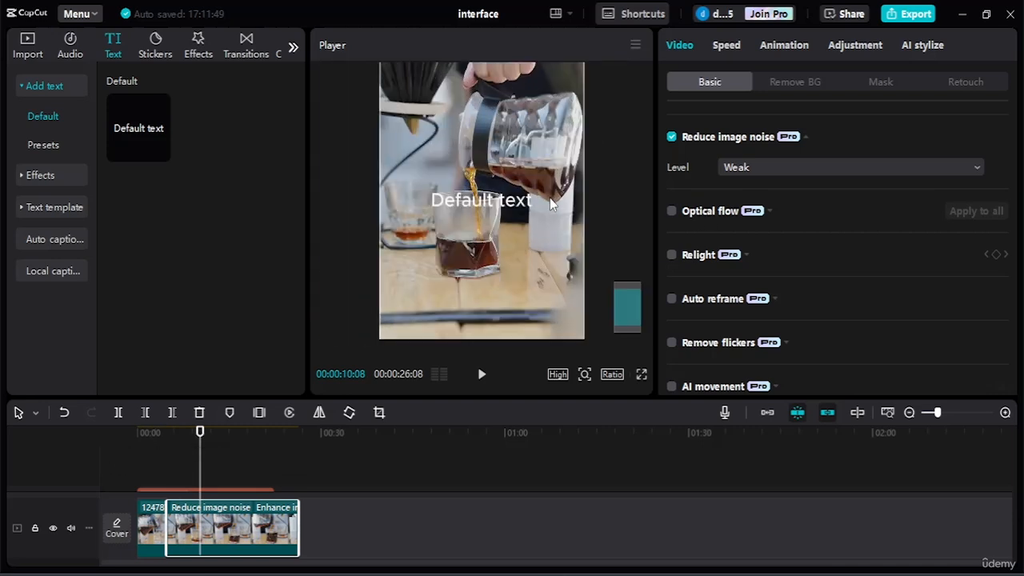
pyautogui.scroll(-2, 516, 238)
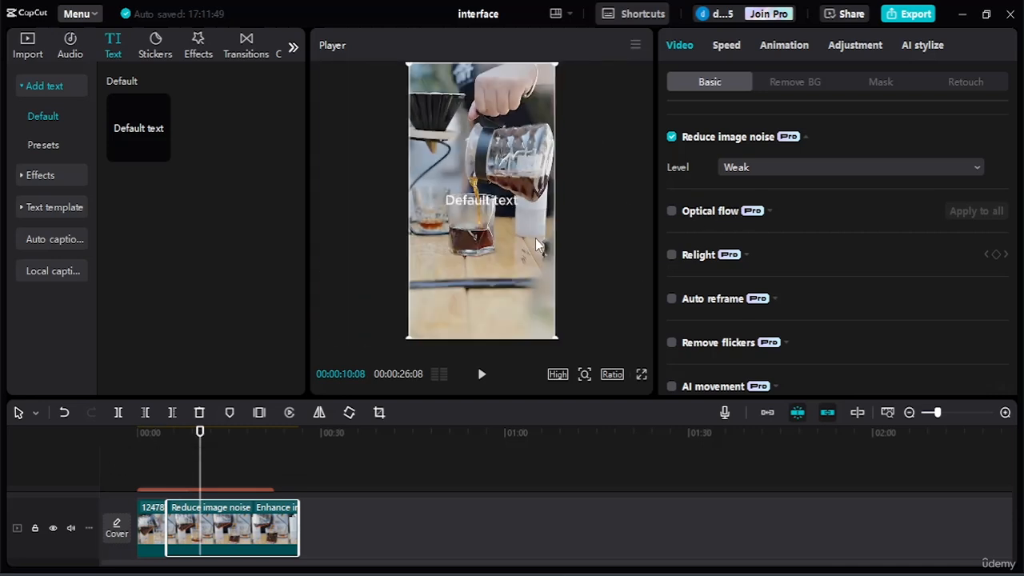
# Turn on Optical flow for the second clip and set its frame rate to 60 fps
pyautogui.scroll(-1, 804, 272)
pyautogui.scroll(5, 792, 273)
pyautogui.scroll(-5, 736, 279)
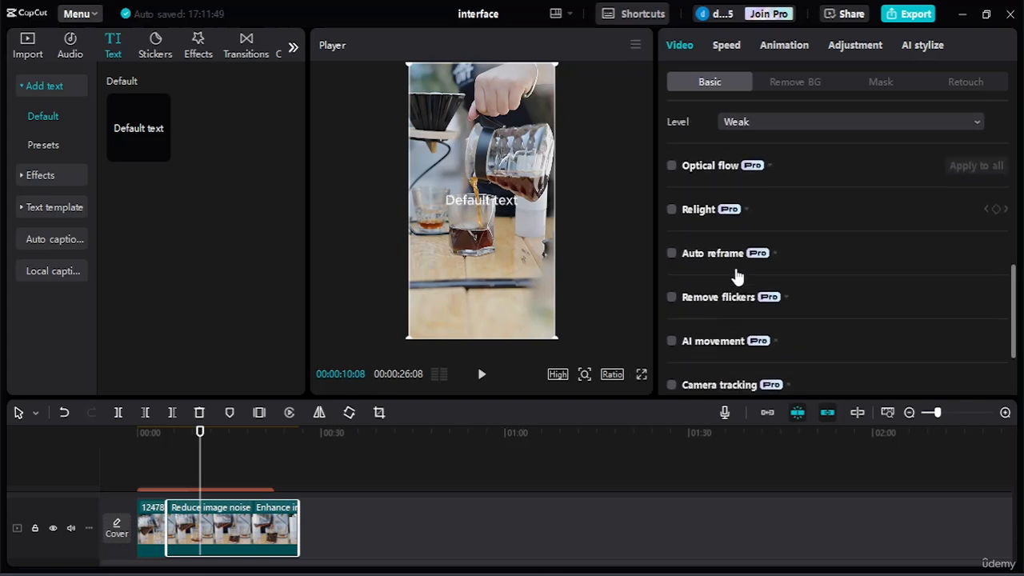
pyautogui.scroll(5, 732, 264)
pyautogui.scroll(-7, 731, 254)
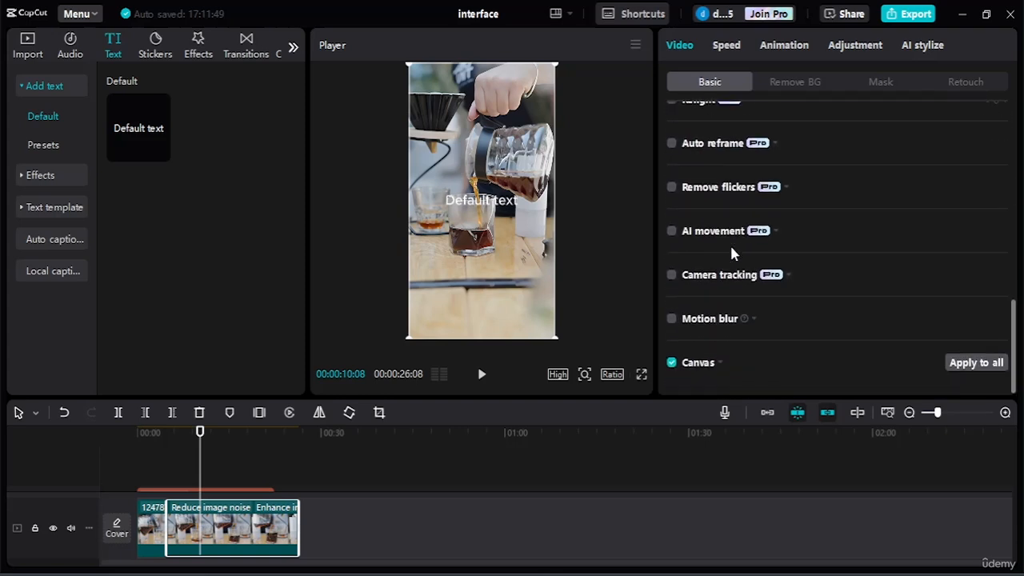
pyautogui.scroll(2, 731, 256)
pyautogui.click(672, 112)
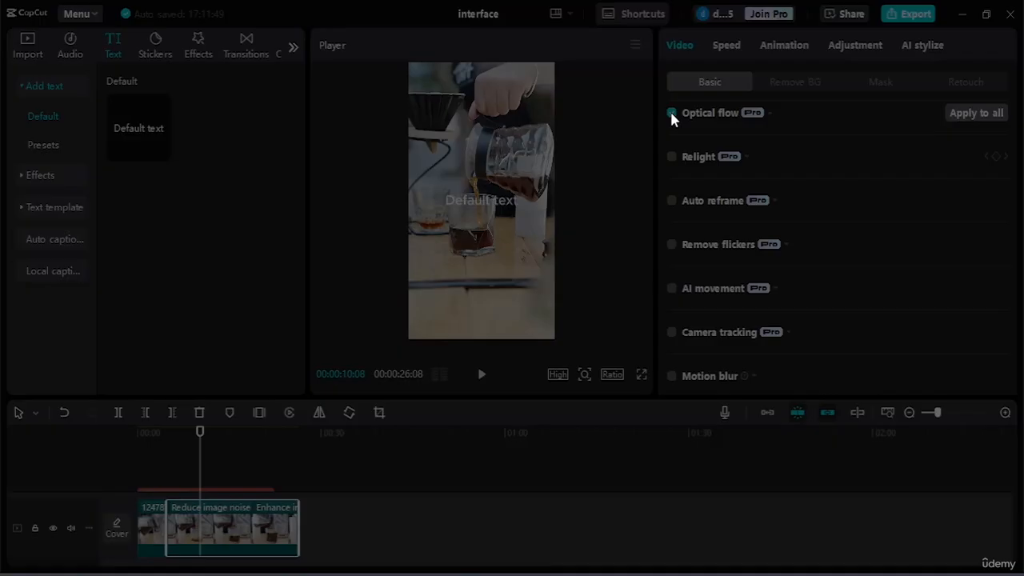
pyautogui.click(540, 334)
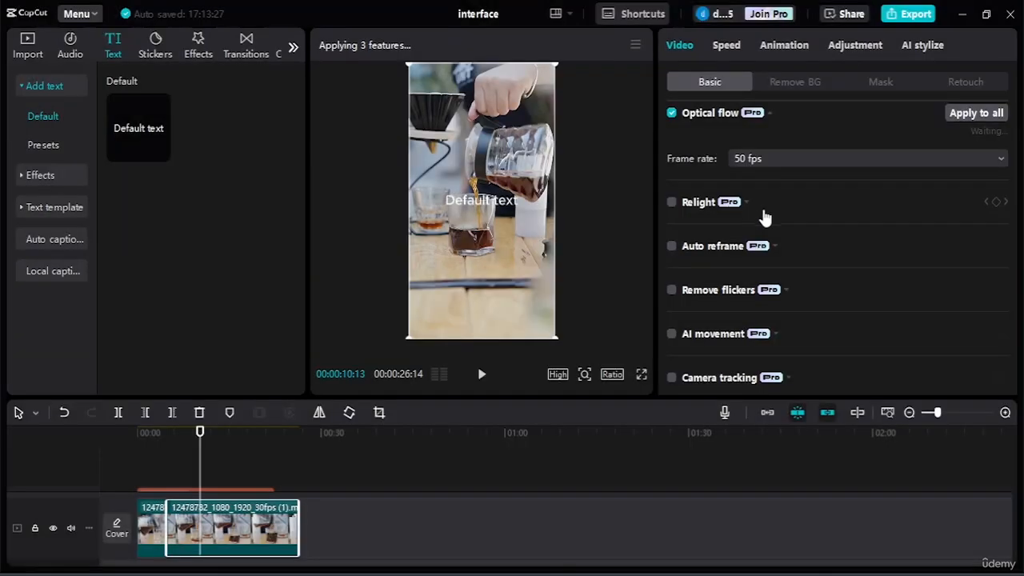
pyautogui.click(764, 164)
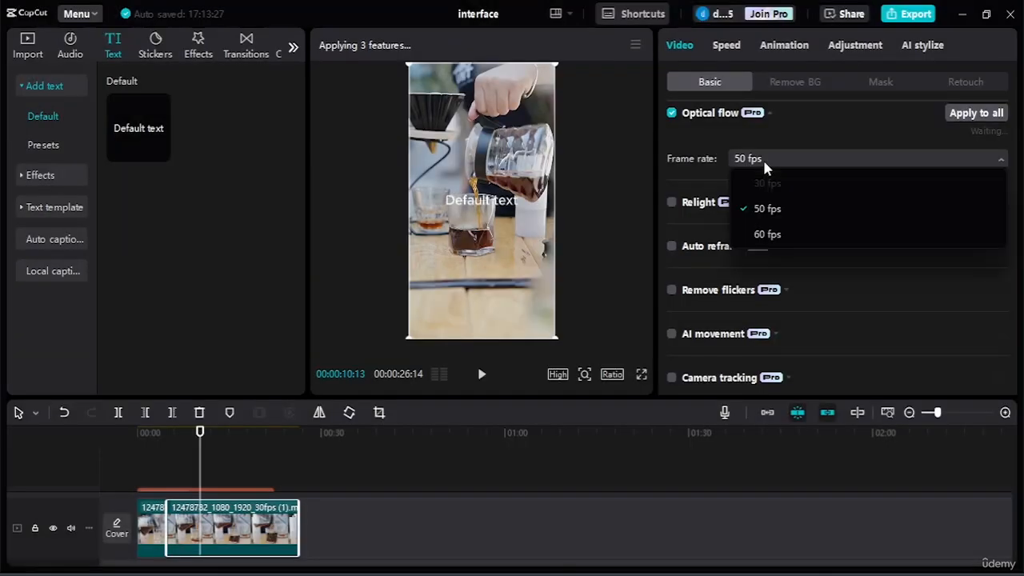
pyautogui.click(772, 235)
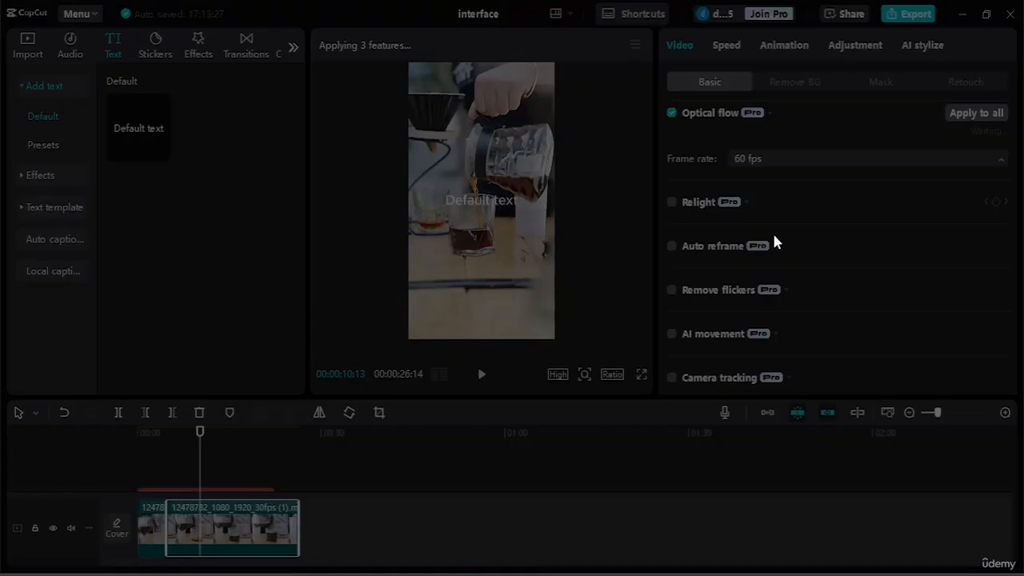
pyautogui.click(534, 334)
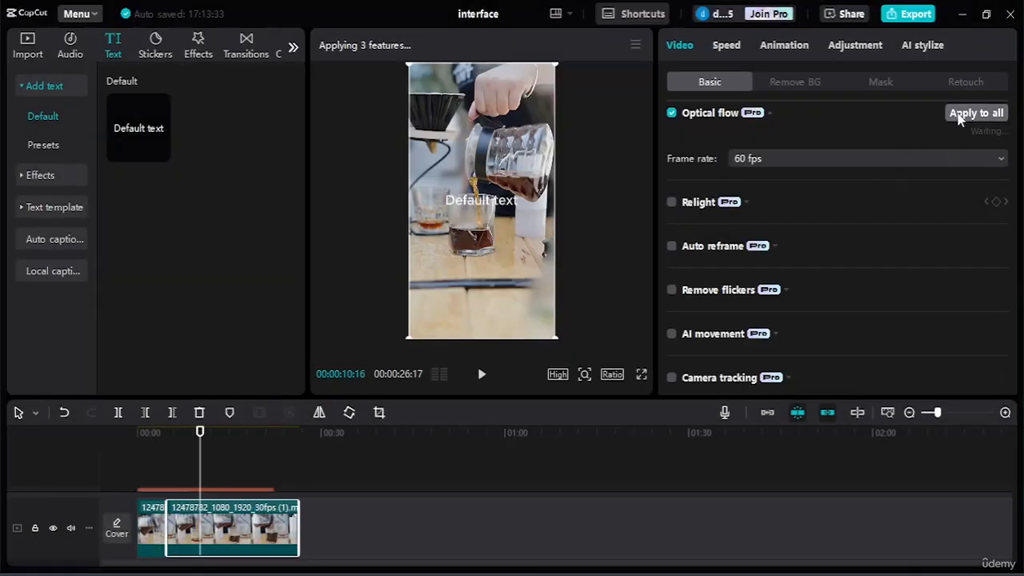
# Check the features being processed and turn off Reduce image noise and Enhance image for the second clip
pyautogui.moveTo(370, 51)
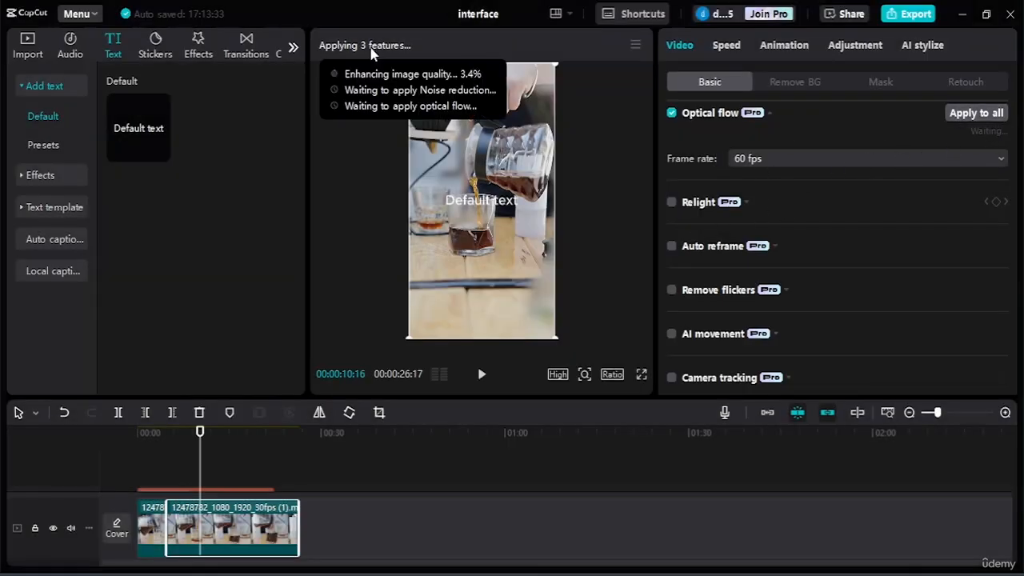
pyautogui.scroll(3, 758, 164)
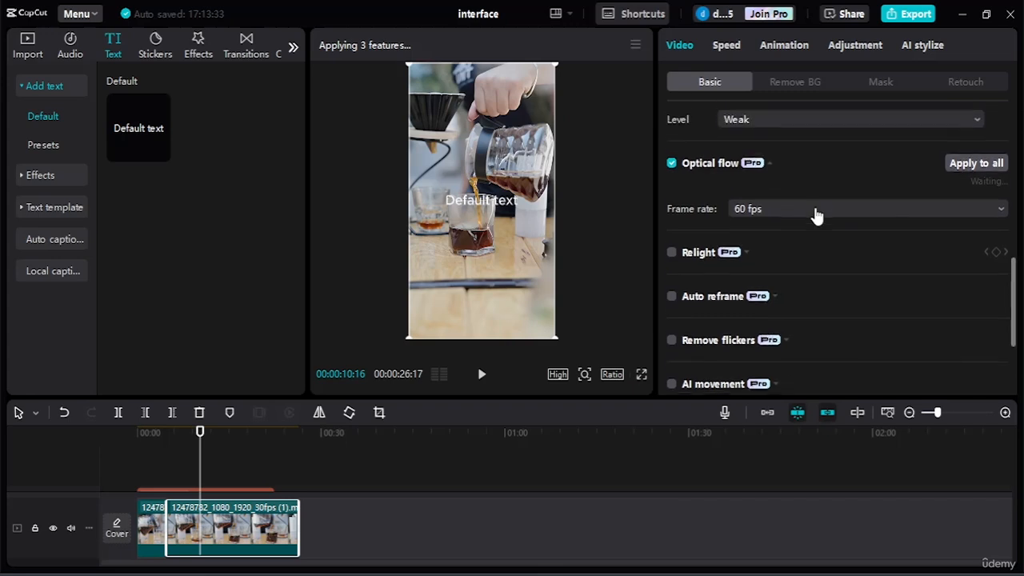
pyautogui.scroll(1, 684, 204)
pyautogui.click(671, 210)
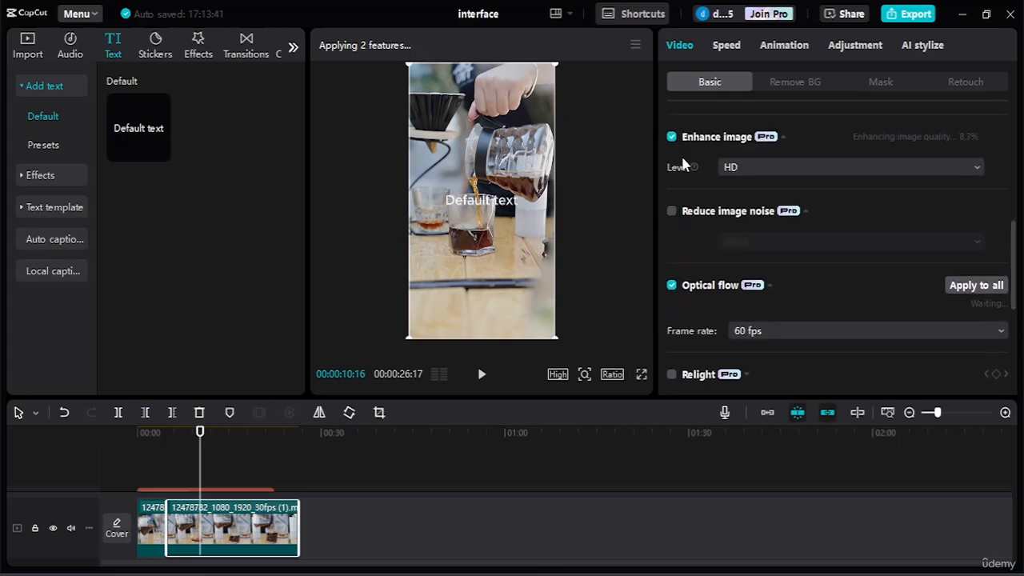
pyautogui.click(672, 138)
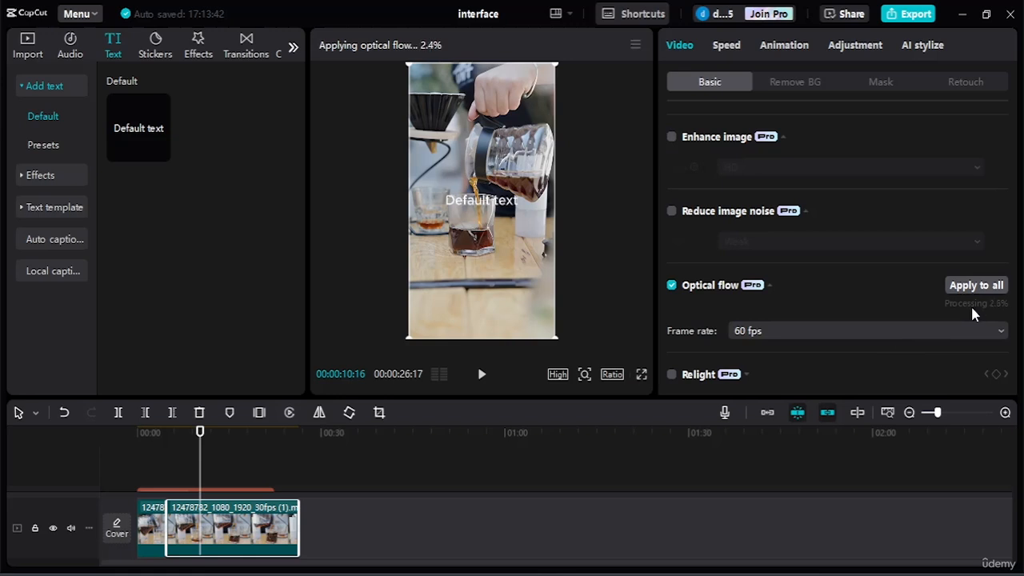
# Turn on Relight for the second clip and apply the third Facial option, "Soft ... Face"
pyautogui.scroll(-1, 974, 304)
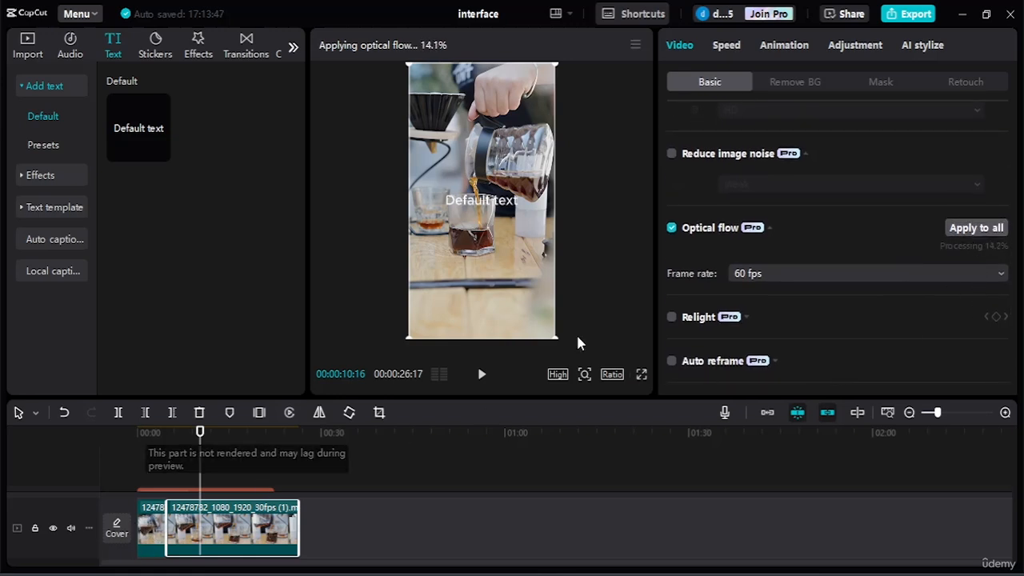
pyautogui.scroll(-1, 812, 317)
pyautogui.scroll(-1, 718, 251)
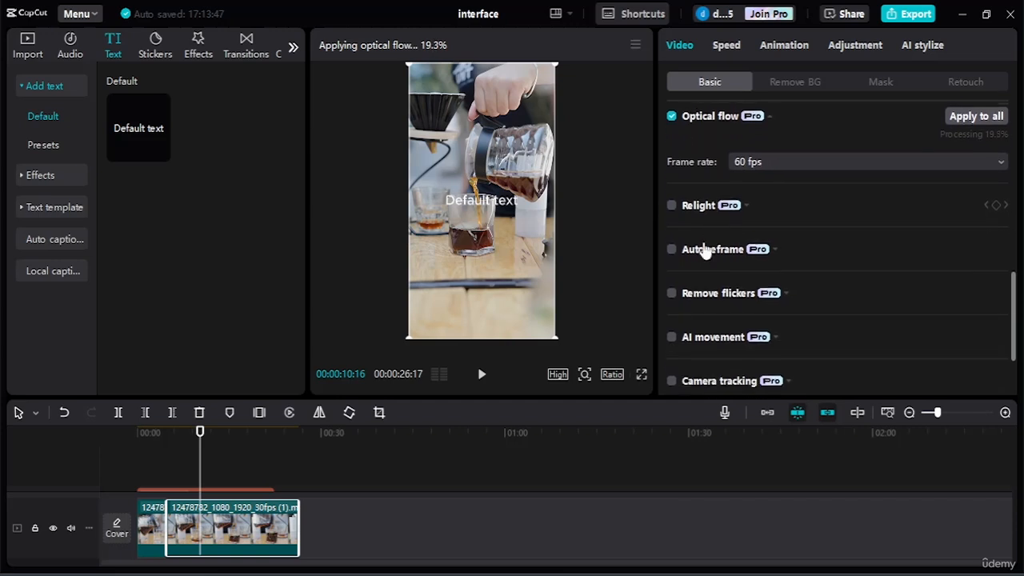
pyautogui.click(672, 203)
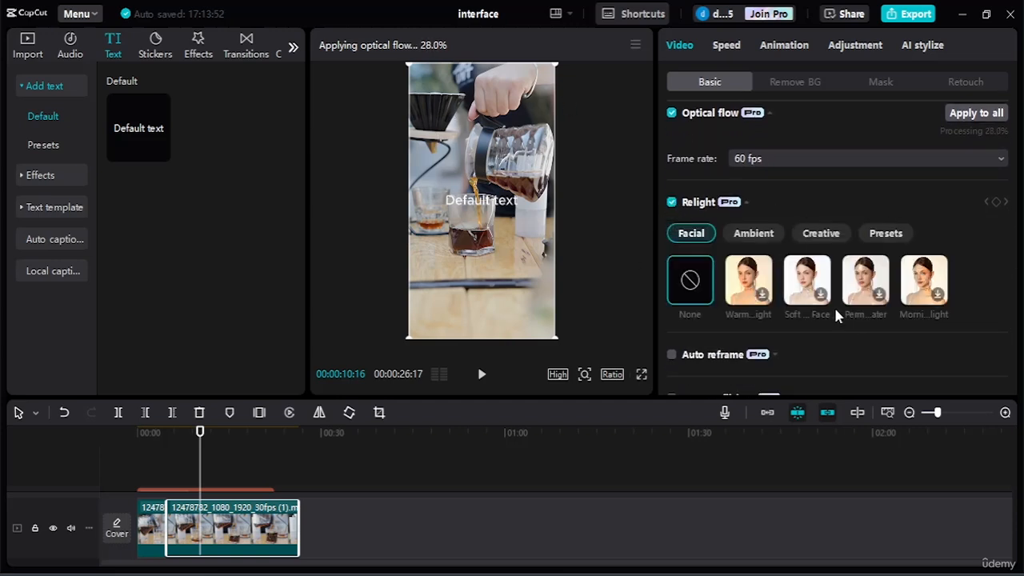
pyautogui.click(815, 288)
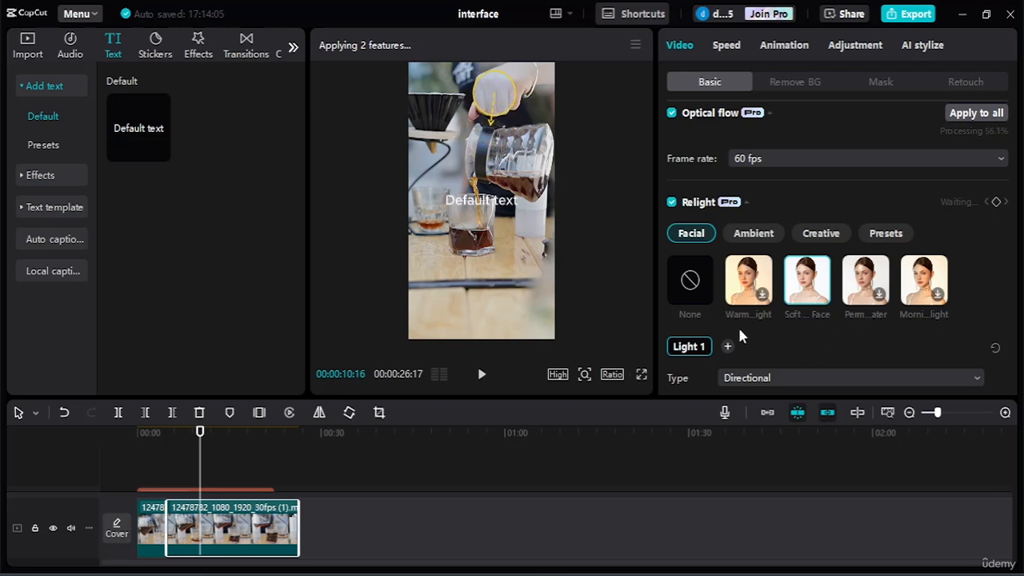
# Look over the Relight light settings, and turn on Auto reframe and Remove flickers with their default options
pyautogui.scroll(-3, 738, 323)
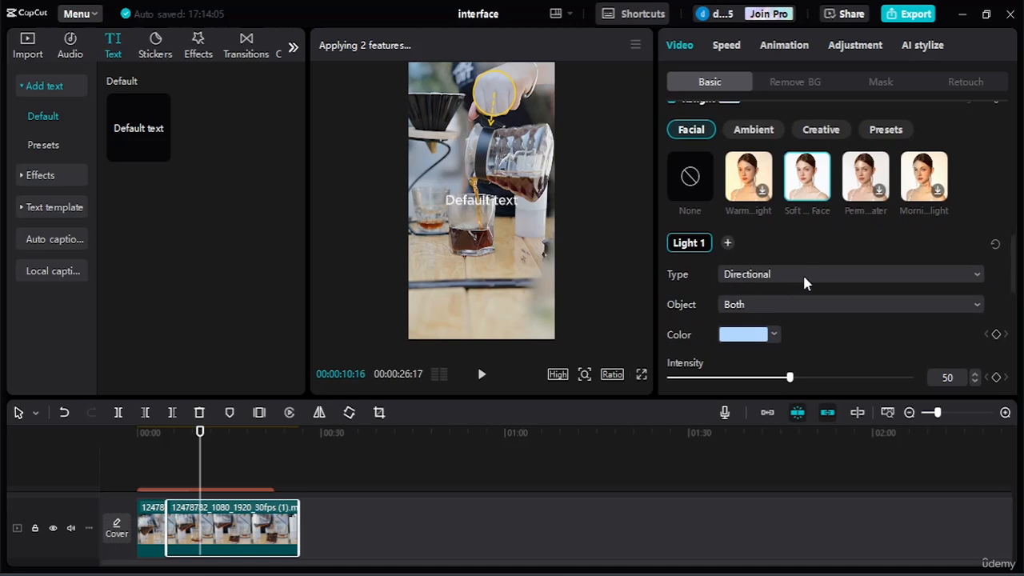
pyautogui.scroll(-10, 872, 315)
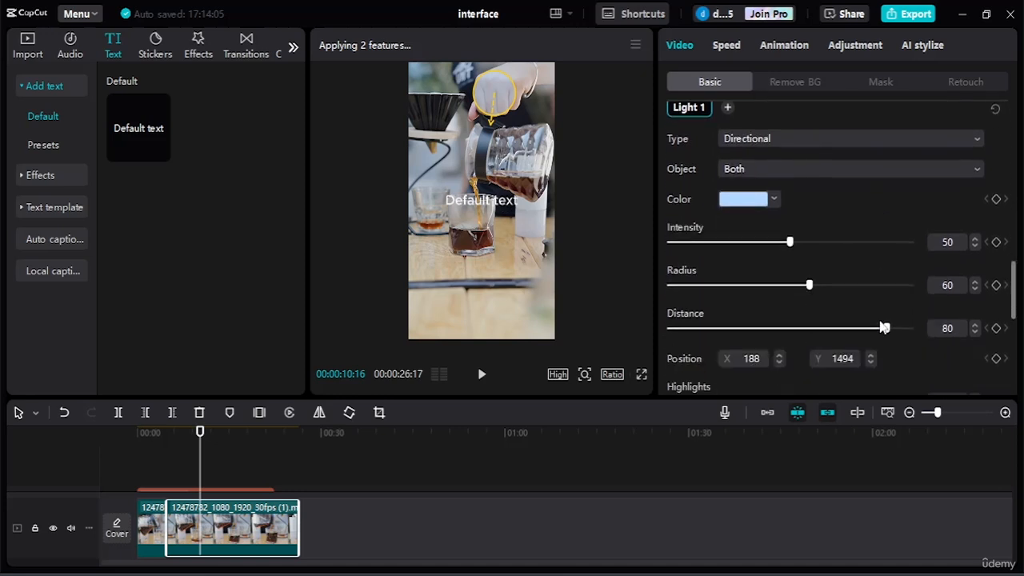
pyautogui.scroll(1, 872, 315)
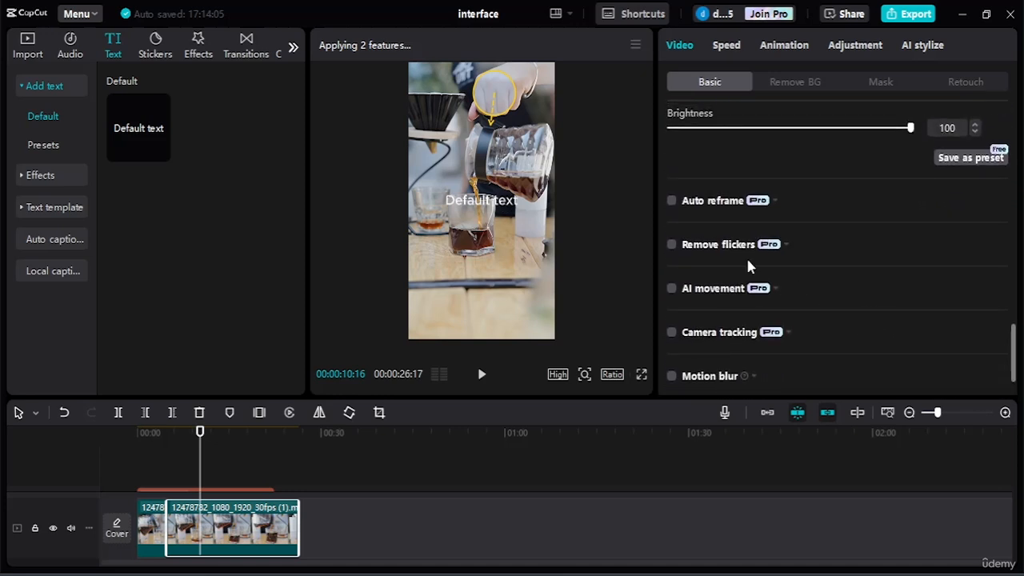
pyautogui.click(672, 201)
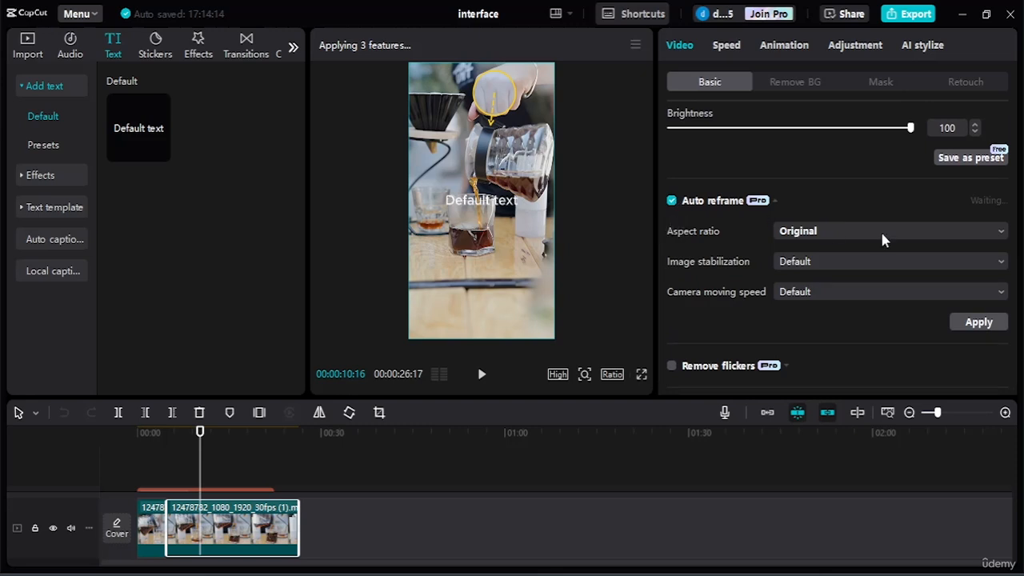
pyautogui.scroll(-1, 720, 289)
pyautogui.click(672, 308)
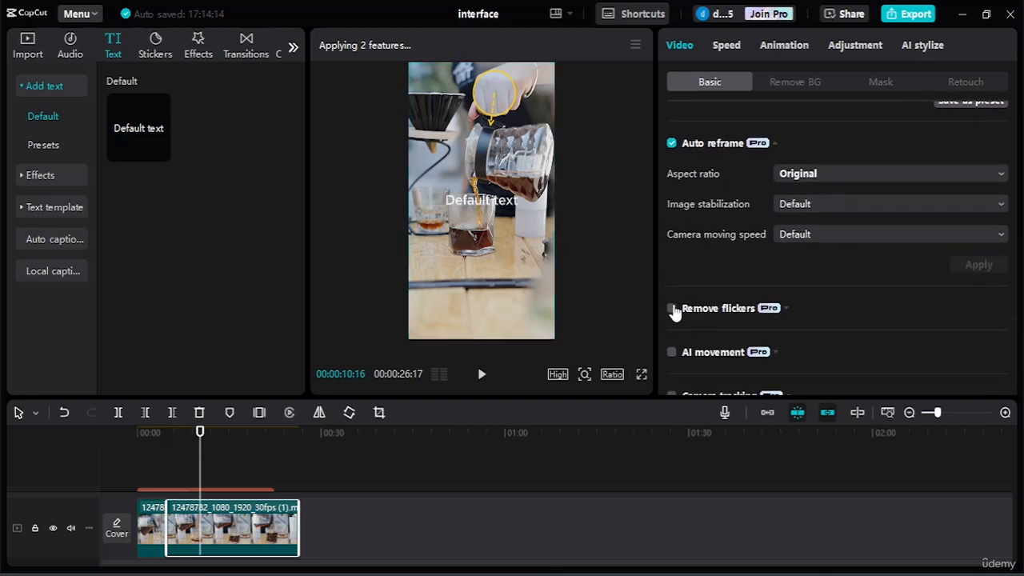
# Turn on AI movement for the second clip and apply the Dynamic style
pyautogui.scroll(-2, 775, 298)
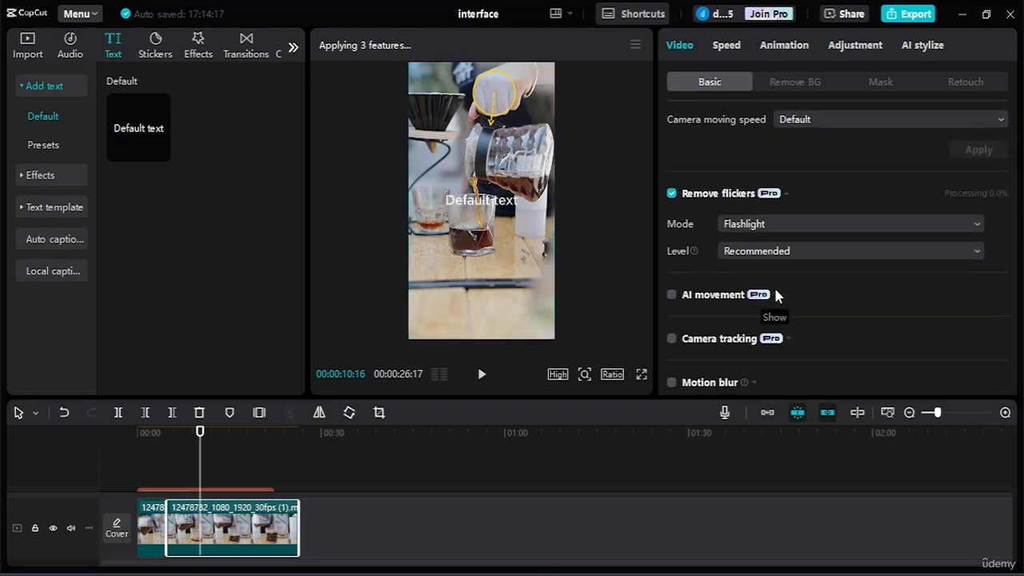
pyautogui.scroll(-1, 677, 261)
pyautogui.click(672, 237)
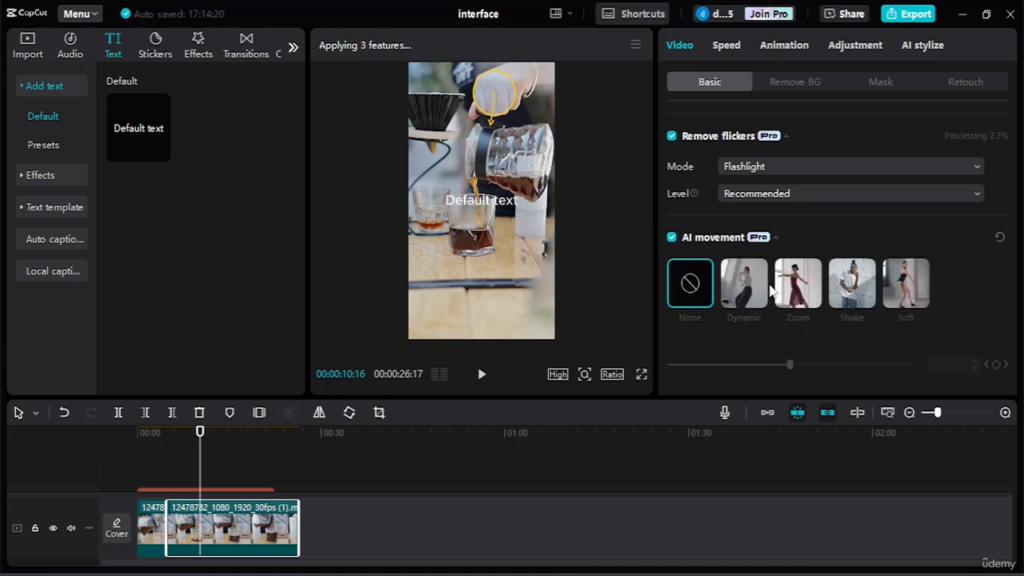
pyautogui.click(743, 288)
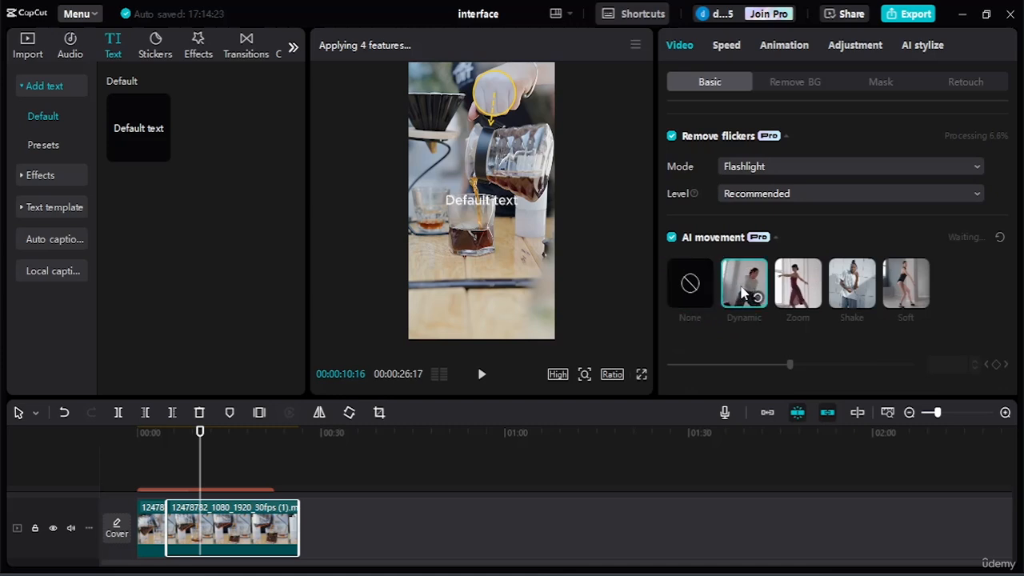
# Turn on Motion blur for the second clip and review its blur, blend, direction and speed settings
pyautogui.scroll(-4, 741, 293)
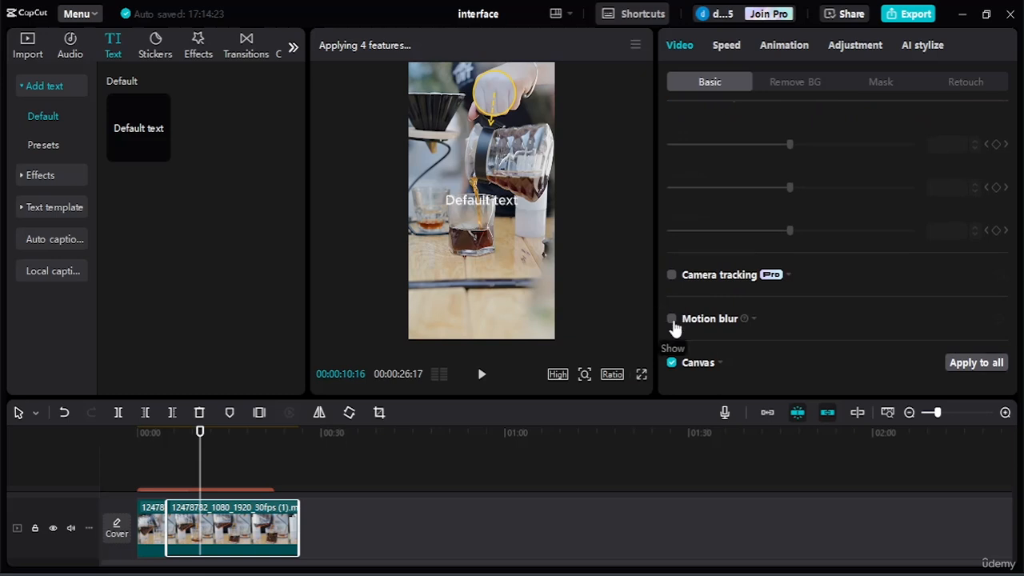
pyautogui.click(672, 320)
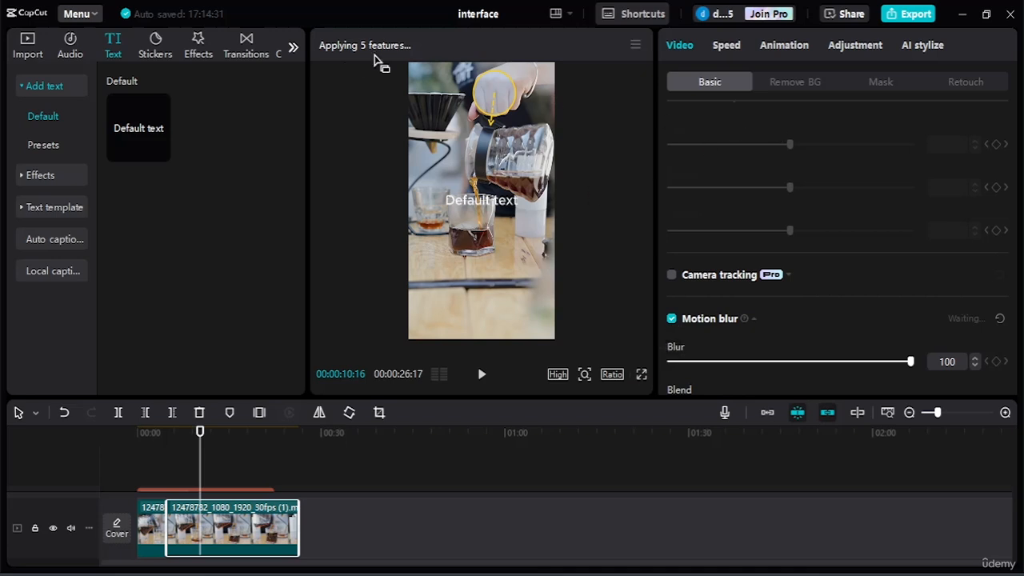
pyautogui.moveTo(377, 49)
pyautogui.scroll(-3, 798, 287)
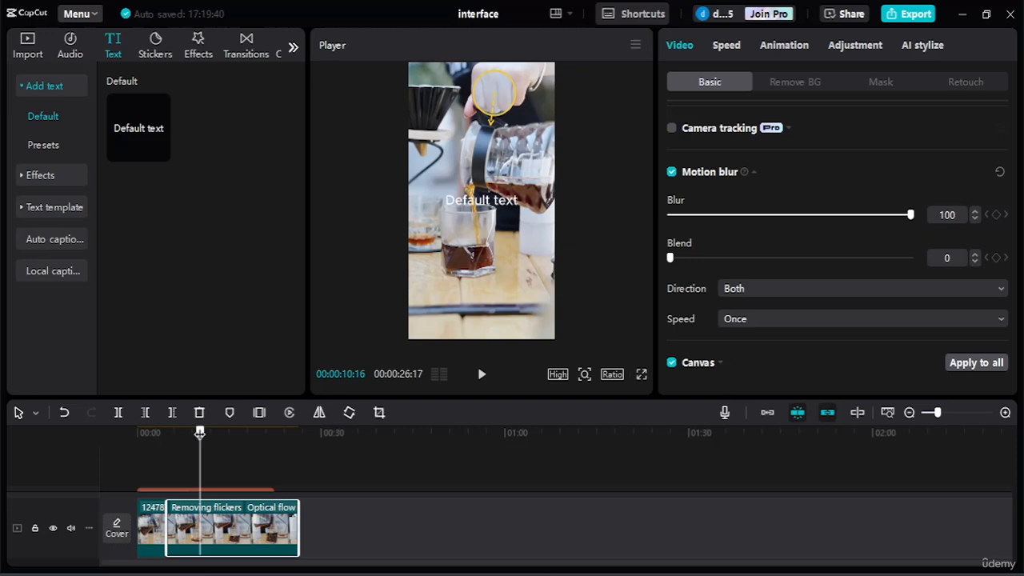
# Play the timeline from the start to review the motion blur result, and dismiss the layer reordering tip
pyautogui.moveTo(200, 433); pyautogui.dragTo(134, 436)
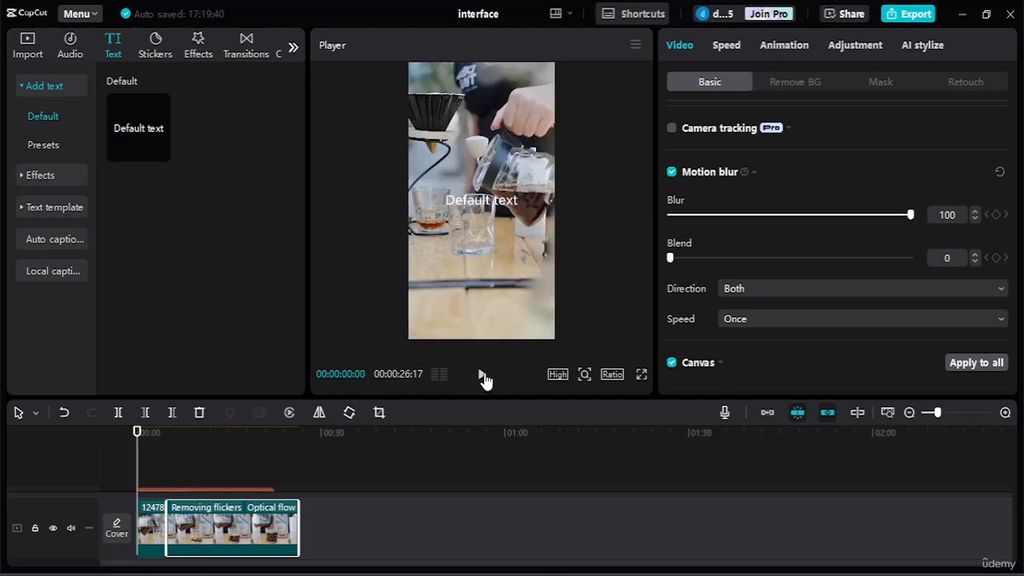
pyautogui.click(482, 376)
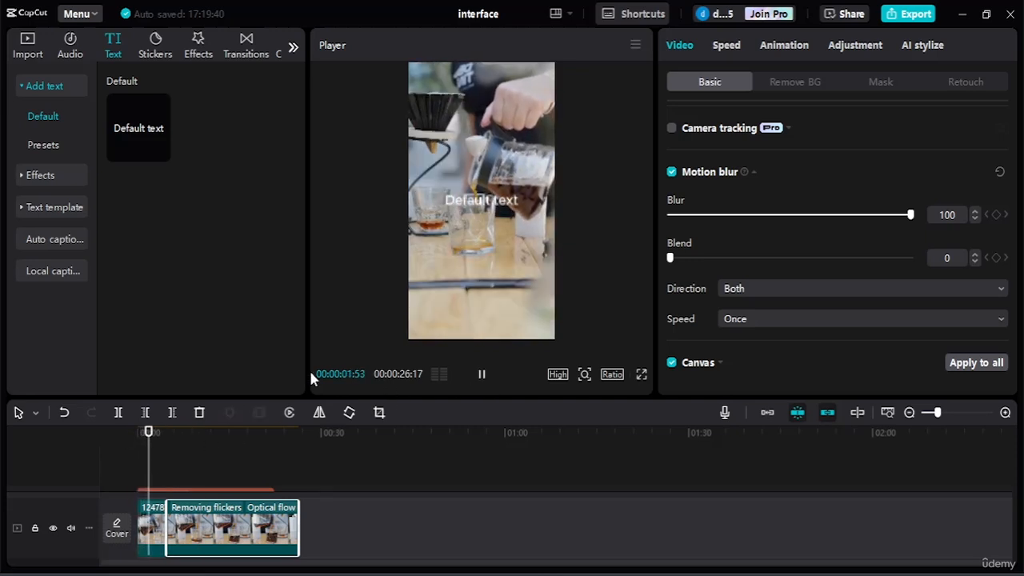
pyautogui.moveTo(149, 439); pyautogui.dragTo(88, 439)
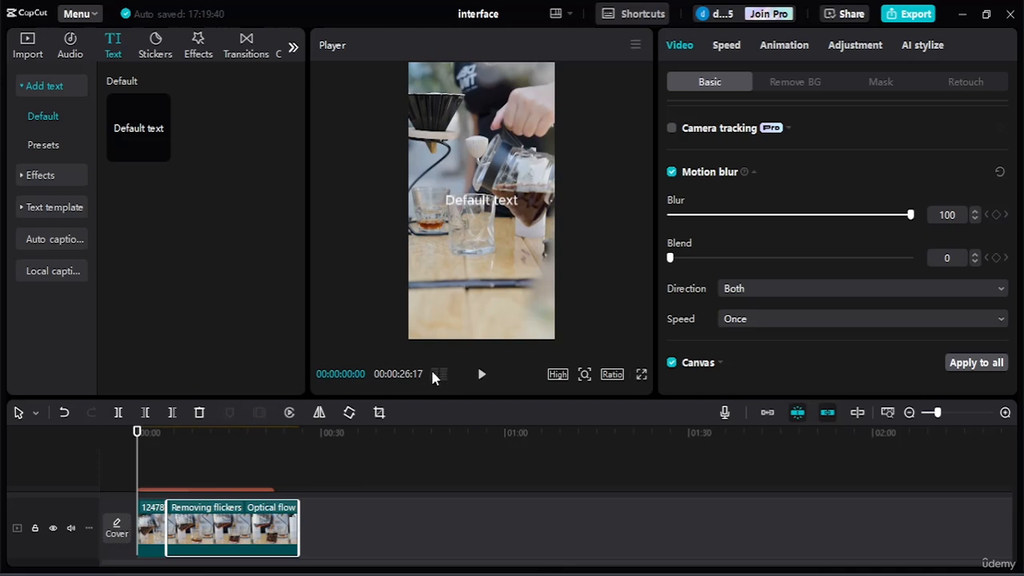
pyautogui.click(475, 382)
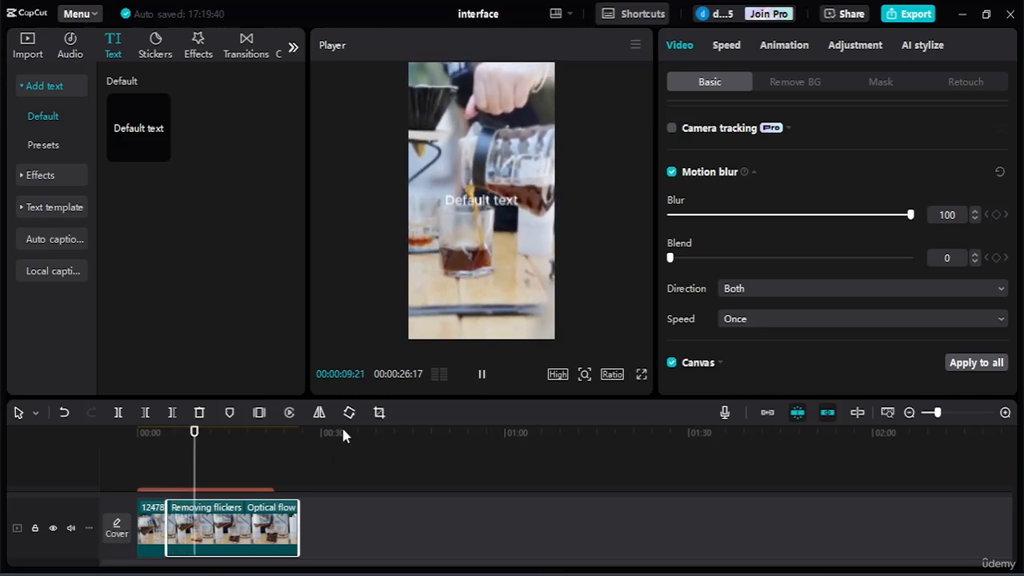
pyautogui.click(332, 462)
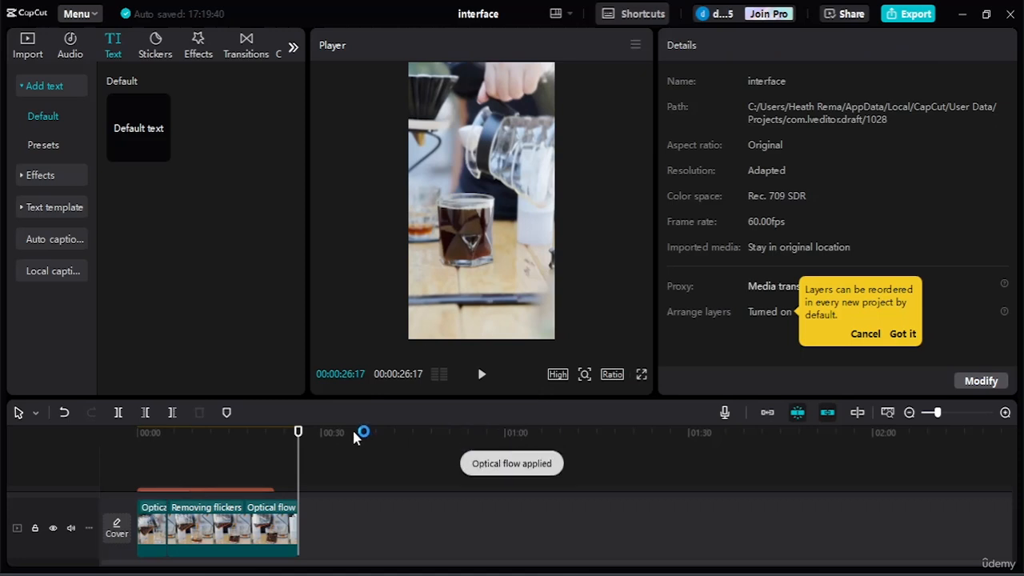
pyautogui.moveTo(298, 438); pyautogui.dragTo(137, 453)
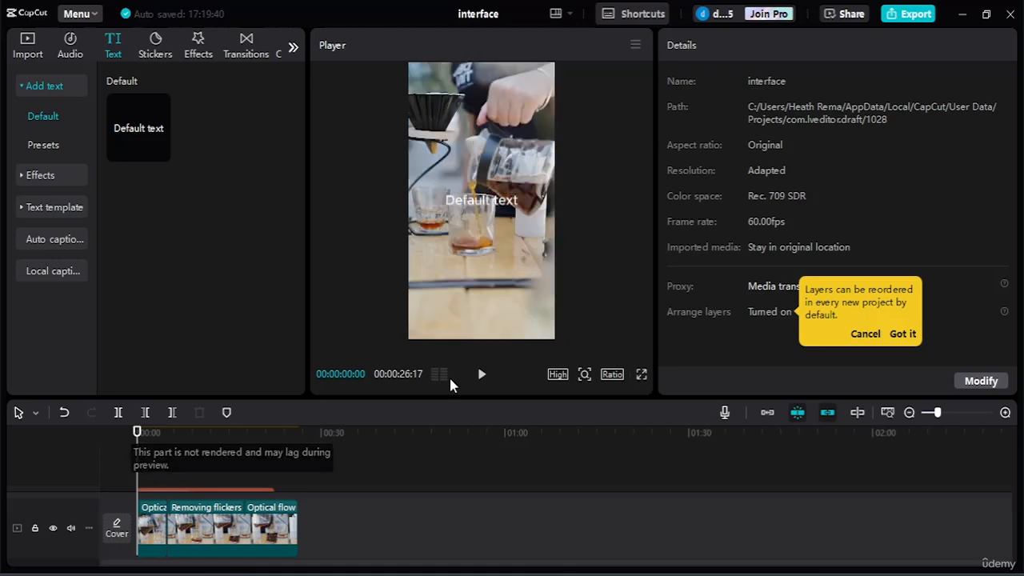
pyautogui.click(859, 336)
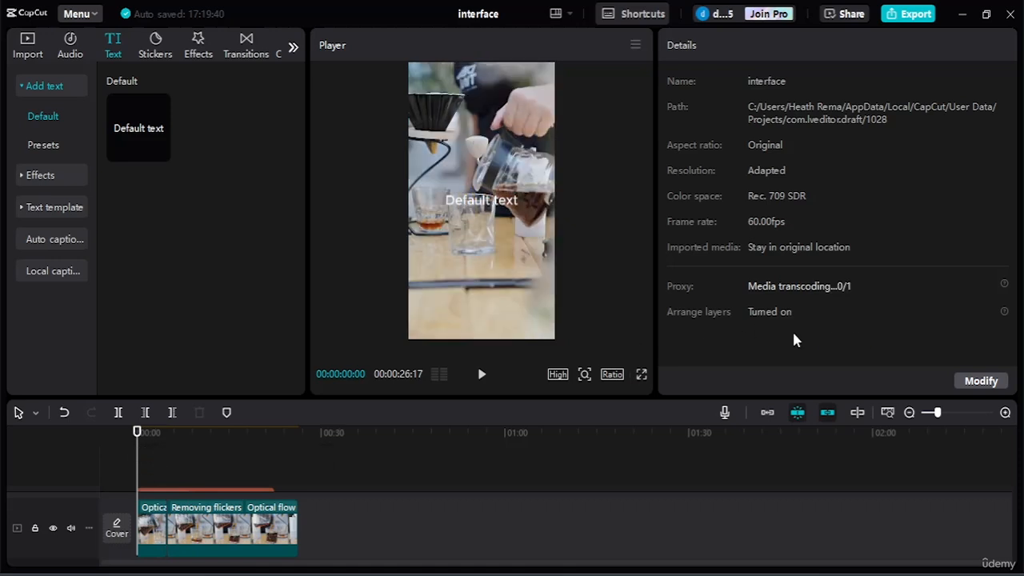
pyautogui.click(482, 375)
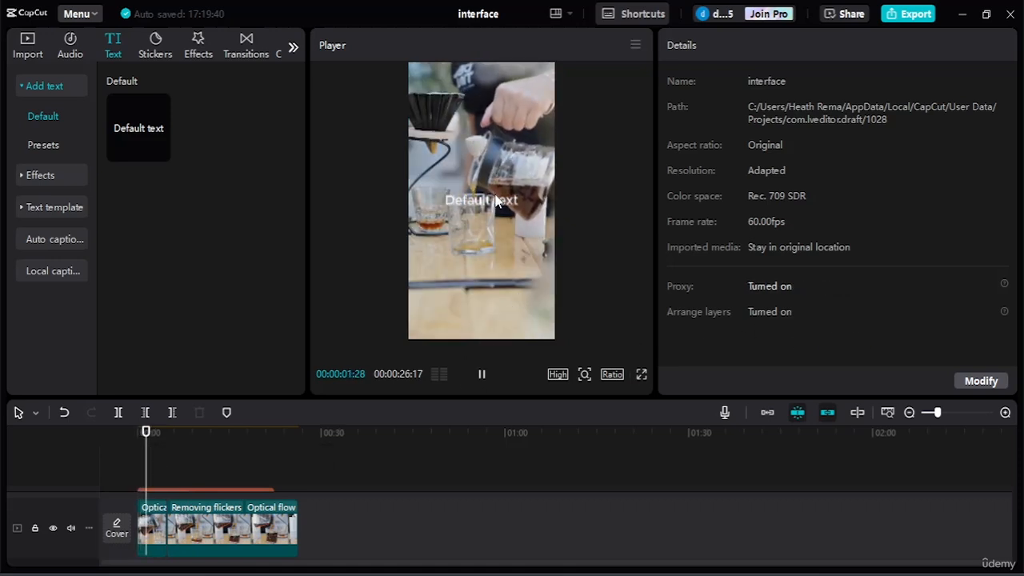
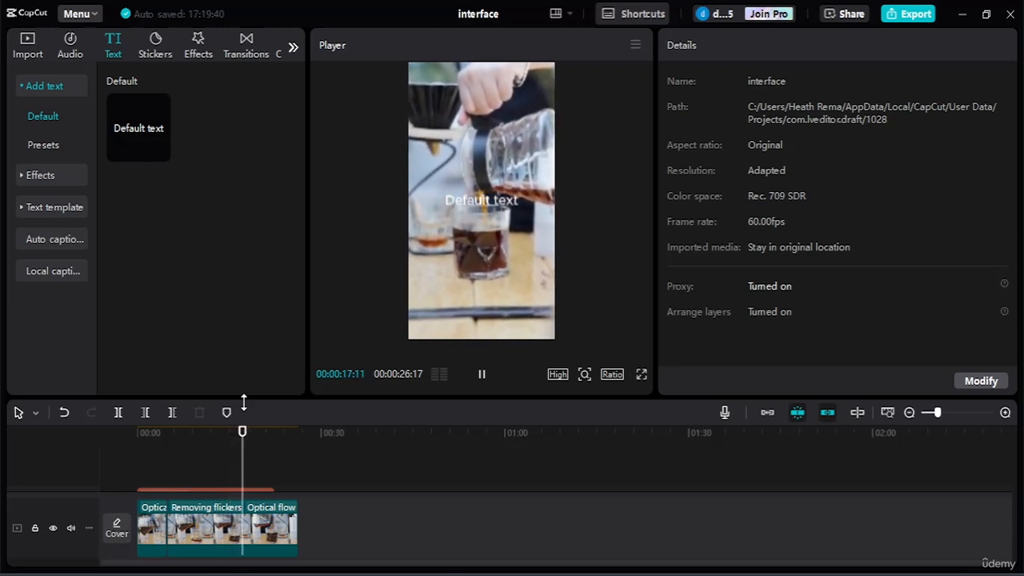
pyautogui.click(483, 375)
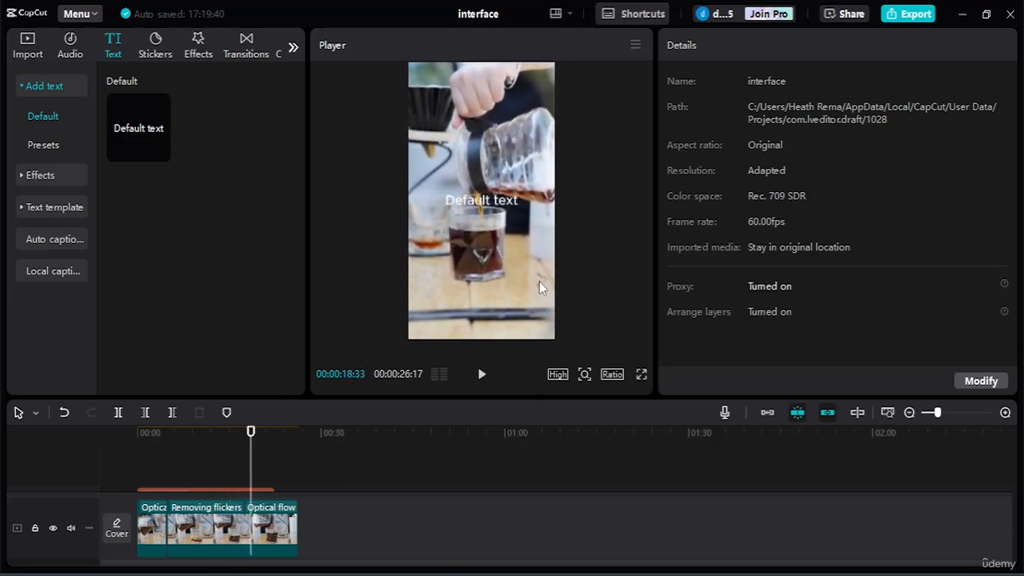
# Turn off Motion blur for the second video clip
pyautogui.click(267, 520)
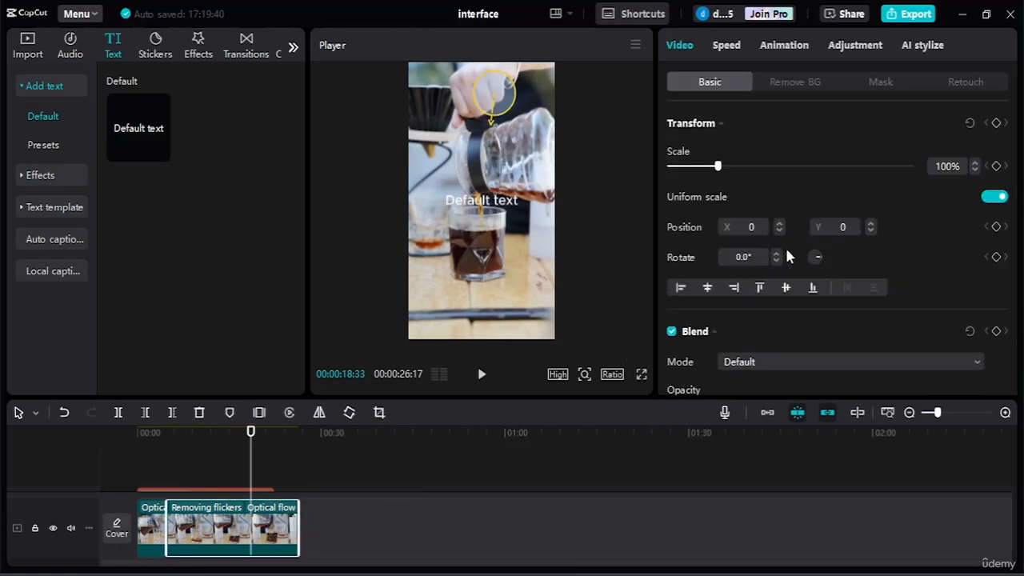
pyautogui.scroll(-12, 817, 240)
pyautogui.scroll(-8, 818, 256)
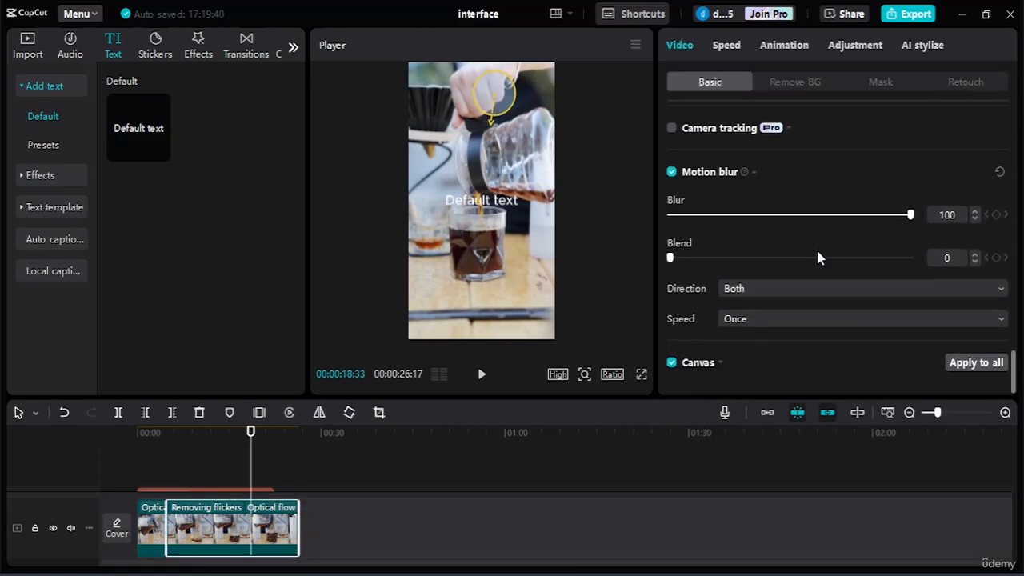
pyautogui.scroll(7, 818, 256)
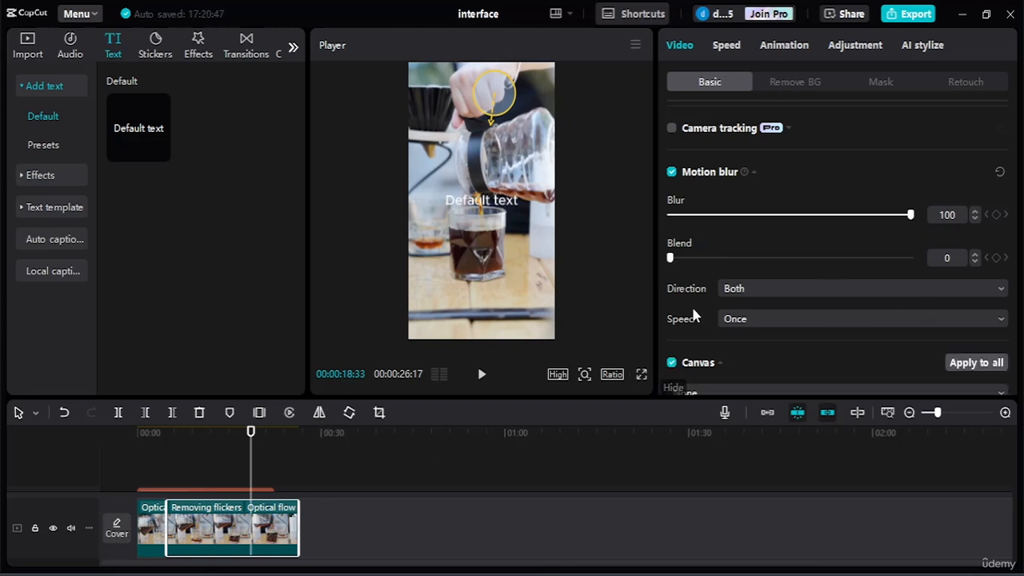
pyautogui.scroll(2, 693, 311)
pyautogui.click(672, 295)
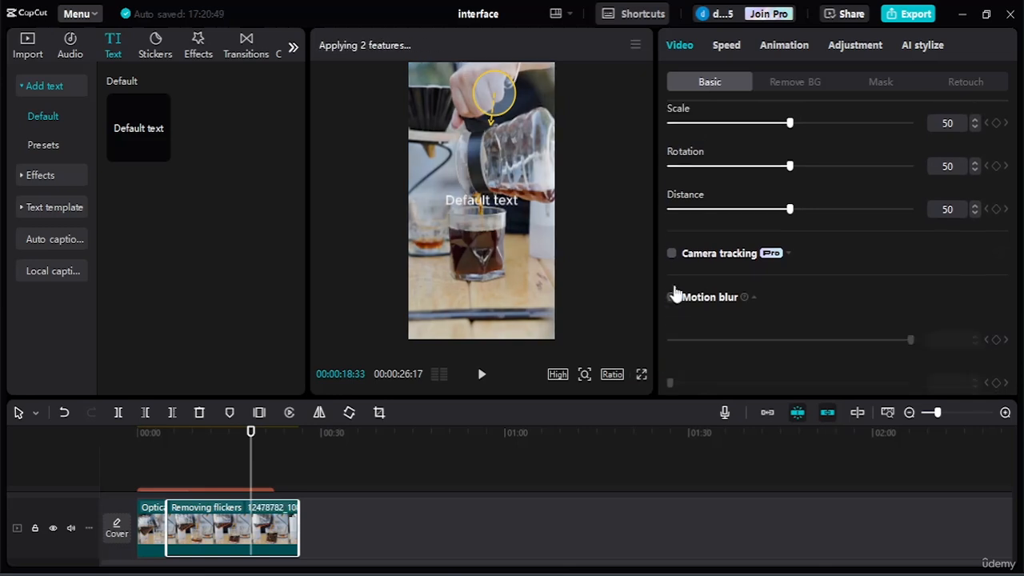
# Turn off AI movement and Remove flickers for the second clip
pyautogui.scroll(-3, 676, 292)
pyautogui.scroll(6, 694, 317)
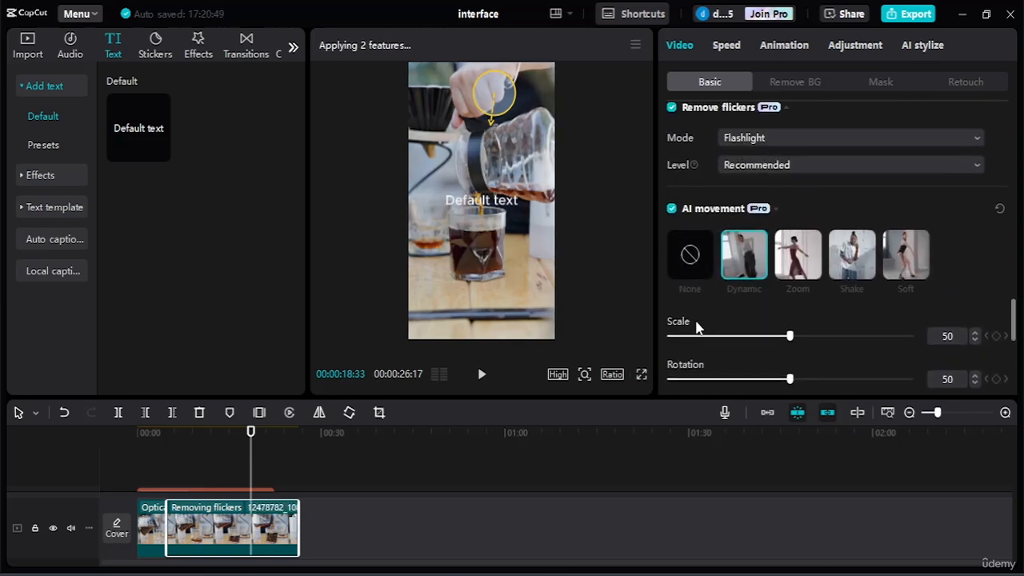
pyautogui.click(671, 221)
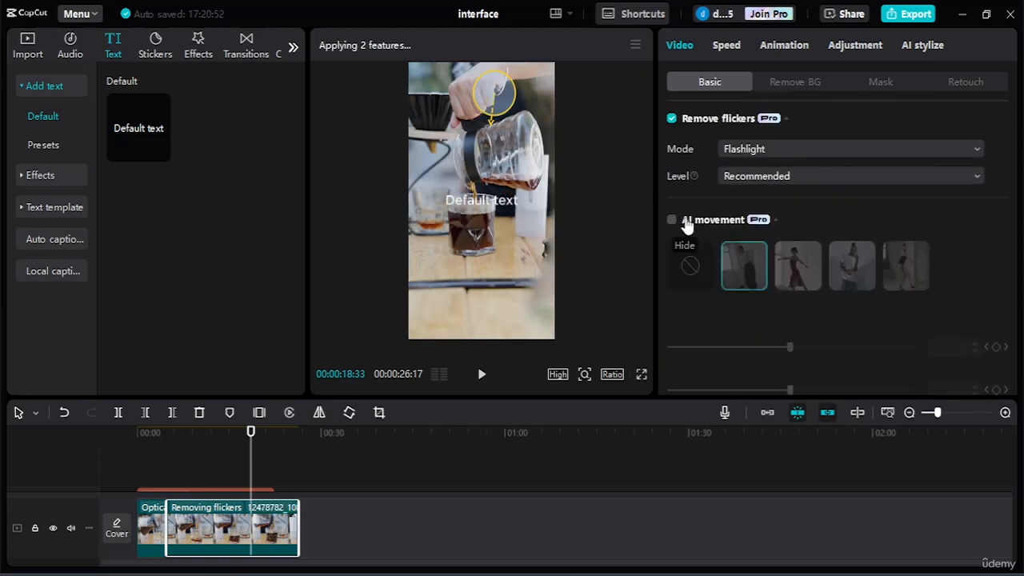
pyautogui.scroll(3, 727, 229)
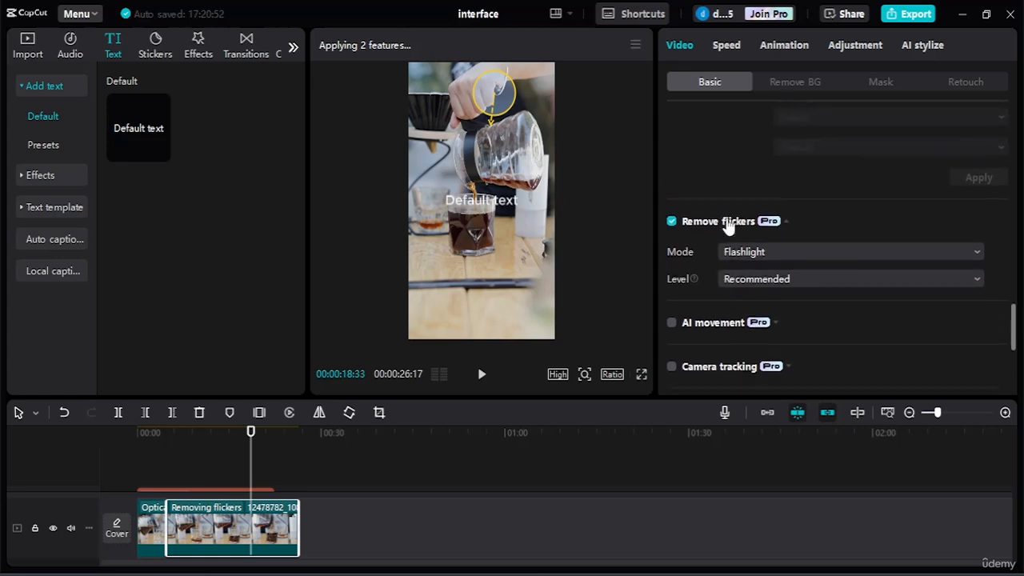
pyautogui.click(672, 234)
pyautogui.scroll(3, 700, 315)
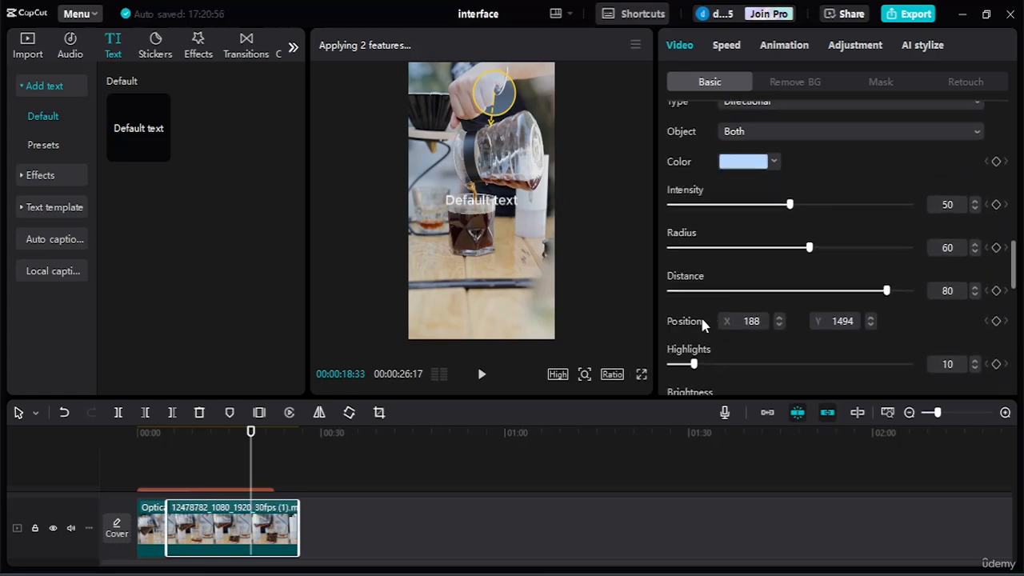
# Turn off Relight and Optical flow for the second clip
pyautogui.scroll(-3, 703, 319)
pyautogui.scroll(5, 704, 320)
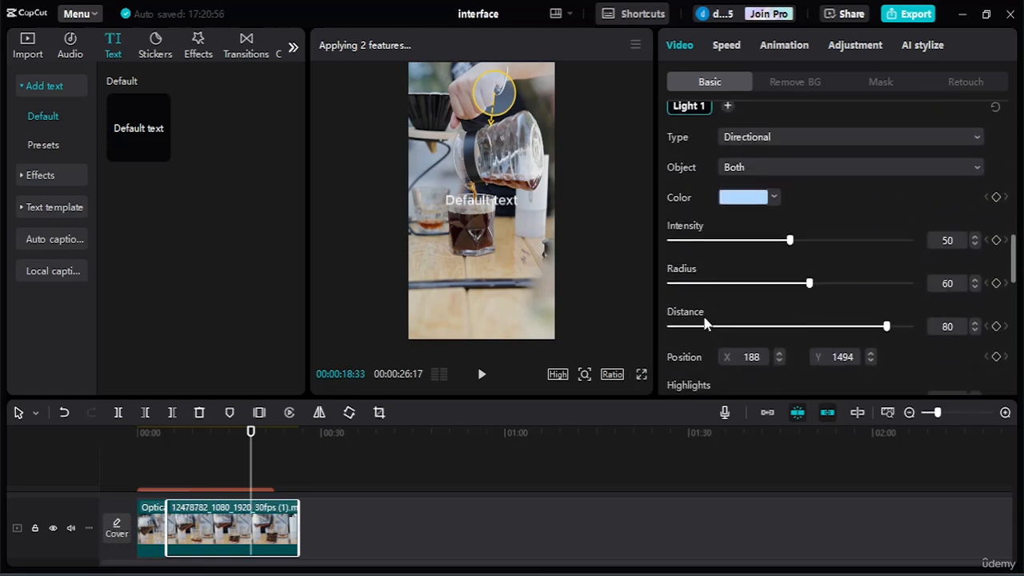
pyautogui.scroll(-2, 704, 319)
pyautogui.click(704, 328)
pyautogui.scroll(4, 705, 332)
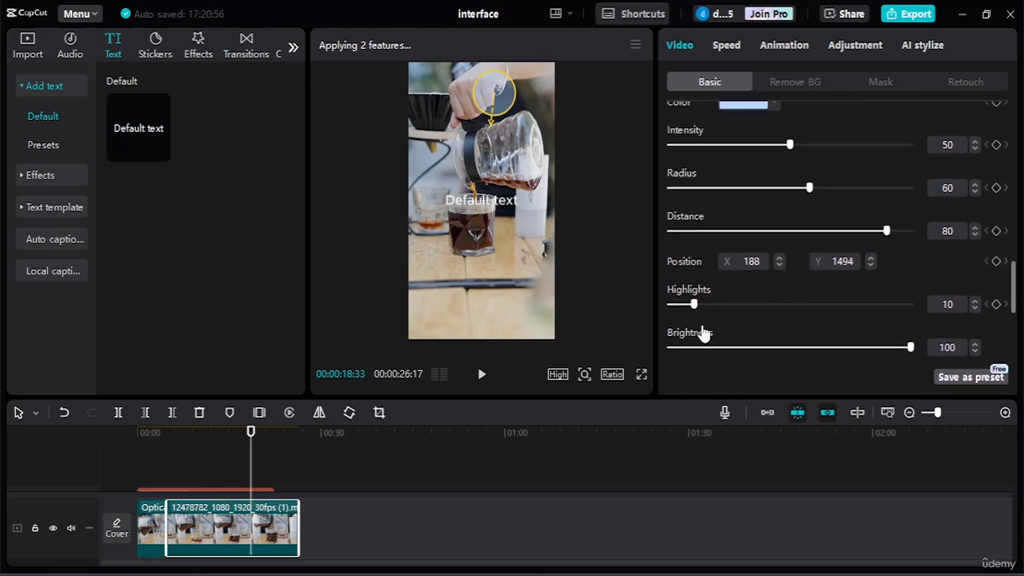
pyautogui.scroll(5, 703, 240)
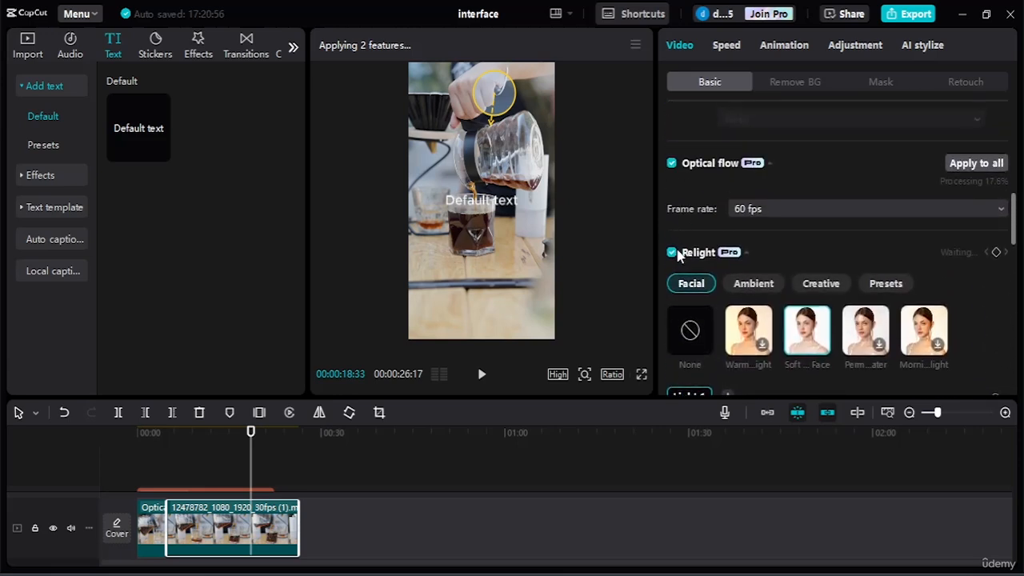
pyautogui.click(673, 254)
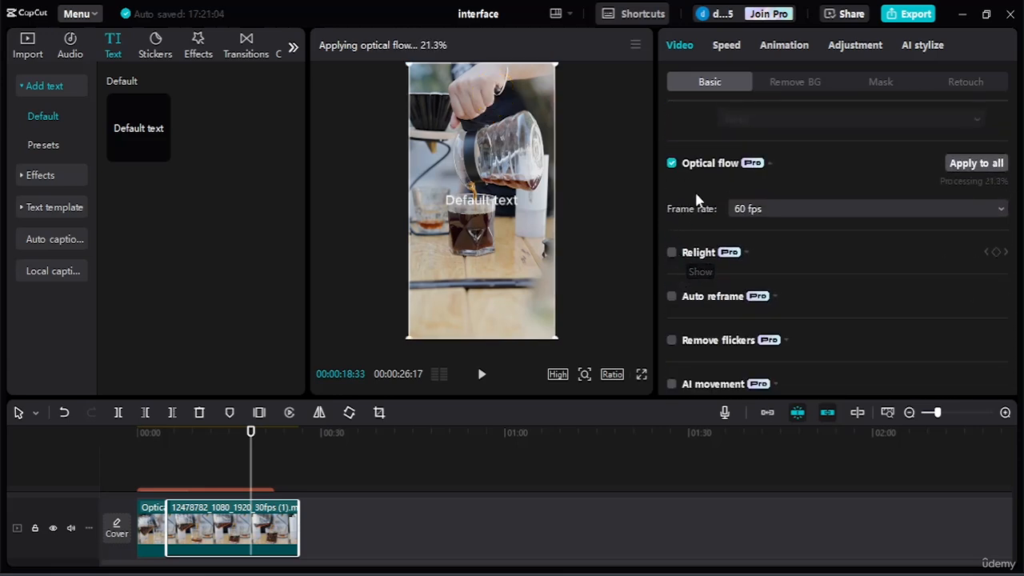
pyautogui.click(673, 164)
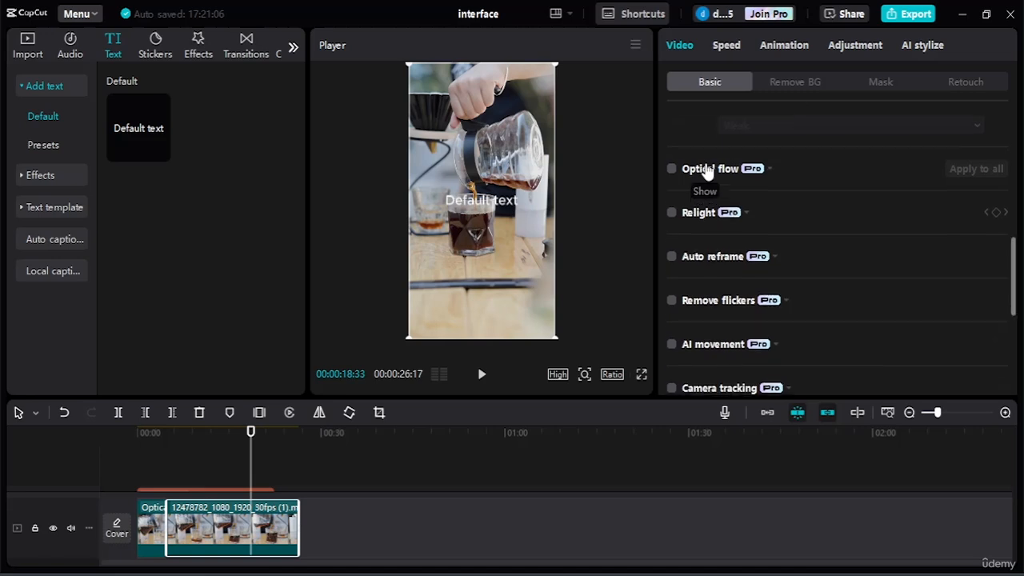
# Toggle Custom removal on and off for the second clip, and remove its background with Auto removal
pyautogui.scroll(3, 708, 171)
pyautogui.scroll(5, 709, 200)
pyautogui.scroll(-2, 705, 331)
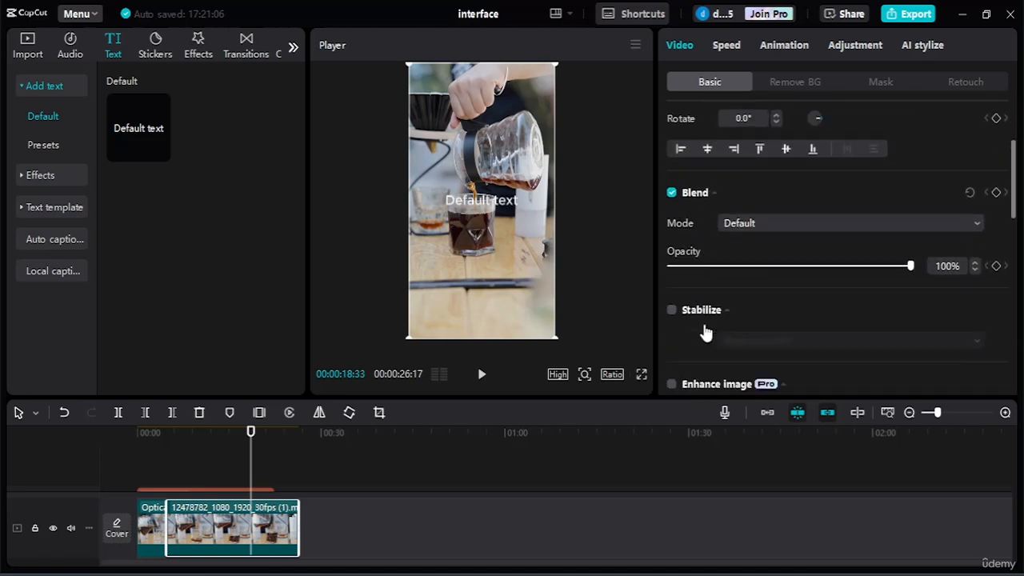
pyautogui.scroll(1, 705, 332)
pyautogui.scroll(2, 706, 332)
pyautogui.click(792, 83)
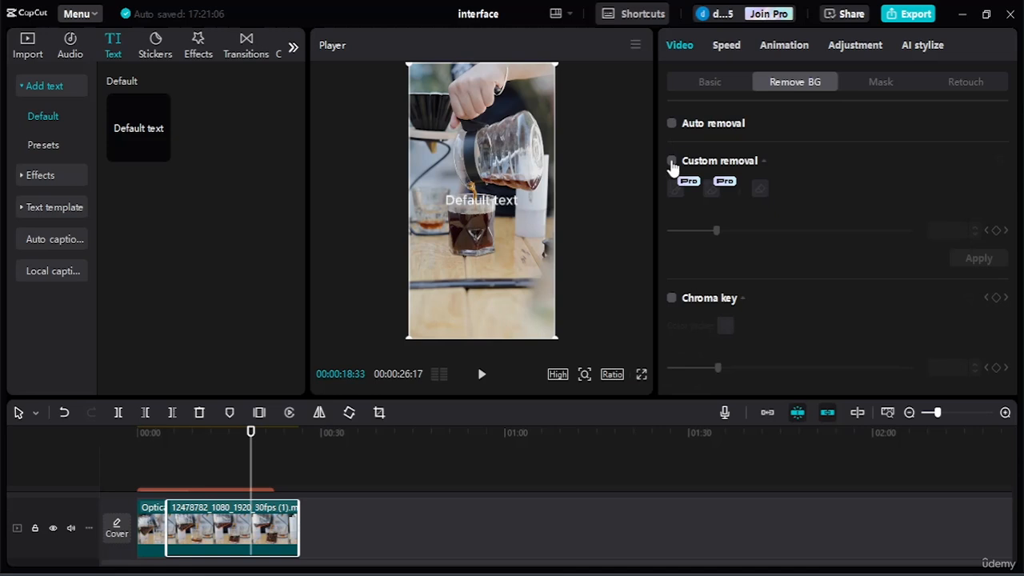
pyautogui.click(672, 161)
pyautogui.click(673, 162)
pyautogui.click(672, 124)
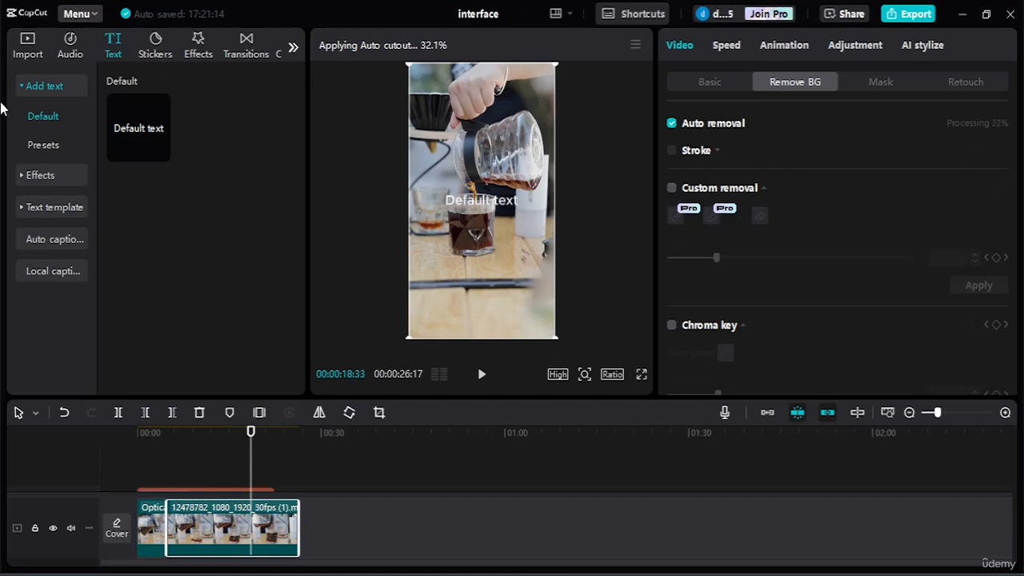
# Add the imported pexels photo at the end of the main track and check the second clip's background removal
pyautogui.click(21, 54)
pyautogui.moveTo(151, 272); pyautogui.dragTo(306, 529)
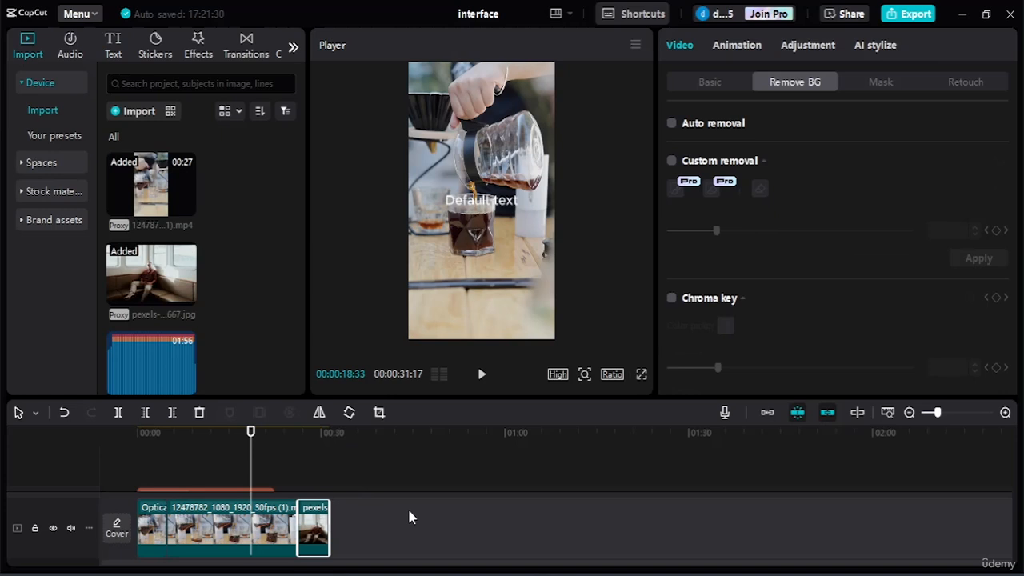
pyautogui.click(262, 530)
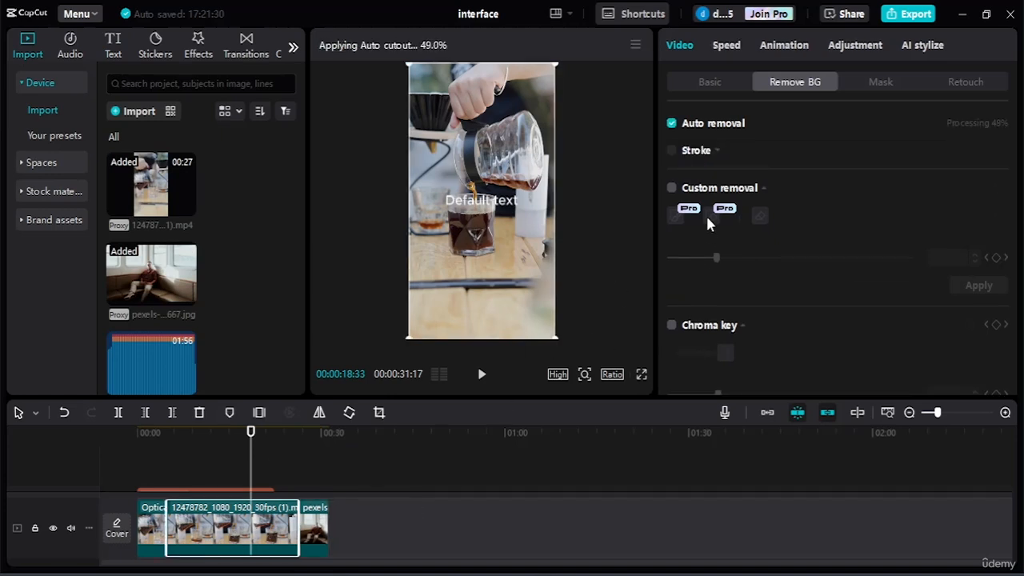
pyautogui.click(319, 536)
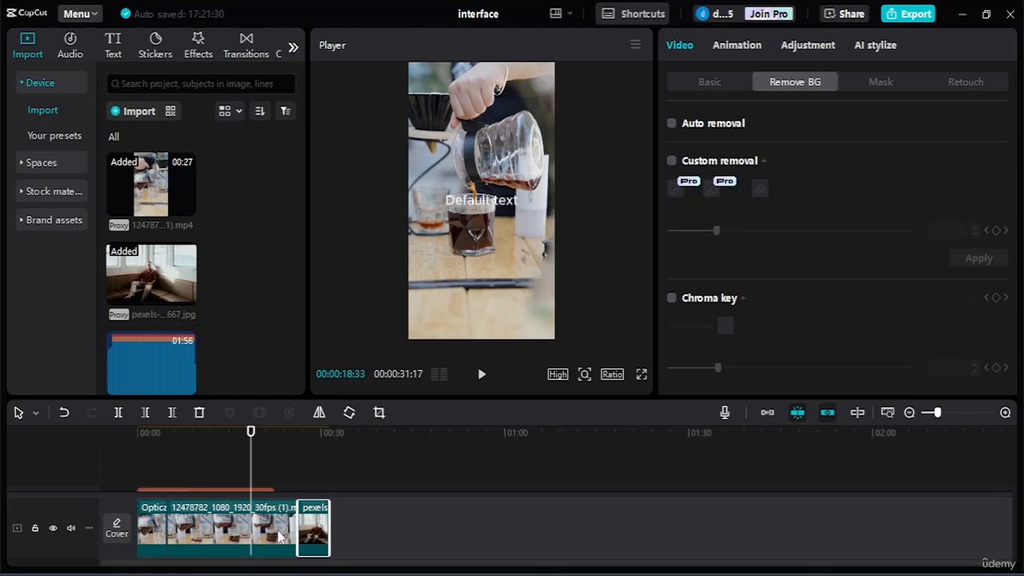
pyautogui.click(280, 538)
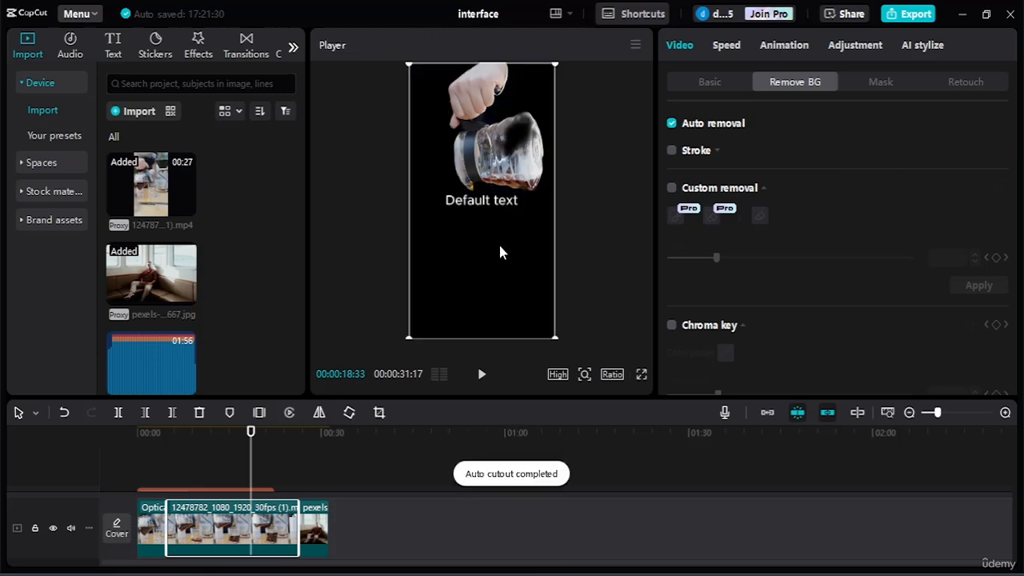
# Remove the photo's background with Auto removal, and enlarge and reposition the seated man's cutout in the frame
pyautogui.moveTo(253, 452); pyautogui.dragTo(316, 450)
pyautogui.click(319, 534)
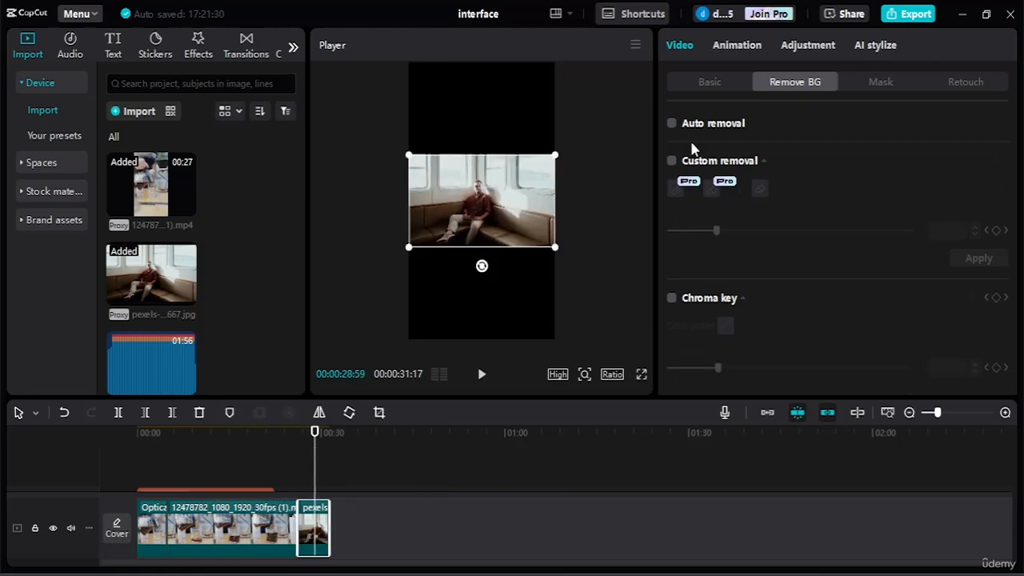
pyautogui.click(672, 124)
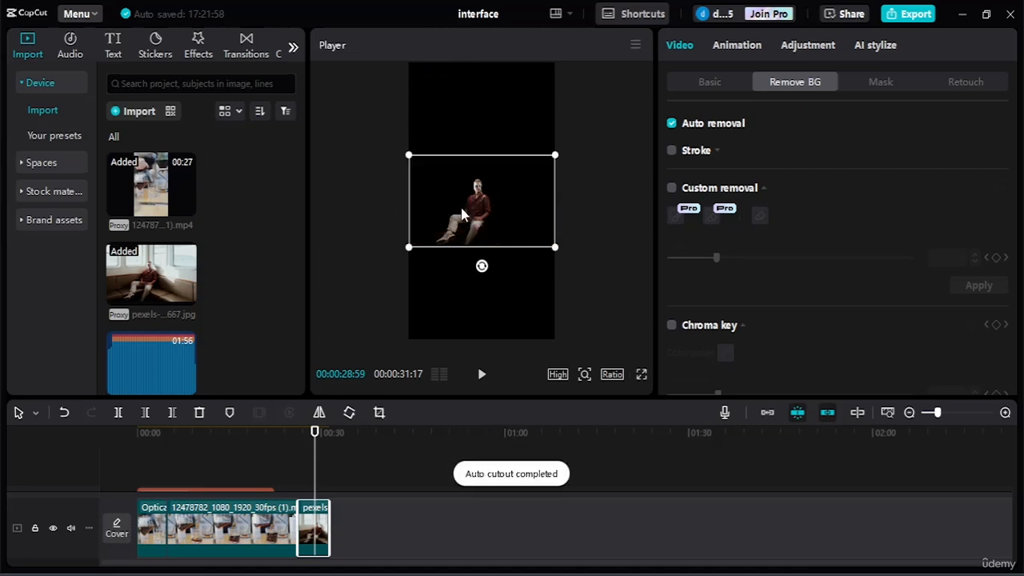
pyautogui.moveTo(408, 160); pyautogui.dragTo(290, 80)
pyautogui.moveTo(472, 194); pyautogui.dragTo(491, 187)
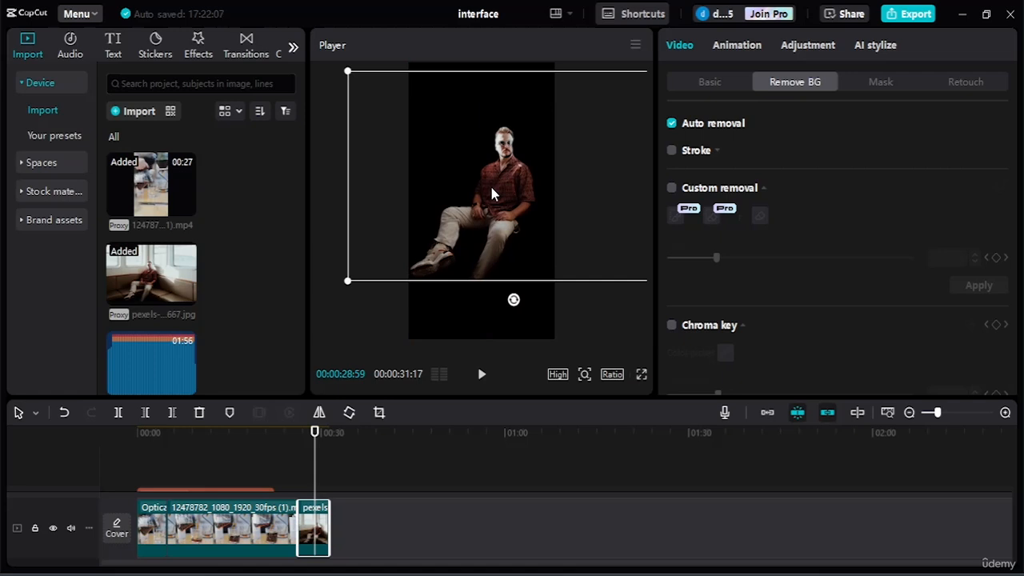
# Delete the photo from the timeline, and undo the deletion and the cutout's repositioning
pyautogui.press('Delete')
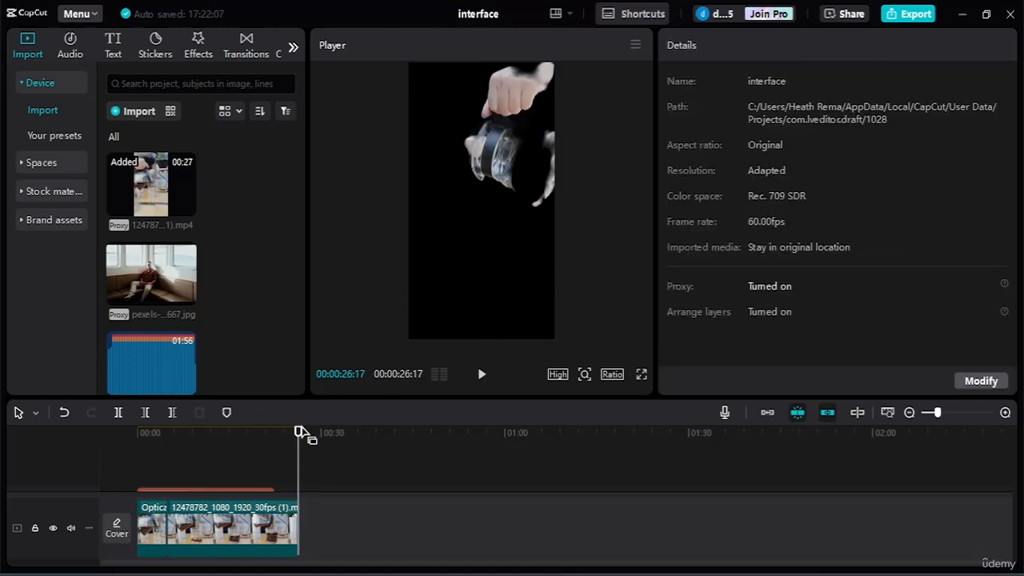
pyautogui.hotkey('ctrl', 'z')
pyautogui.hotkey('ctrl', 'z')
pyautogui.hotkey('ctrl', 'z')
pyautogui.hotkey('ctrl', 'z')
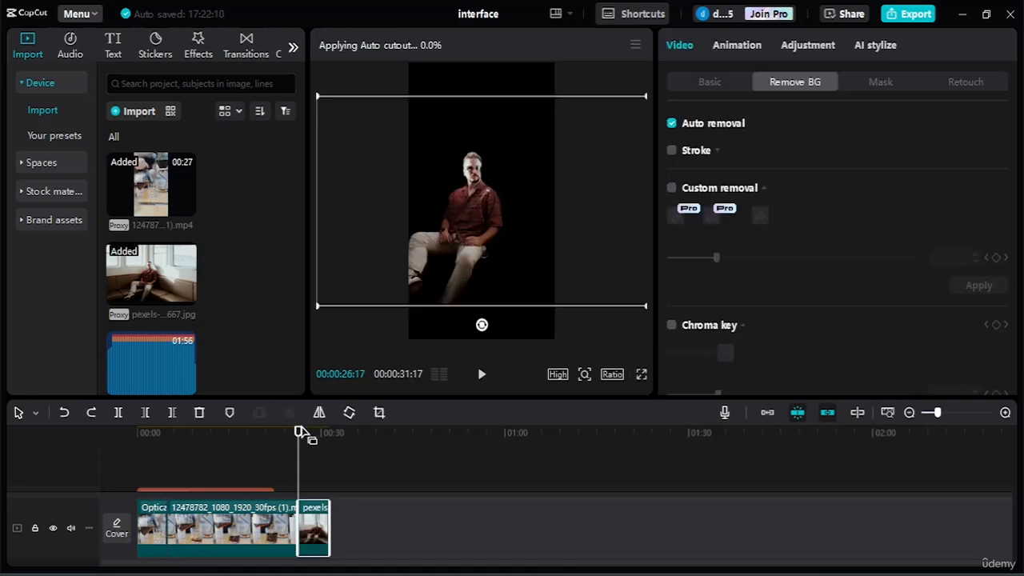
# Undo adding the photo to the main track, and toggle Chroma key on and off for the second clip
pyautogui.hotkey('ctrl', 'z')
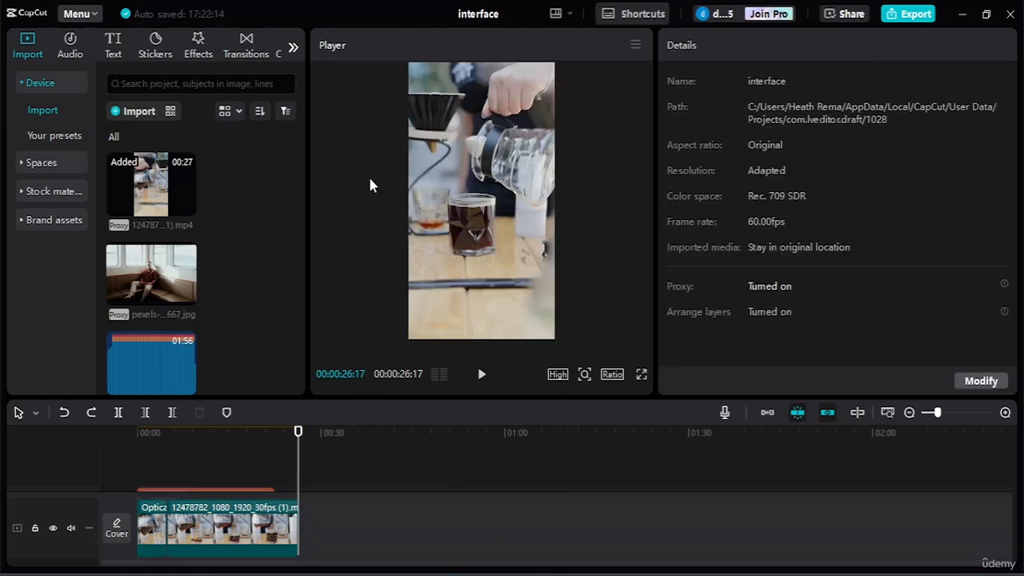
pyautogui.click(287, 532)
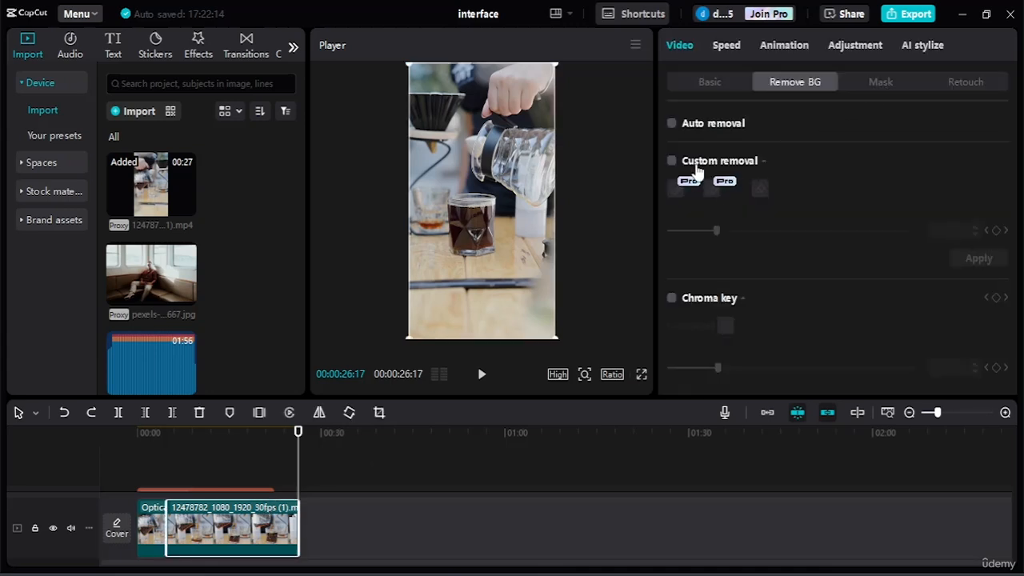
pyautogui.scroll(-2, 704, 184)
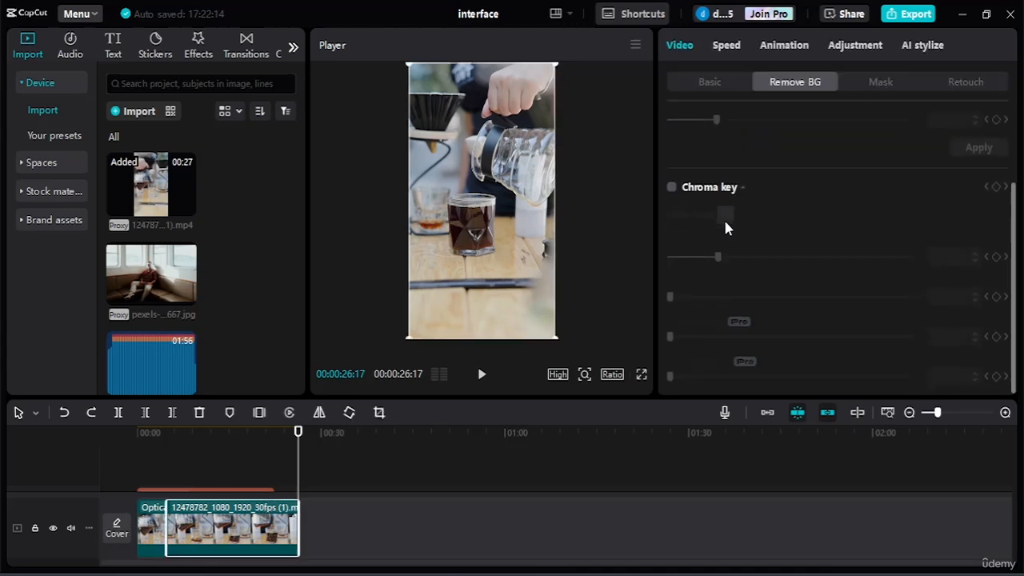
pyautogui.click(671, 190)
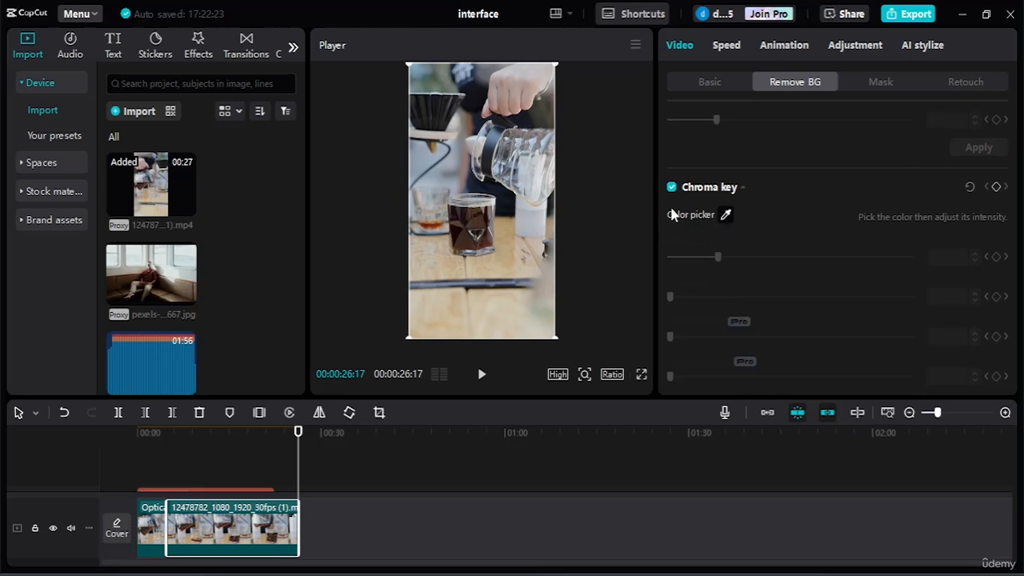
pyautogui.click(673, 189)
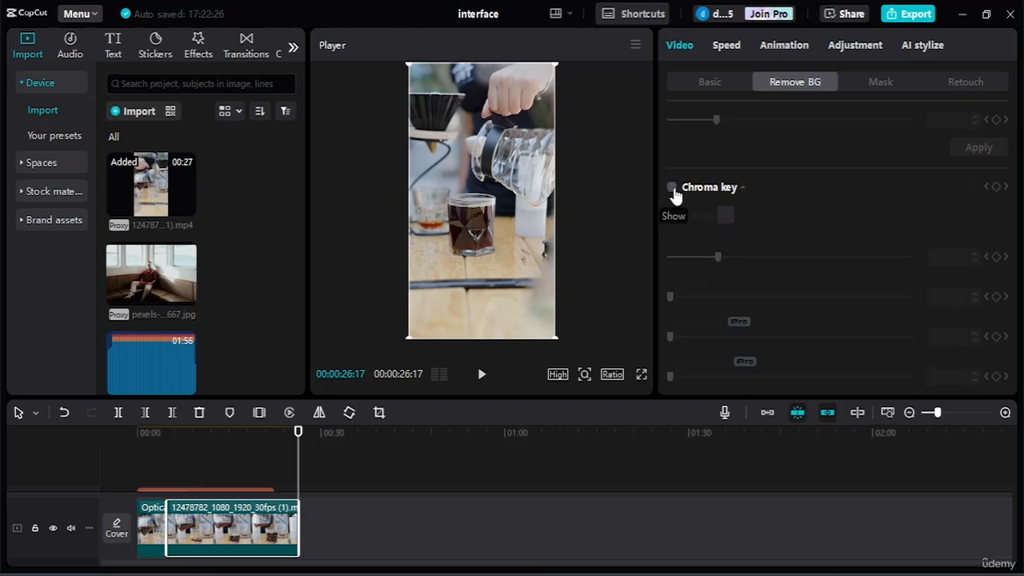
# Apply a Horizontal mask to the second clip, with its feather at 100 and its position at X 244, Y -66
pyautogui.click(862, 89)
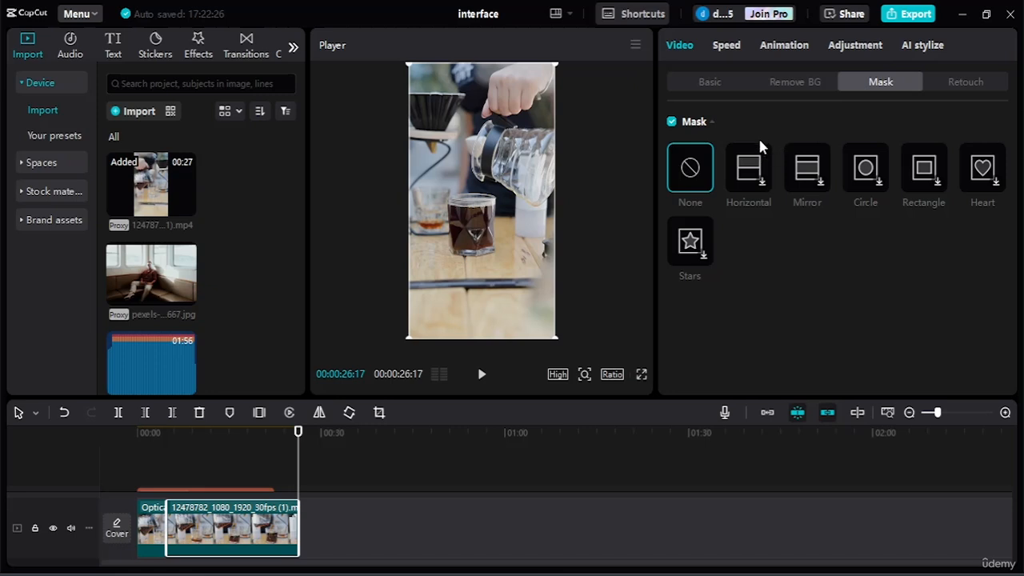
pyautogui.click(760, 185)
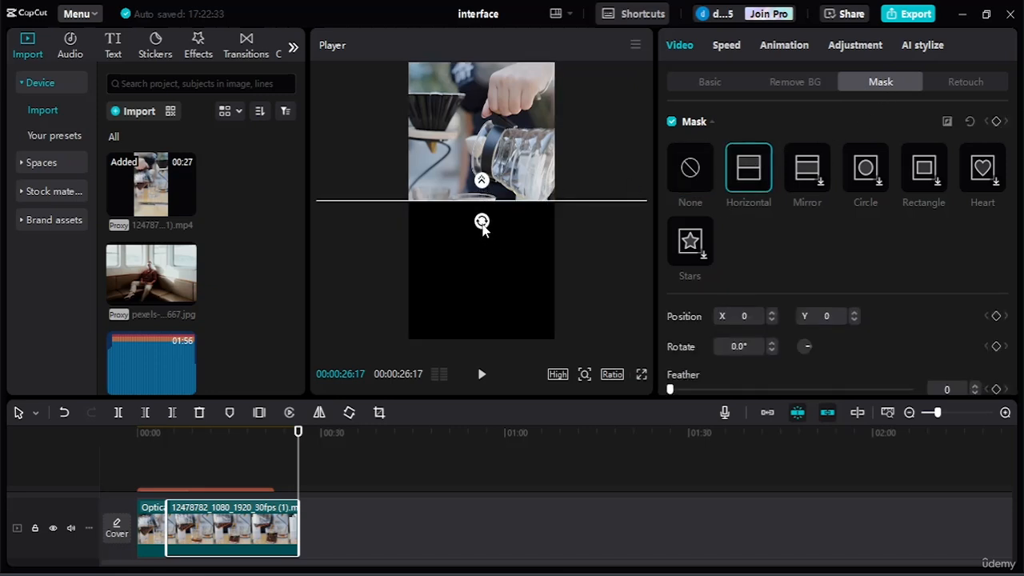
pyautogui.moveTo(483, 182); pyautogui.dragTo(496, 109)
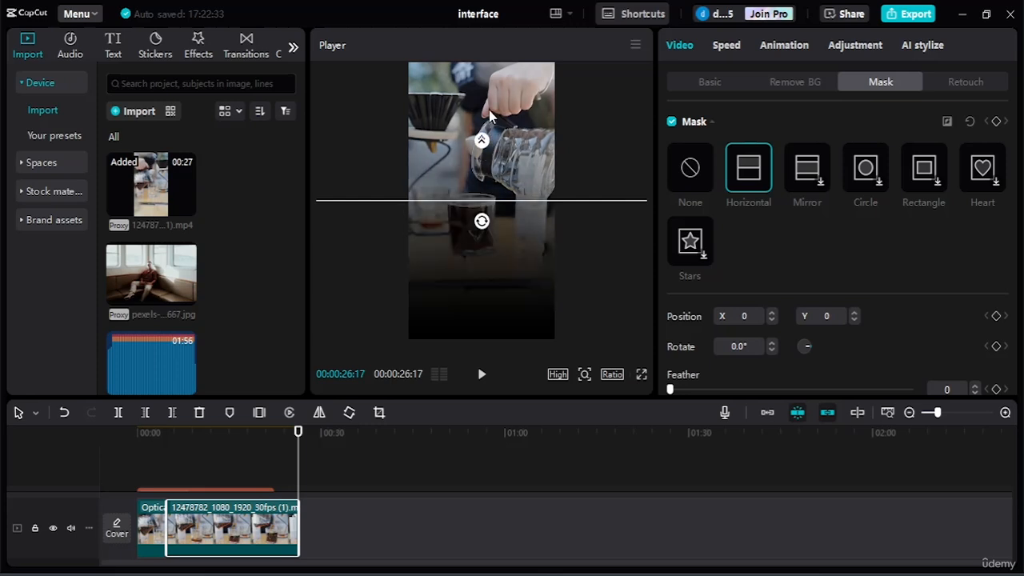
pyautogui.moveTo(495, 208); pyautogui.dragTo(522, 217)
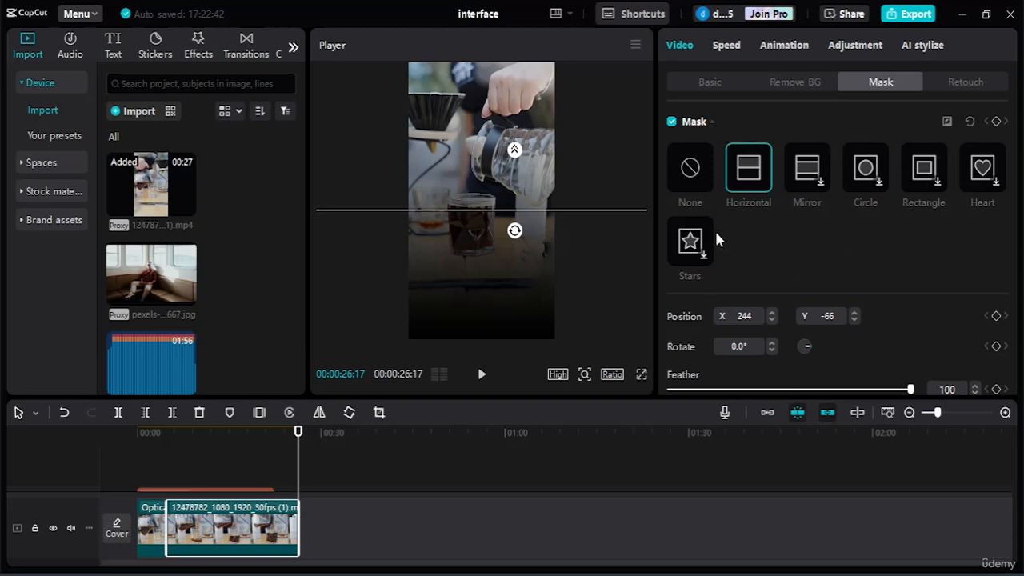
pyautogui.scroll(-1, 758, 224)
pyautogui.scroll(1, 891, 127)
# Check the second clip's Retouch options, and apply the Montage speed curve to the clip
pyautogui.click(952, 86)
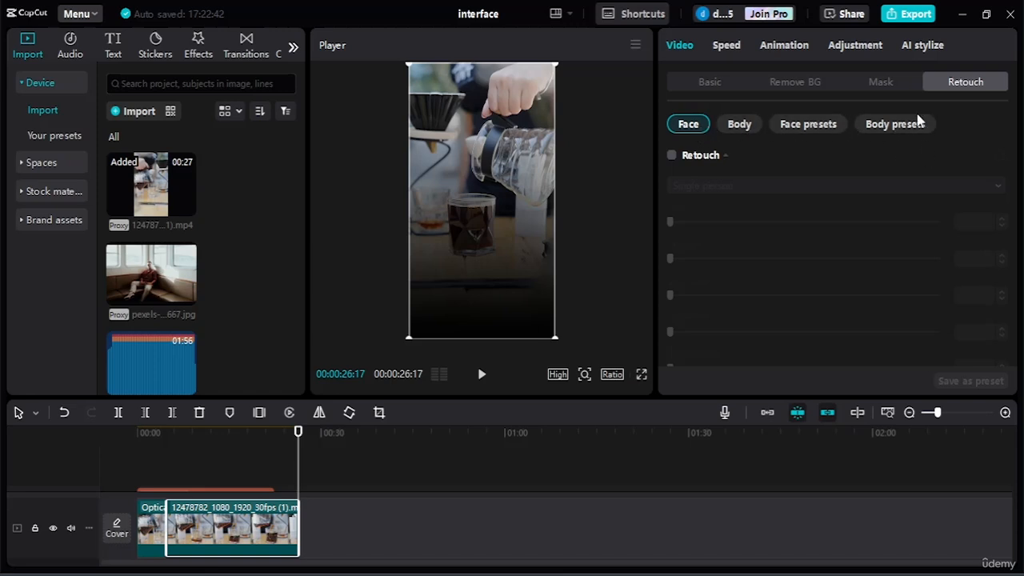
pyautogui.click(724, 46)
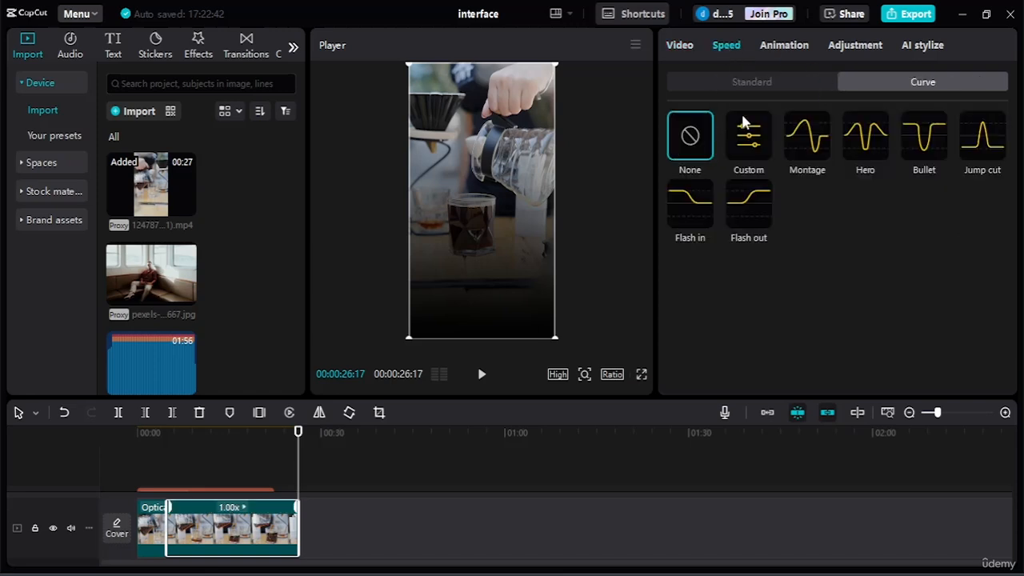
pyautogui.click(808, 137)
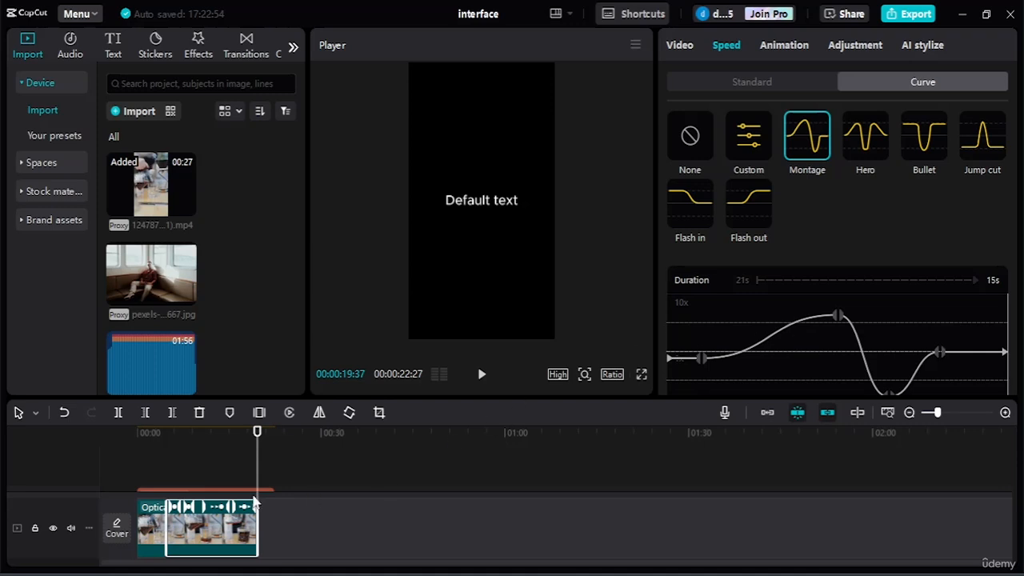
# Play back the second clip from its beginning to preview the Montage speed curve, and view the Standard speed settings
pyautogui.click(196, 433)
pyautogui.click(482, 374)
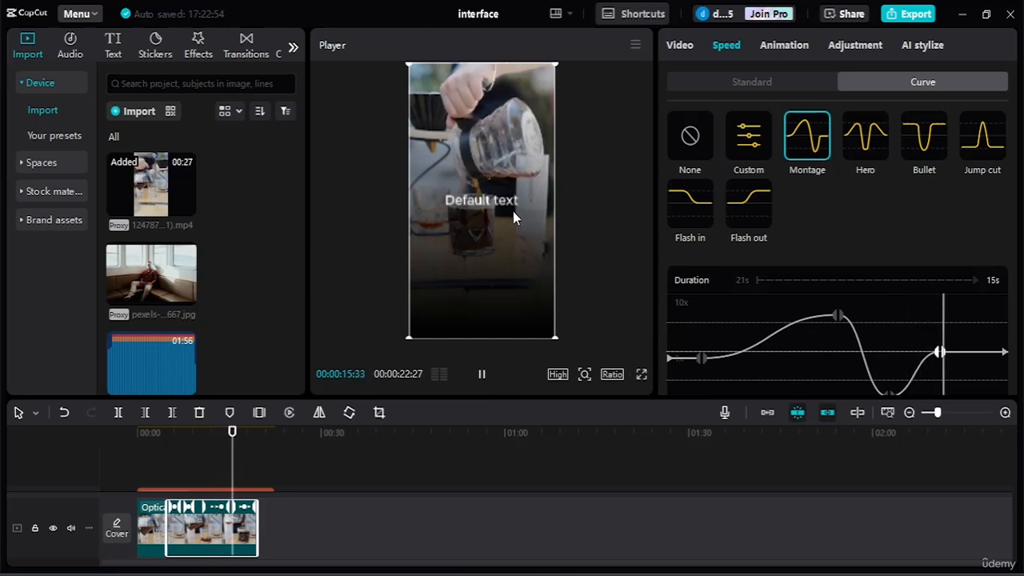
pyautogui.moveTo(969, 311); pyautogui.dragTo(633, 328)
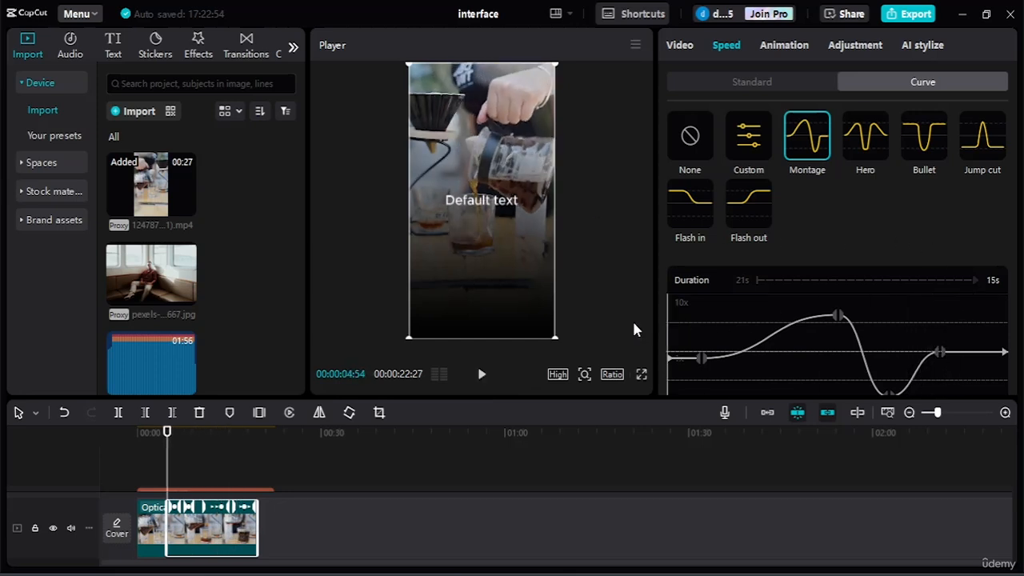
pyautogui.click(482, 374)
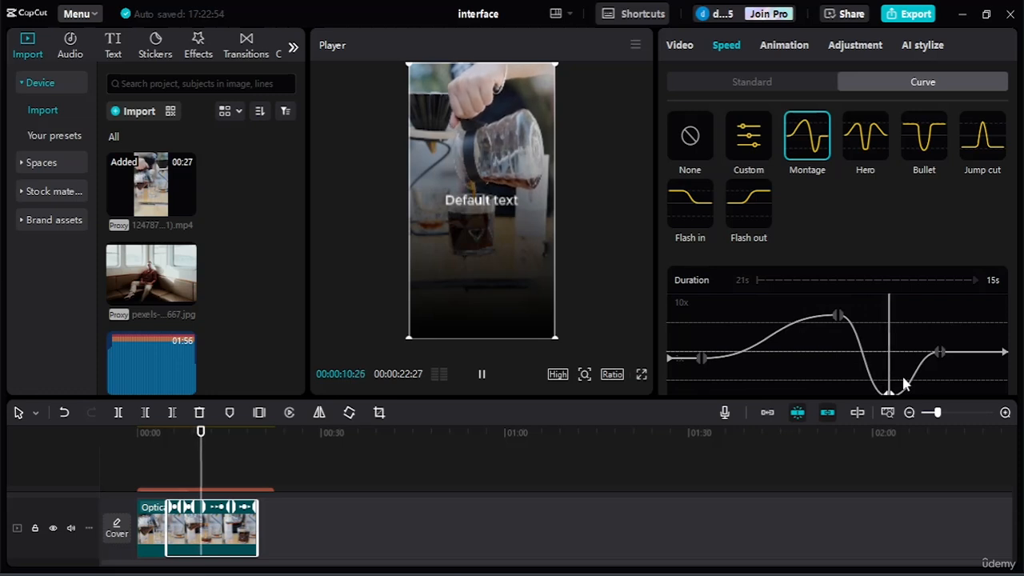
pyautogui.click(484, 374)
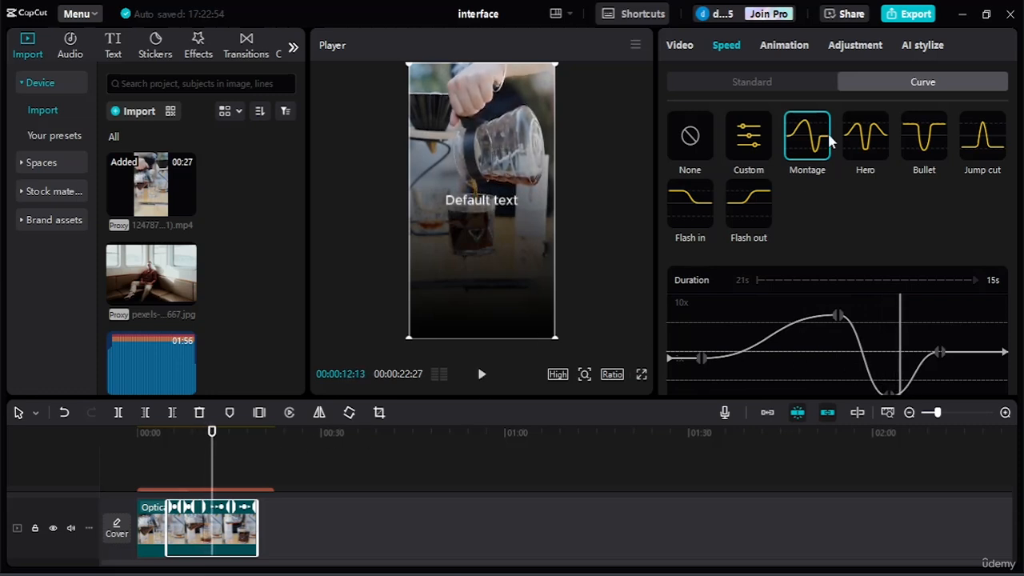
pyautogui.click(783, 84)
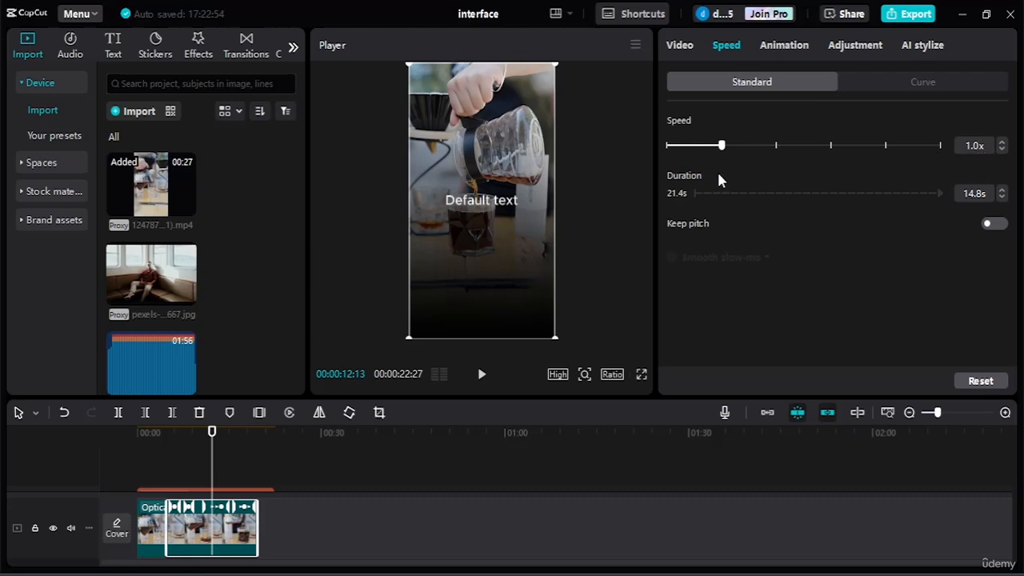
# Try the Unfold, Black Hole and Assemble In animations on the second clip, reset to None, and view the Out and Combo animations
pyautogui.click(789, 46)
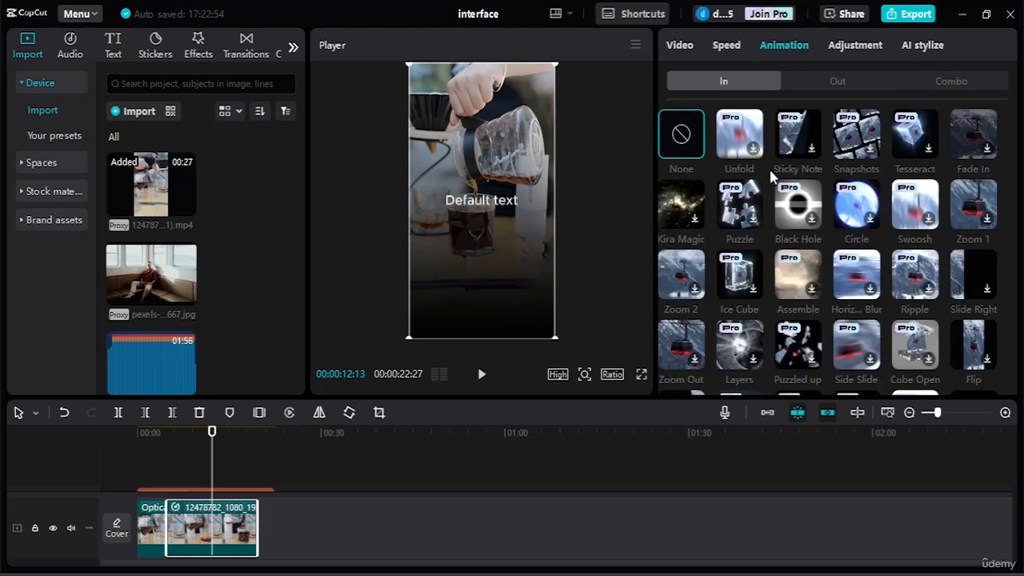
pyautogui.click(743, 140)
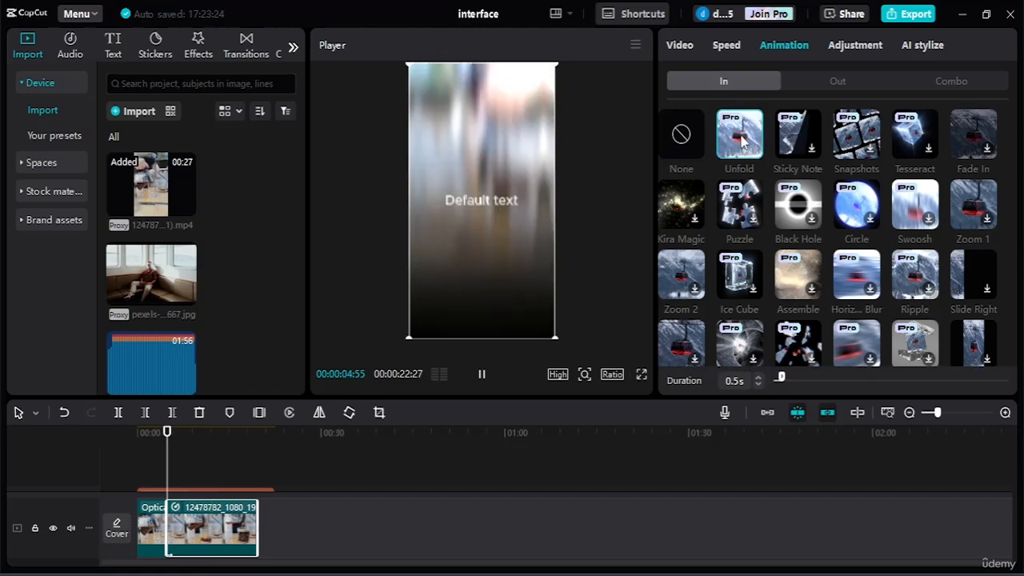
pyautogui.click(804, 210)
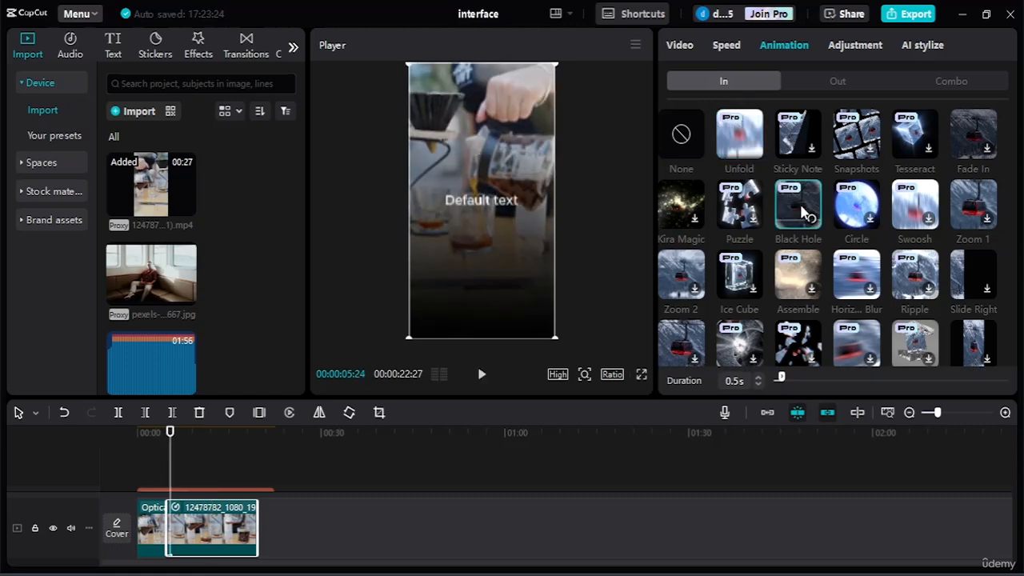
pyautogui.click(794, 272)
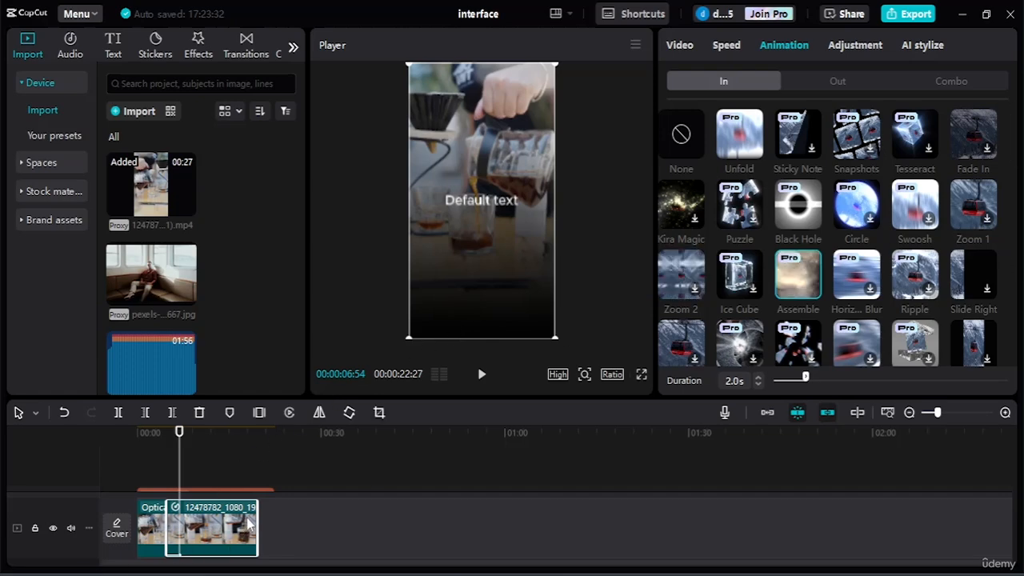
pyautogui.click(682, 139)
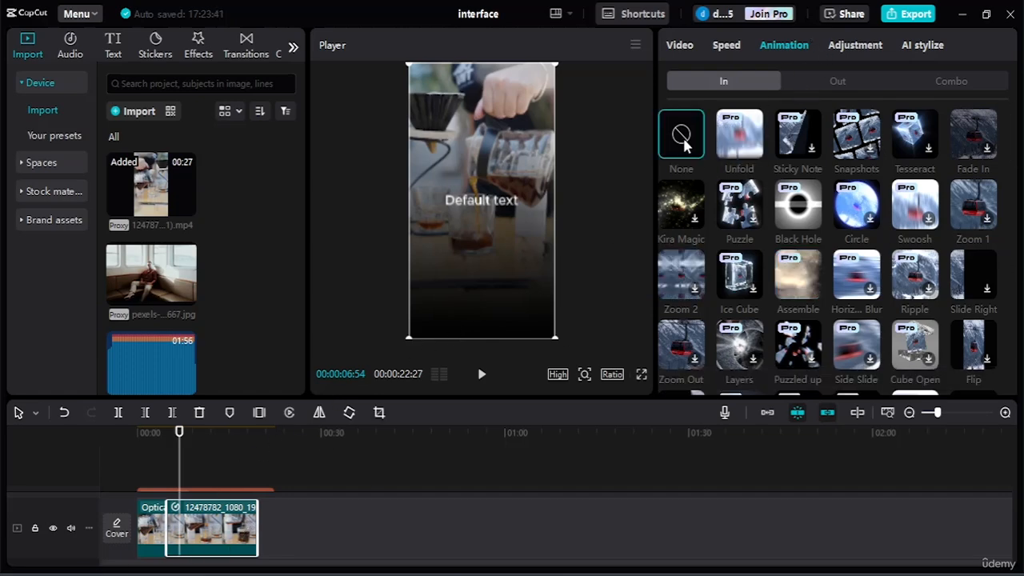
pyautogui.click(849, 79)
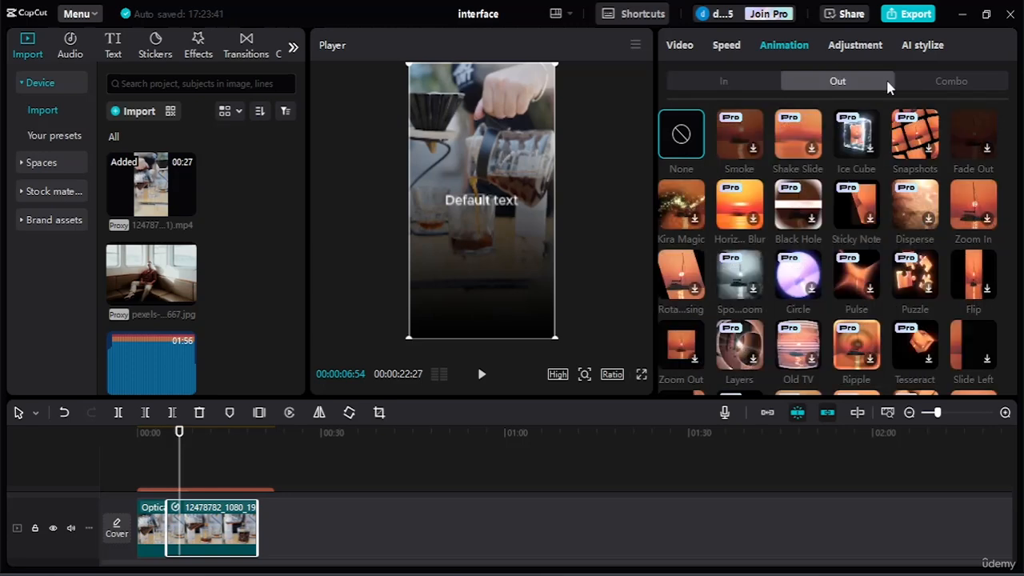
pyautogui.click(928, 82)
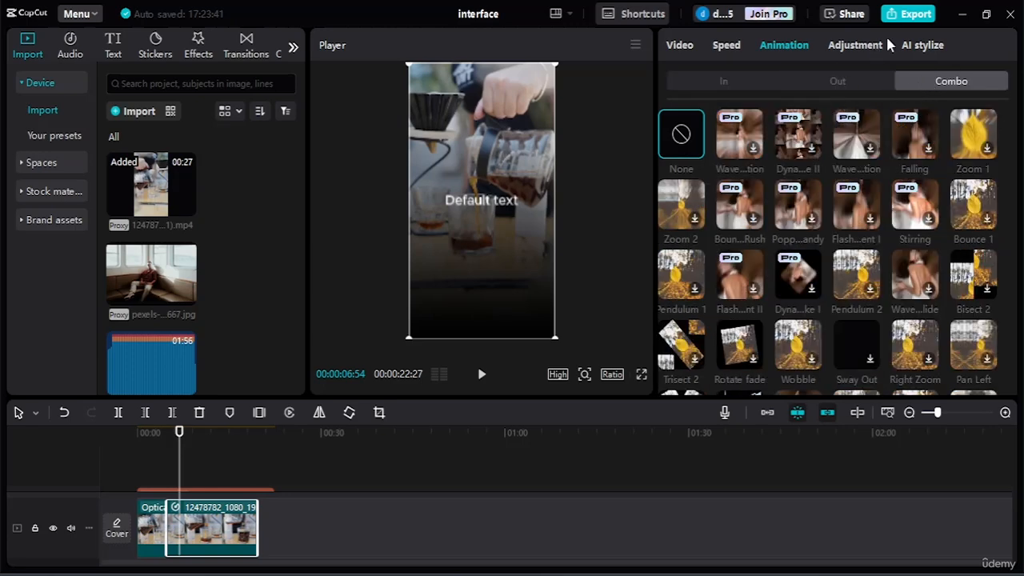
# Examine the second clip's adjustment options under Basic, HSL, Curves, Color wheel and Mask
pyautogui.click(855, 46)
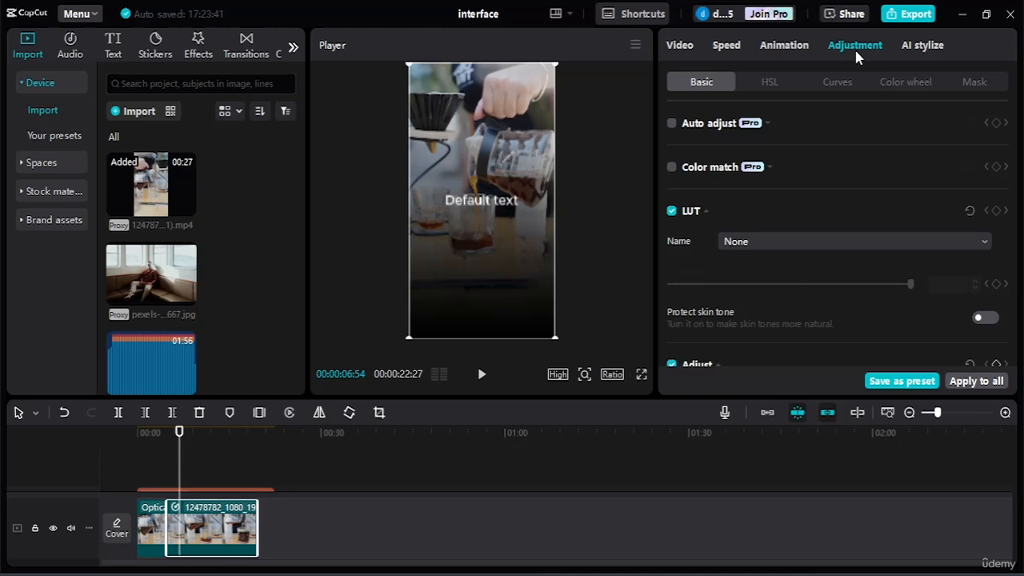
pyautogui.scroll(-8, 853, 206)
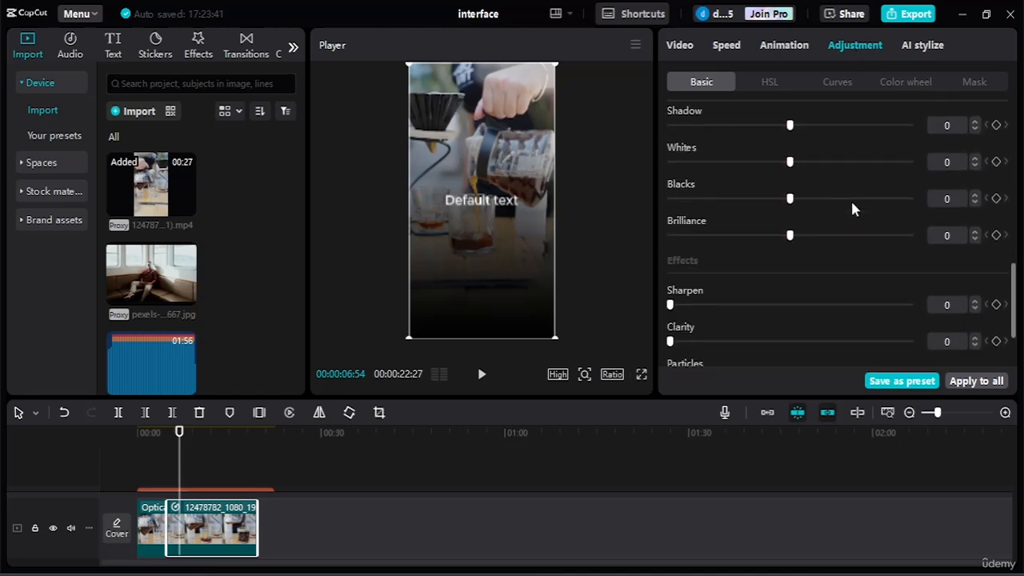
pyautogui.scroll(8, 853, 208)
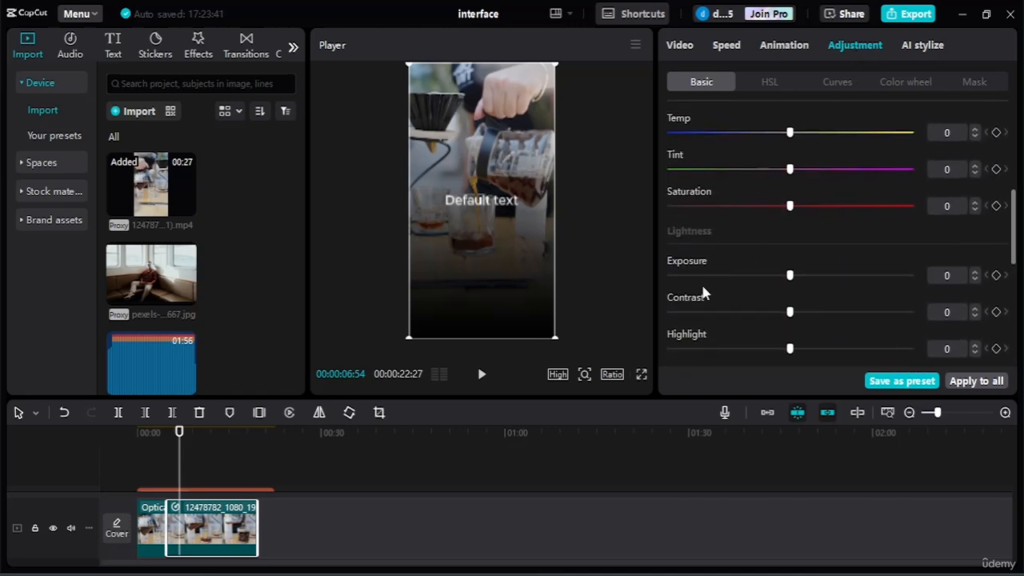
pyautogui.scroll(2, 720, 288)
pyautogui.scroll(2, 738, 176)
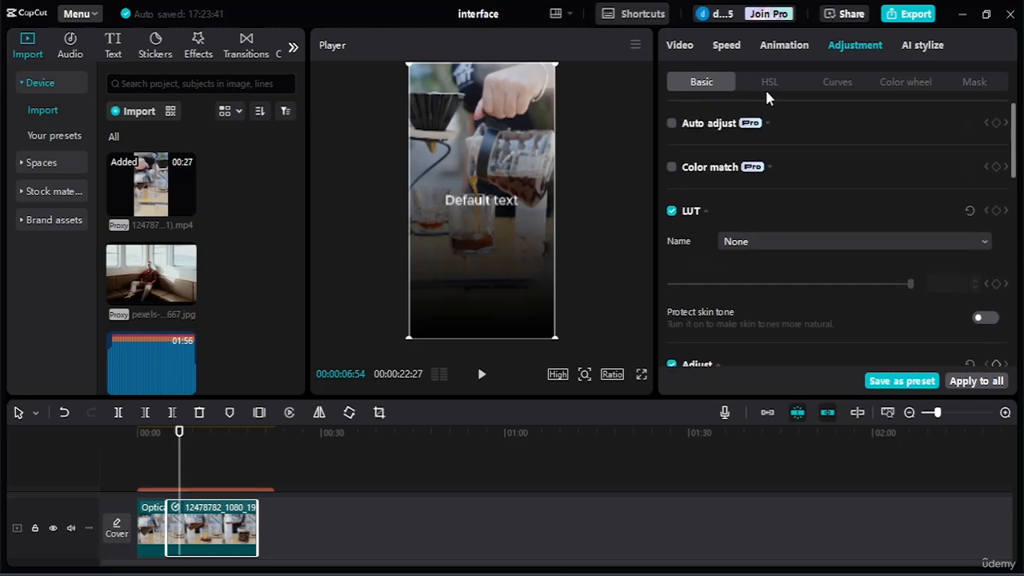
pyautogui.click(770, 84)
pyautogui.click(832, 83)
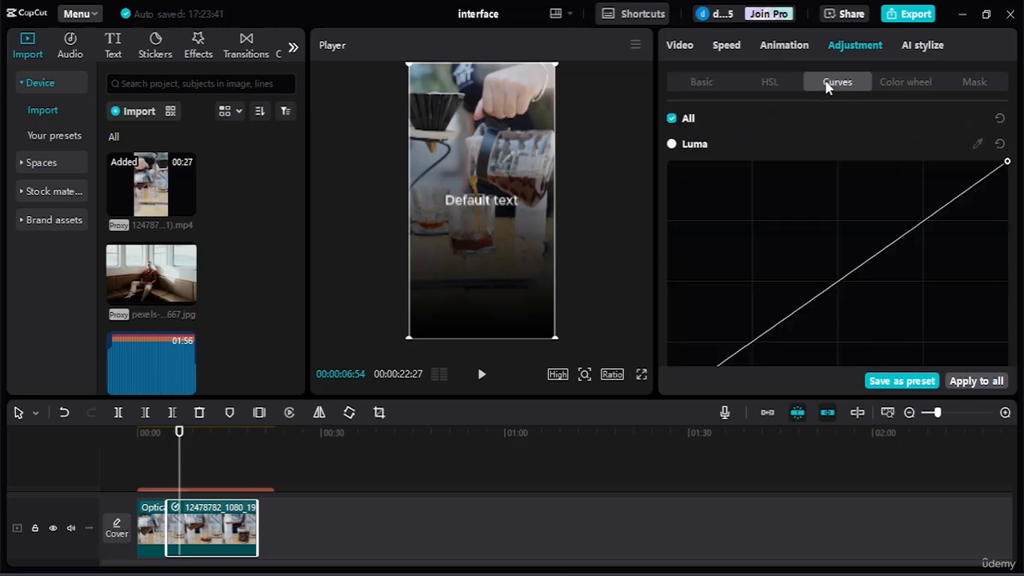
pyautogui.click(912, 82)
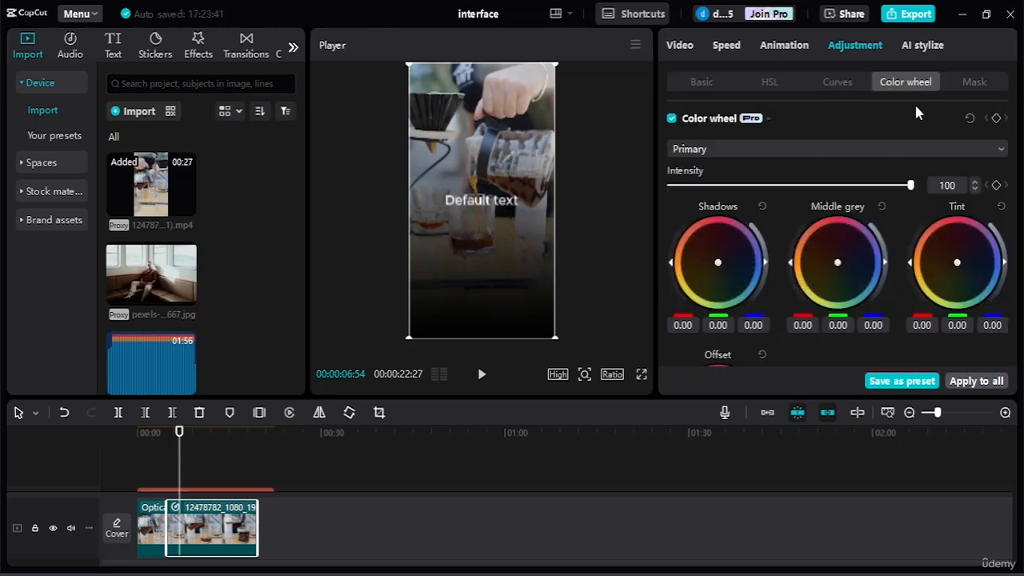
pyautogui.click(987, 80)
pyautogui.click(752, 84)
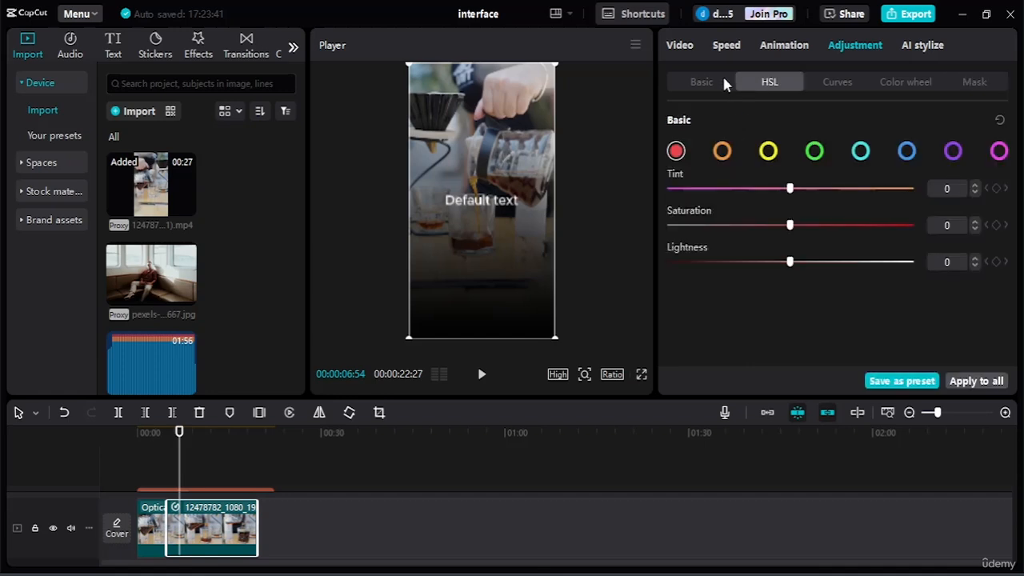
pyautogui.click(722, 80)
# Toggle Auto adjust on and off for the second clip, and try out its Exposure adjustment
pyautogui.click(673, 123)
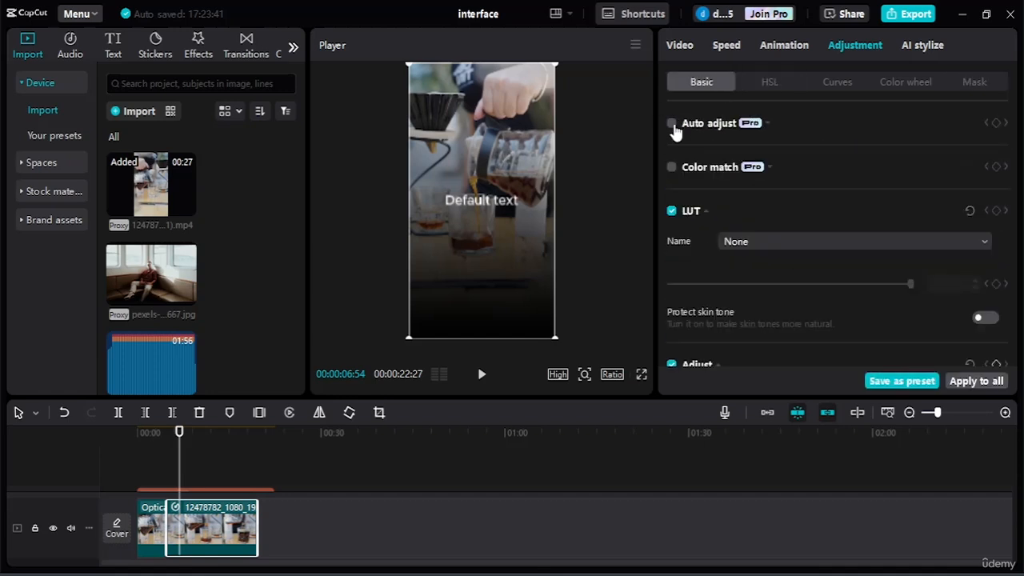
pyautogui.click(673, 125)
pyautogui.scroll(-3, 674, 130)
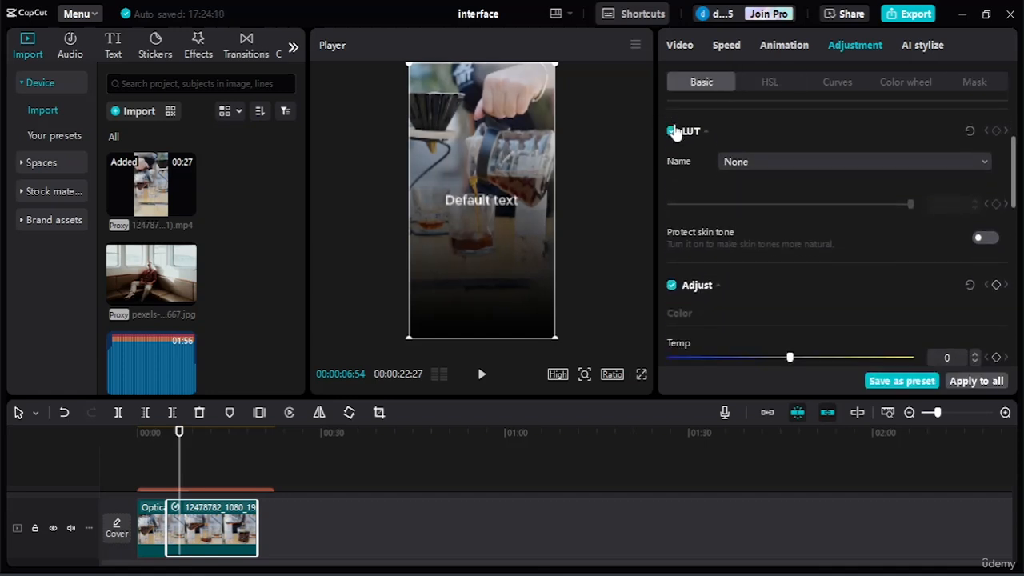
pyautogui.scroll(-5, 709, 208)
pyautogui.scroll(-2, 727, 206)
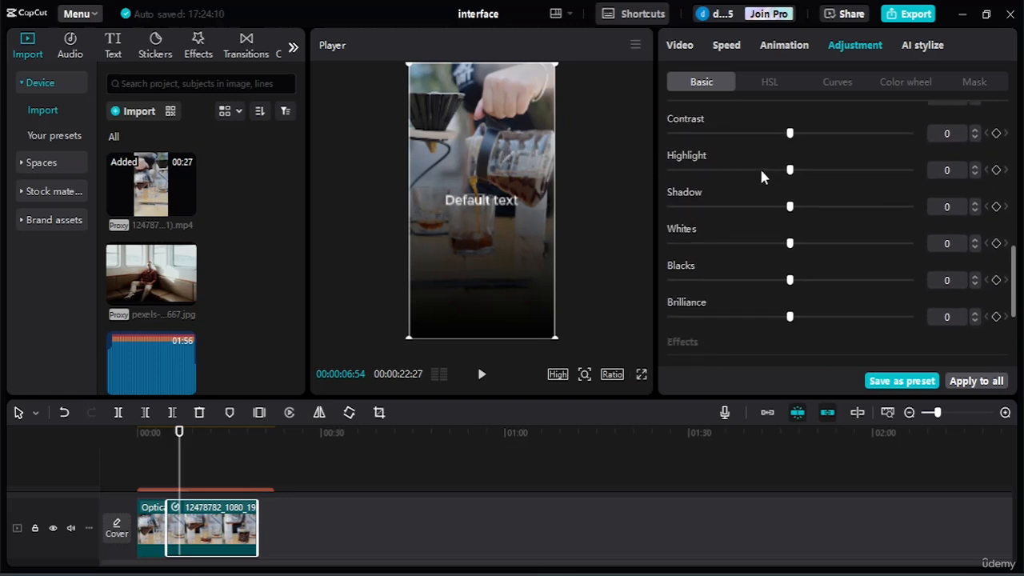
pyautogui.scroll(1, 760, 171)
pyautogui.moveTo(789, 128)
pyautogui.mouseDown()
pyautogui.moveTo(777, 128)
pyautogui.moveTo(787, 132)
pyautogui.mouseUp()
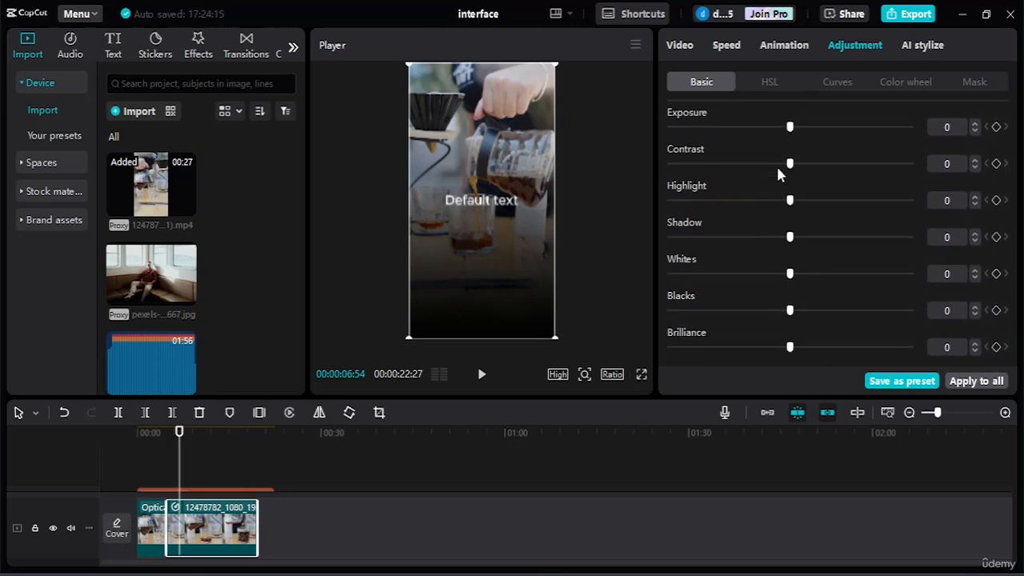
# View the second clip's remaining Basic, HSL, Curves, Color wheel and Mask adjustments, and its AI stylize options
pyautogui.scroll(-3, 782, 198)
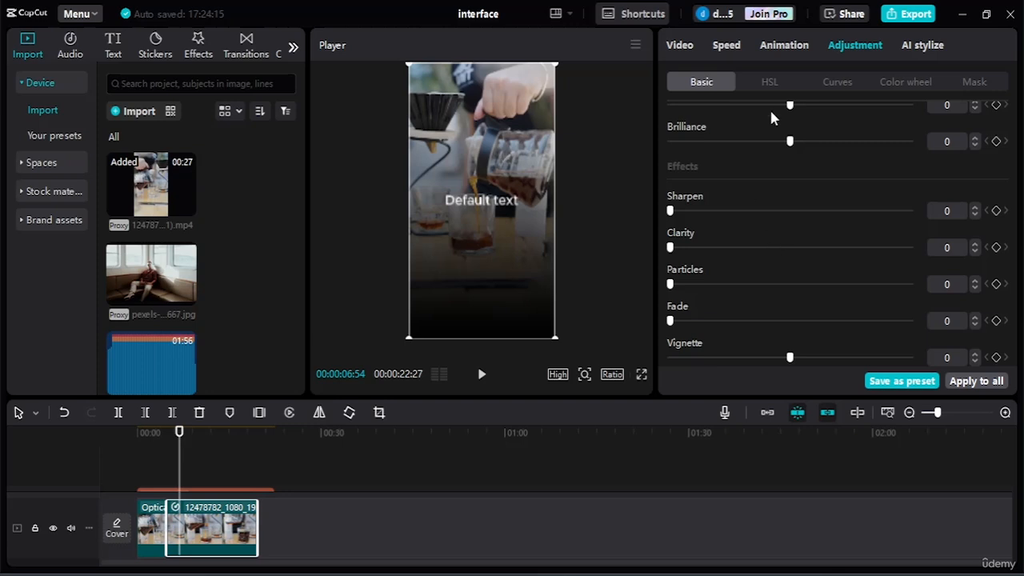
pyautogui.click(783, 84)
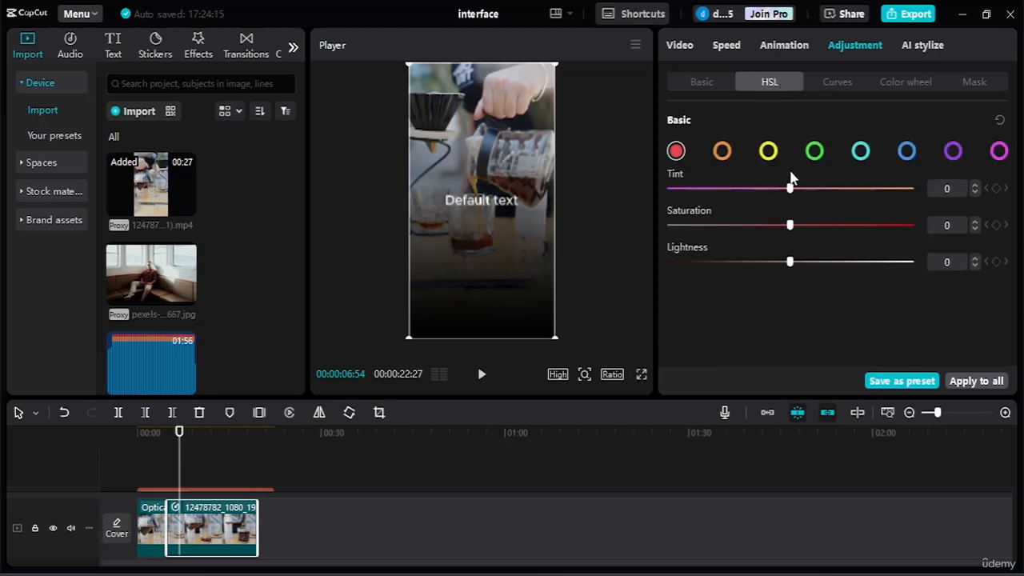
pyautogui.click(837, 84)
pyautogui.click(906, 81)
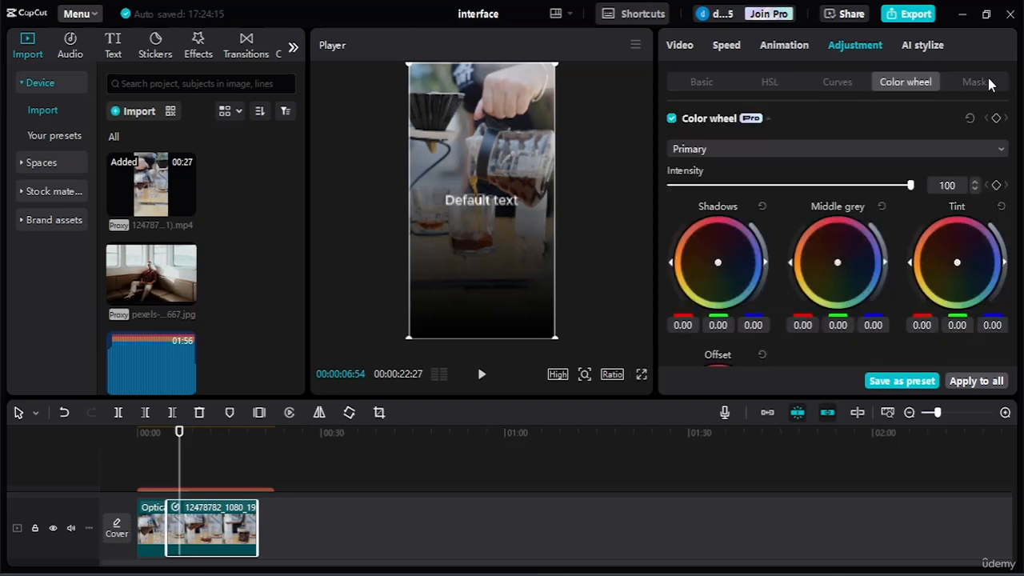
pyautogui.click(980, 80)
pyautogui.click(928, 45)
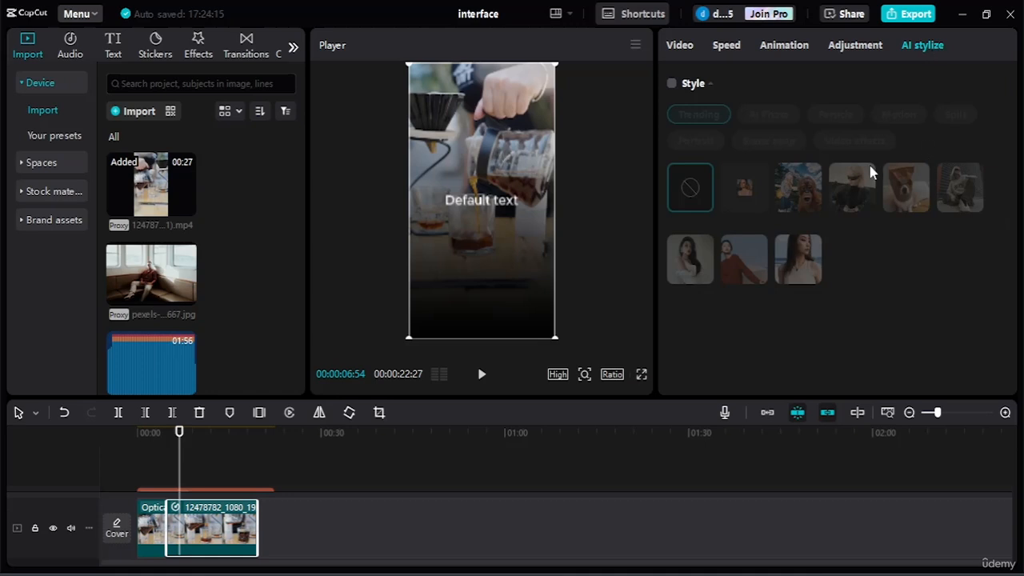
# Add the photo after the second clip on the timeline, and place the playhead over it with its AI stylize options shown
pyautogui.click(471, 210)
pyautogui.moveTo(184, 295)
pyautogui.mouseDown()
pyautogui.moveTo(211, 349)
pyautogui.moveTo(265, 549)
pyautogui.mouseUp()
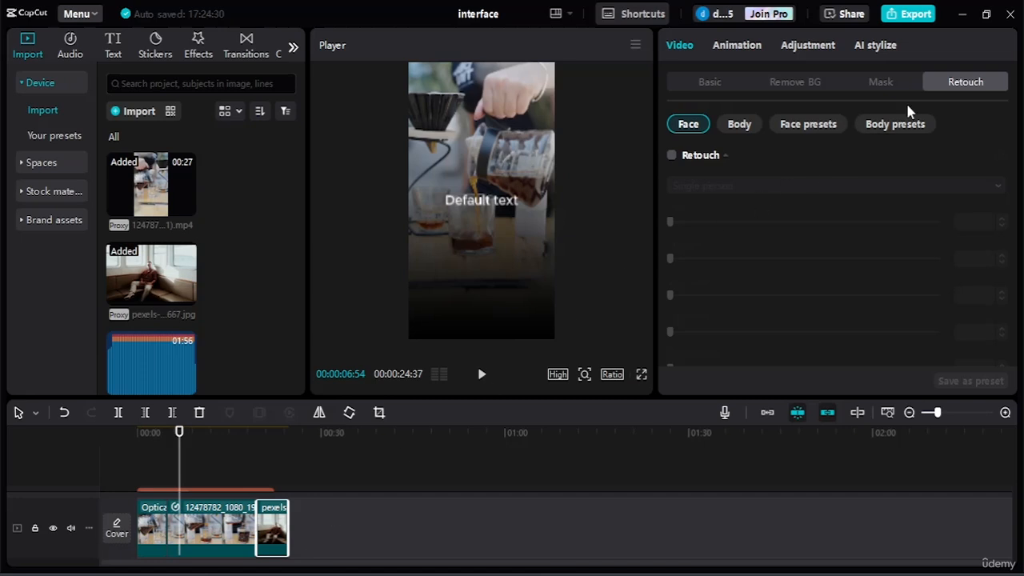
pyautogui.click(880, 50)
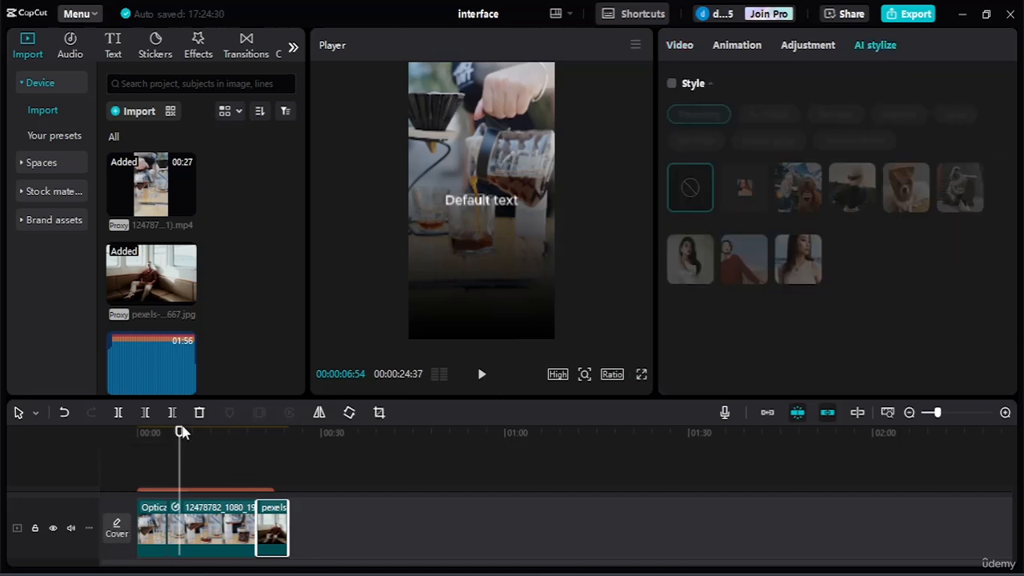
pyautogui.moveTo(181, 436); pyautogui.dragTo(268, 445)
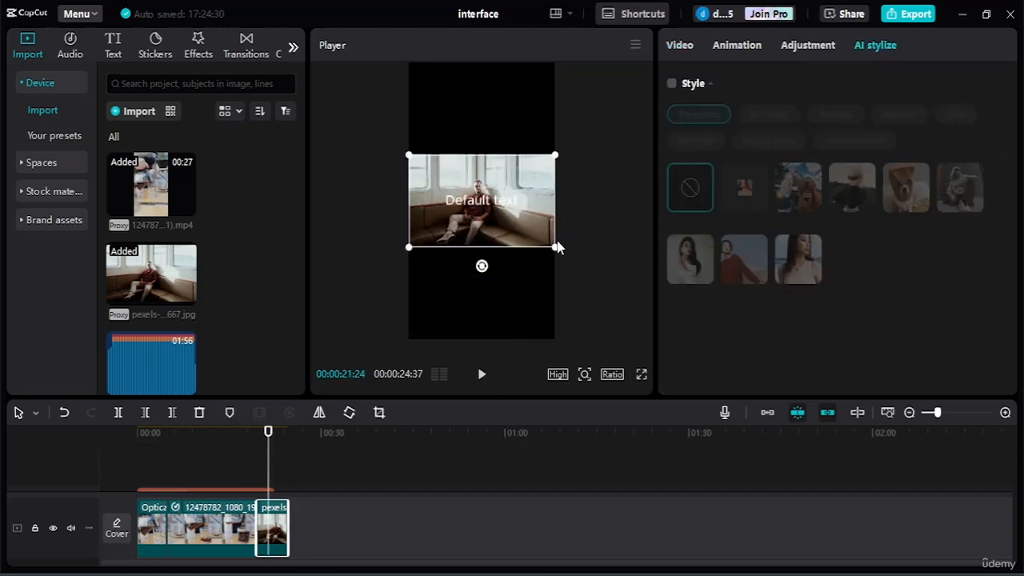
# Turn on Style for the photo clip and apply the trending Surreal style
pyautogui.click(672, 83)
pyautogui.click(540, 336)
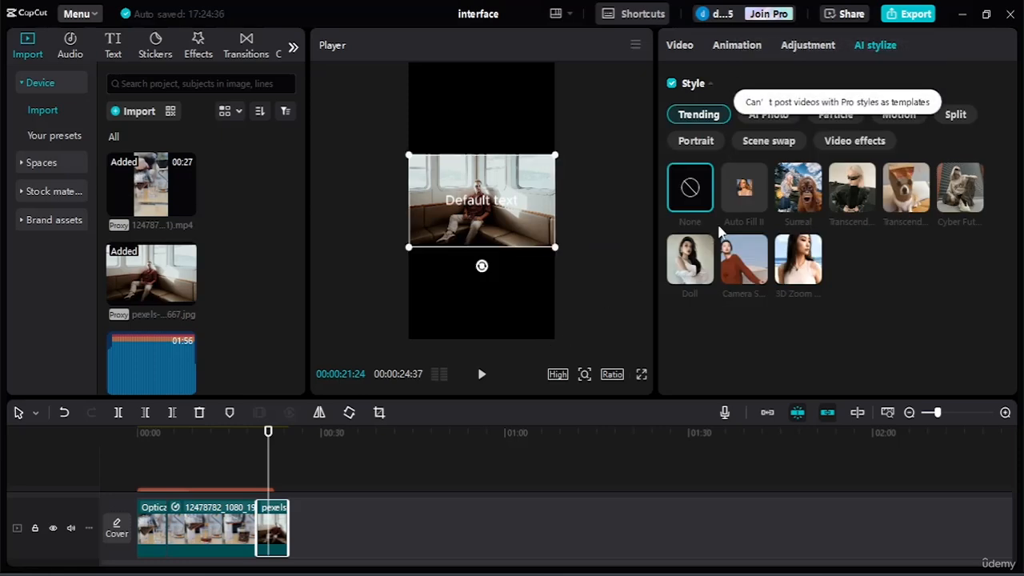
pyautogui.click(796, 196)
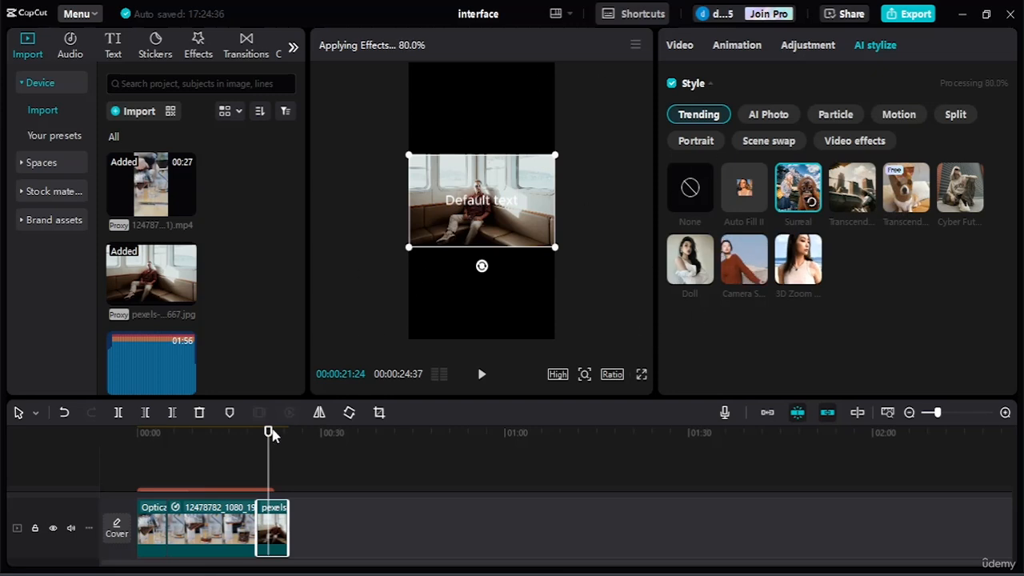
# Delete the Default text clip from the timeline
pyautogui.click(249, 471)
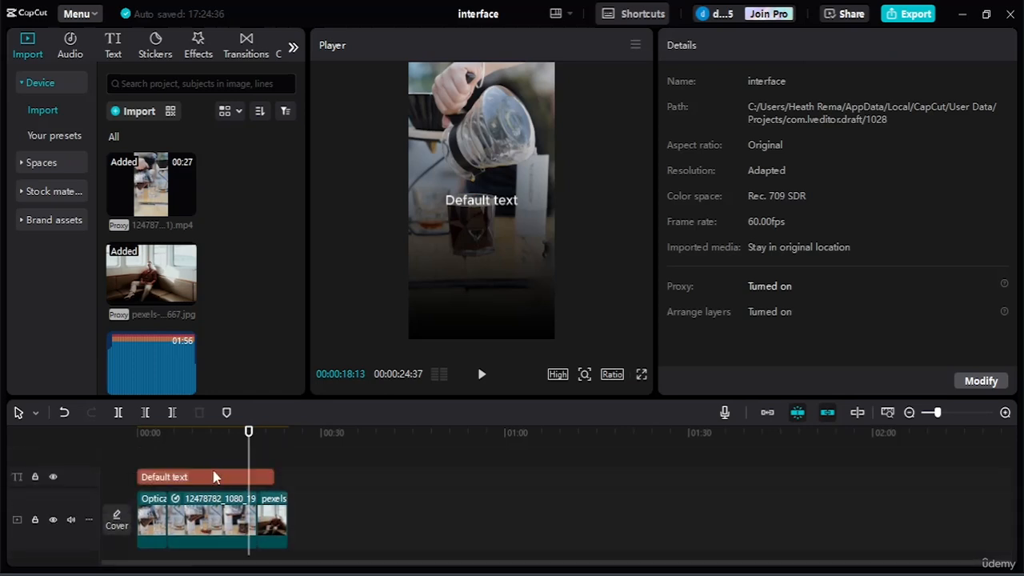
pyautogui.click(215, 475)
pyautogui.press('Delete')
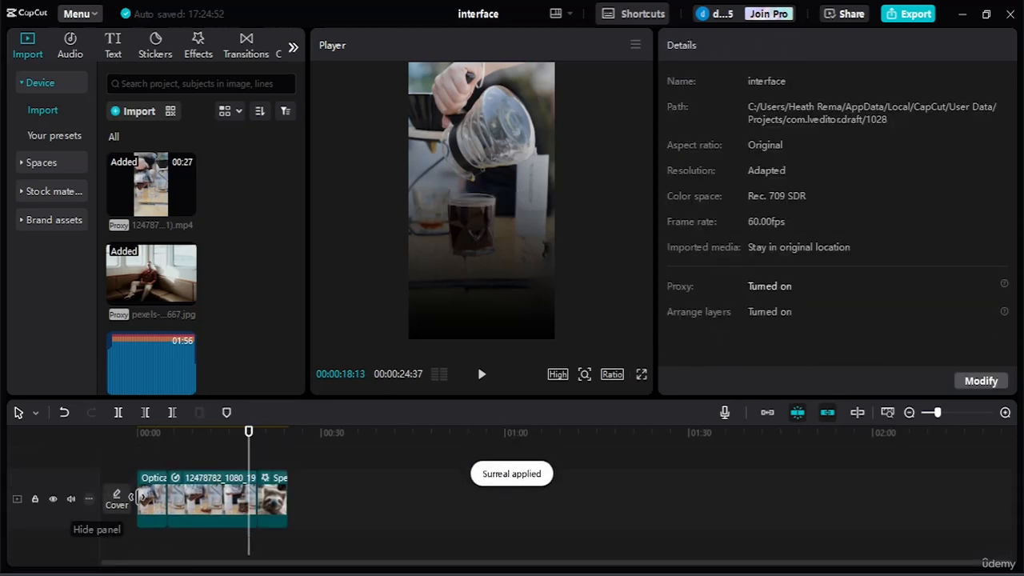
# Preview the stylized photo clip at about 22 seconds, and view its AI stylize options
pyautogui.click(264, 508)
pyautogui.moveTo(249, 432); pyautogui.dragTo(273, 433)
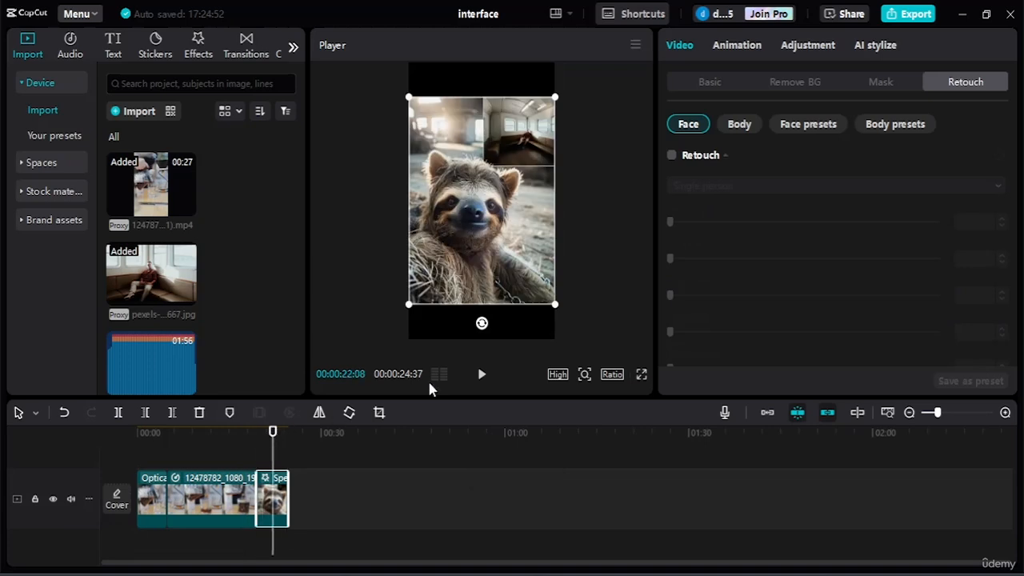
pyautogui.click(885, 50)
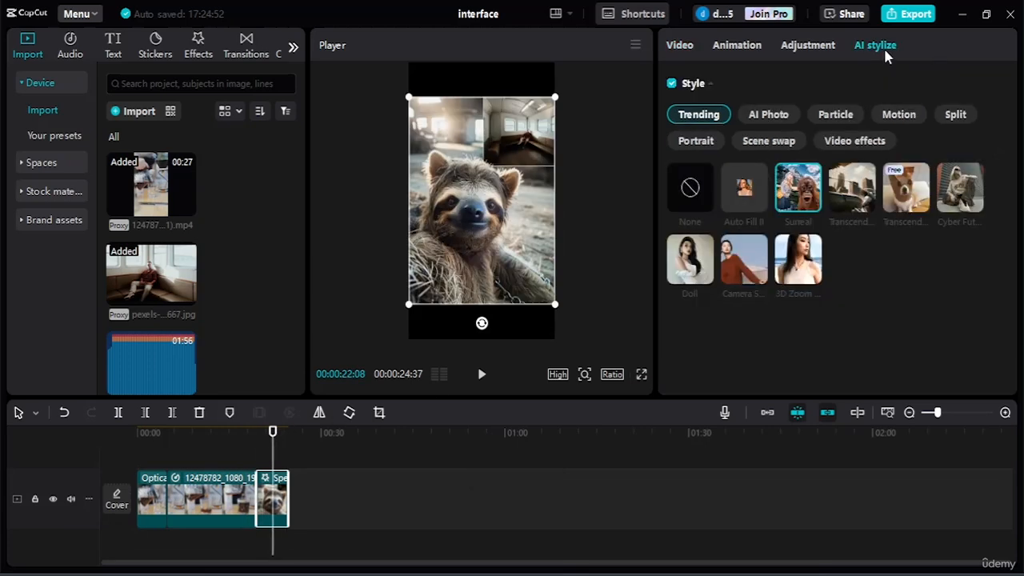
# Try the trending style next to Surreal on the photo clip, dismiss the Pro offer, and reset the style to None
pyautogui.click(855, 190)
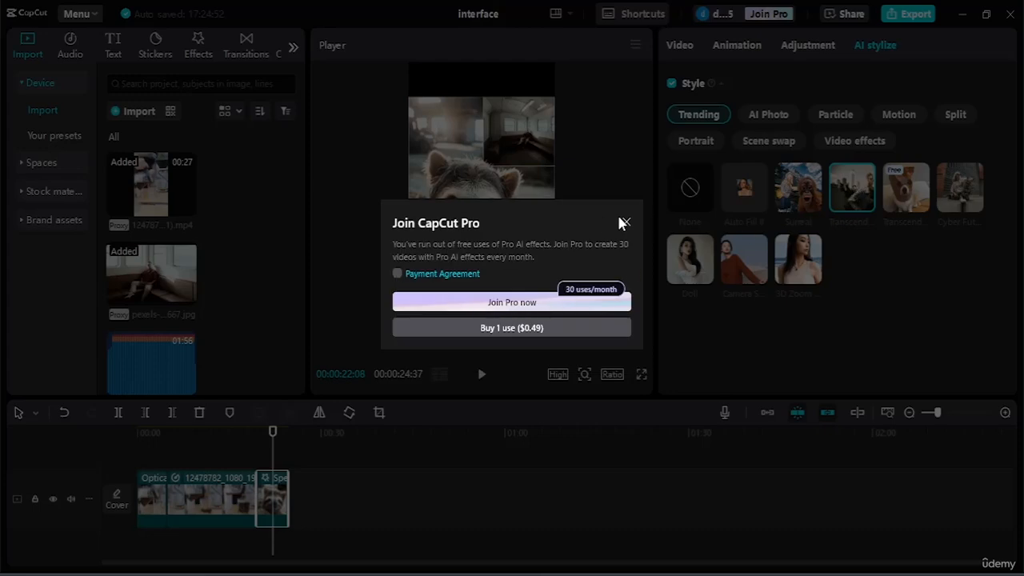
pyautogui.click(624, 223)
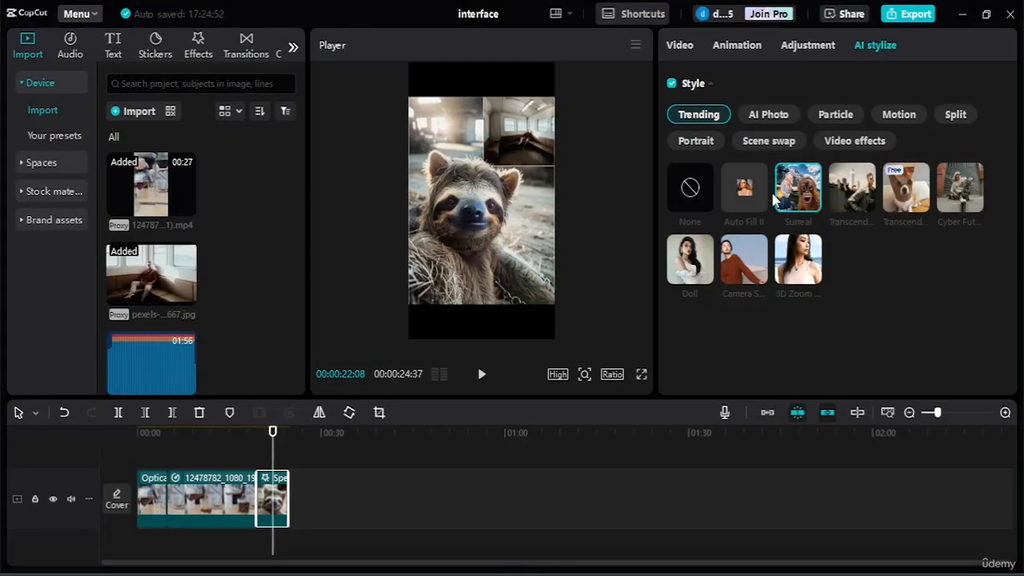
pyautogui.click(852, 195)
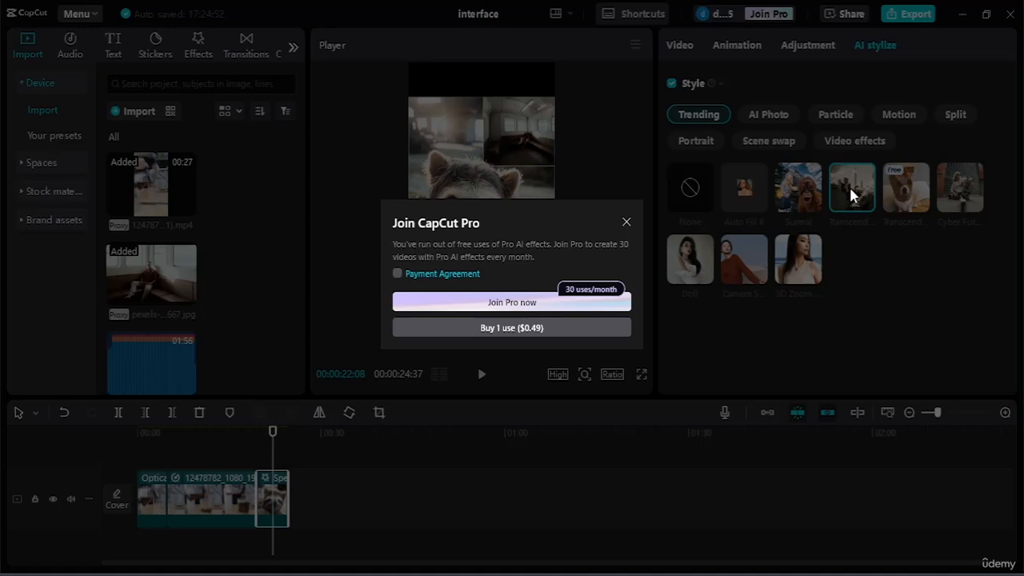
pyautogui.click(626, 223)
pyautogui.click(693, 187)
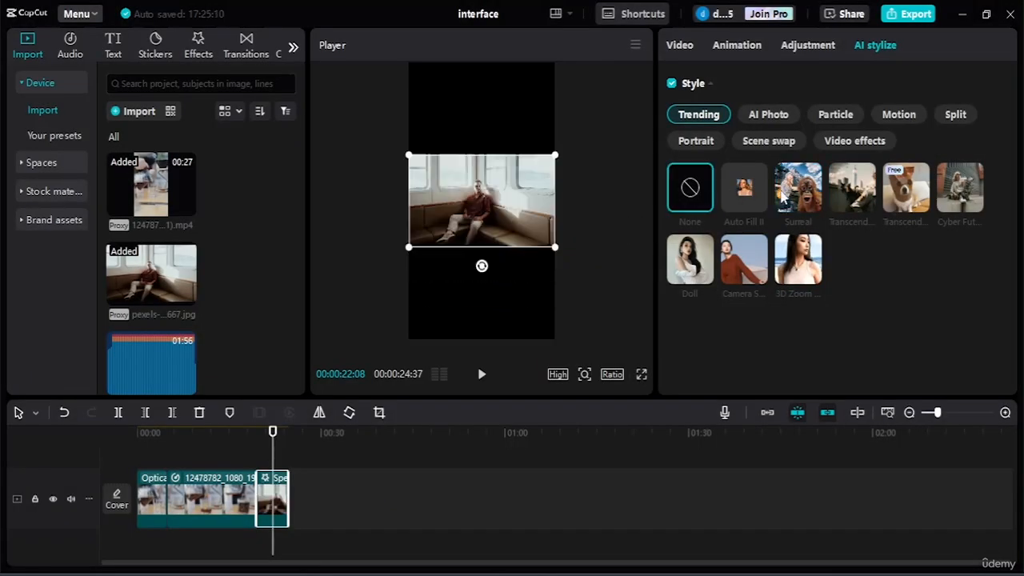
# Try the style next to Surreal and the Camera style on the photo clip, and delete the clip from the timeline
pyautogui.click(853, 189)
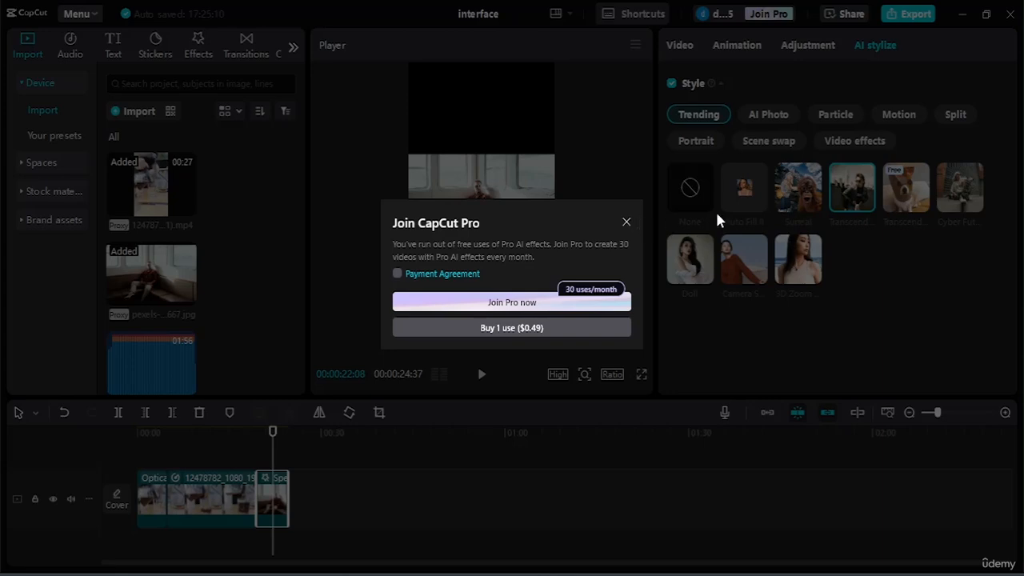
pyautogui.click(624, 219)
pyautogui.click(740, 272)
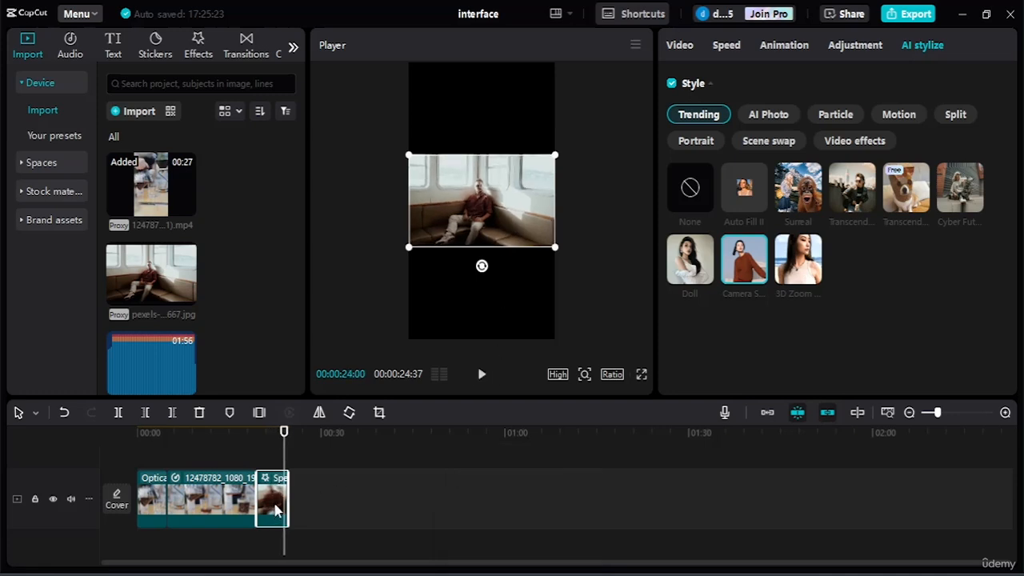
pyautogui.press('Delete')
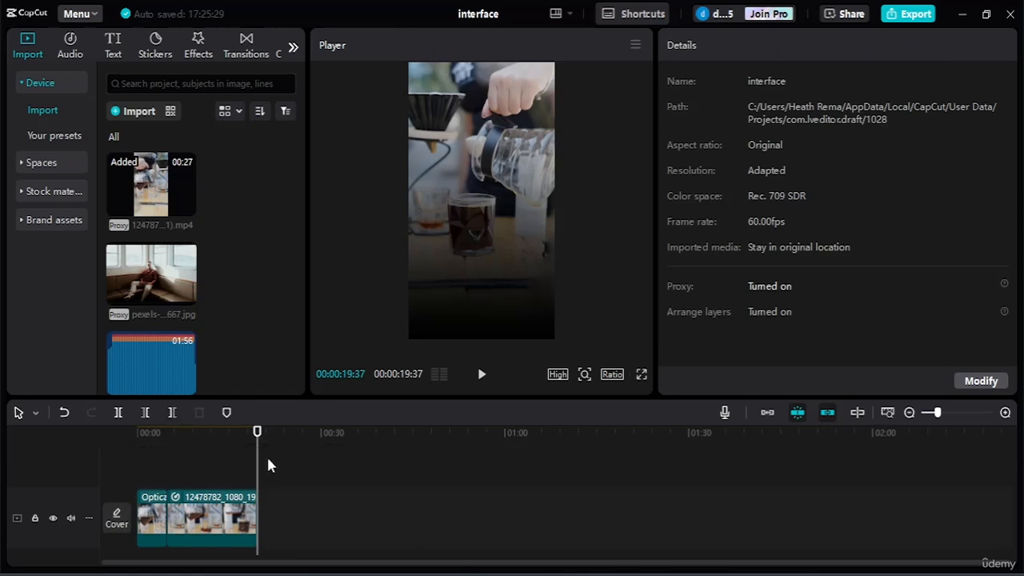
# Add the music file night-detective-226857.mp3 beneath the video from the timeline's start, and lower its volume to -9.9 dB
pyautogui.moveTo(148, 361); pyautogui.dragTo(174, 467)
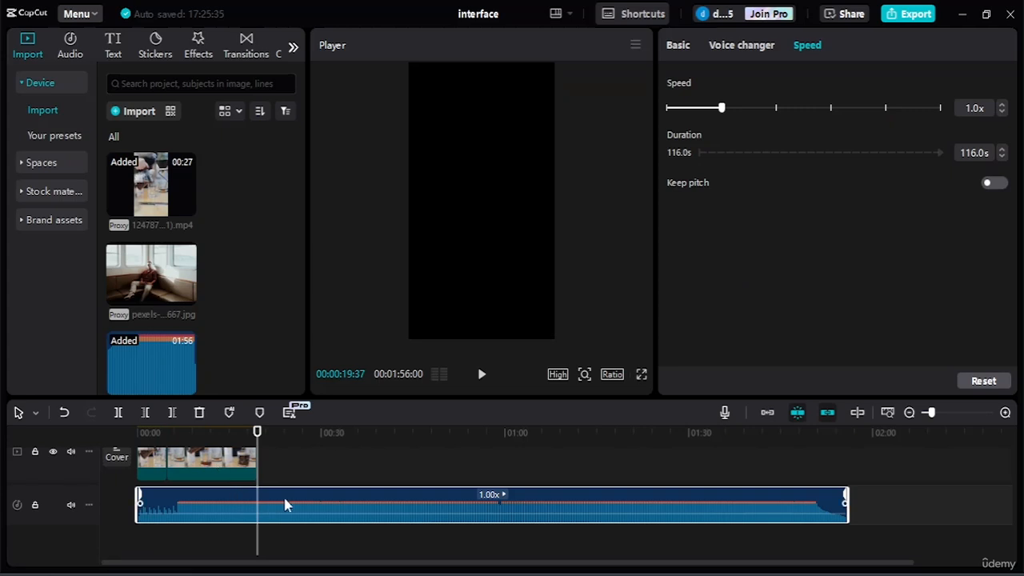
pyautogui.click(678, 45)
pyautogui.moveTo(836, 127)
pyautogui.mouseDown()
pyautogui.moveTo(899, 126)
pyautogui.moveTo(803, 125)
pyautogui.moveTo(821, 126)
pyautogui.mouseUp()
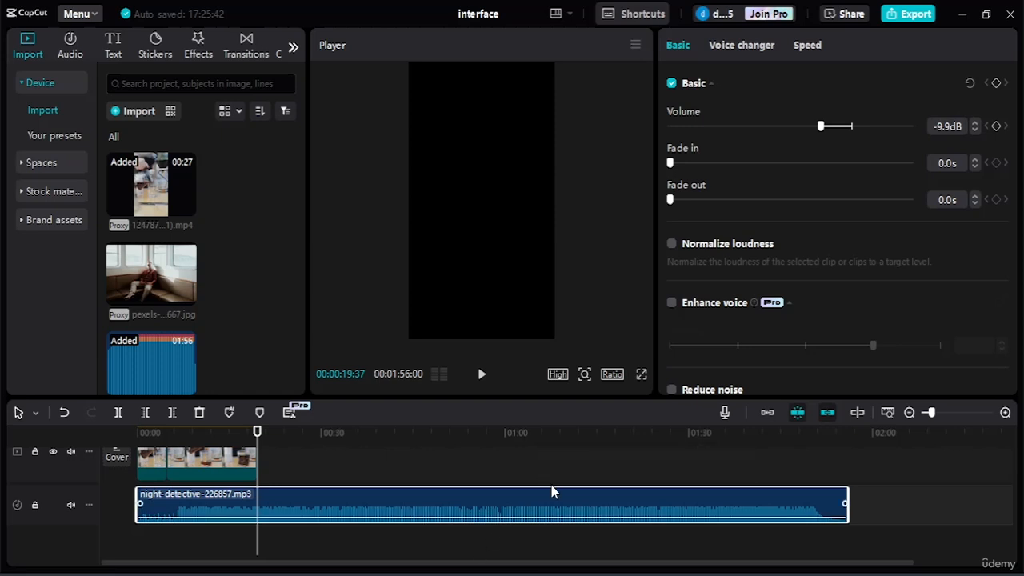
# Give the music clip a 2.6 s fade in and a 3.4 s fade out, and turn on Normalize loudness
pyautogui.moveTo(671, 164); pyautogui.dragTo(730, 163)
pyautogui.moveTo(690, 204); pyautogui.dragTo(750, 200)
pyautogui.click(672, 245)
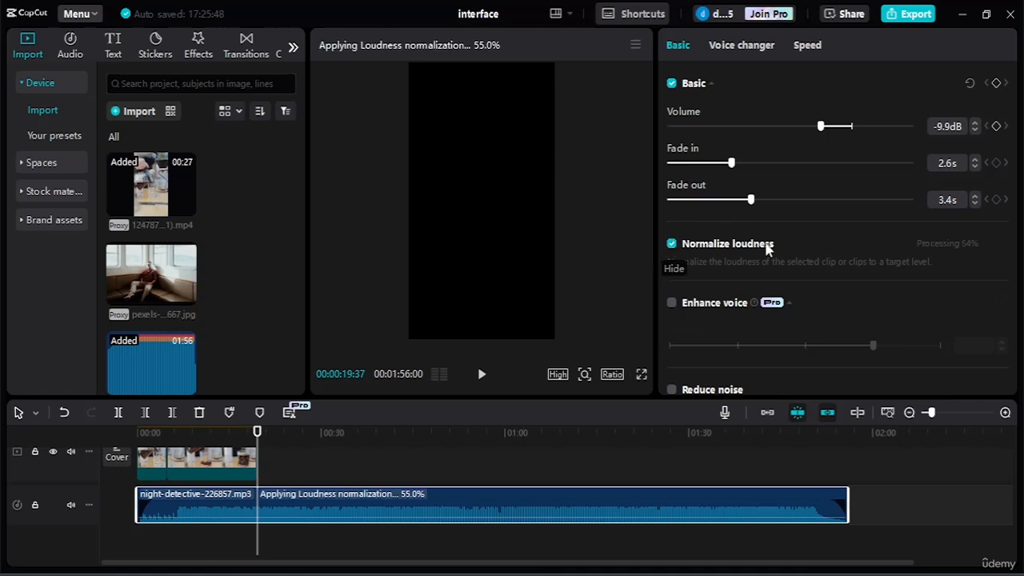
# Turn on Enhance voice, Reduce noise, Vocal isolation and Fill channel for the music clip
pyautogui.scroll(-1, 697, 262)
pyautogui.click(671, 246)
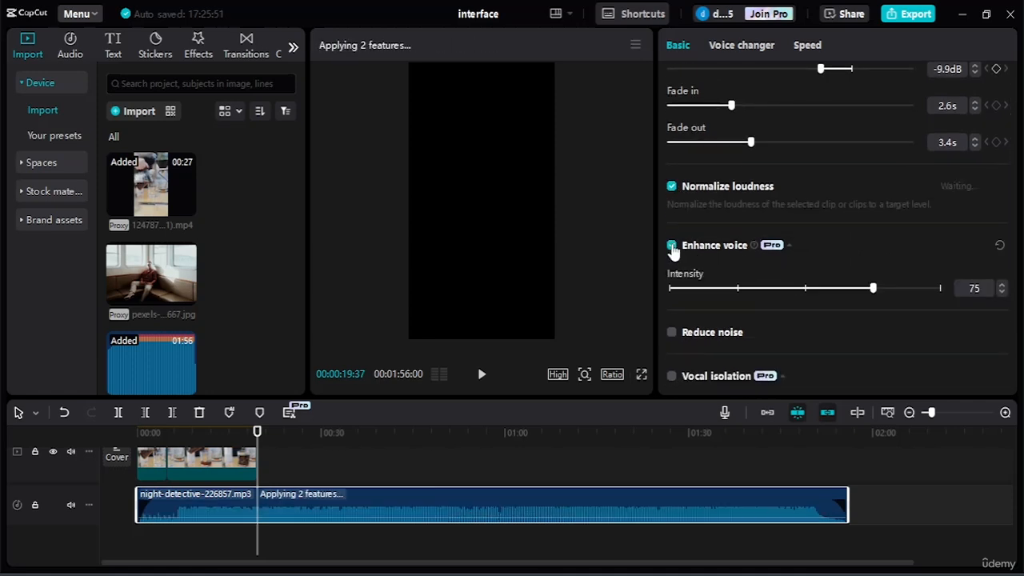
pyautogui.scroll(-2, 680, 248)
pyautogui.click(671, 227)
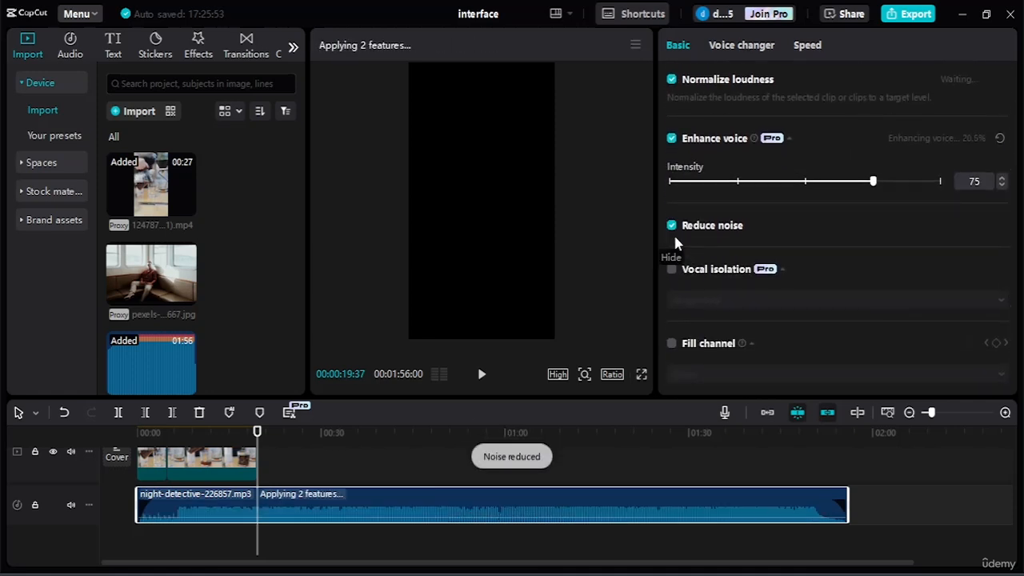
pyautogui.click(671, 271)
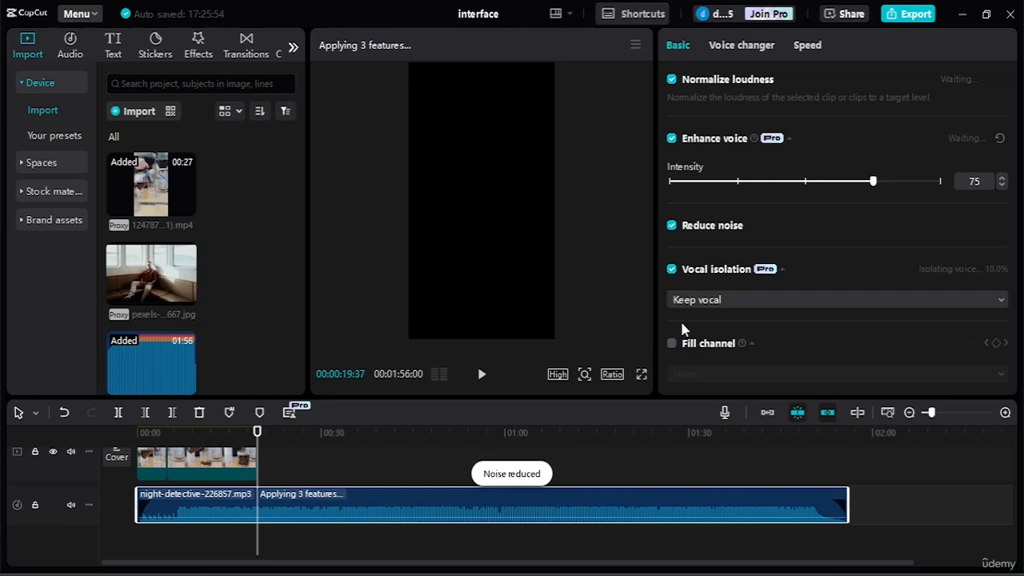
pyautogui.click(672, 344)
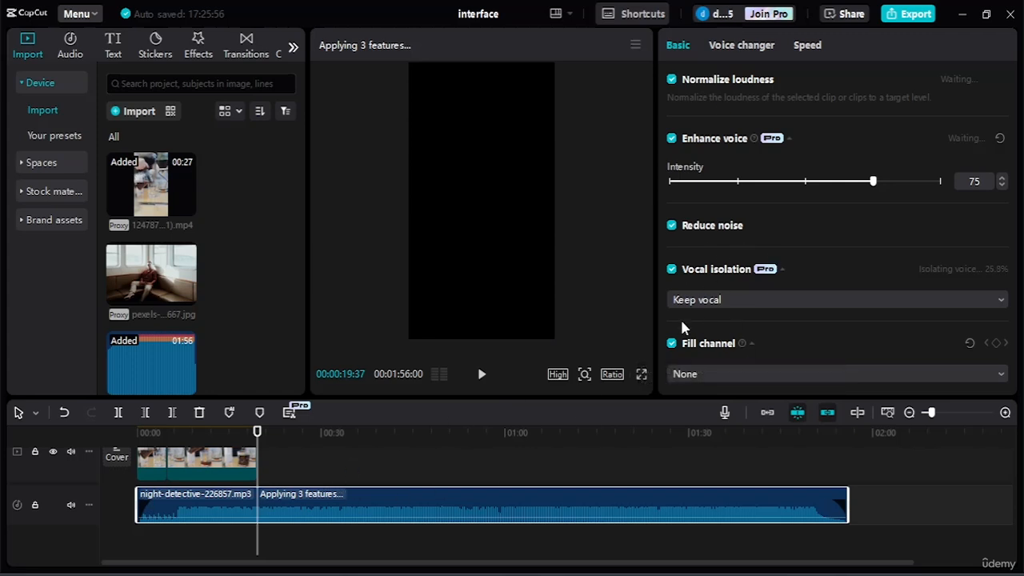
# Play back the timeline to listen to the music clip with the video, and pause at about 17 seconds
pyautogui.click(482, 376)
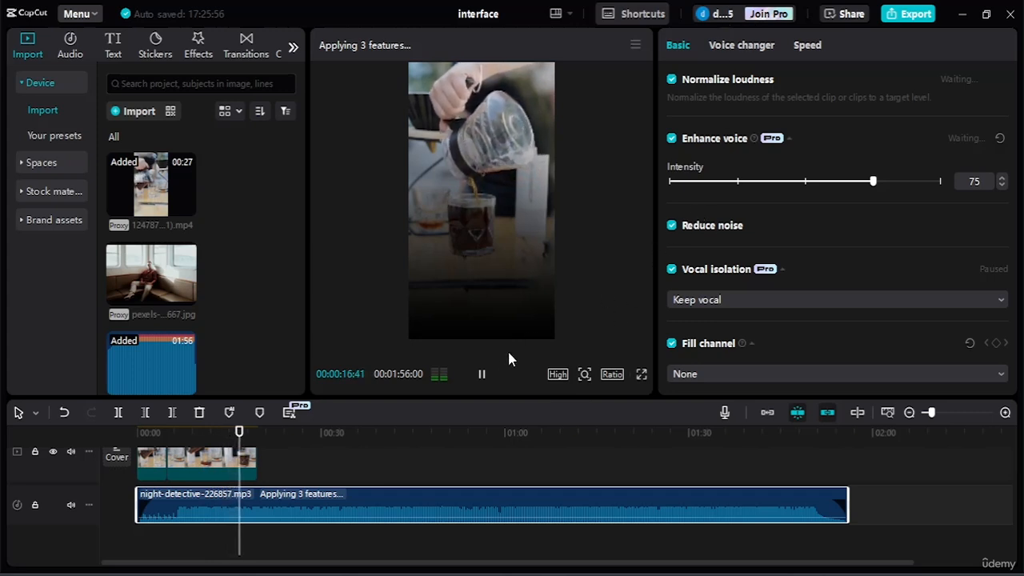
pyautogui.click(481, 377)
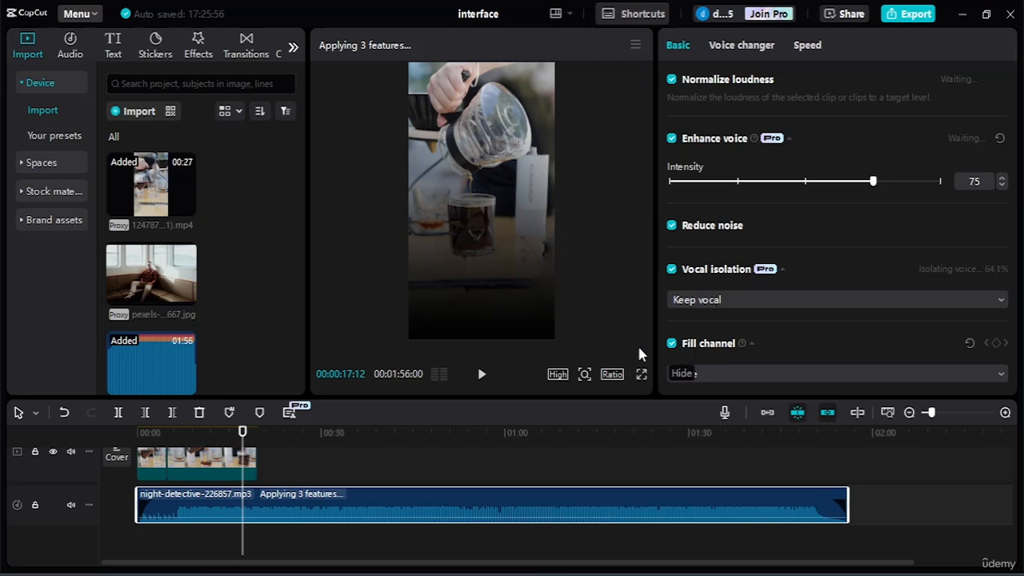
# View the audio track's height option, and try muting and unmuting the audio and video tracks
pyautogui.rightClick(58, 520)
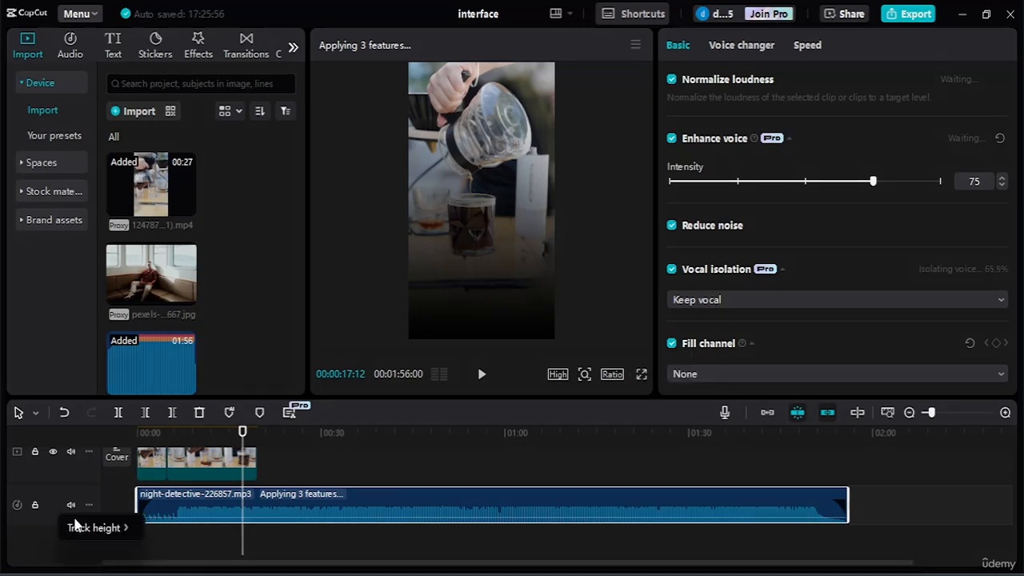
pyautogui.moveTo(107, 530)
pyautogui.click(26, 551)
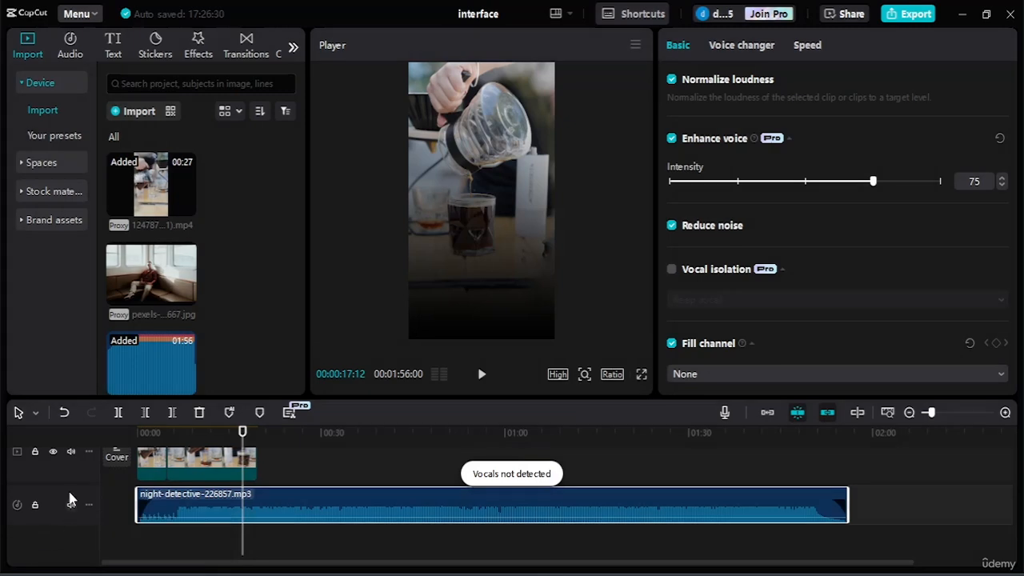
pyautogui.click(70, 505)
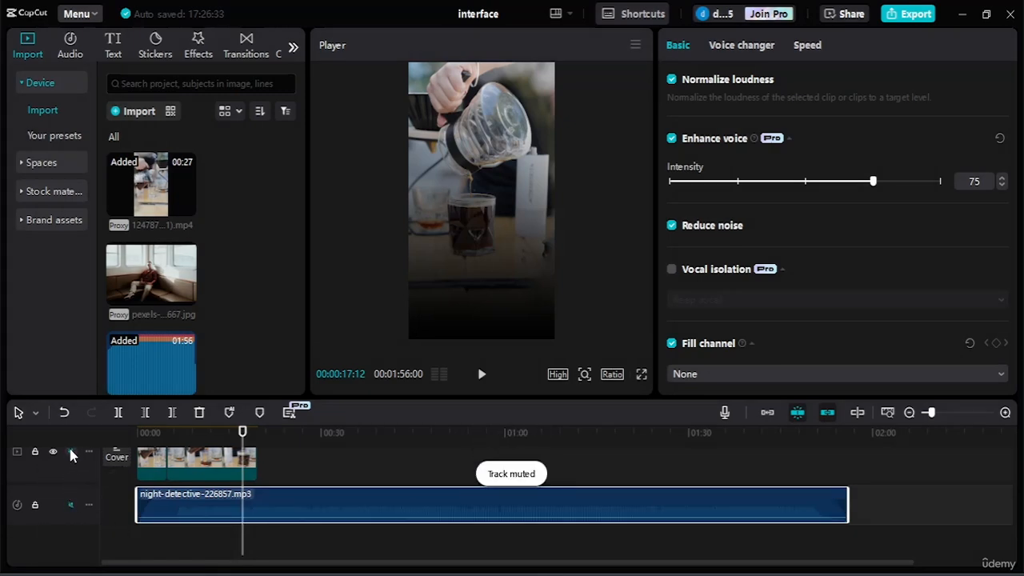
pyautogui.click(70, 451)
pyautogui.click(71, 505)
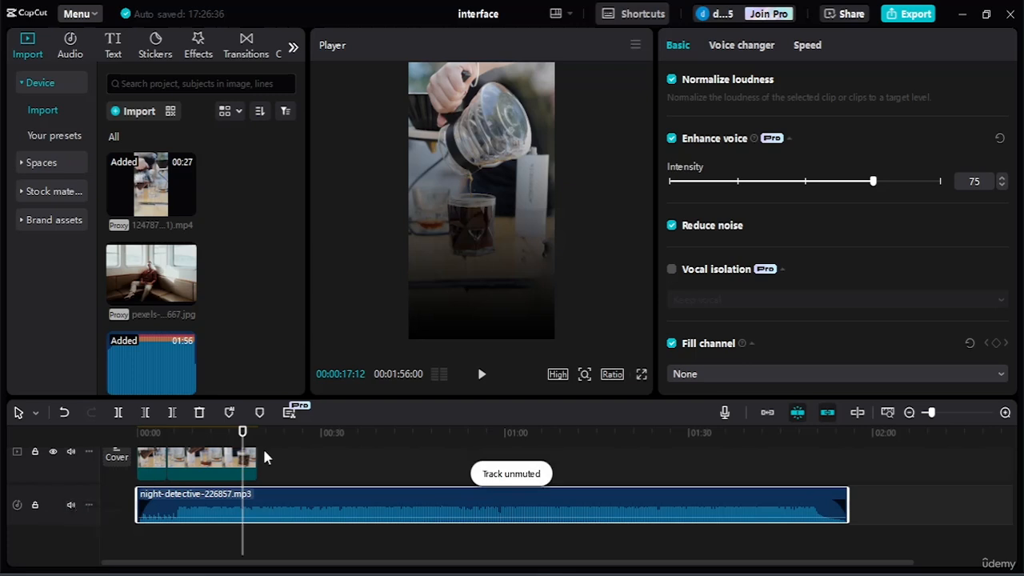
# Move the playhead to 00:00:08:04 over the music clip
pyautogui.scroll(2, 264, 448)
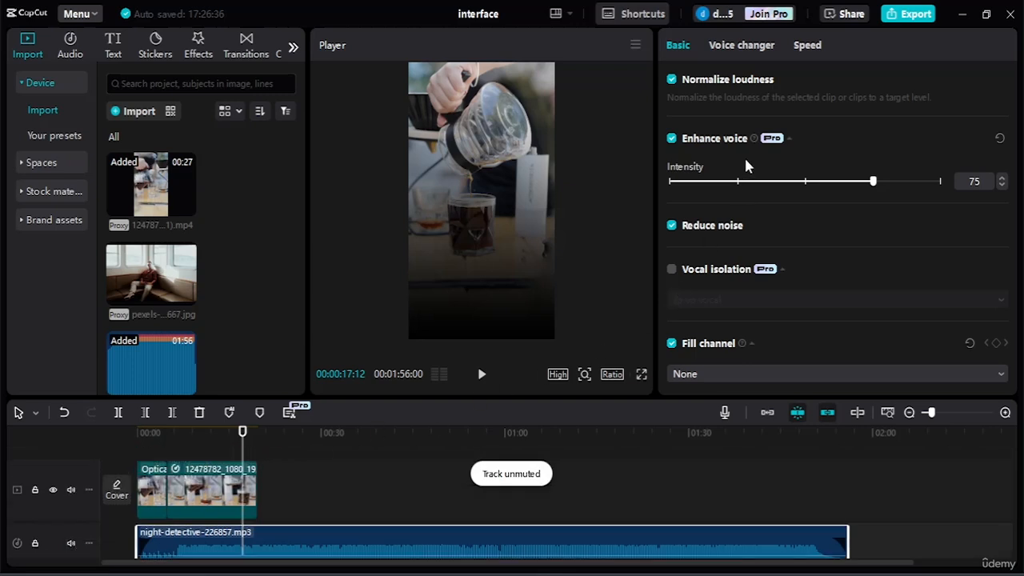
pyautogui.click(308, 448)
pyautogui.click(209, 528)
pyautogui.click(187, 535)
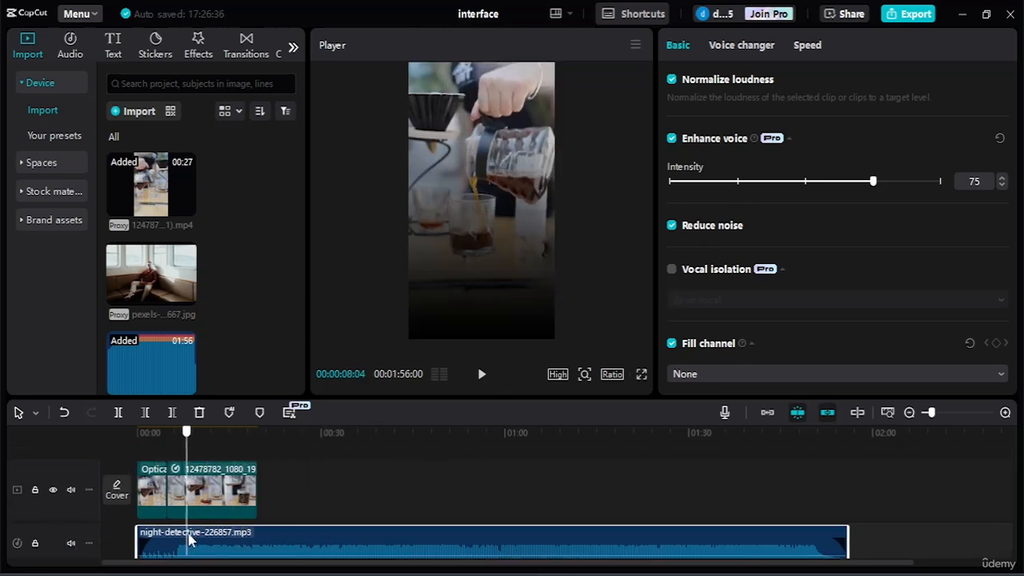
# Select the video clips and the music clip in the timeline and delete them all
pyautogui.click(152, 448)
pyautogui.click(210, 528)
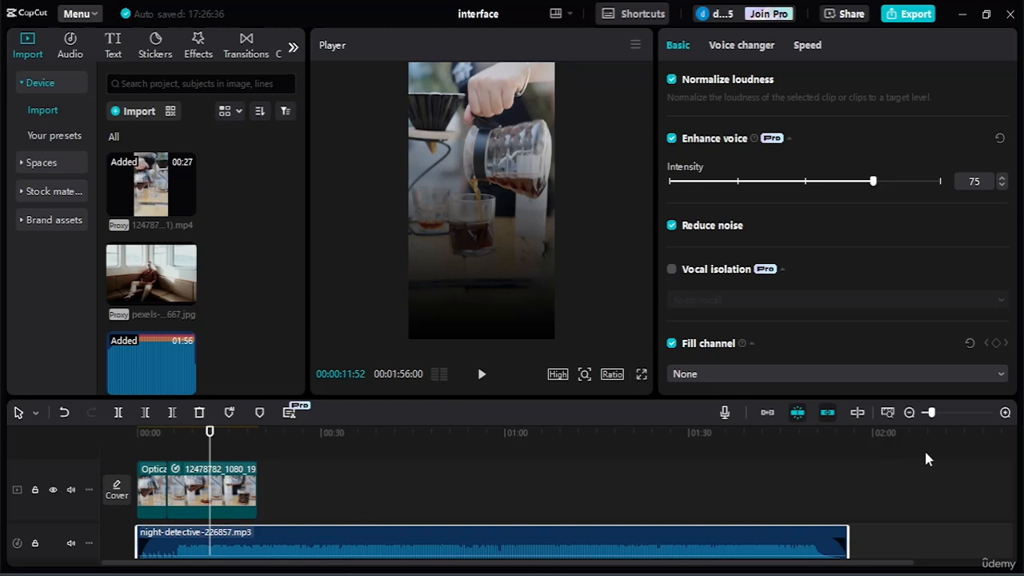
pyautogui.moveTo(925, 458); pyautogui.dragTo(145, 562)
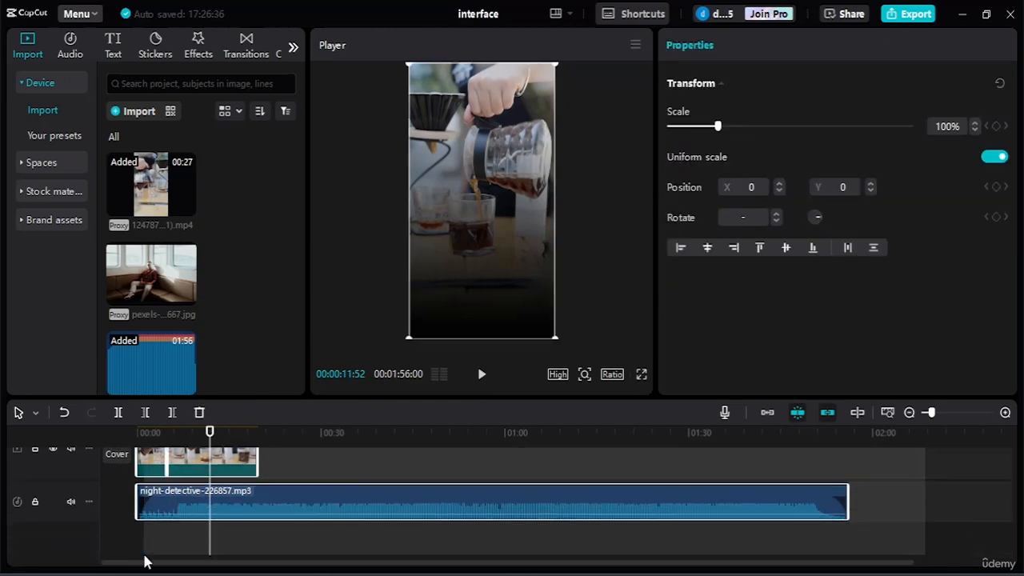
pyautogui.press('Delete')
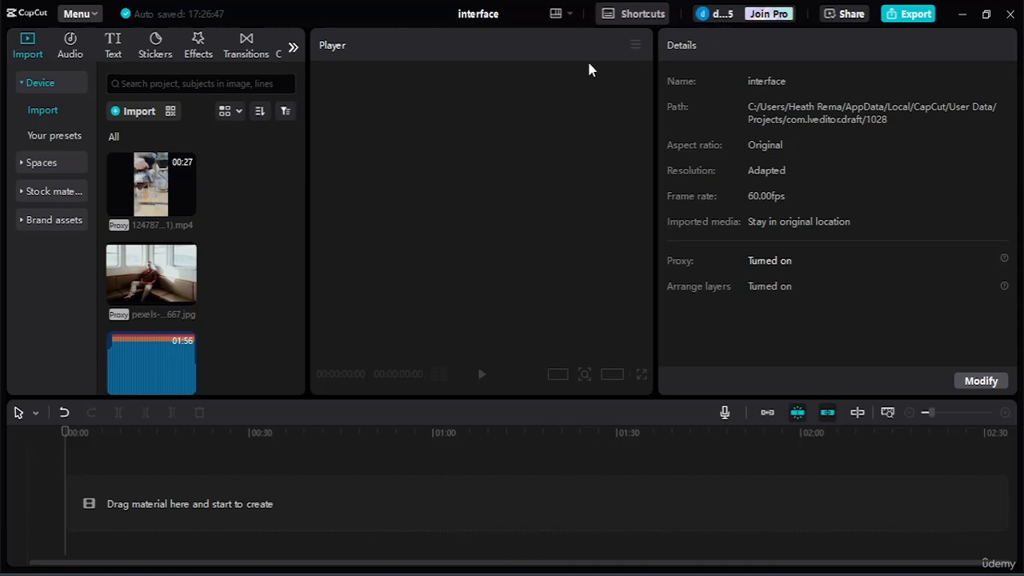
# Add a default text clip at the start of the timeline and choose Motion tracking for it
pyautogui.click(116, 46)
pyautogui.moveTo(134, 131); pyautogui.dragTo(104, 513)
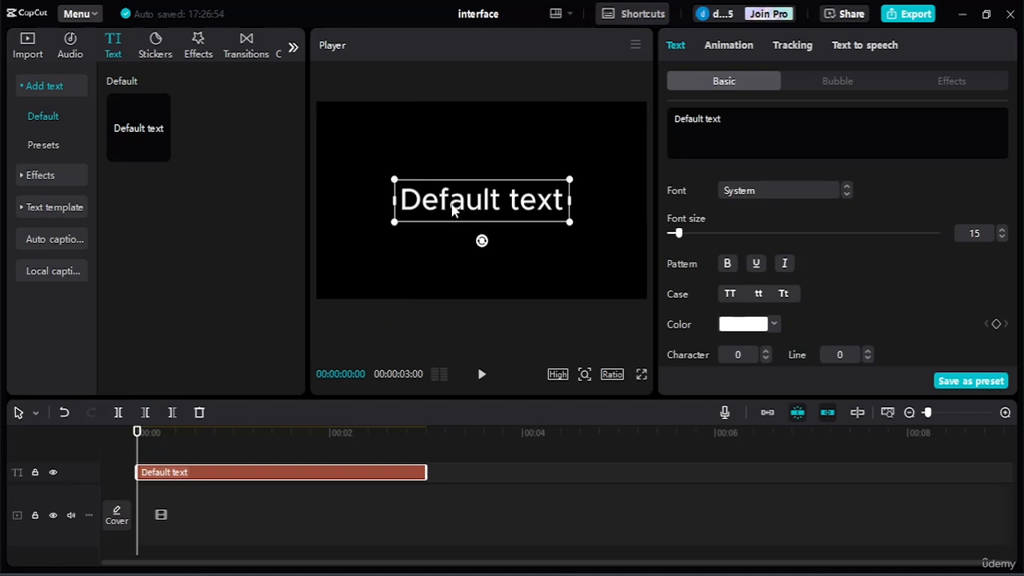
pyautogui.click(732, 50)
pyautogui.click(803, 51)
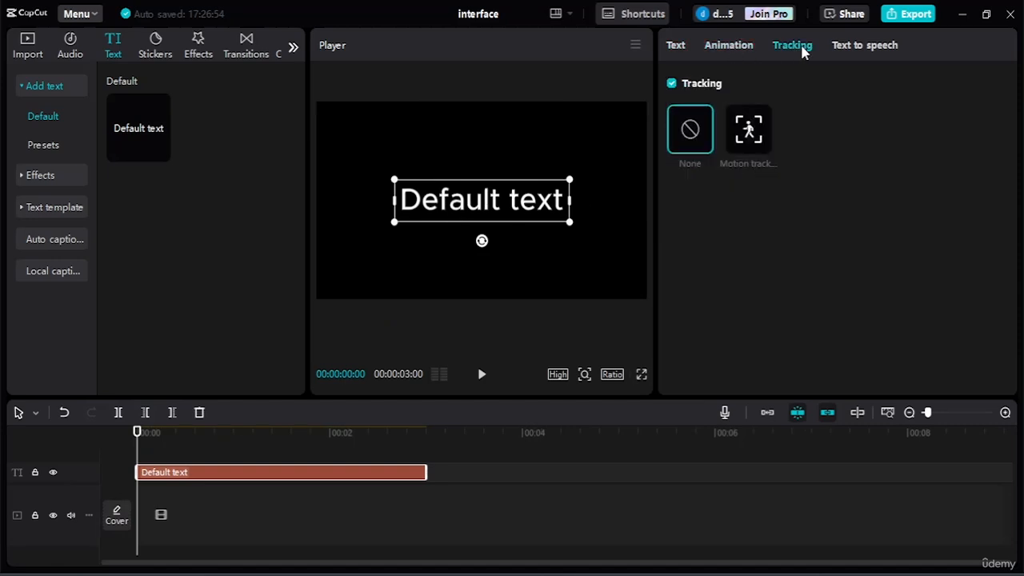
pyautogui.click(750, 133)
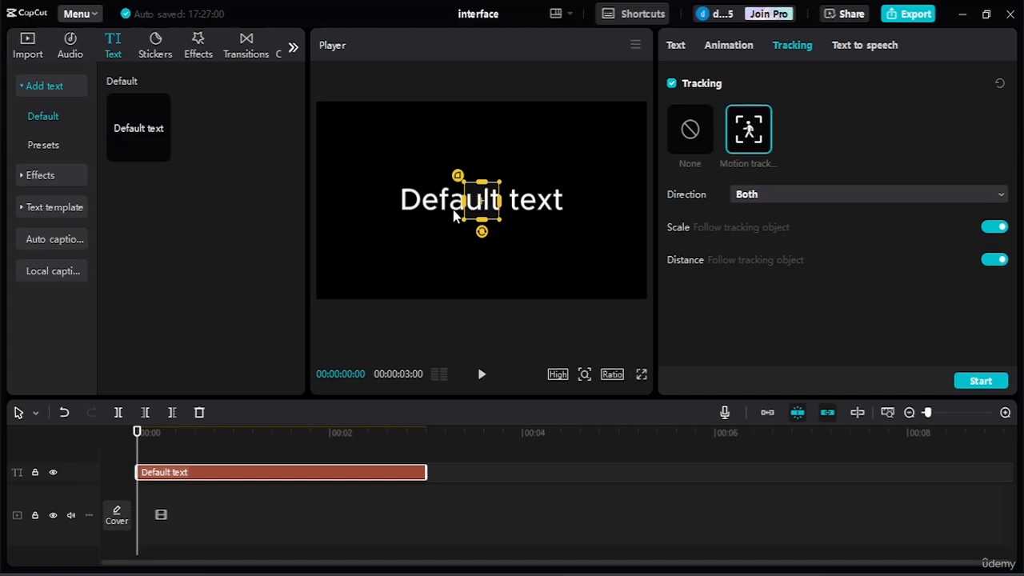
# Move the tracking box below the end of the text and preview the clip for about two seconds
pyautogui.moveTo(485, 204); pyautogui.dragTo(570, 256)
pyautogui.click(481, 374)
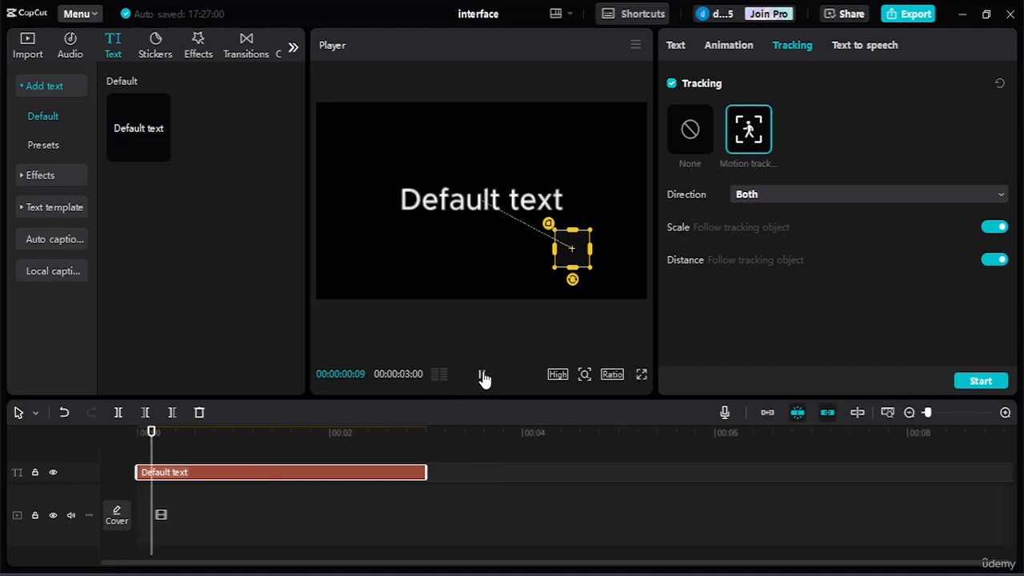
pyautogui.click(483, 375)
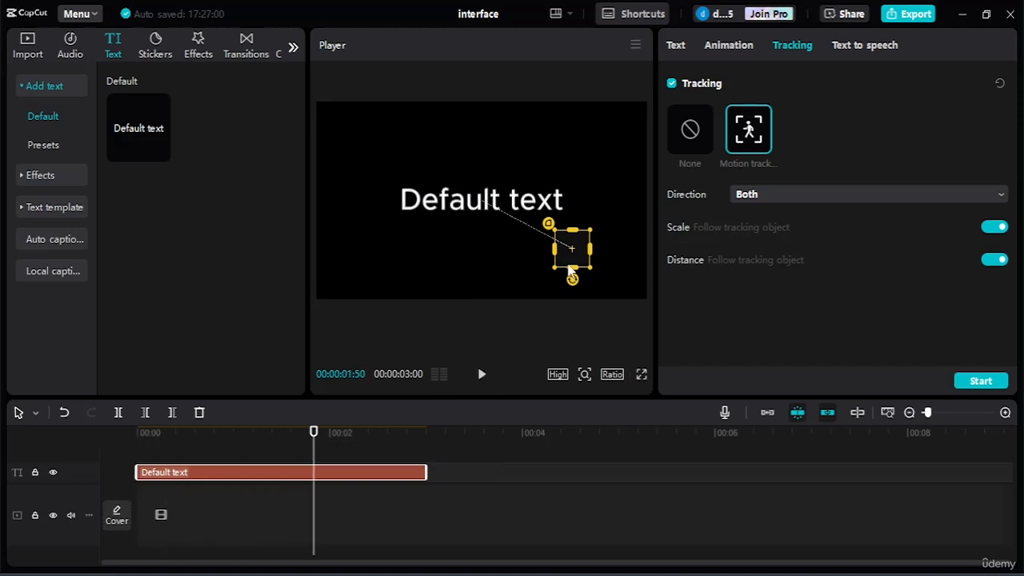
# Move the tracking box to the frame's lower-left area and the text toward the upper right, and try to start motion tracking
pyautogui.moveTo(574, 250); pyautogui.dragTo(360, 266)
pyautogui.click(484, 215)
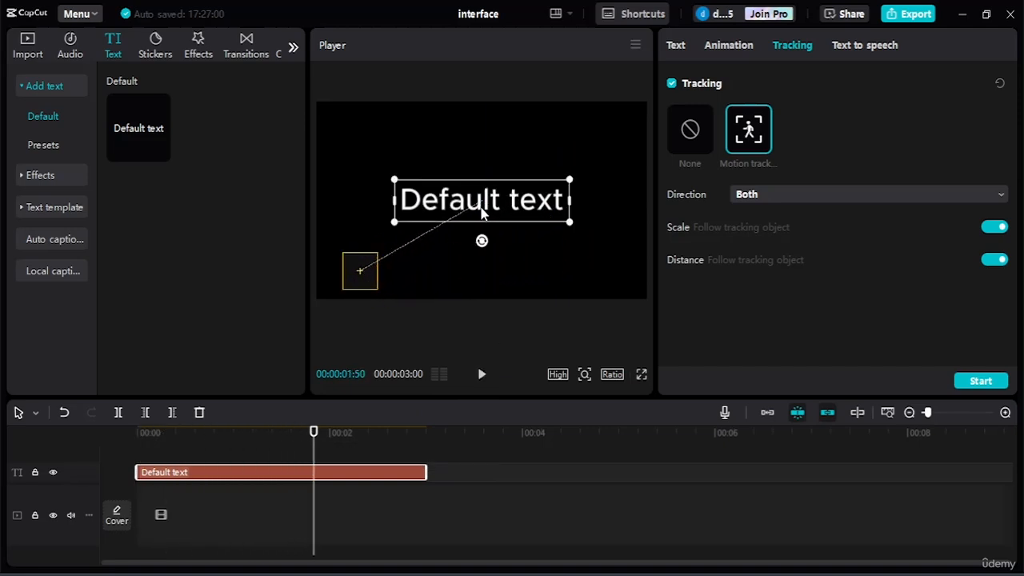
pyautogui.moveTo(484, 215); pyautogui.dragTo(515, 176)
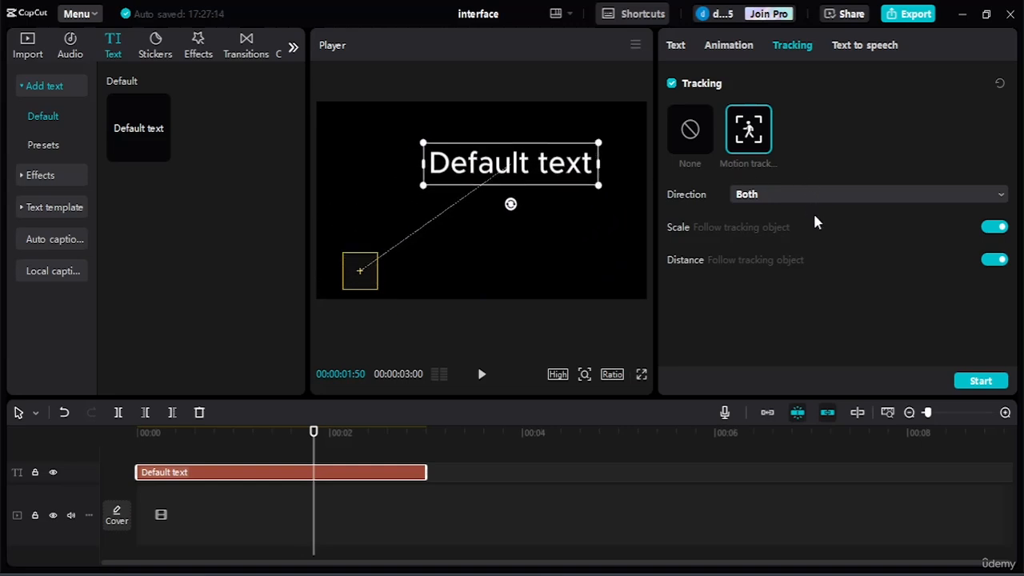
pyautogui.click(979, 382)
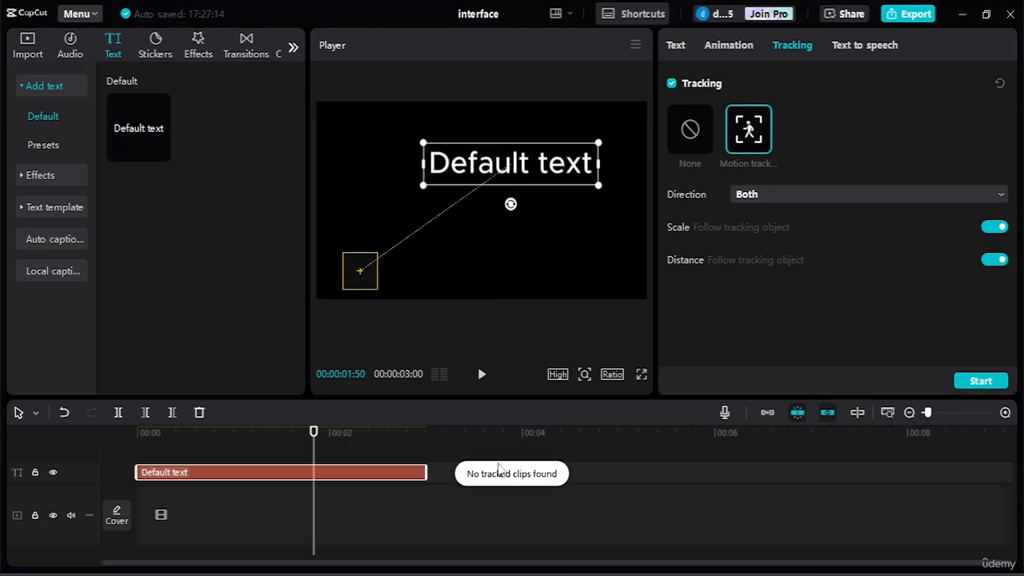
pyautogui.moveTo(278, 532); pyautogui.dragTo(272, 523)
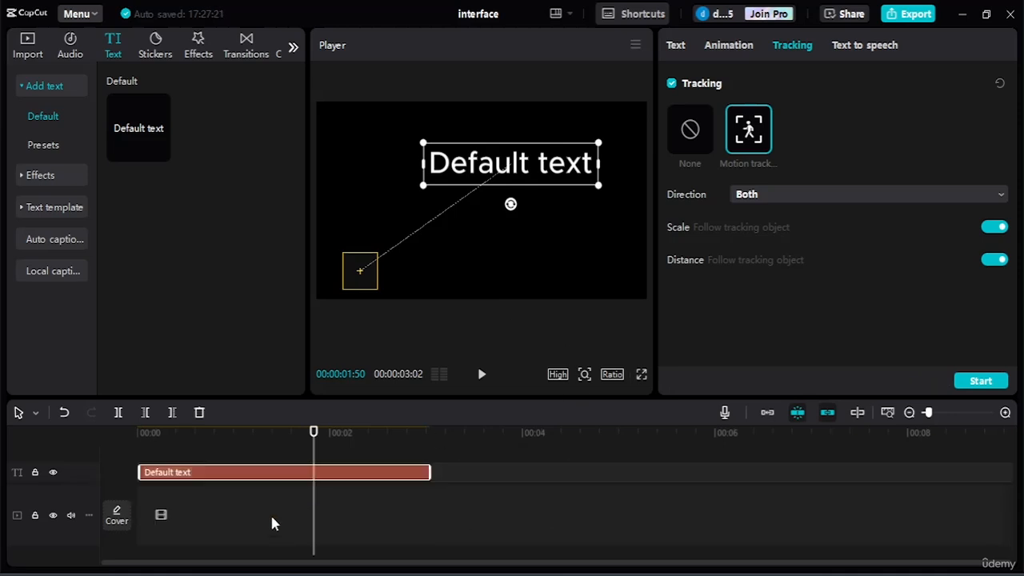
# Place the 27-second coffee video at the start of the main track beneath the text clip
pyautogui.click(42, 56)
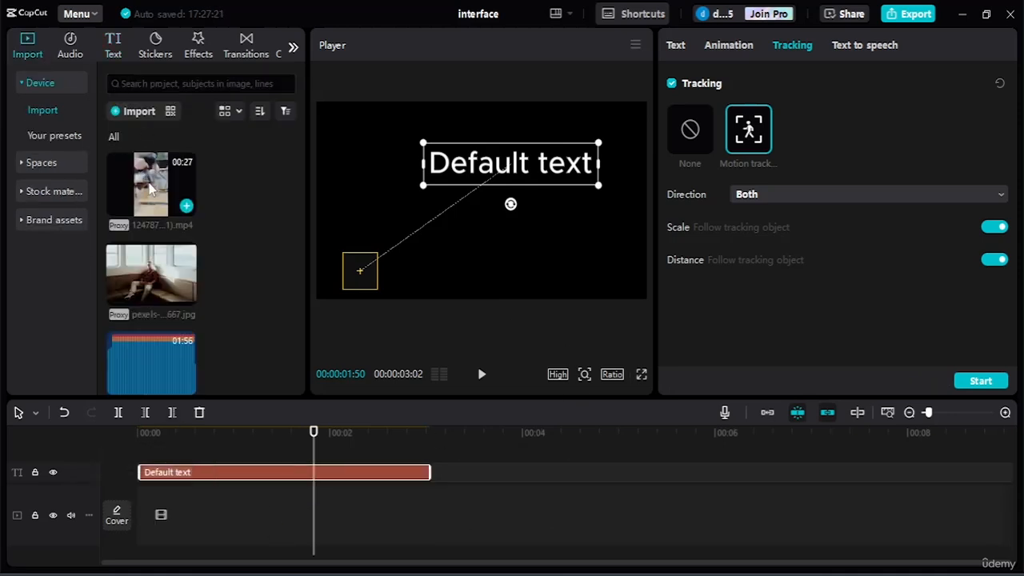
pyautogui.moveTo(152, 188)
pyautogui.mouseDown()
pyautogui.moveTo(195, 542)
pyautogui.moveTo(137, 525)
pyautogui.mouseUp()
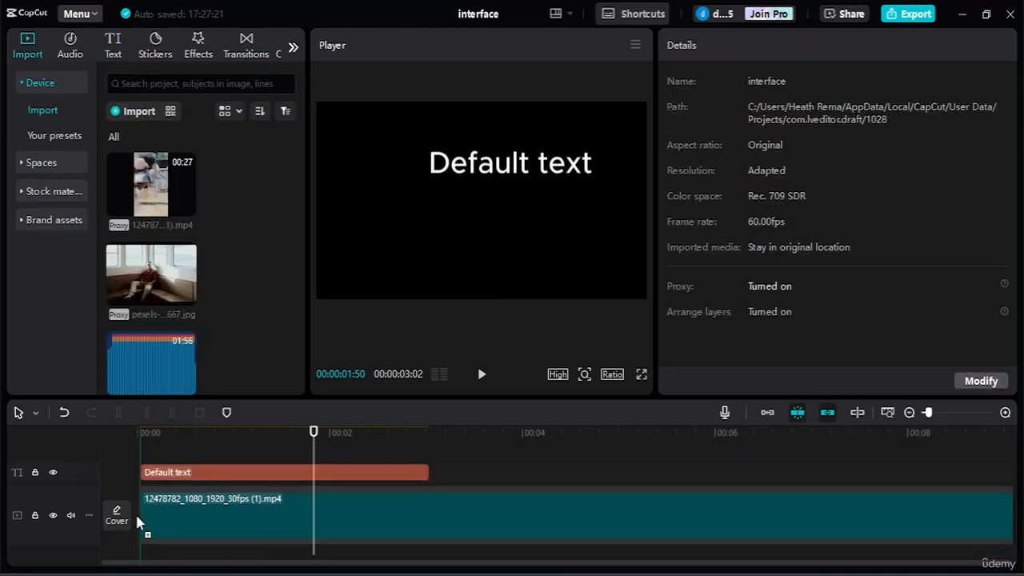
pyautogui.click(502, 164)
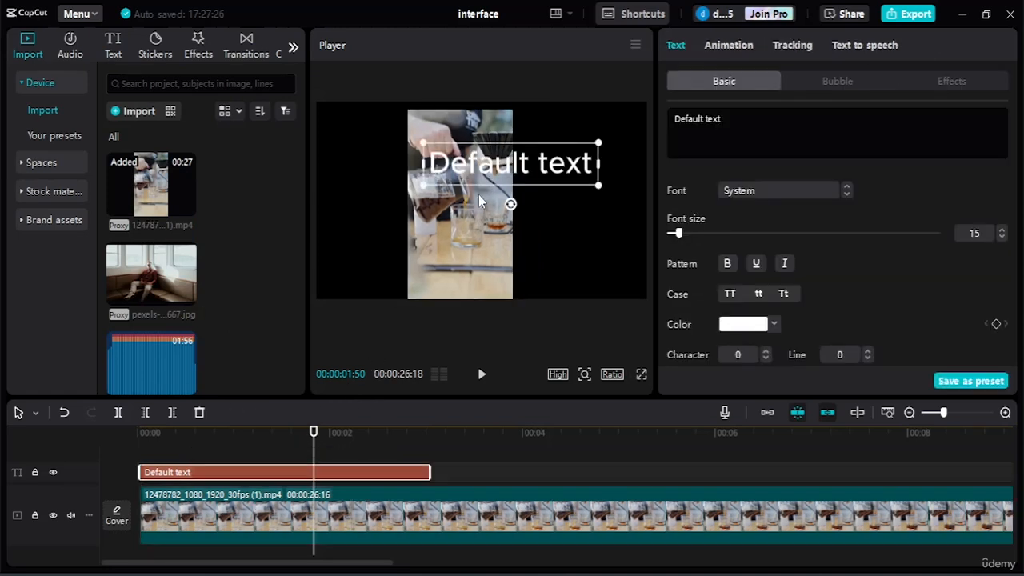
pyautogui.click(480, 198)
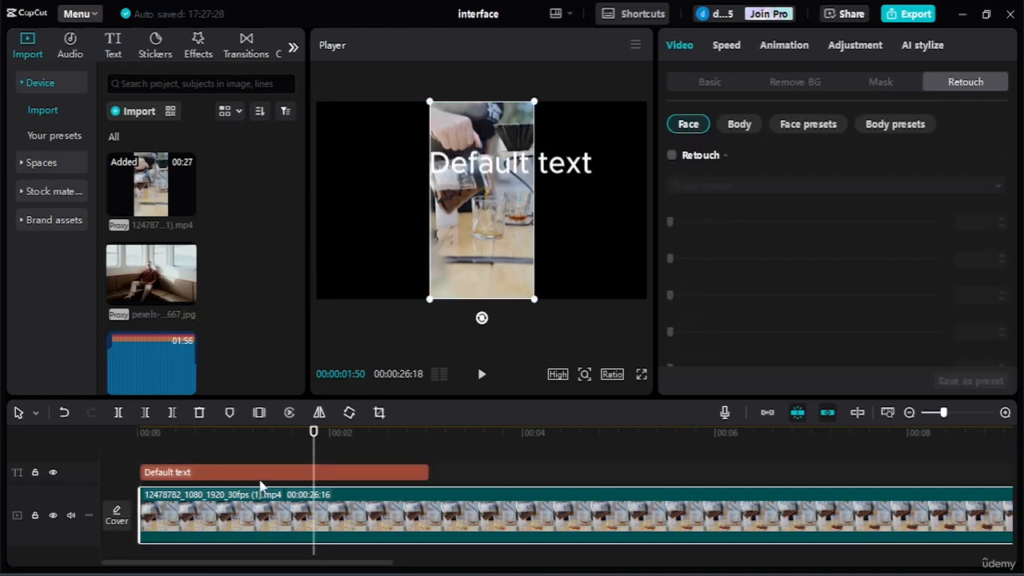
# Position the text's tracking box just below the glass in the coffee video, run motion tracking, and stop it after about 6 seconds
pyautogui.click(261, 477)
pyautogui.click(791, 45)
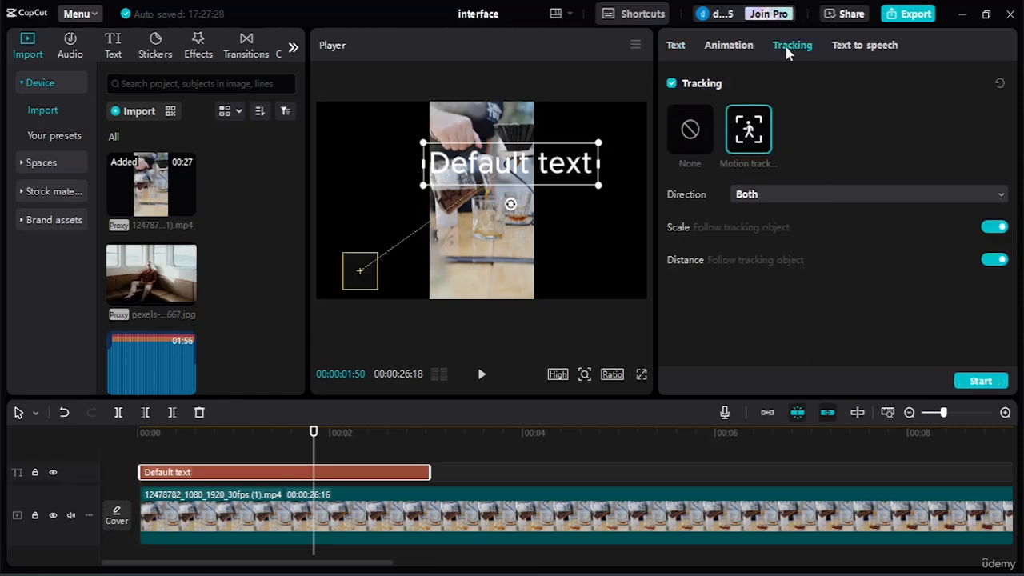
pyautogui.moveTo(364, 282); pyautogui.dragTo(477, 241)
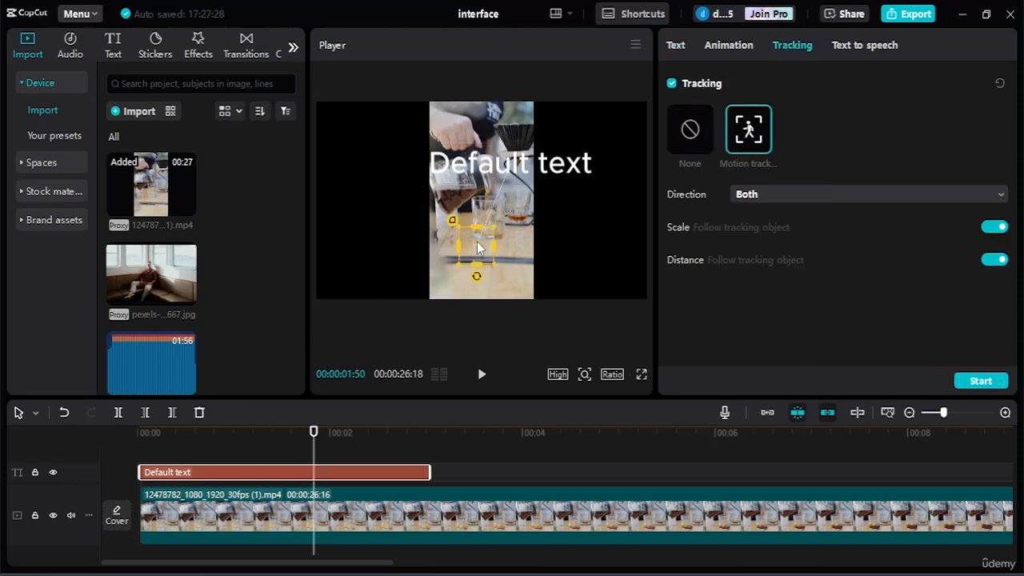
pyautogui.click(981, 382)
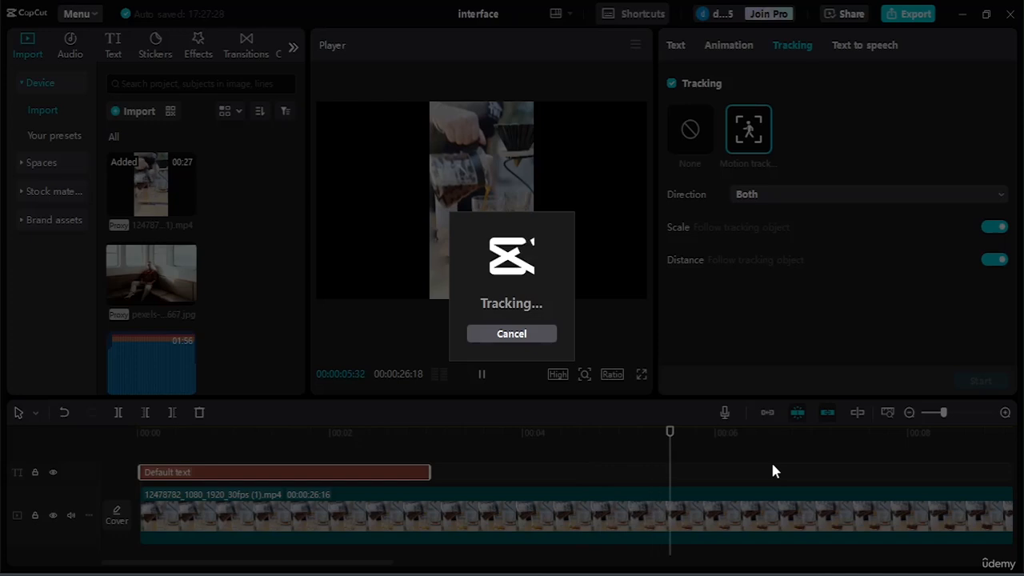
pyautogui.click(524, 334)
pyautogui.click(872, 535)
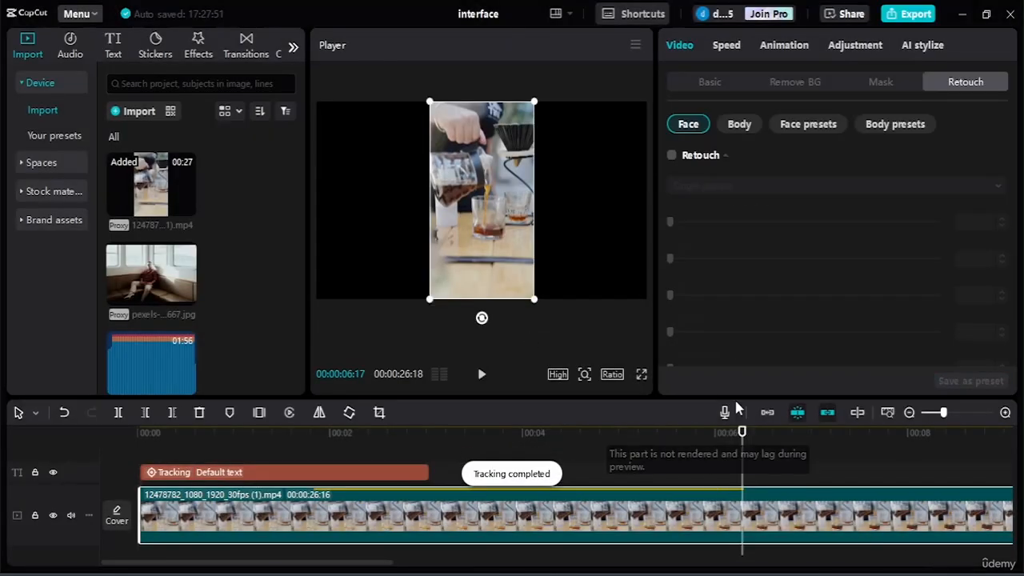
# Play back the tracked text from the start of the timeline and return the playhead to 00:00:02:57
pyautogui.moveTo(742, 432); pyautogui.dragTo(532, 436)
pyautogui.moveTo(466, 445); pyautogui.dragTo(135, 449)
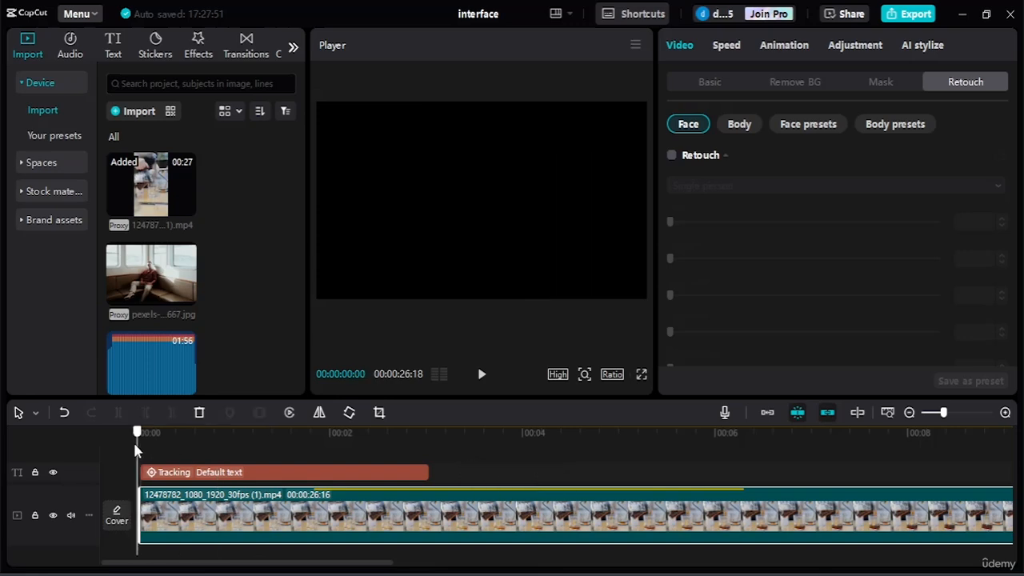
pyautogui.click(482, 374)
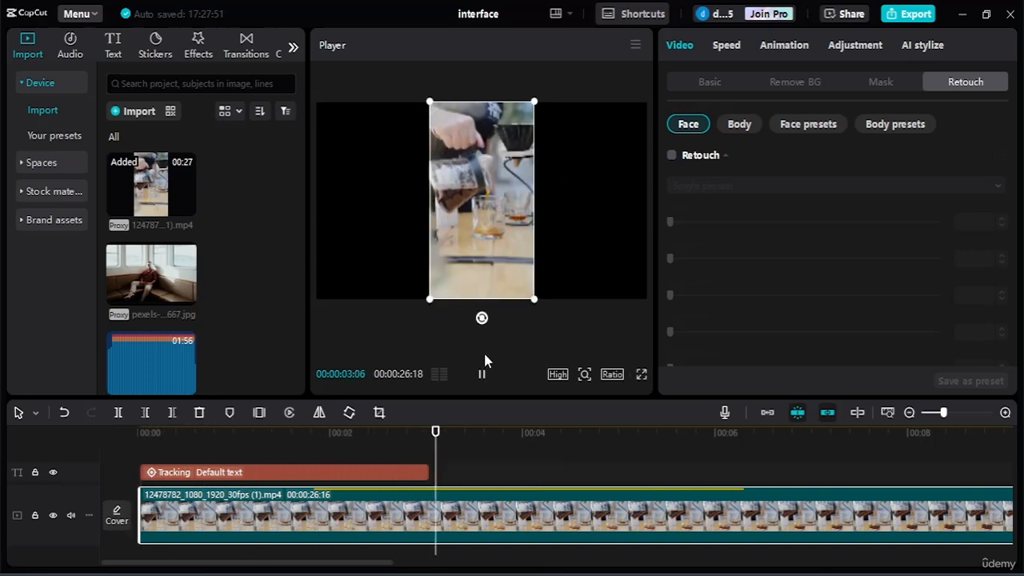
pyautogui.click(423, 460)
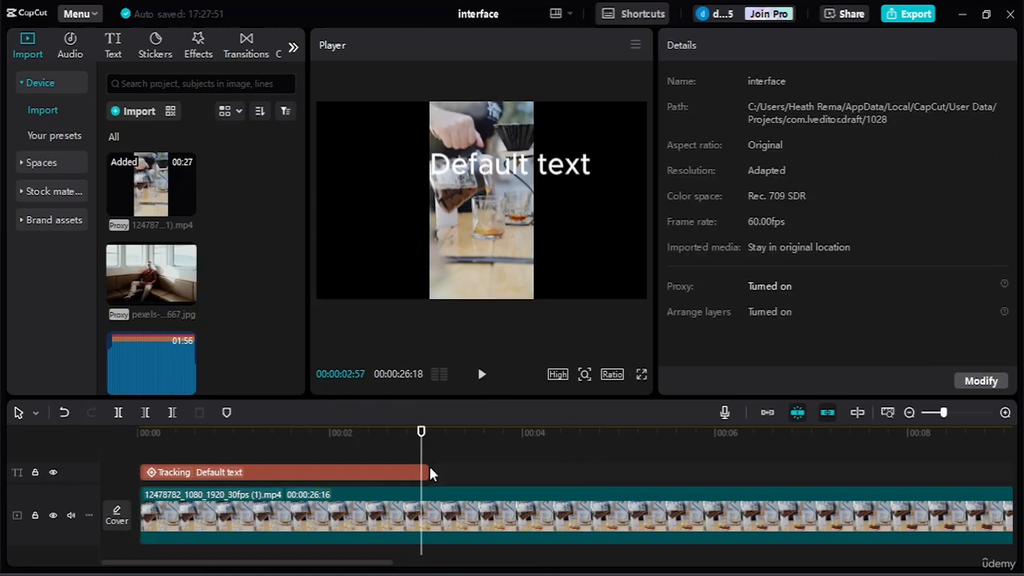
# Extend the text clip's end to about 9 seconds, and delete all clips from the timeline
pyautogui.moveTo(425, 467); pyautogui.dragTo(497, 510)
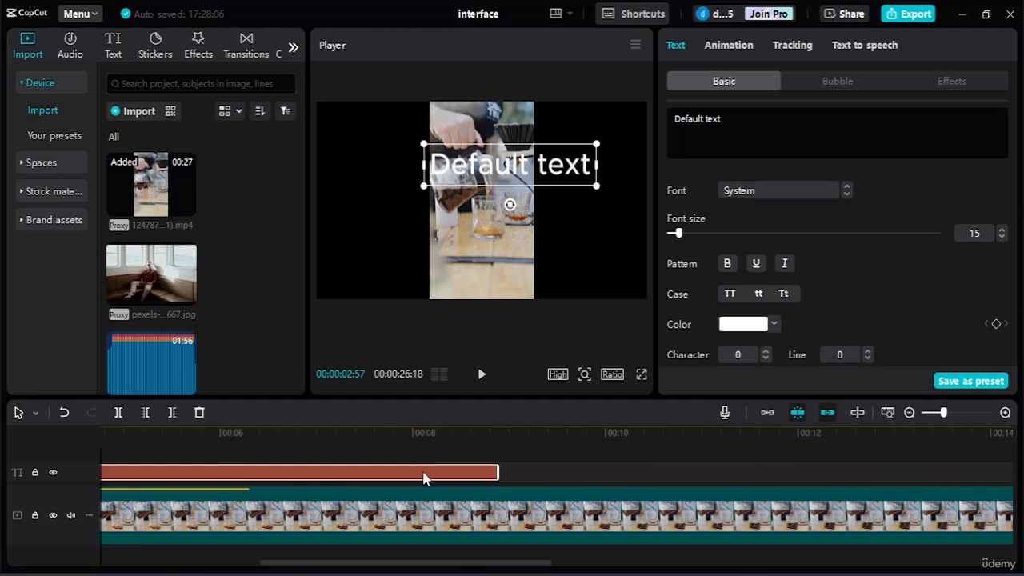
pyautogui.click(409, 504)
pyautogui.press('Delete')
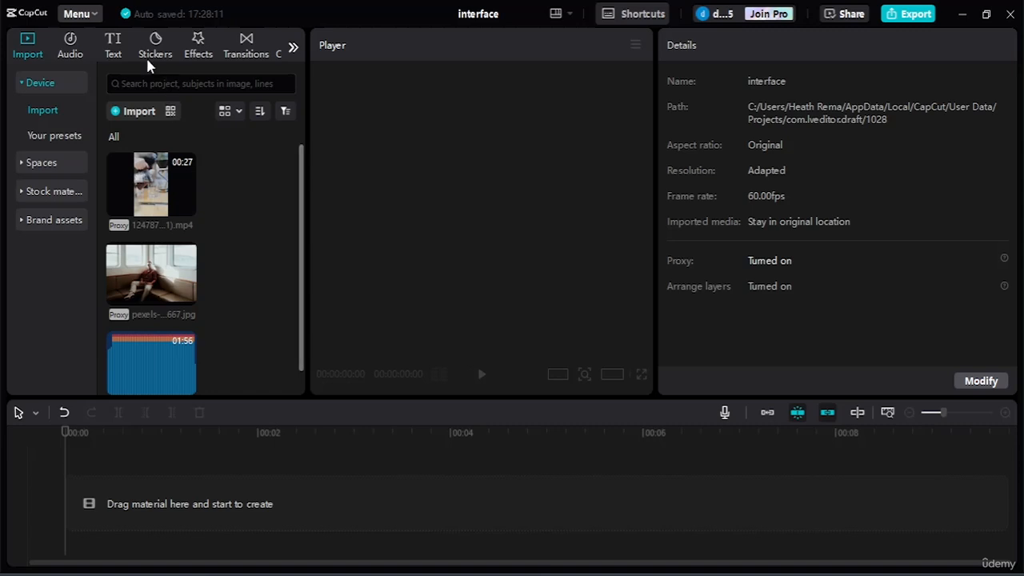
# Add a default text clip at the start of the empty timeline, and view its Bubble and Effects options
pyautogui.click(117, 48)
pyautogui.moveTo(132, 116); pyautogui.dragTo(114, 499)
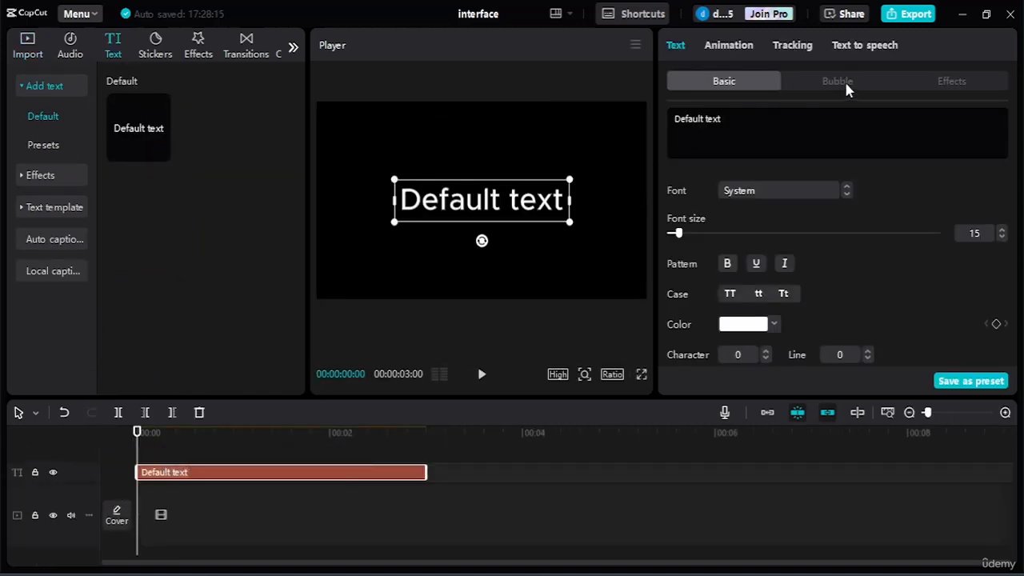
pyautogui.click(845, 83)
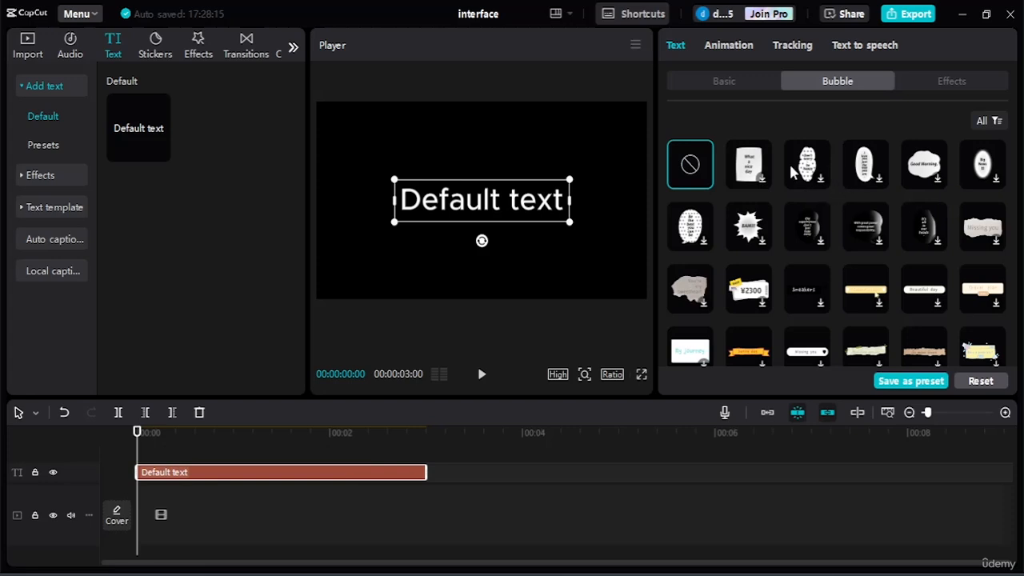
pyautogui.click(953, 81)
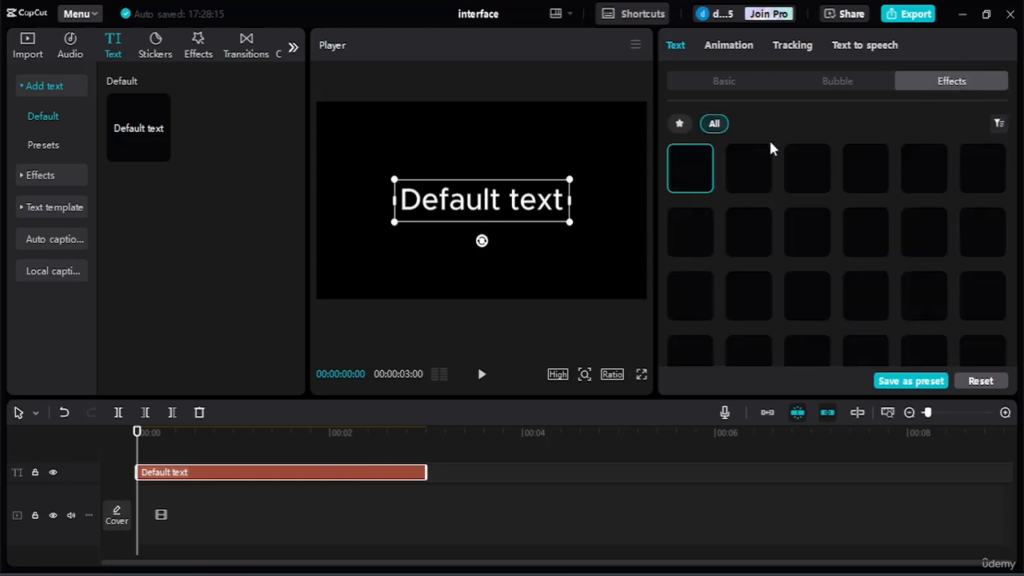
# Generate text-to-speech audio for the default text with the British Male voice
pyautogui.click(842, 49)
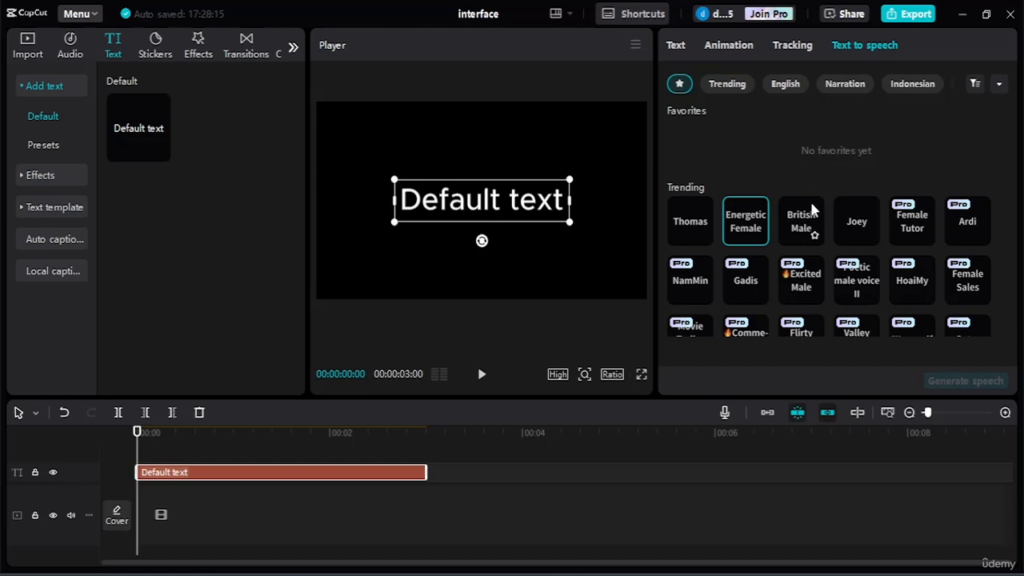
pyautogui.hotkey('ctrl', 'a')
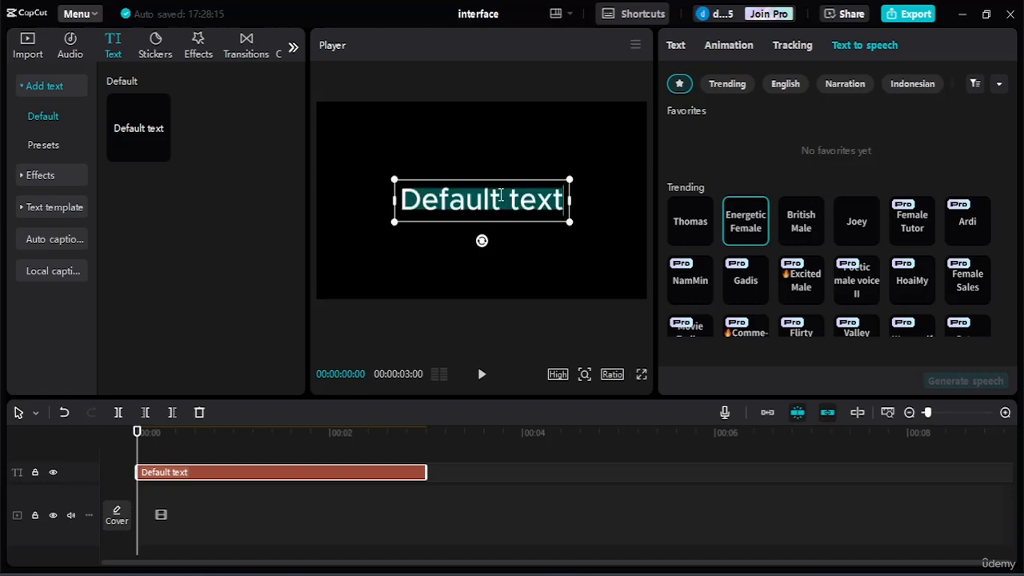
pyautogui.click(794, 221)
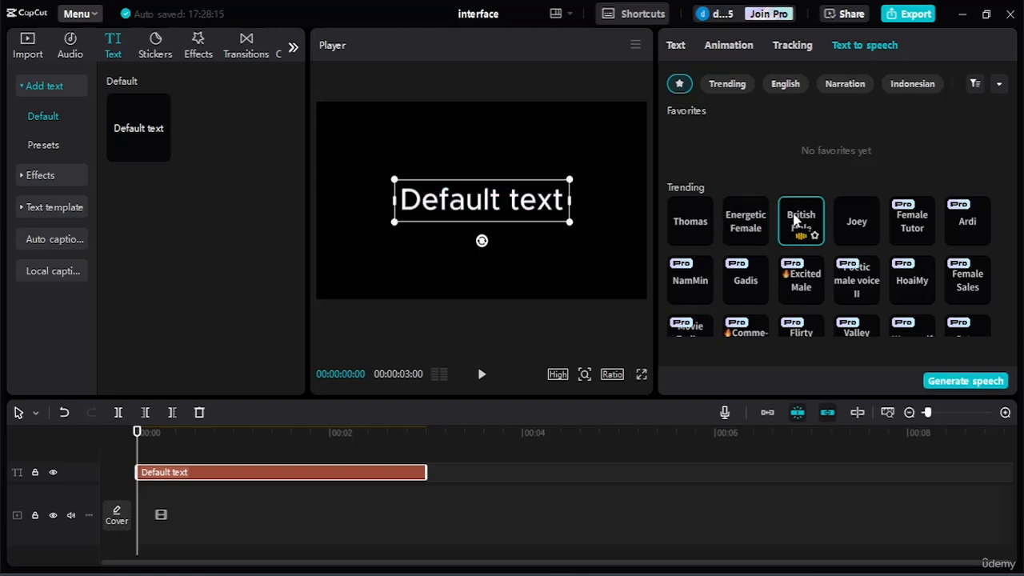
pyautogui.click(958, 379)
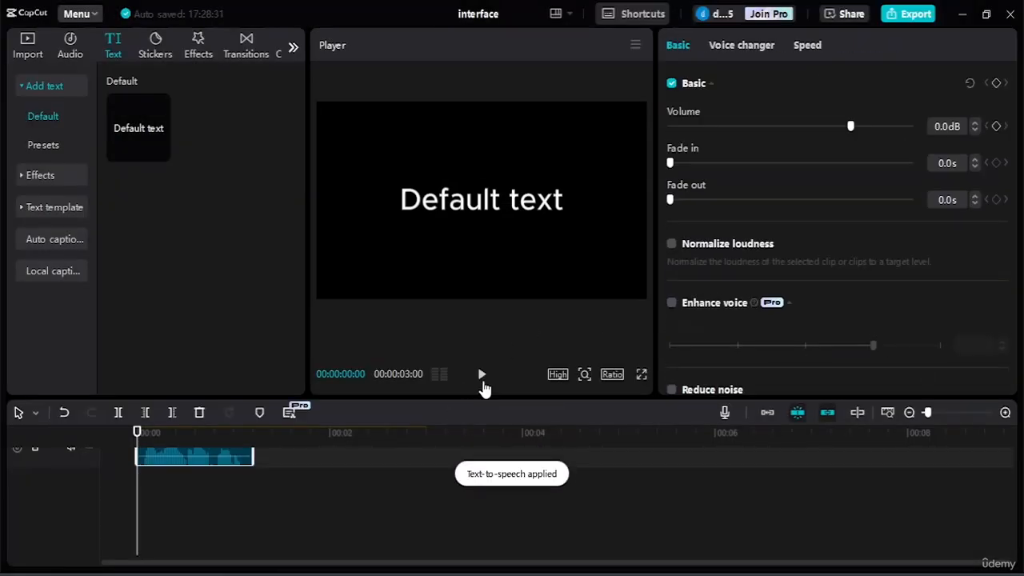
# Play back the generated speech, pause at about 2 seconds, and open the speech clip's speed settings
pyautogui.click(483, 382)
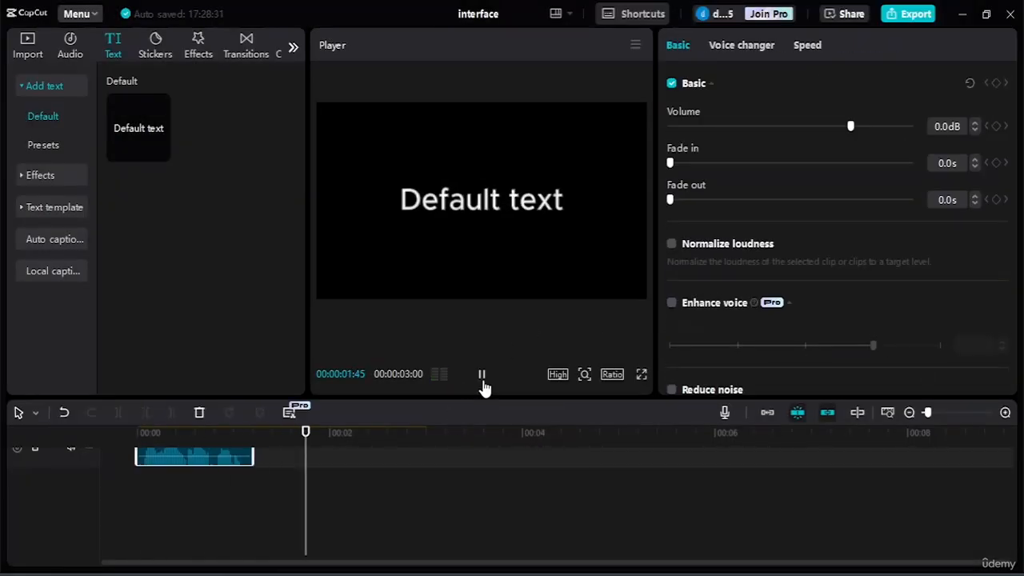
pyautogui.click(484, 383)
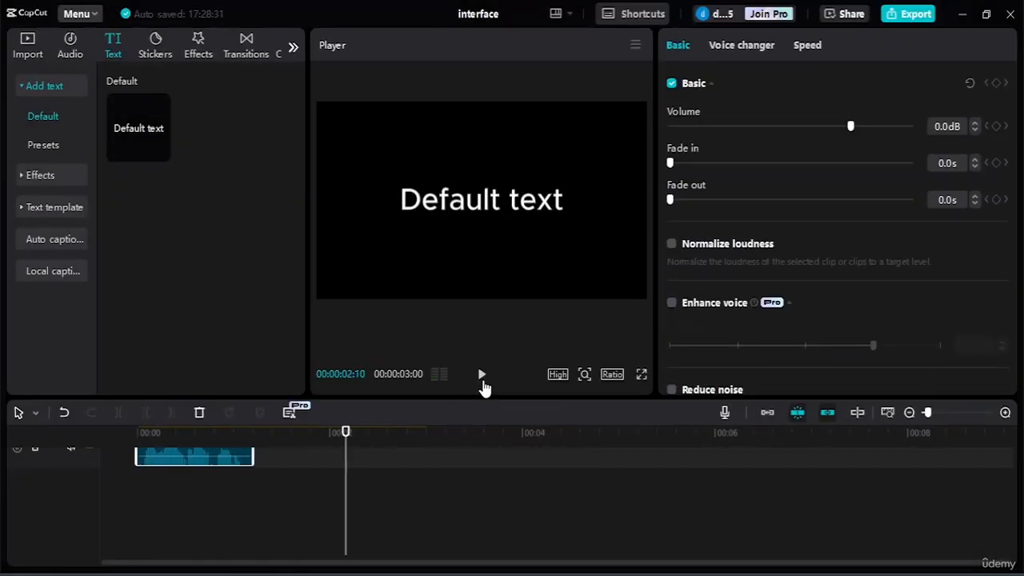
pyautogui.click(807, 47)
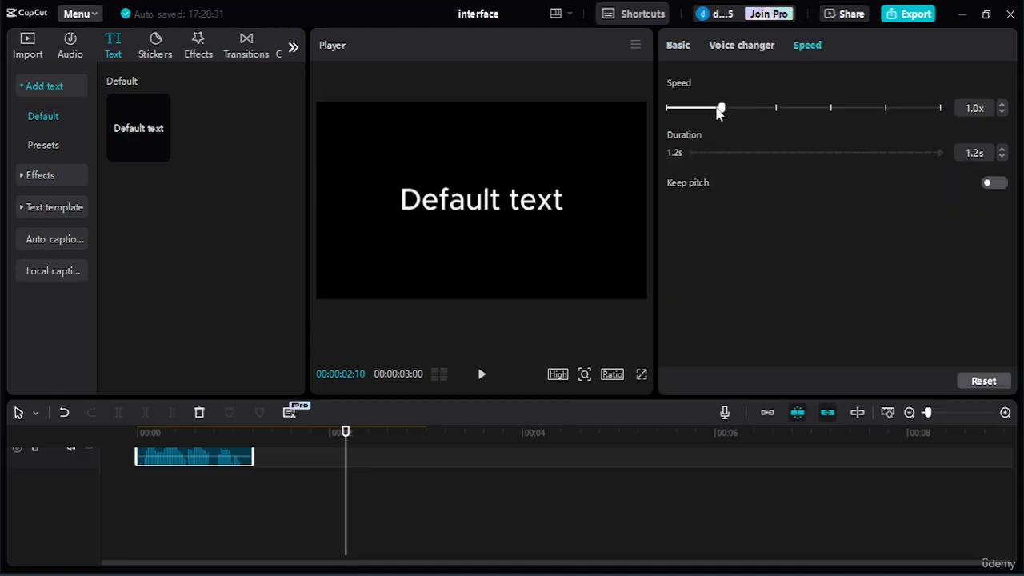
# Slow the generated speech clip to a speed of 0.7x
pyautogui.moveTo(718, 112); pyautogui.dragTo(704, 110)
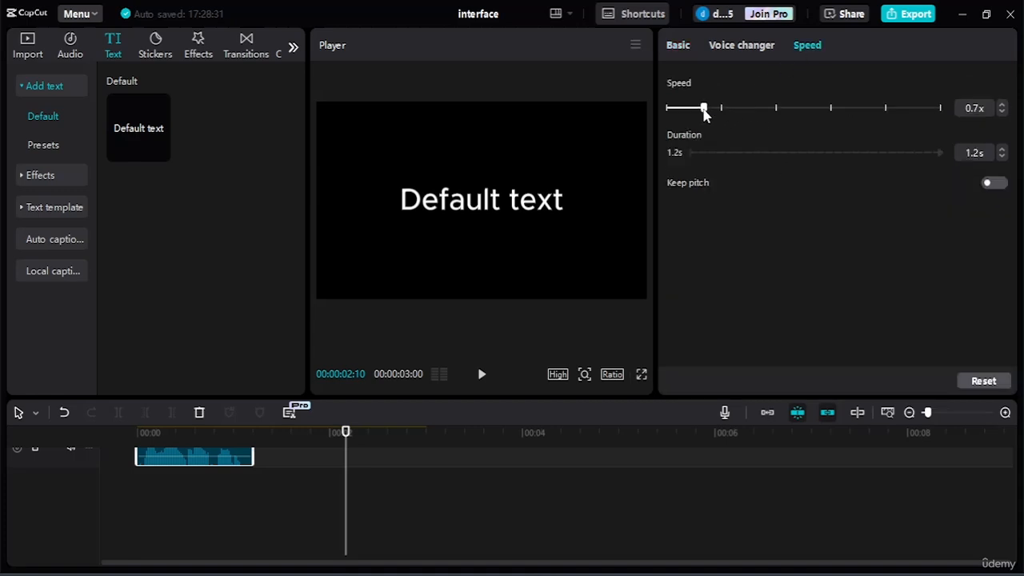
# Add the imported 27-second coffee-pouring video at the start of the timeline, and delete the speech clip
pyautogui.click(244, 51)
pyautogui.click(41, 51)
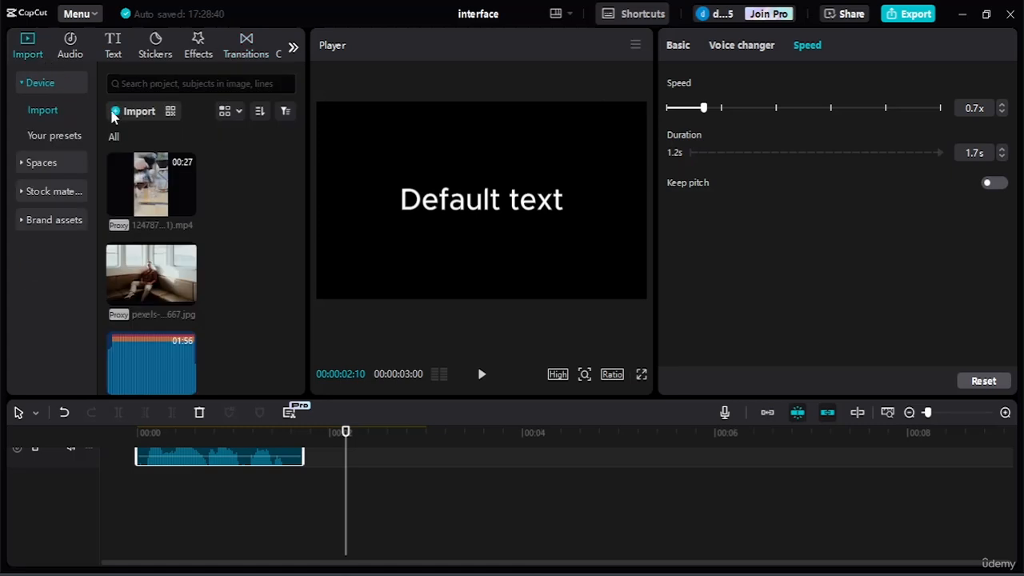
pyautogui.moveTo(144, 186); pyautogui.dragTo(144, 503)
pyautogui.click(212, 546)
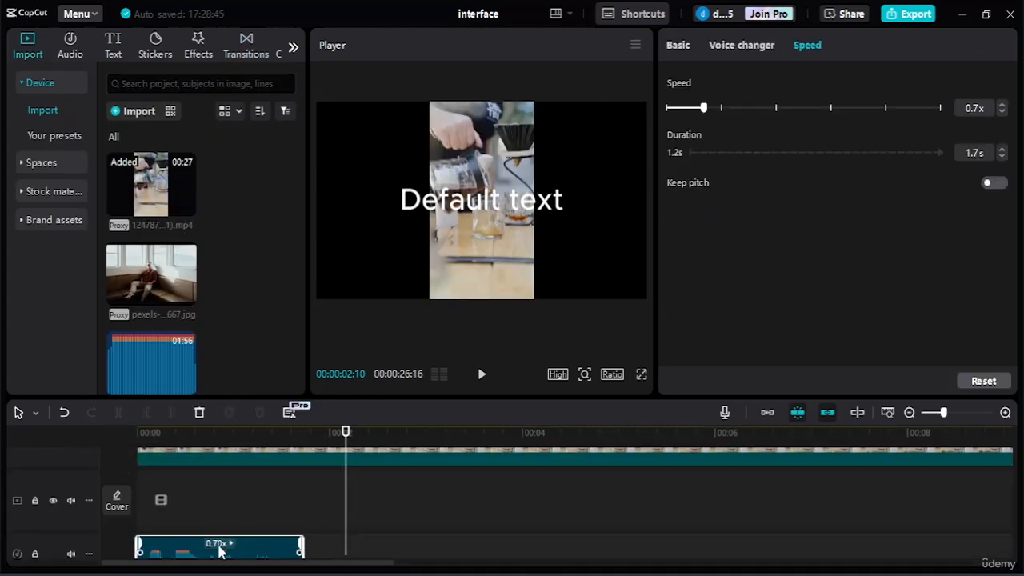
pyautogui.press('Delete')
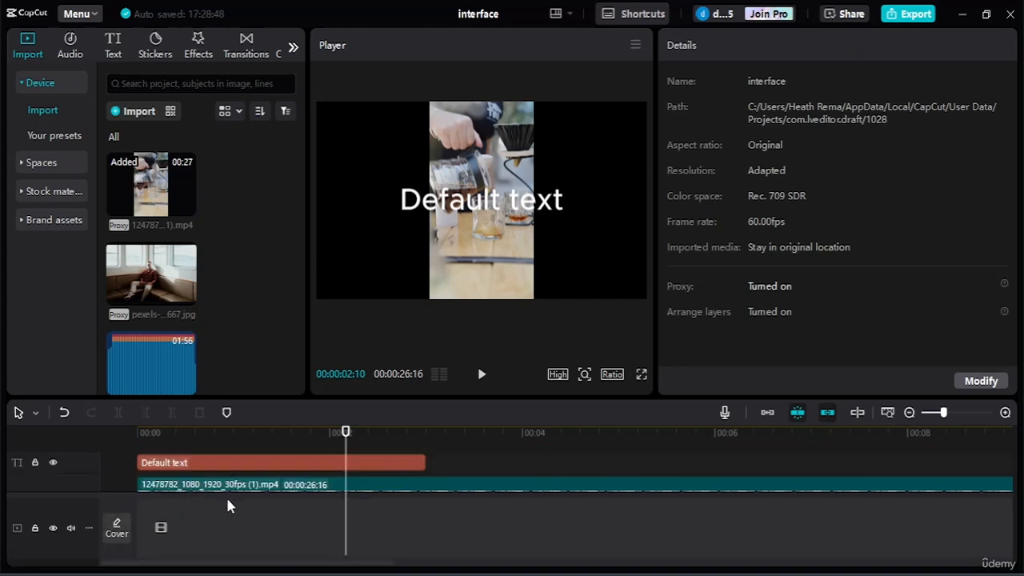
# Apply the Glowing Doubles body effect from the Clone group to the coffee video clip
pyautogui.click(247, 485)
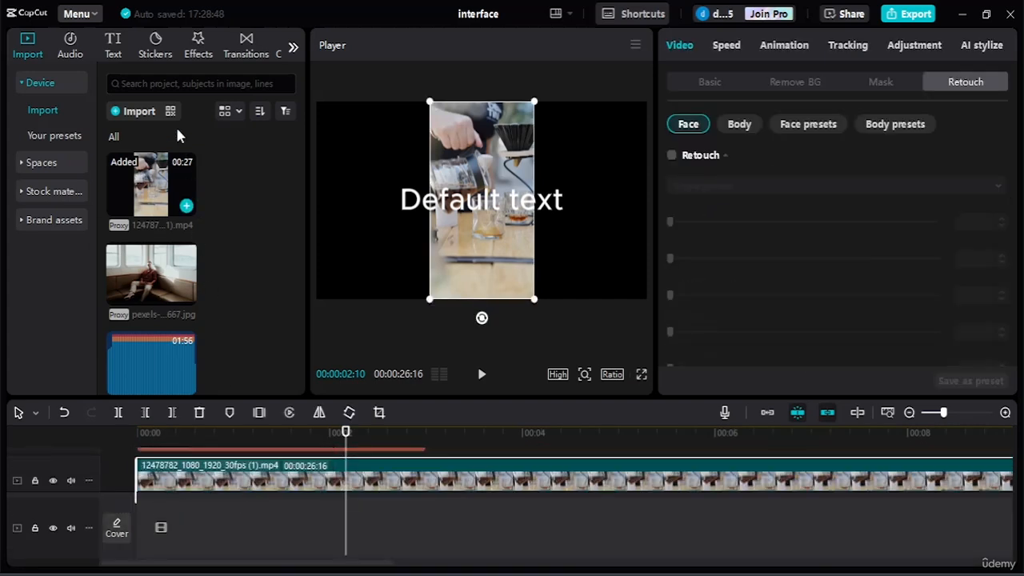
pyautogui.click(201, 59)
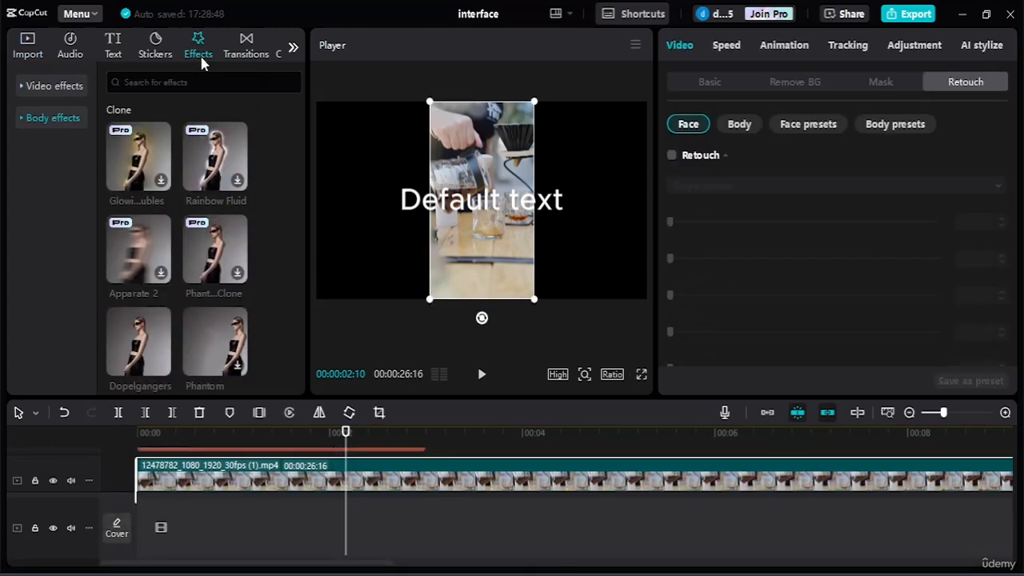
pyautogui.click(158, 149)
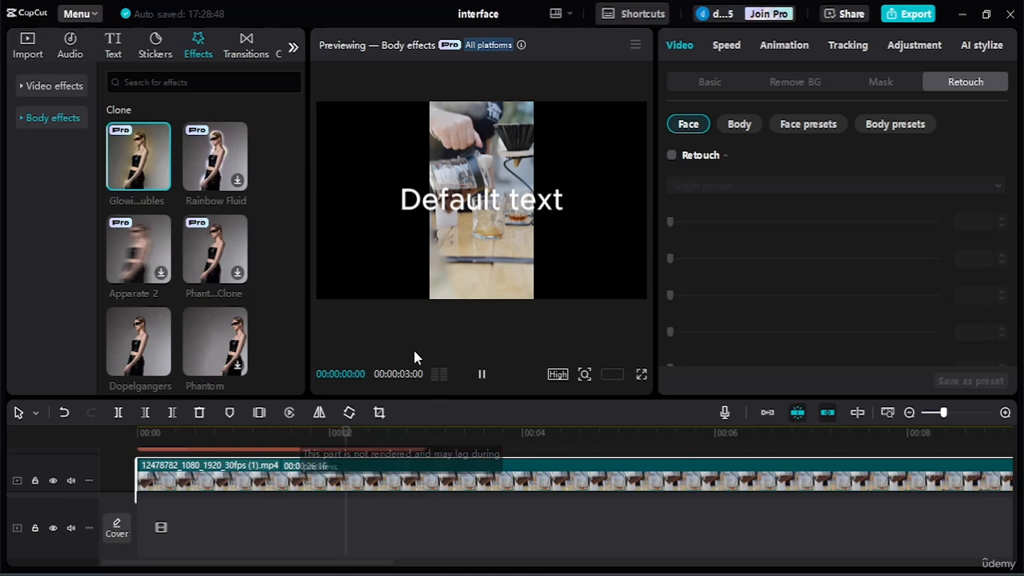
pyautogui.moveTo(163, 188); pyautogui.dragTo(232, 481)
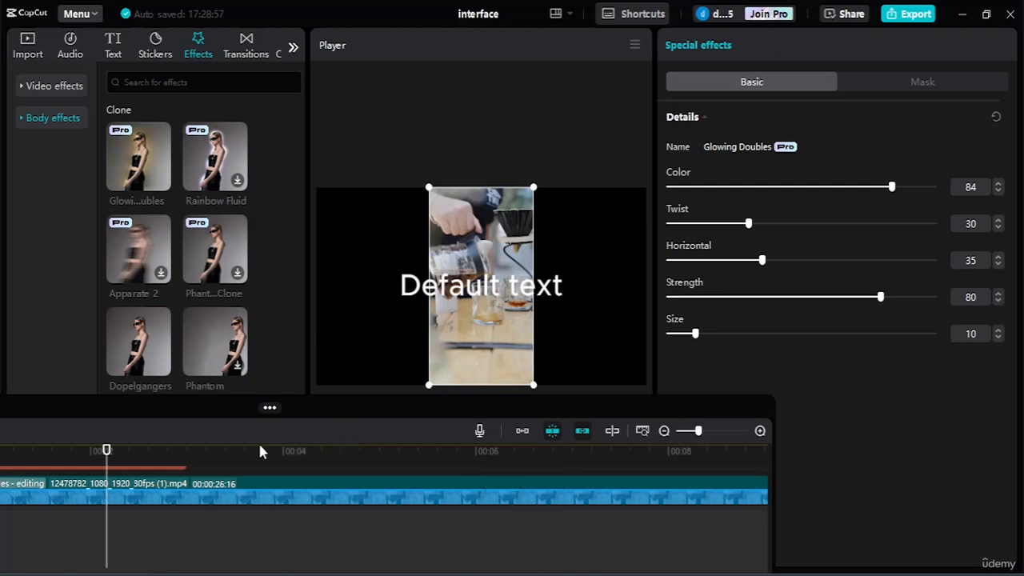
# Play the video from the beginning to preview the Glowing Doubles effect
pyautogui.moveTo(107, 452); pyautogui.dragTo(3, 458)
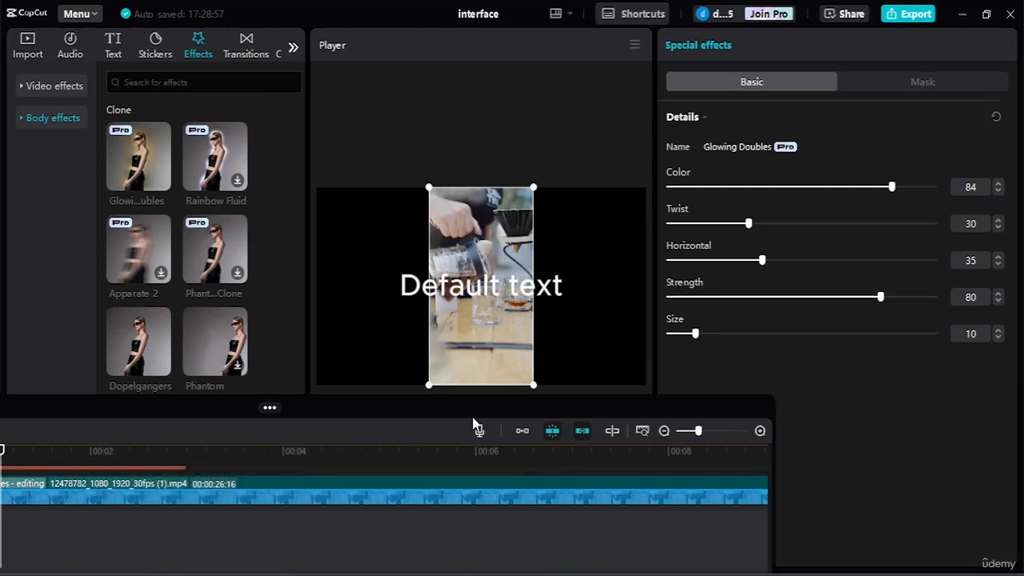
pyautogui.moveTo(471, 416); pyautogui.dragTo(528, 417)
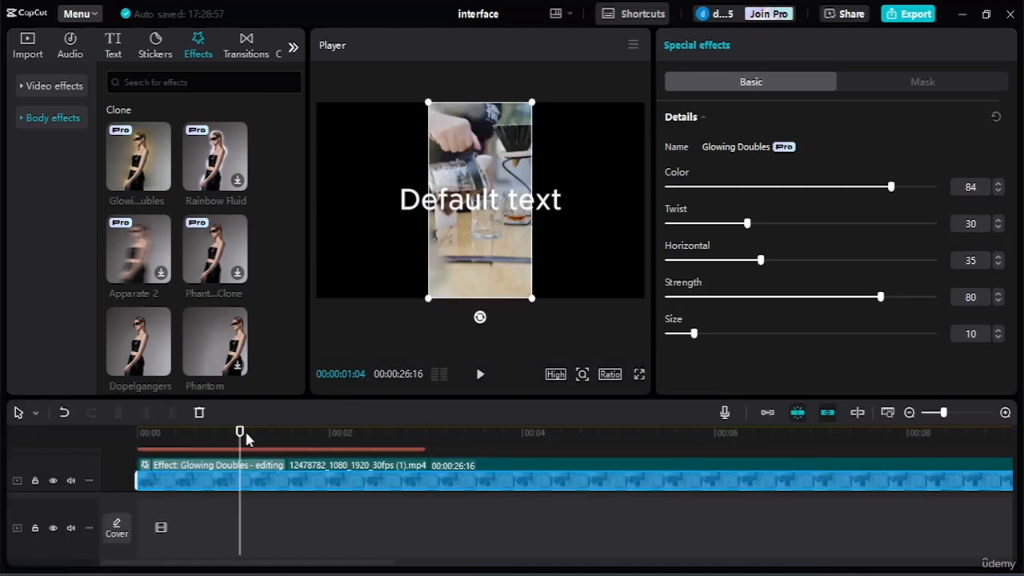
pyautogui.moveTo(246, 438); pyautogui.dragTo(137, 434)
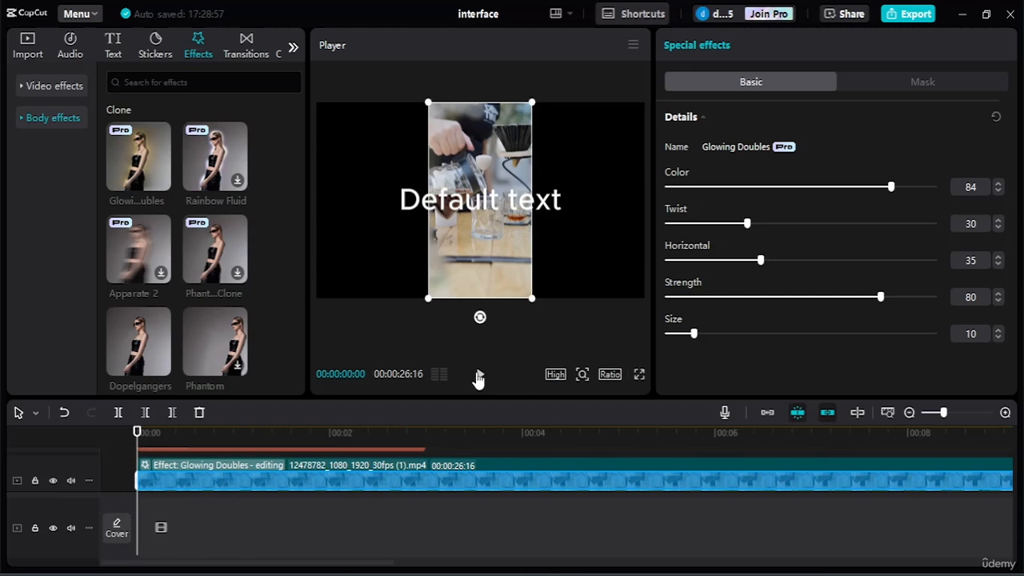
pyautogui.click(479, 376)
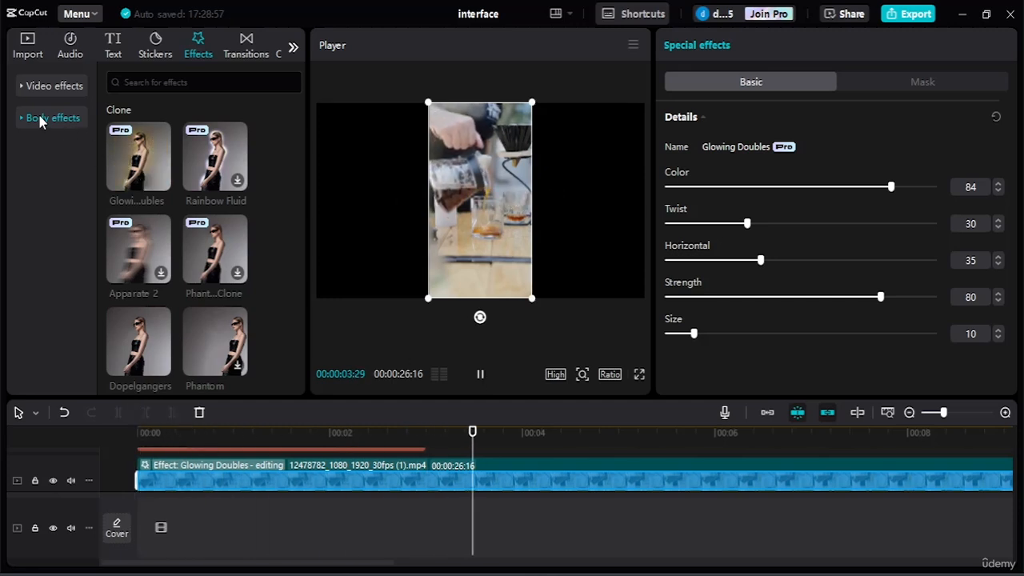
# Apply the Flash video effect from the Nightclub category to the coffee clip, and preview it from the start to about 3 seconds
pyautogui.click(23, 89)
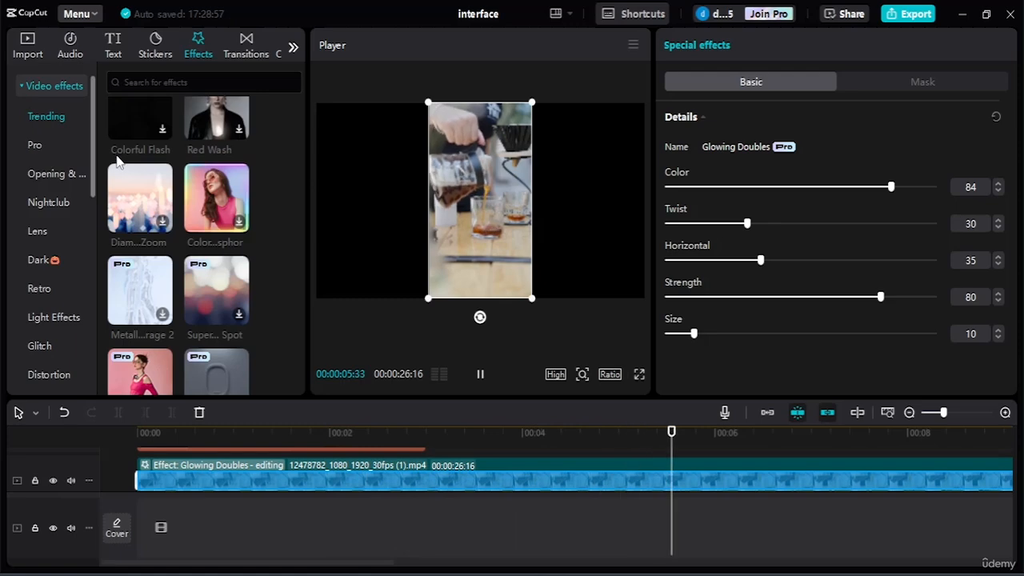
pyautogui.scroll(-2, 140, 228)
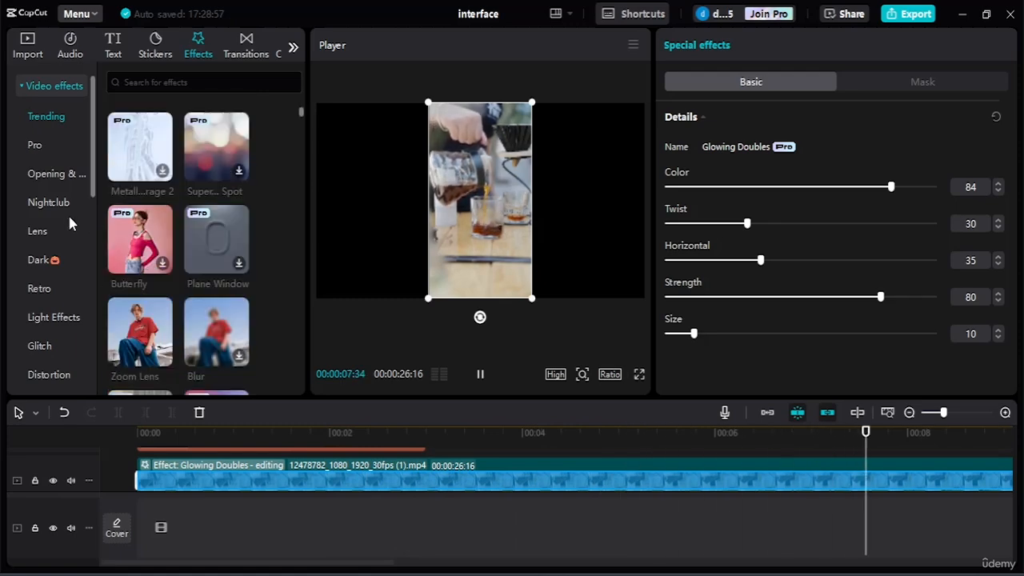
pyautogui.click(49, 203)
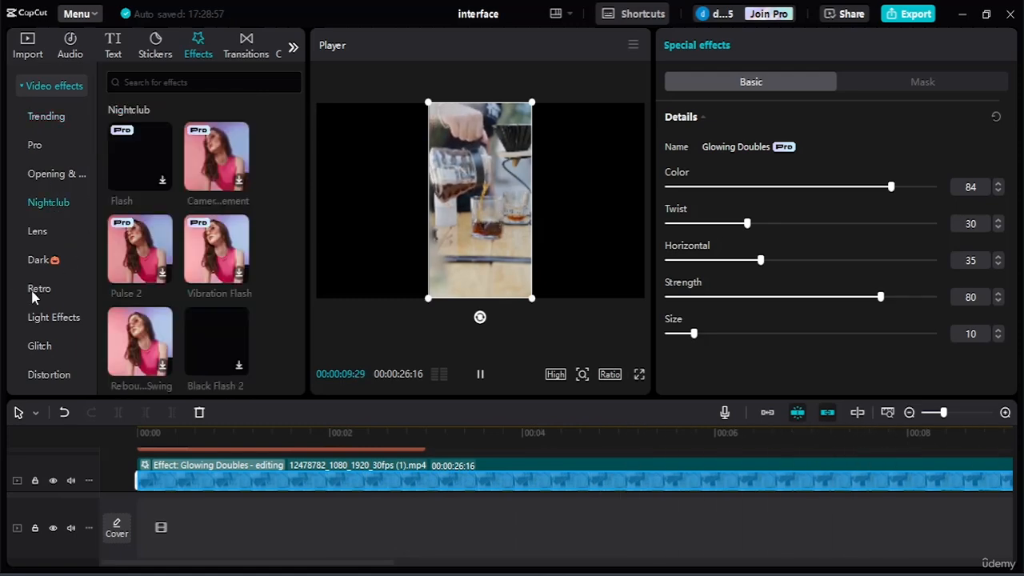
pyautogui.moveTo(140, 158); pyautogui.dragTo(157, 478)
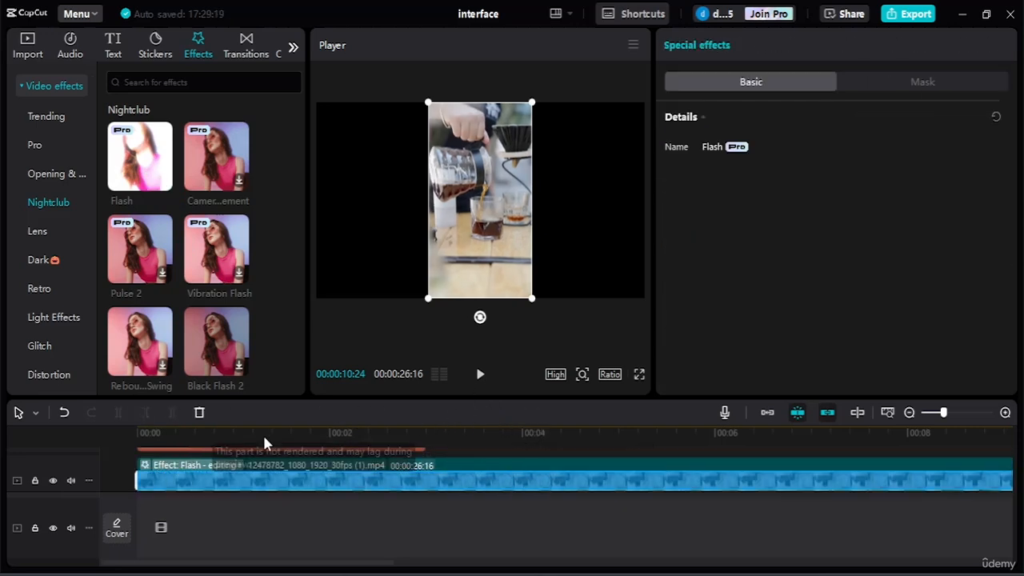
pyautogui.moveTo(264, 436); pyautogui.dragTo(110, 443)
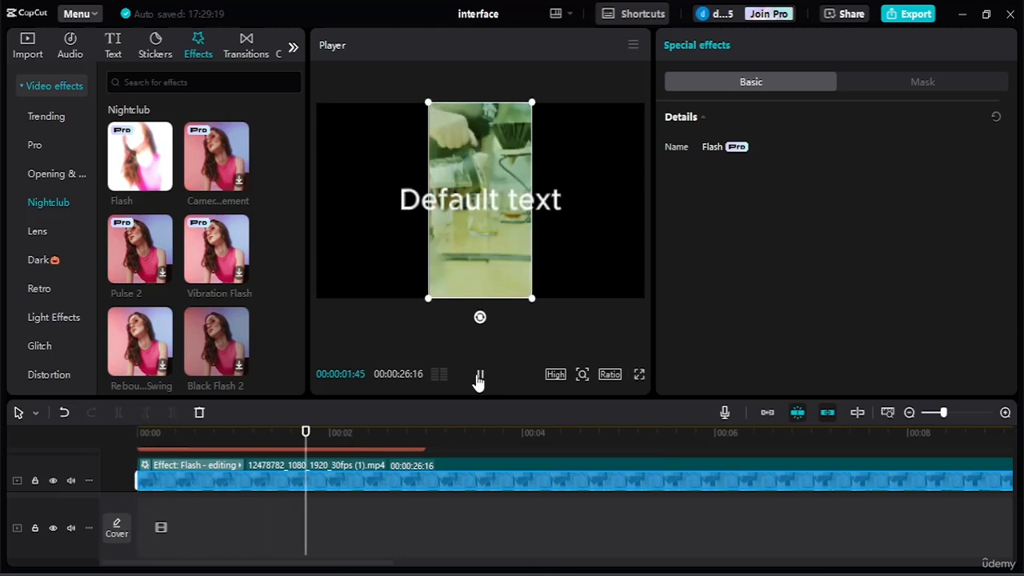
pyautogui.click(478, 378)
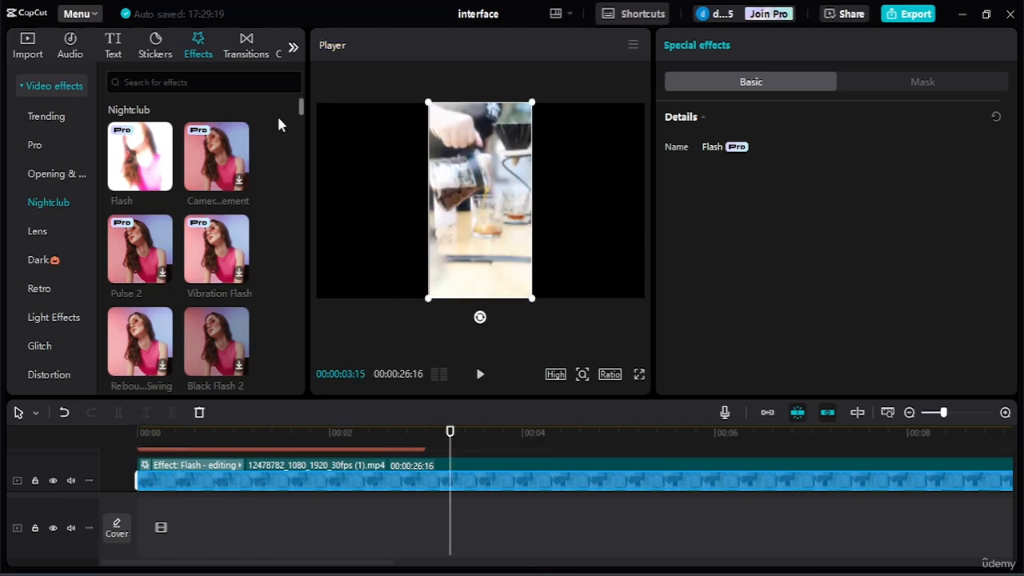
# Show the transitions library, and split the coffee video at about 1.9 seconds and 2.4 seconds
pyautogui.click(247, 54)
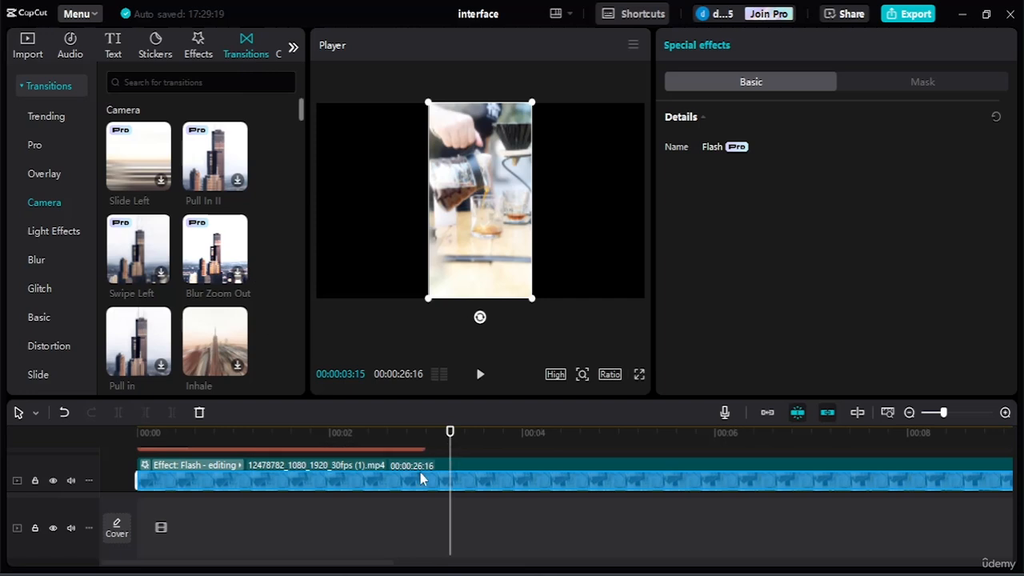
pyautogui.moveTo(450, 432); pyautogui.dragTo(316, 434)
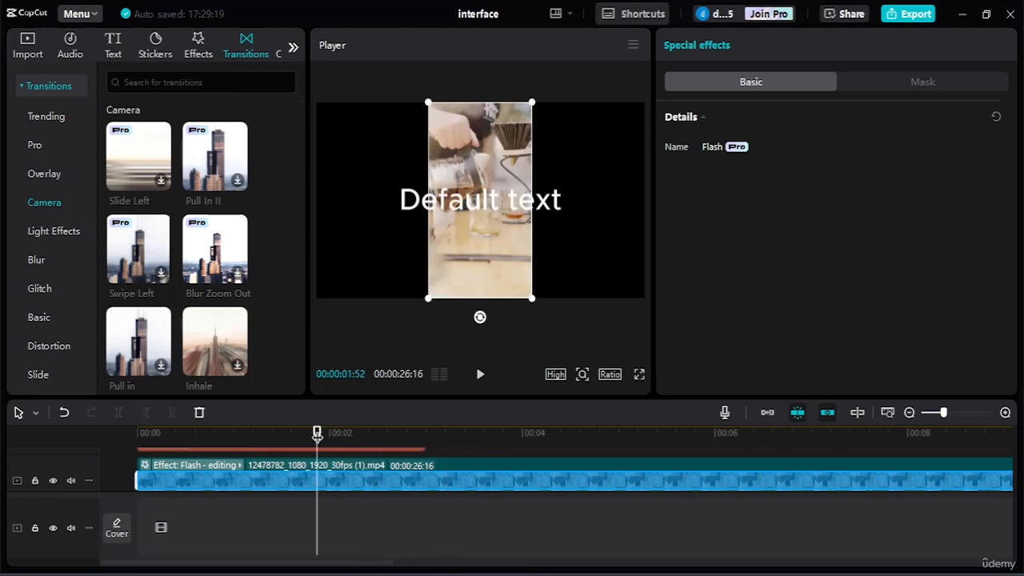
pyautogui.hotkey('ctrl', 'b')
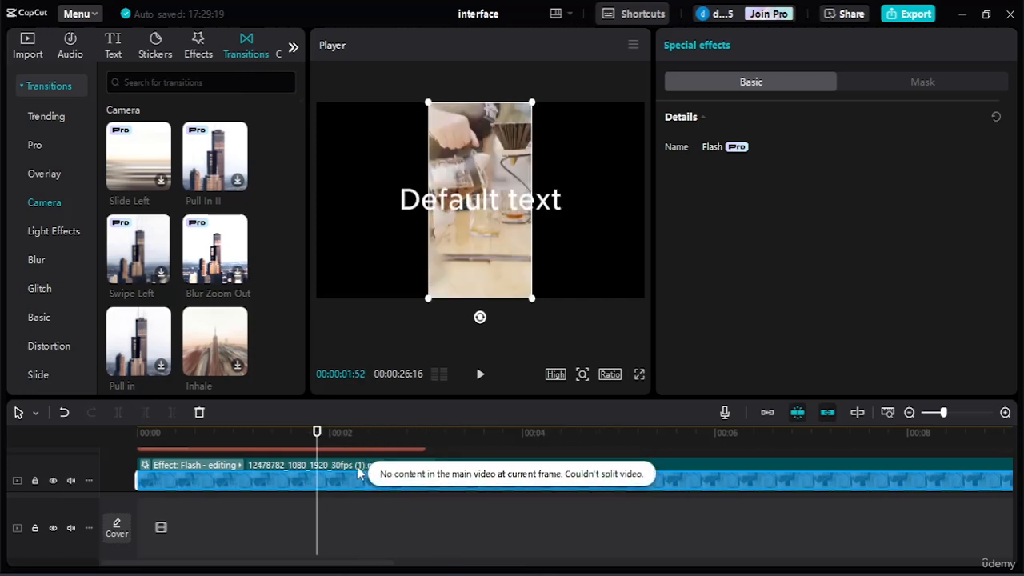
pyautogui.press('Delete')
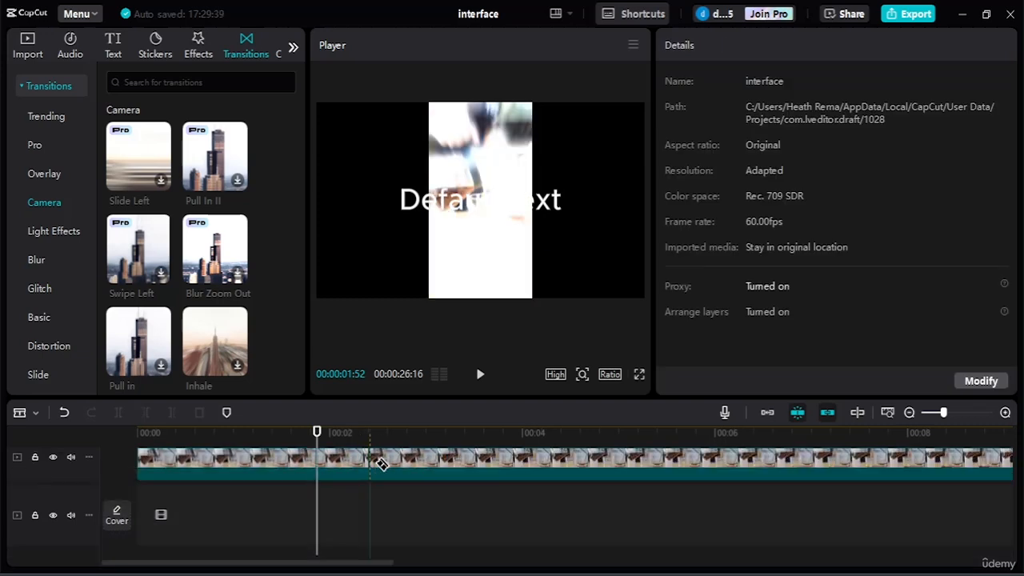
pyautogui.hotkey('ctrl', 'b')
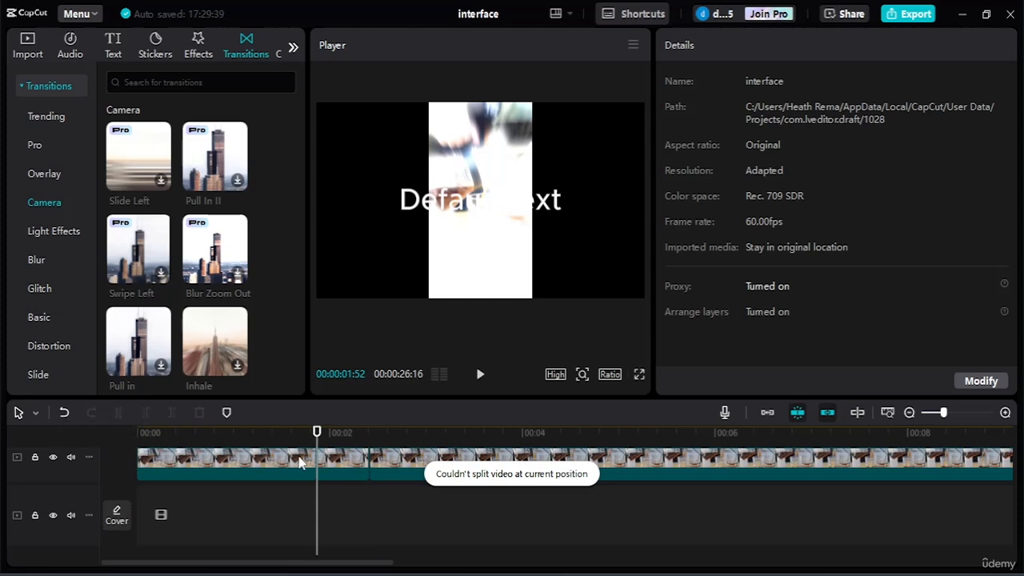
# Add the Slide Left camera transition at the first cut in the coffee video, and play it back to about 3.7 seconds
pyautogui.moveTo(317, 439); pyautogui.dragTo(284, 438)
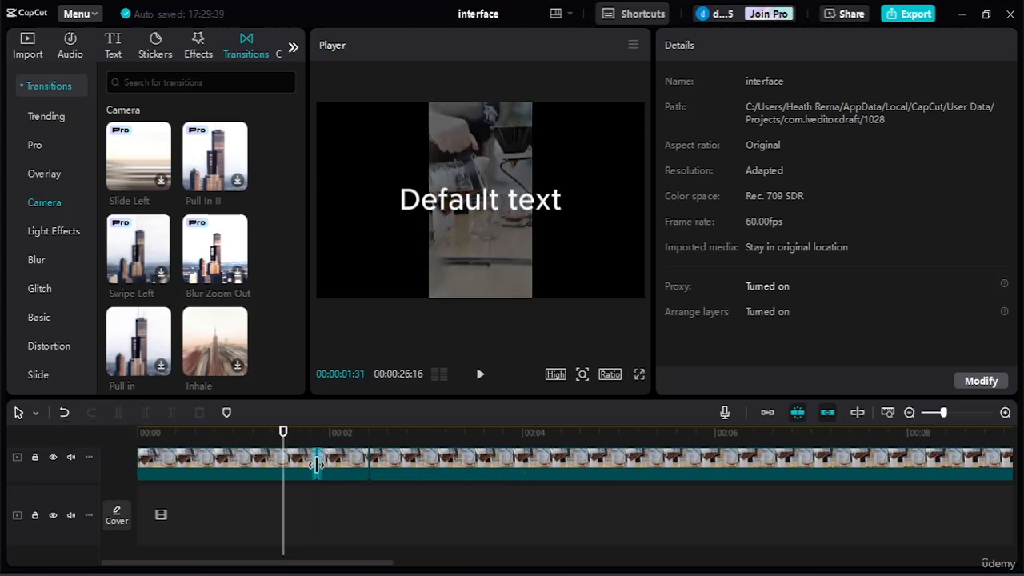
pyautogui.moveTo(283, 436); pyautogui.dragTo(296, 436)
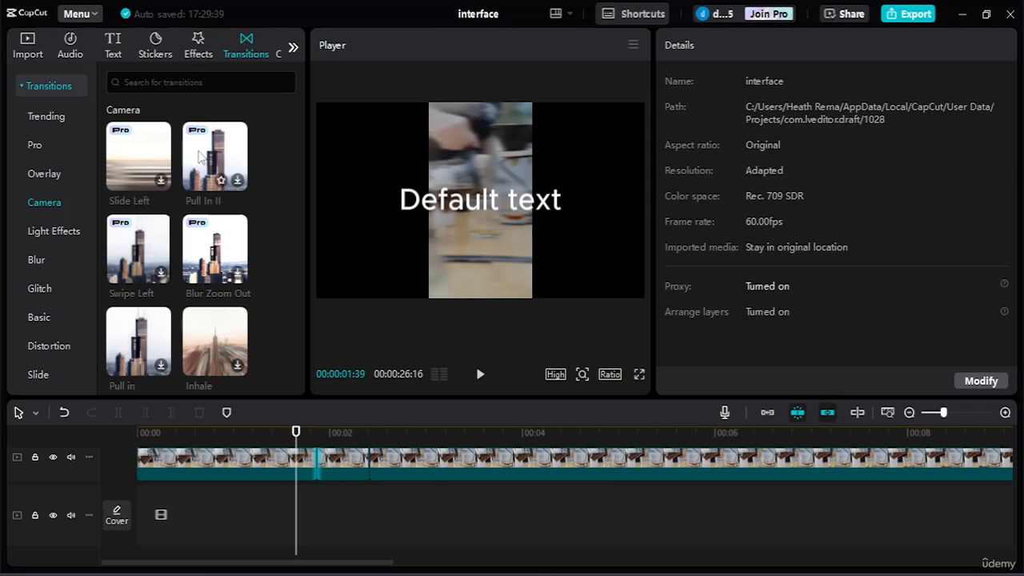
pyautogui.moveTo(148, 170); pyautogui.dragTo(308, 472)
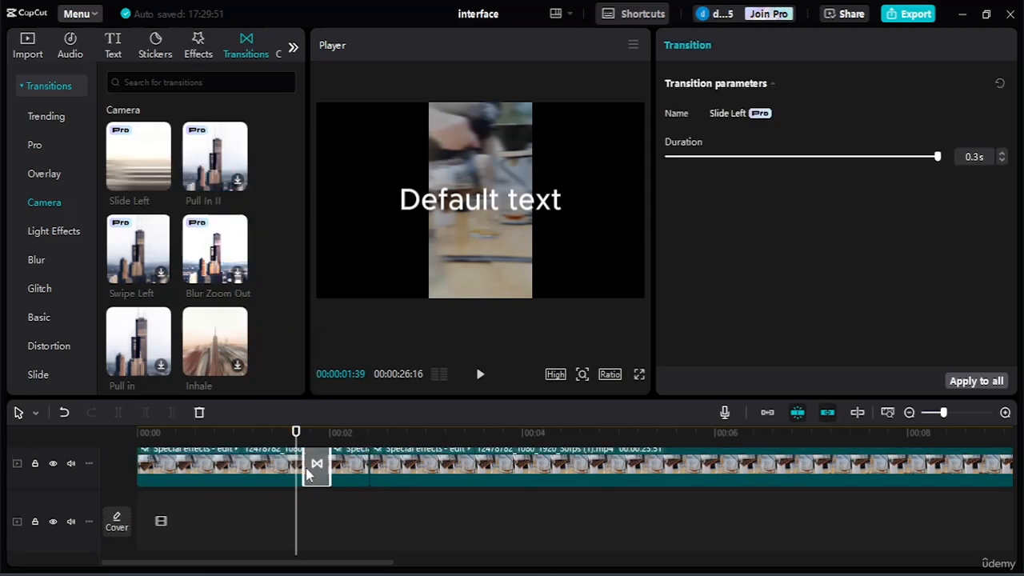
pyautogui.click(478, 376)
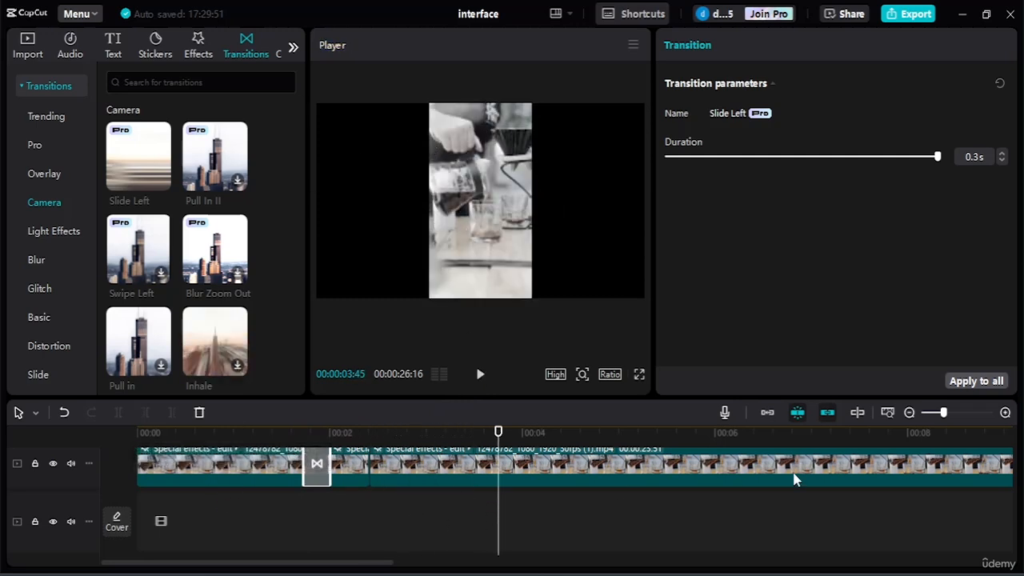
# Choose a local Pexels JPG from the Downloads folder as the project cover, open it in the cover design editor, and save the cover
pyautogui.click(116, 525)
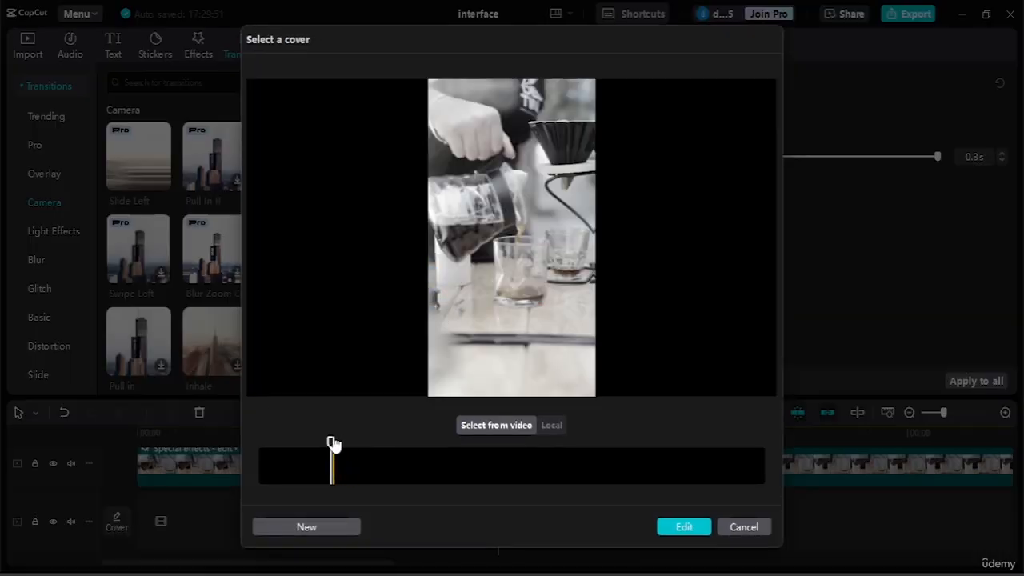
pyautogui.moveTo(334, 445); pyautogui.dragTo(478, 450)
pyautogui.click(555, 425)
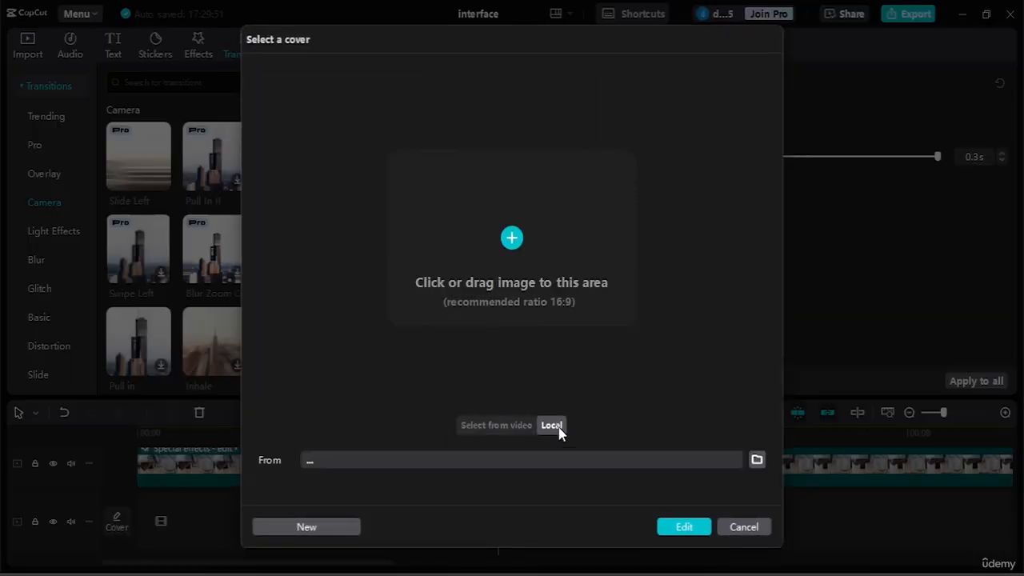
pyautogui.click(507, 215)
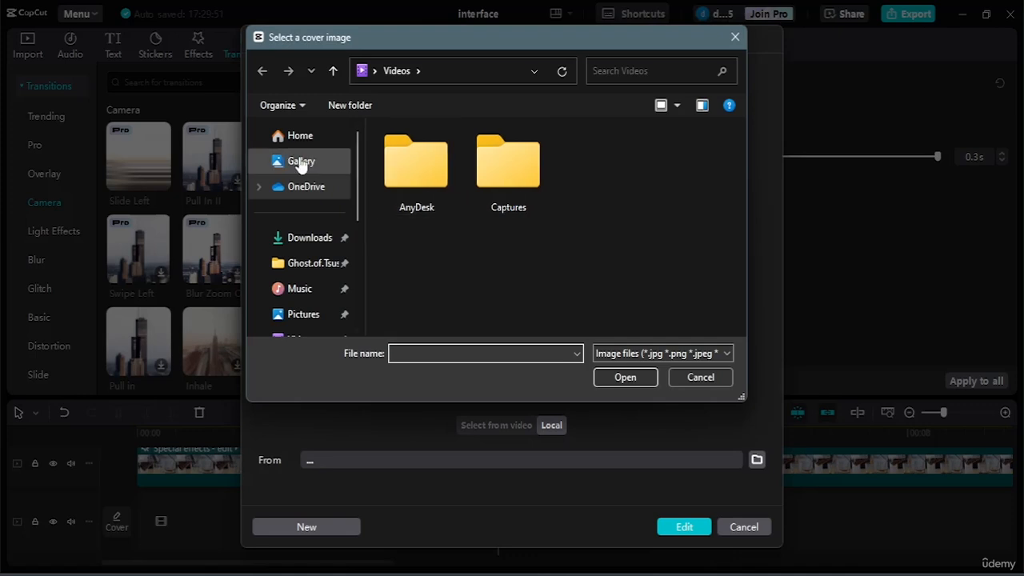
pyautogui.click(303, 238)
pyautogui.doubleClick(475, 198)
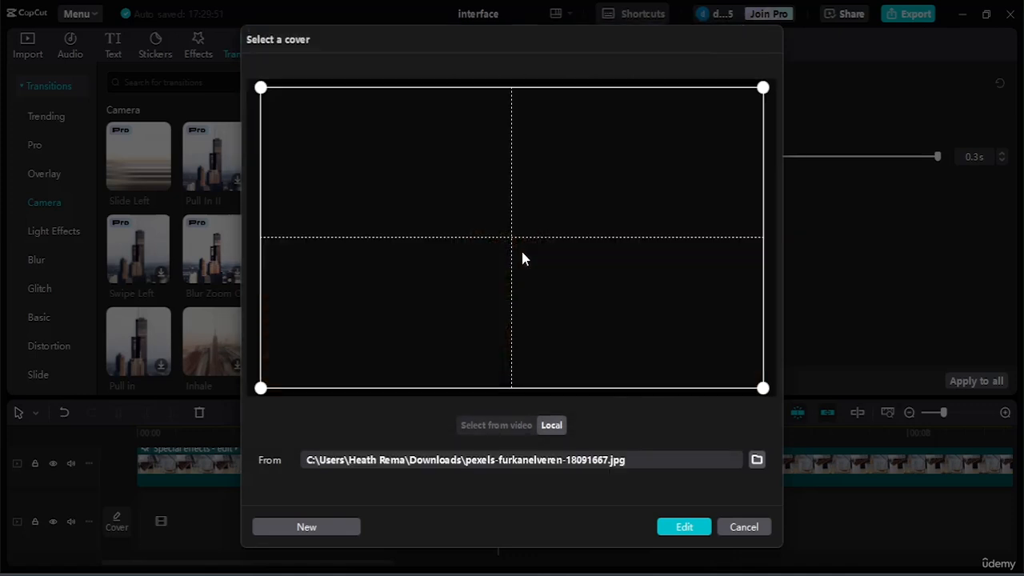
pyautogui.click(685, 527)
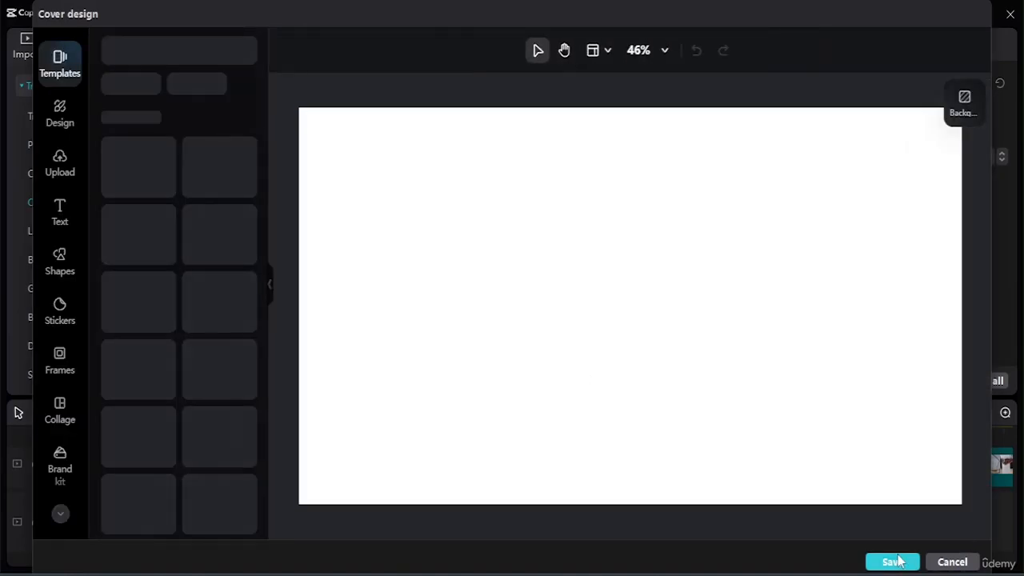
pyautogui.click(895, 561)
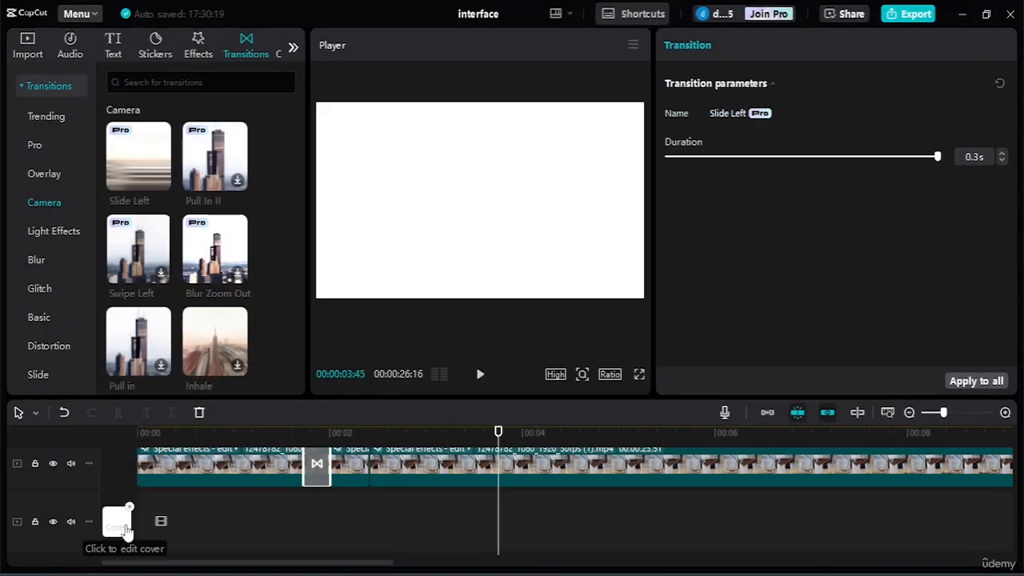
pyautogui.moveTo(498, 432); pyautogui.dragTo(137, 432)
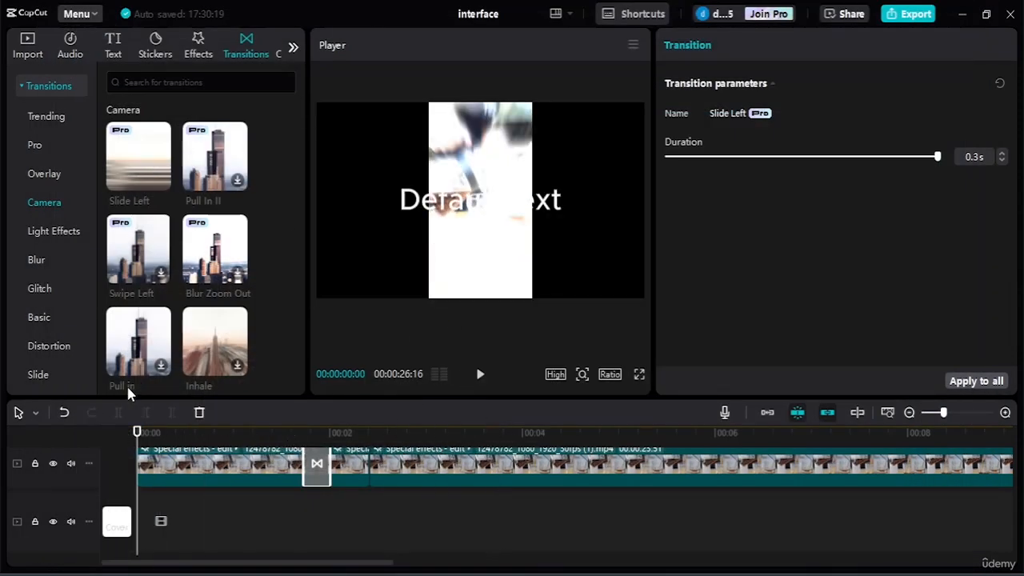
pyautogui.click(128, 519)
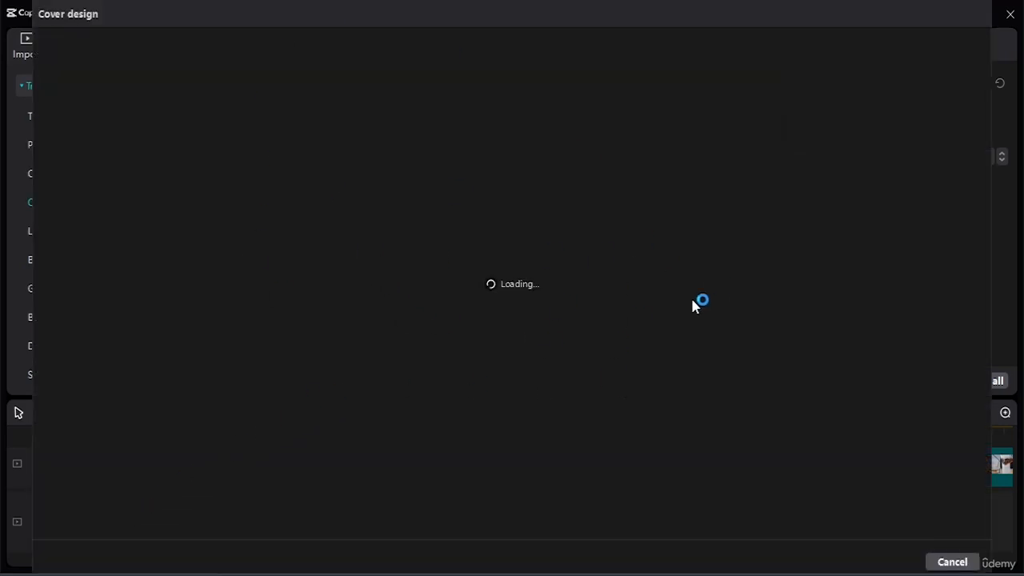
pyautogui.click(952, 562)
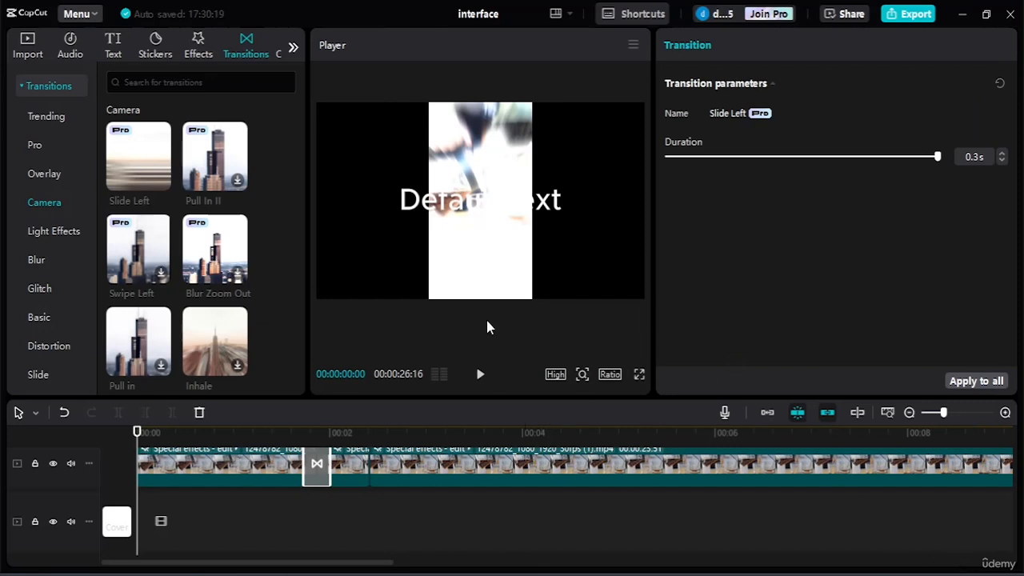
# Move the playhead to about 6 seconds, select the last video segment, and view its Adjustment, Tracking, Animation and Speed settings
pyautogui.moveTo(137, 432); pyautogui.dragTo(705, 463)
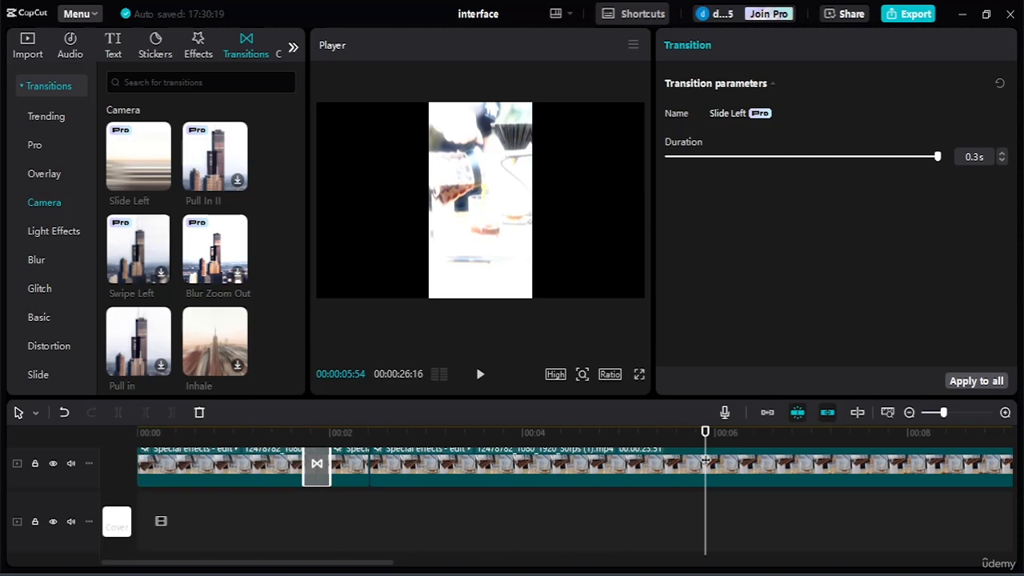
pyautogui.click(552, 461)
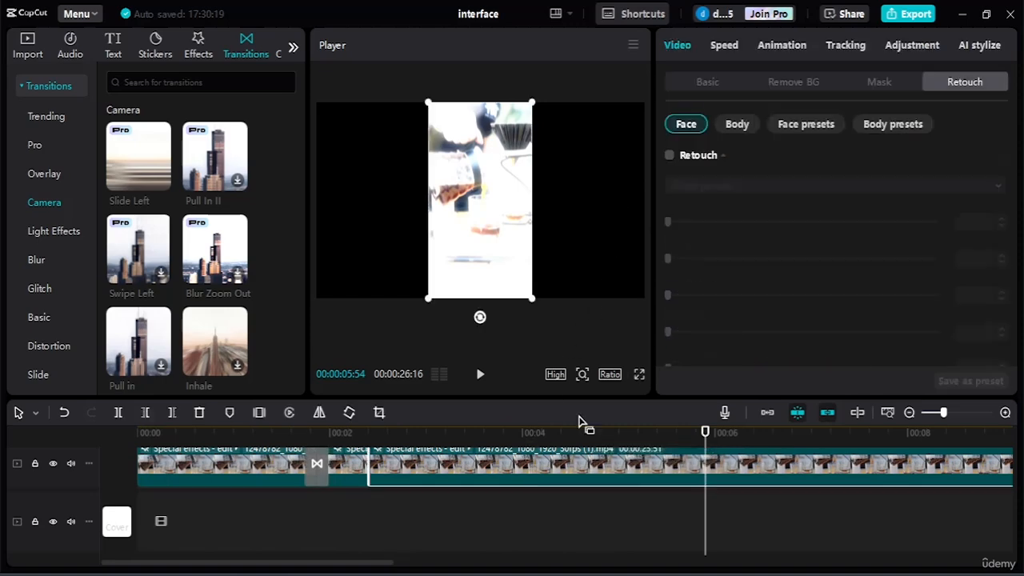
pyautogui.click(789, 50)
pyautogui.click(840, 47)
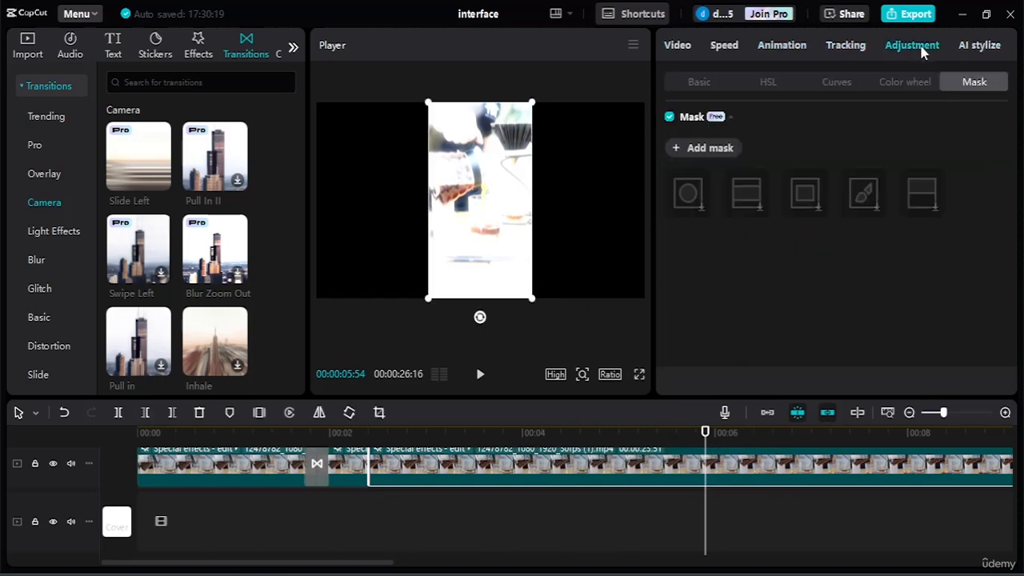
pyautogui.click(846, 46)
pyautogui.click(780, 45)
pyautogui.click(724, 47)
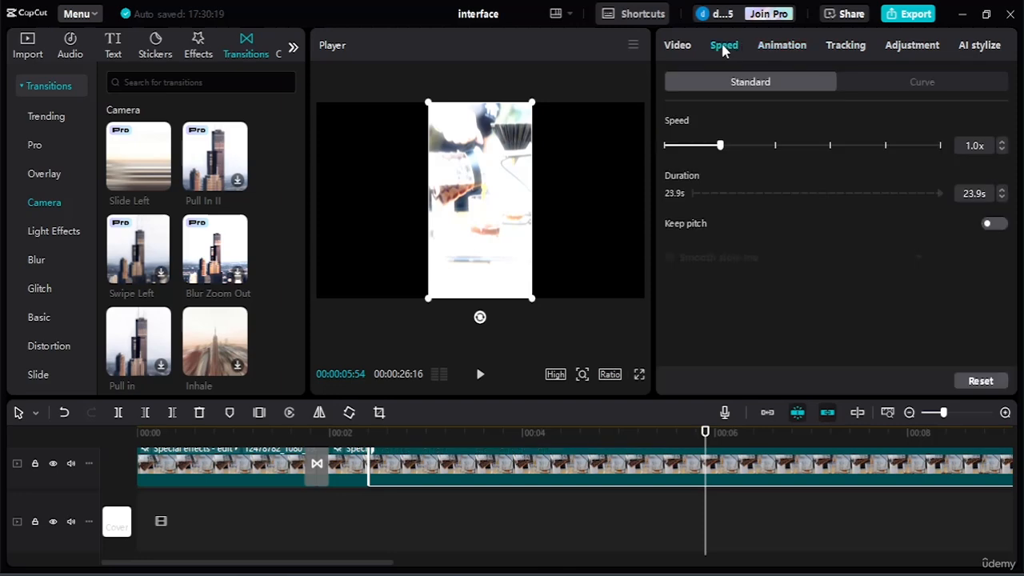